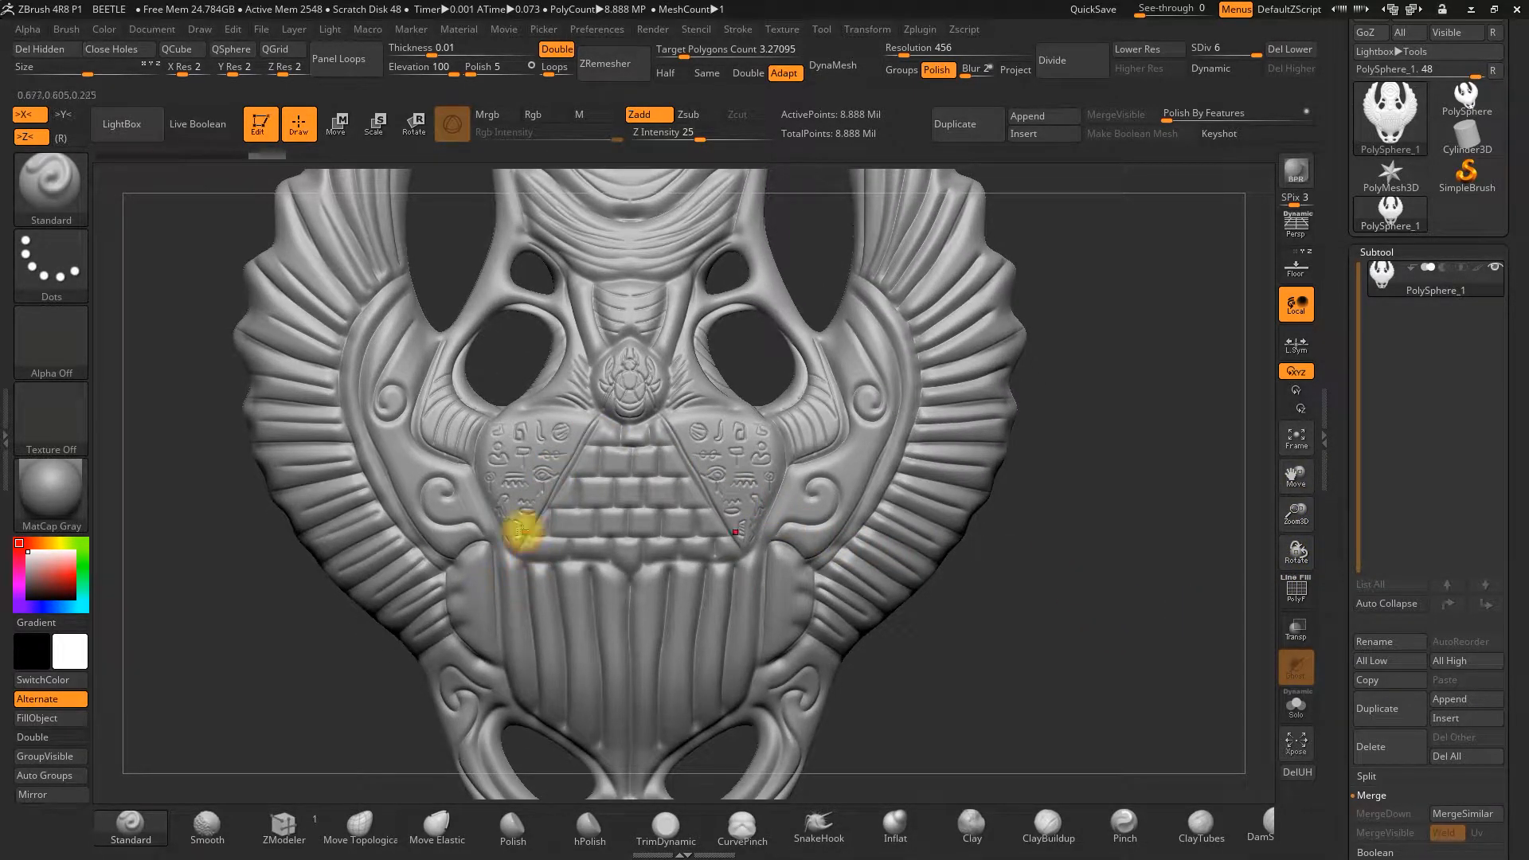
- Examine the sculpted mask's fine detail around the pyramid, hieroglyph panels, scarab and lower ribs
drag(1306, 518, 1262, 629)
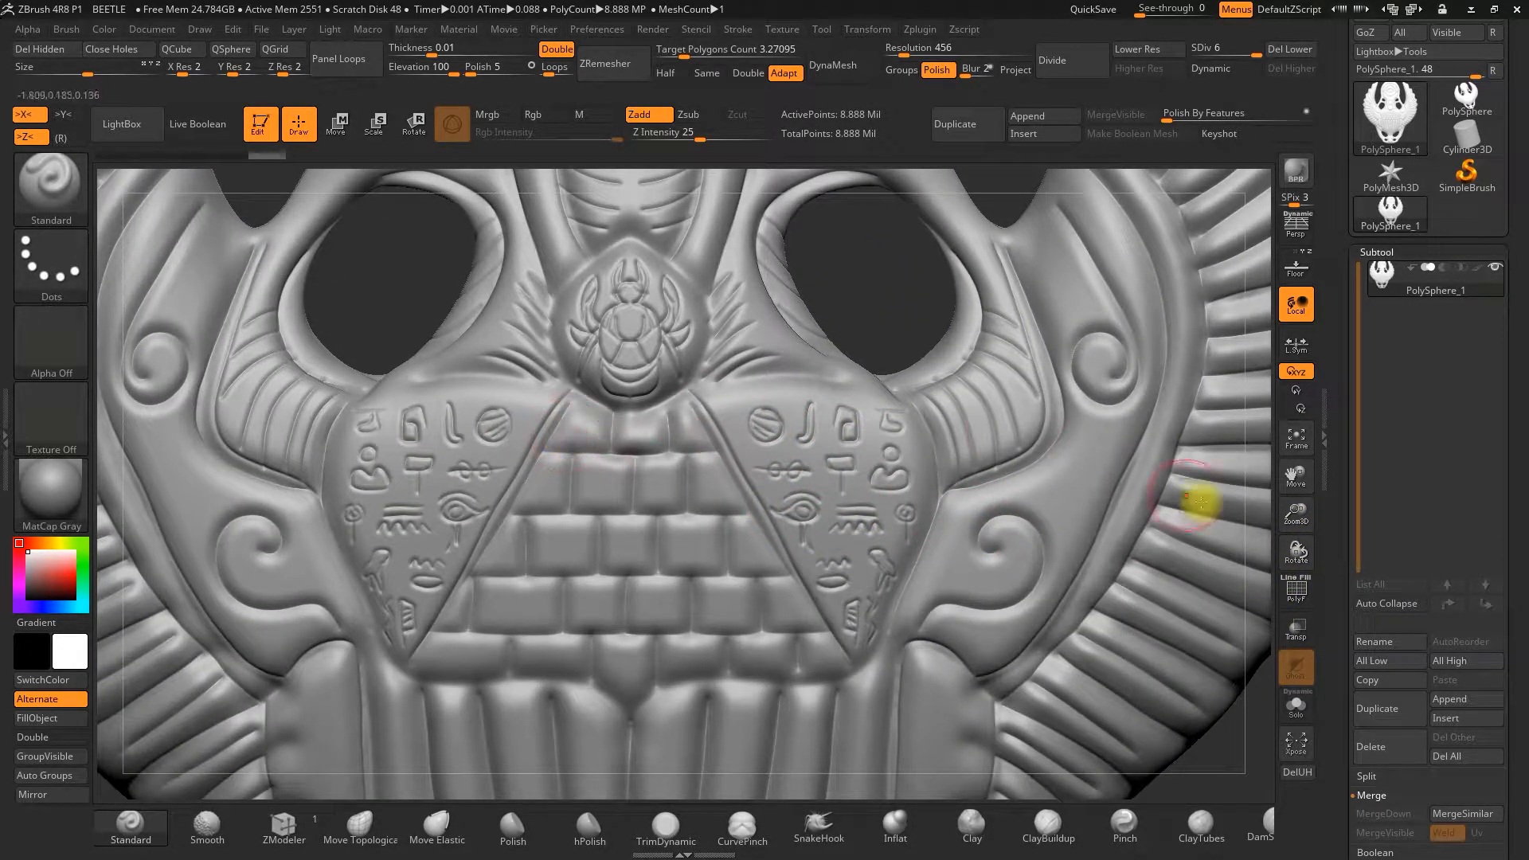
drag(1294, 540, 1274, 430)
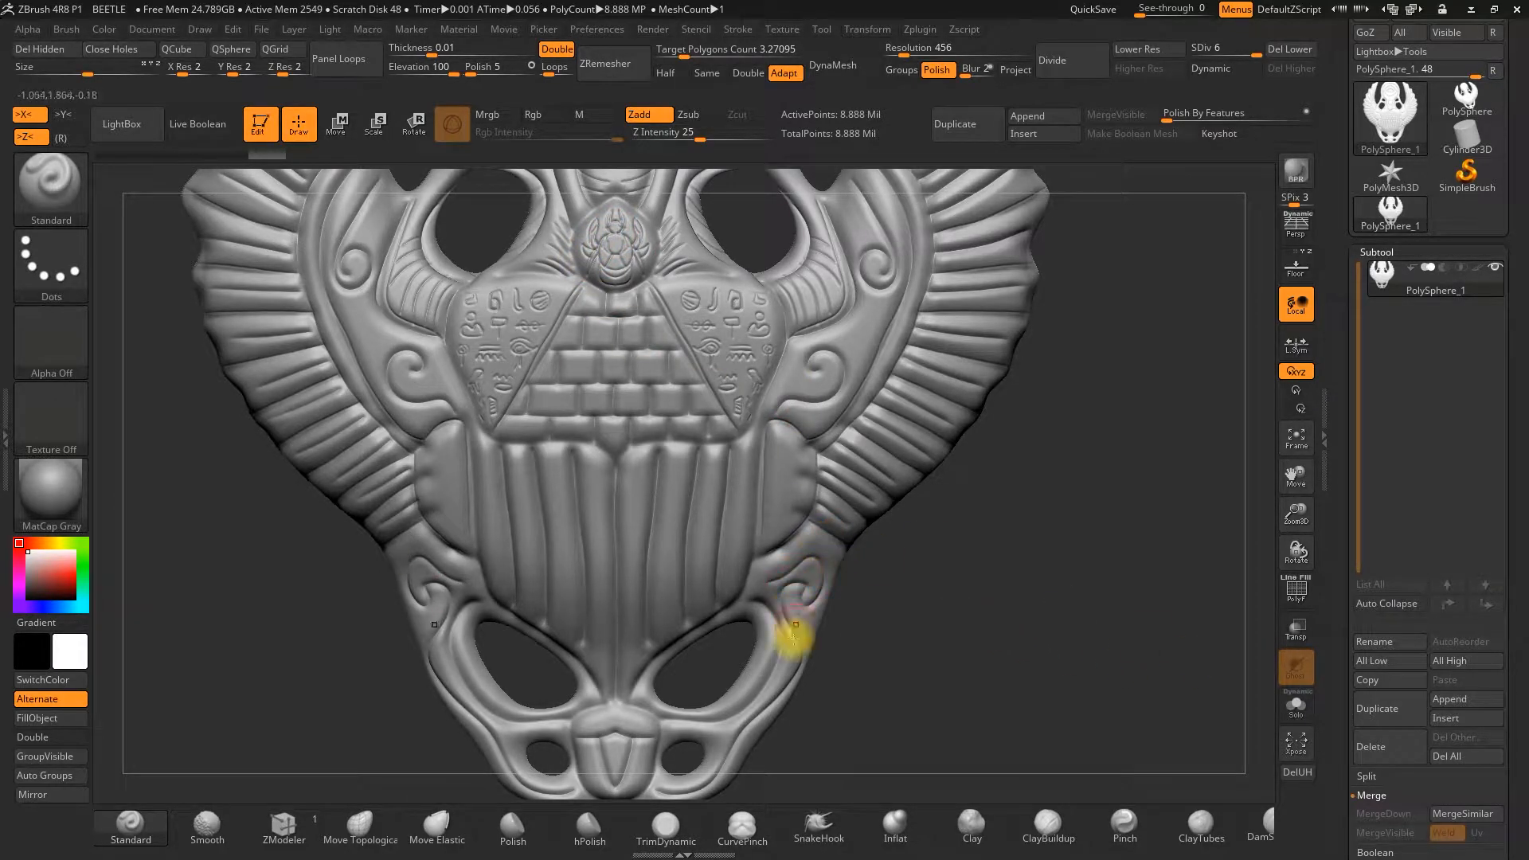
alt+drag(977, 683, 1258, 569)
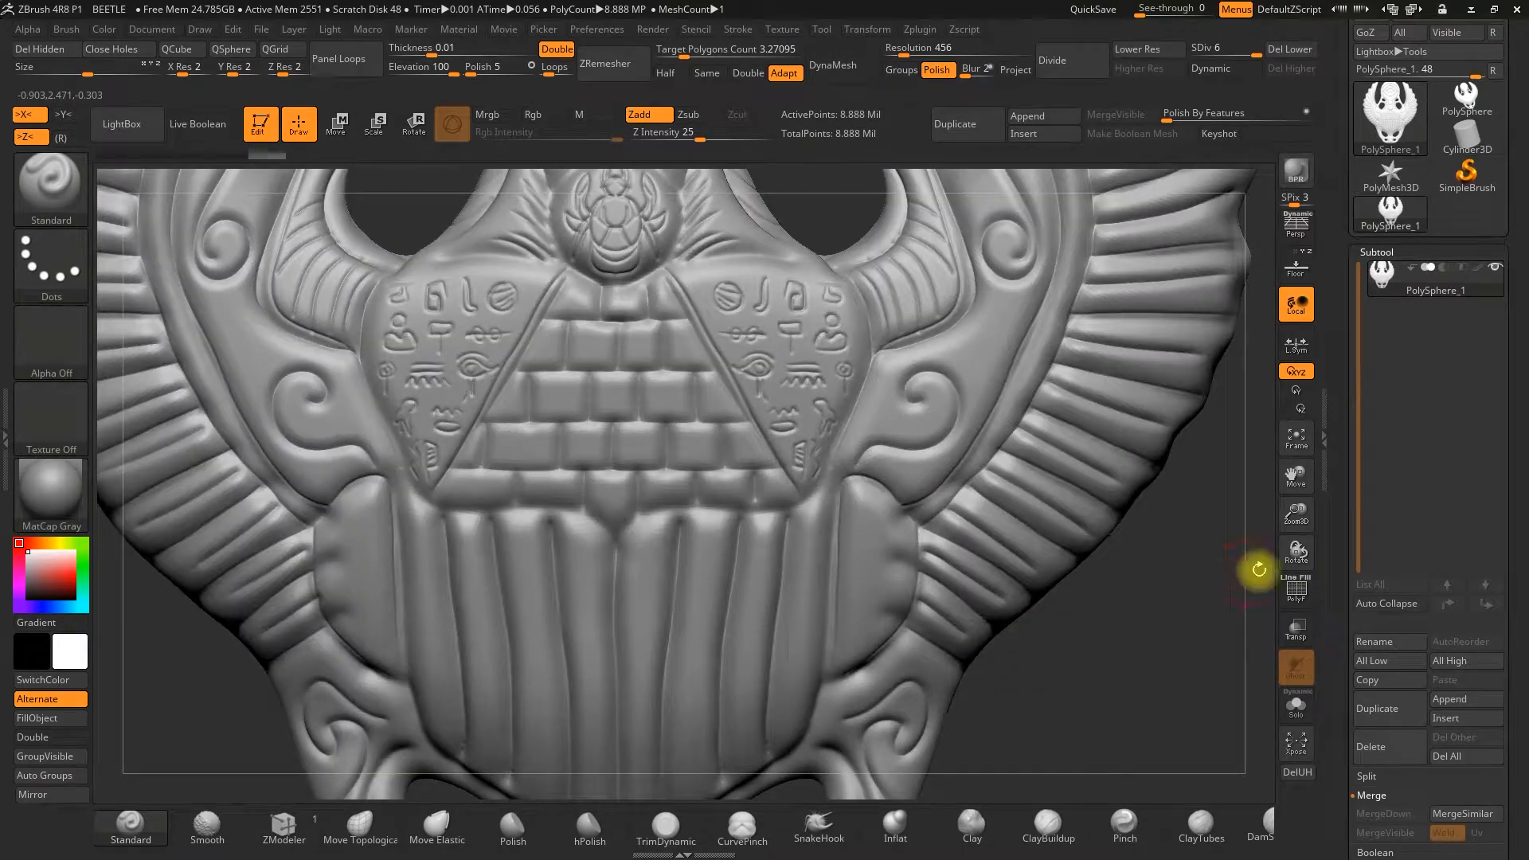
drag(1302, 522, 1287, 485)
alt+drag(1059, 495, 1052, 579)
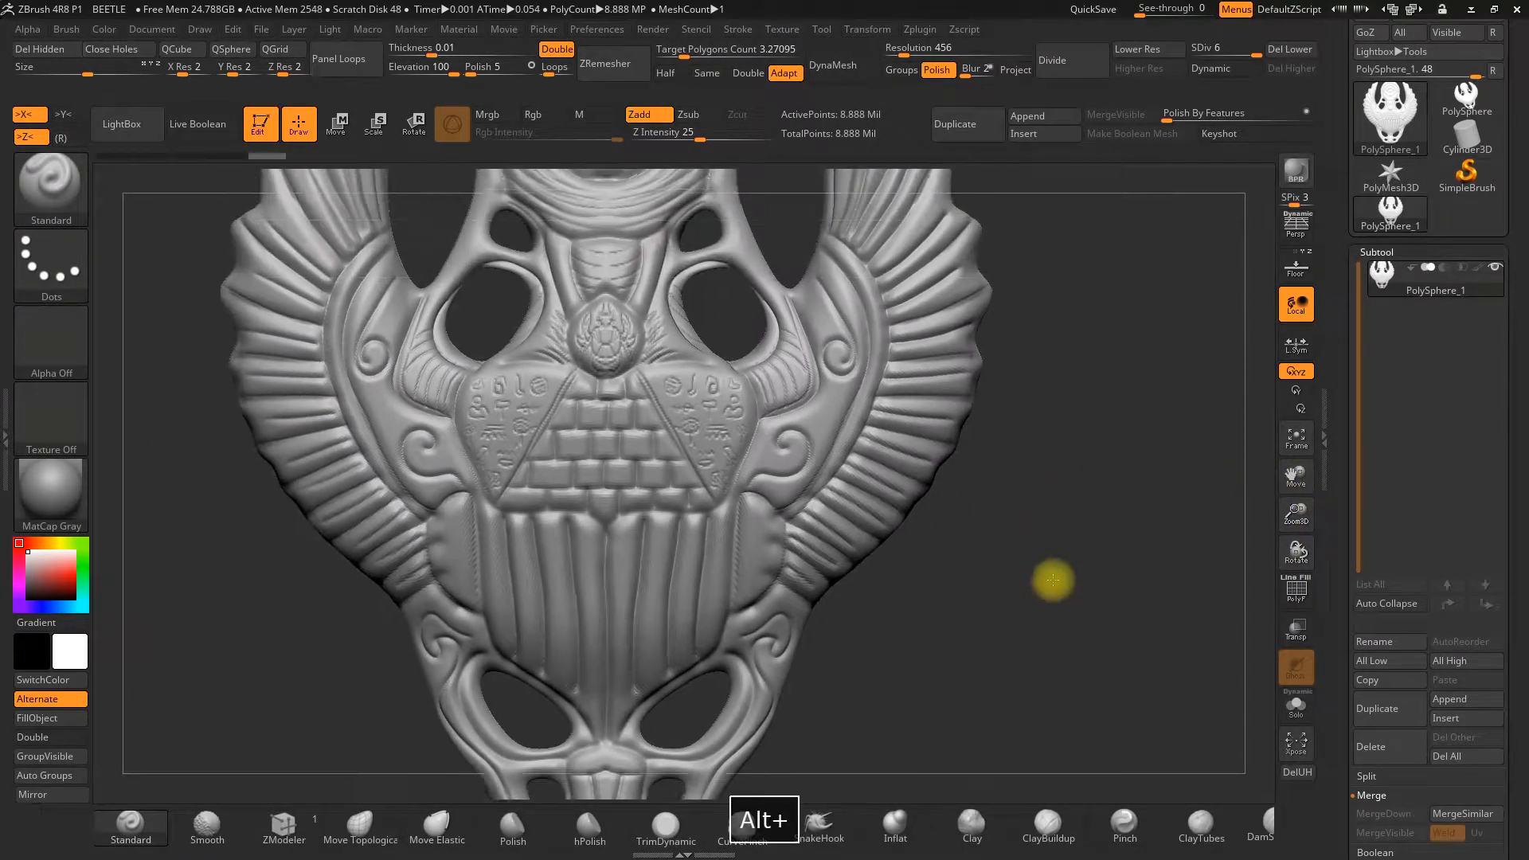
drag(1282, 510, 1281, 478)
alt+drag(1049, 469, 1024, 563)
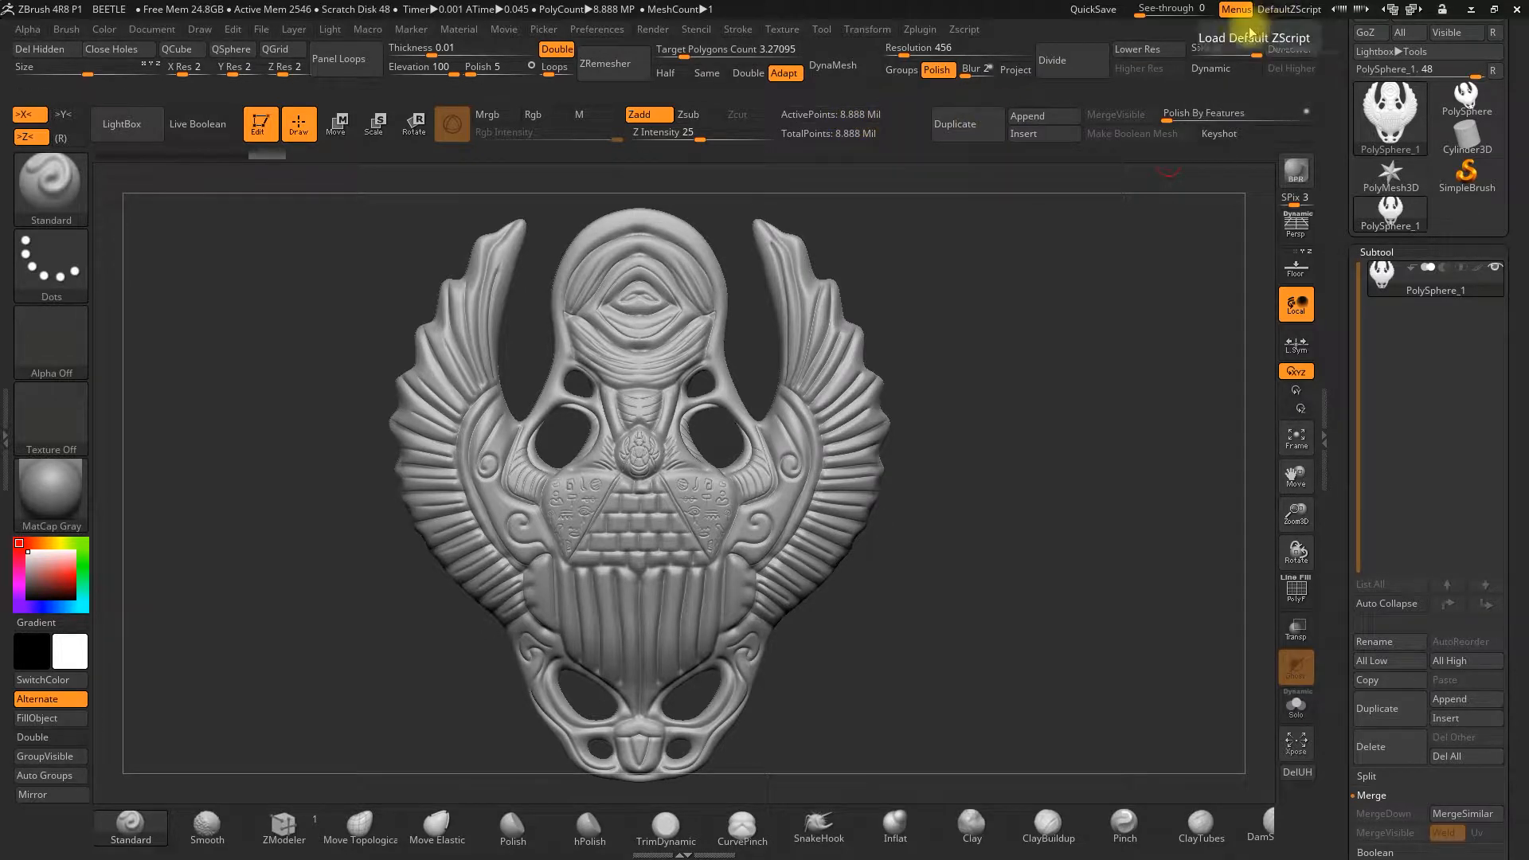
- Preview the mask at subdivision level 1 and return it to level 6
drag(1242, 56, 1190, 54)
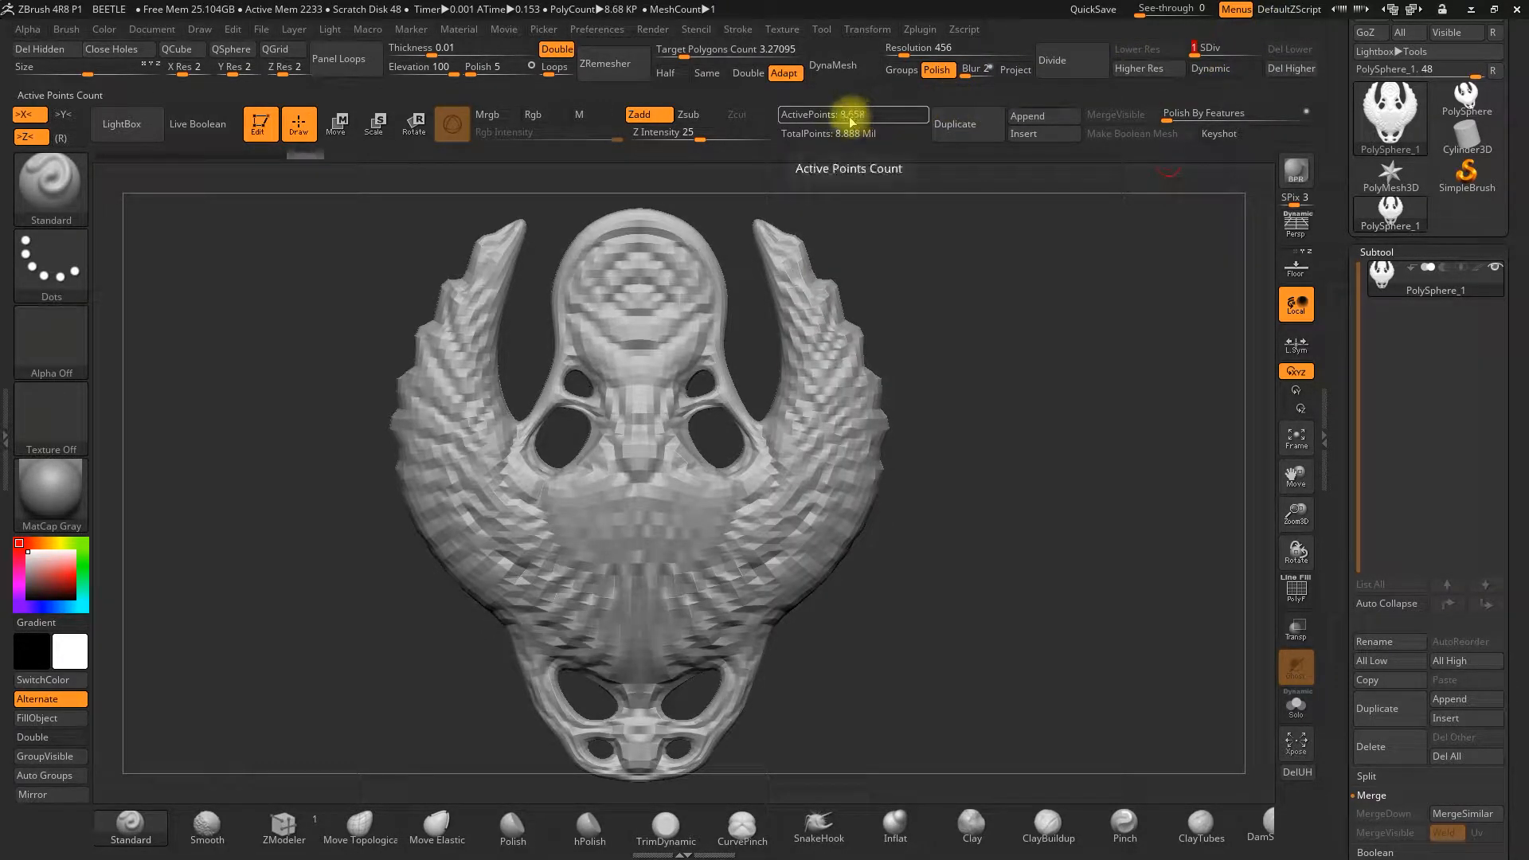
drag(990, 370, 997, 374)
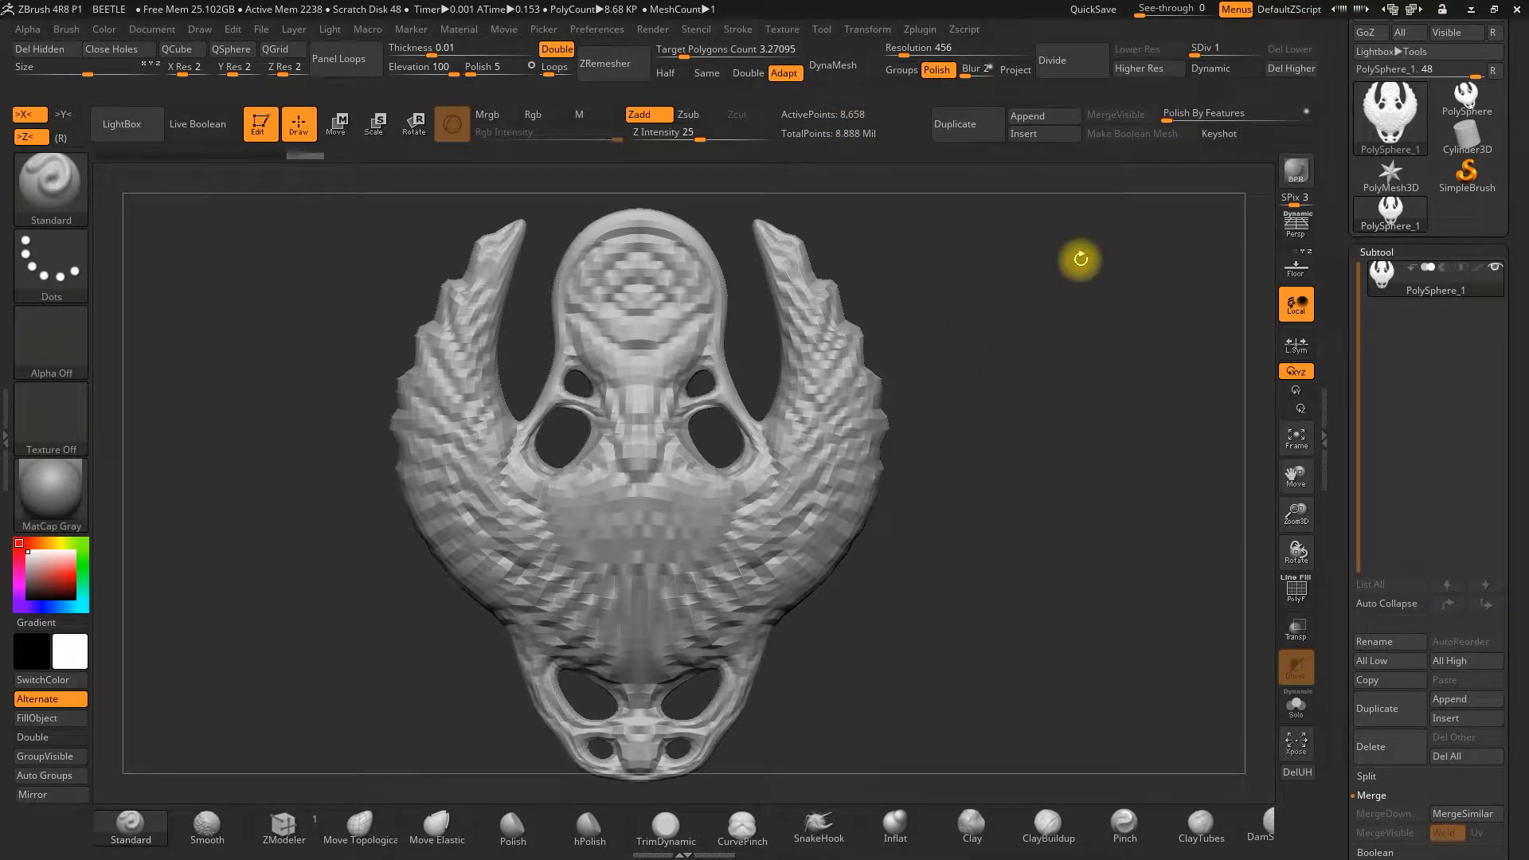
drag(1201, 51, 1260, 55)
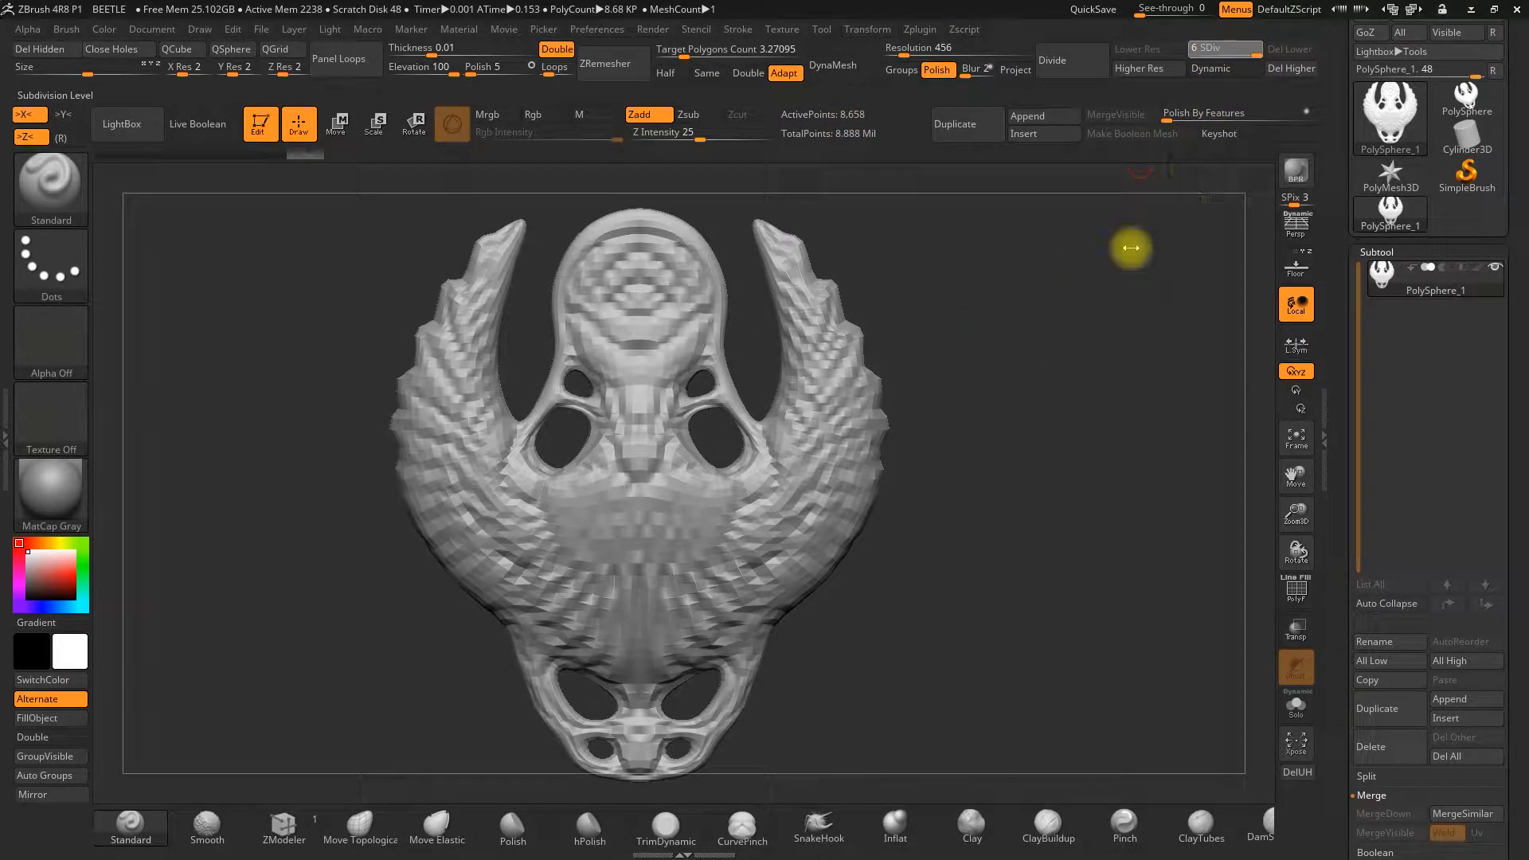
- Duplicate the mask subtool and make the original PolySphere_1 active again
click(1371, 710)
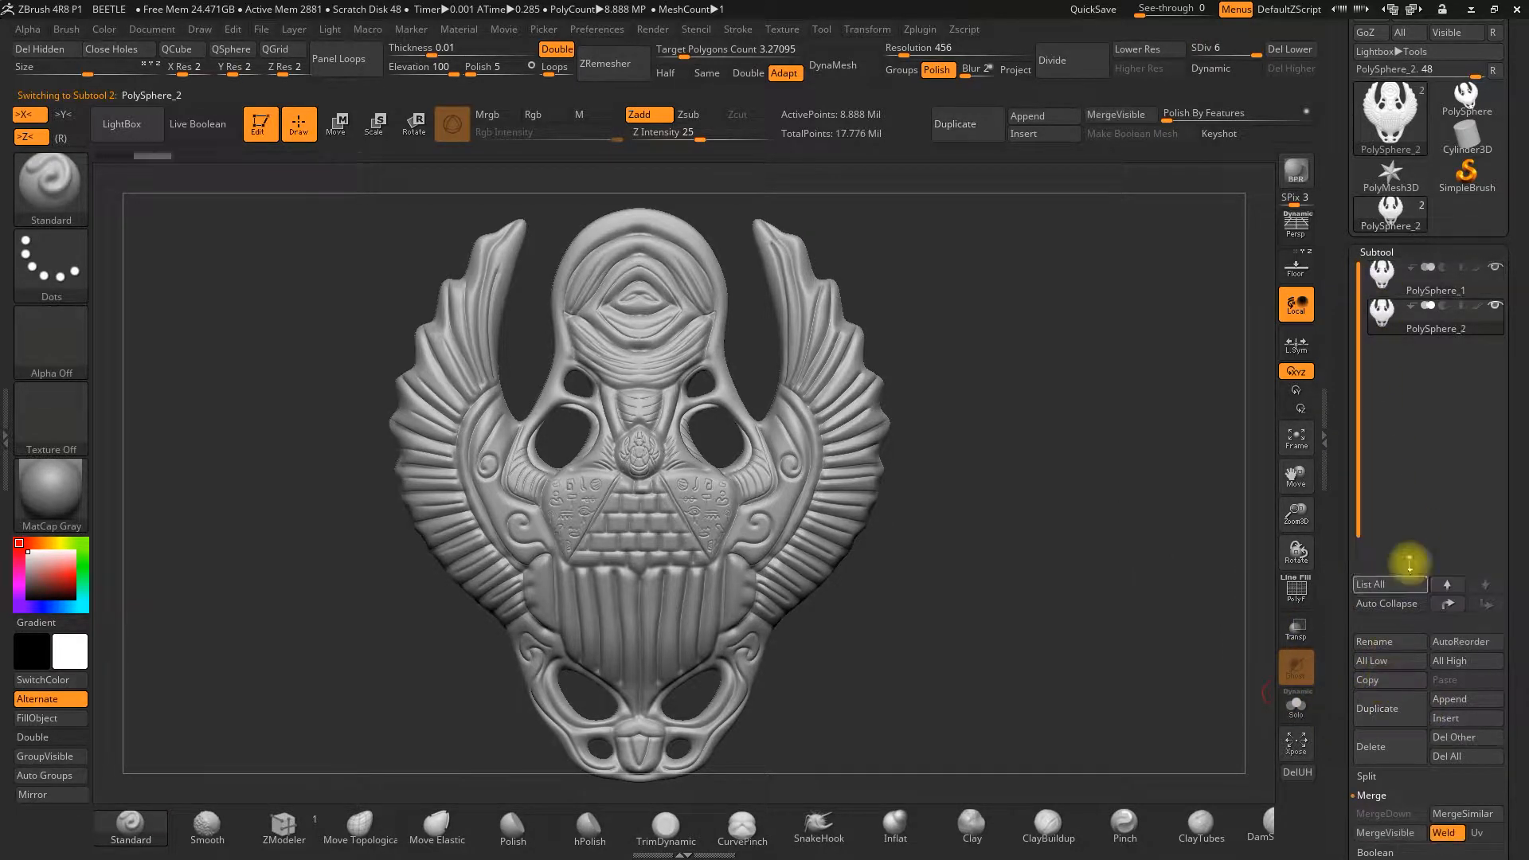
click(1384, 287)
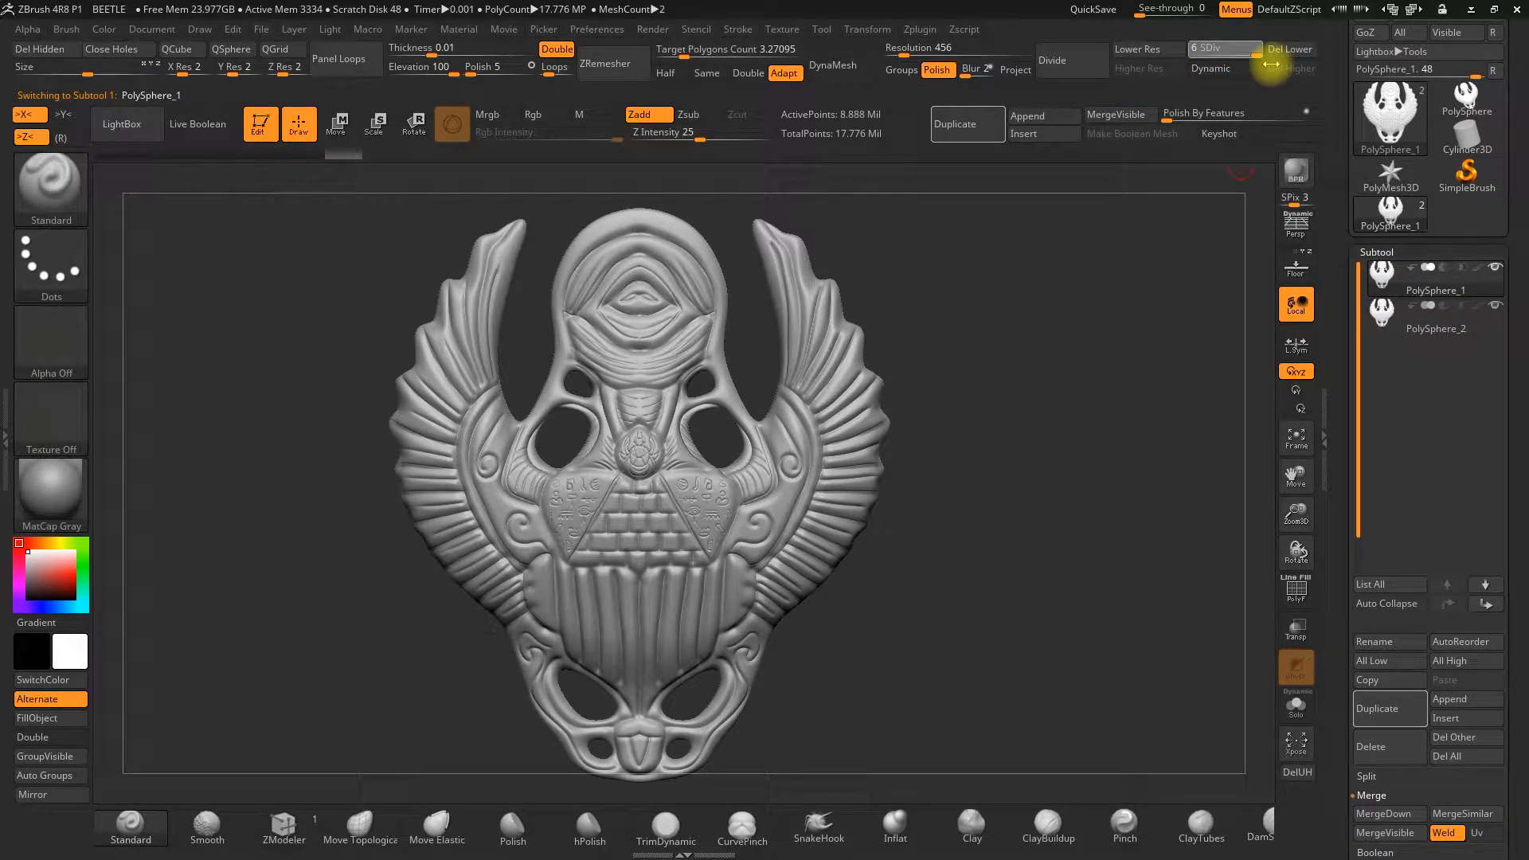
- Switch PolySphere_1 to subdivision level 3 and delete its lower and higher subdivision levels
drag(1266, 64, 1240, 53)
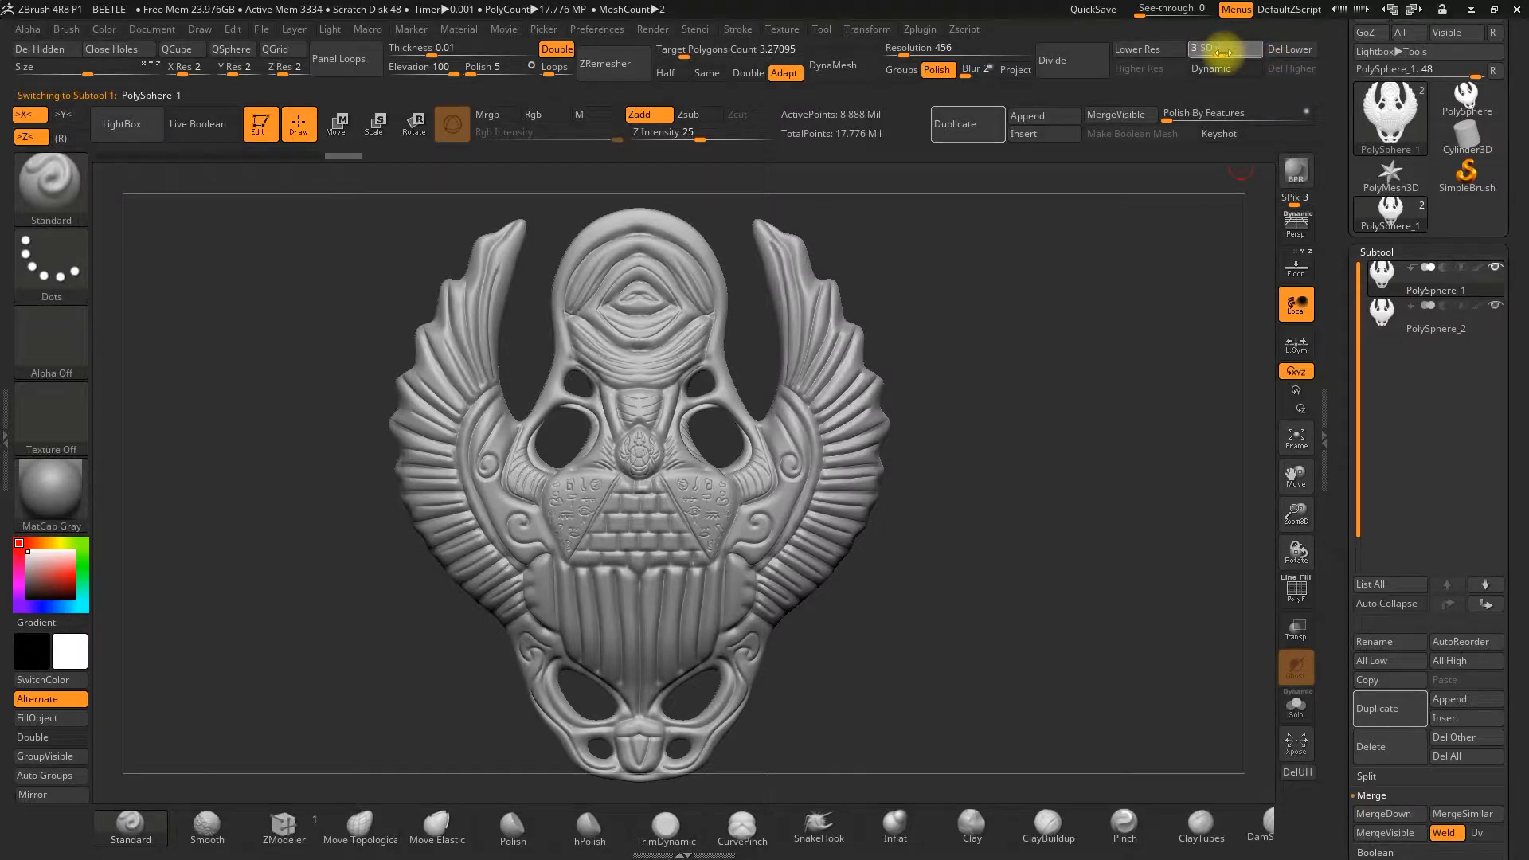
drag(1224, 53, 1219, 52)
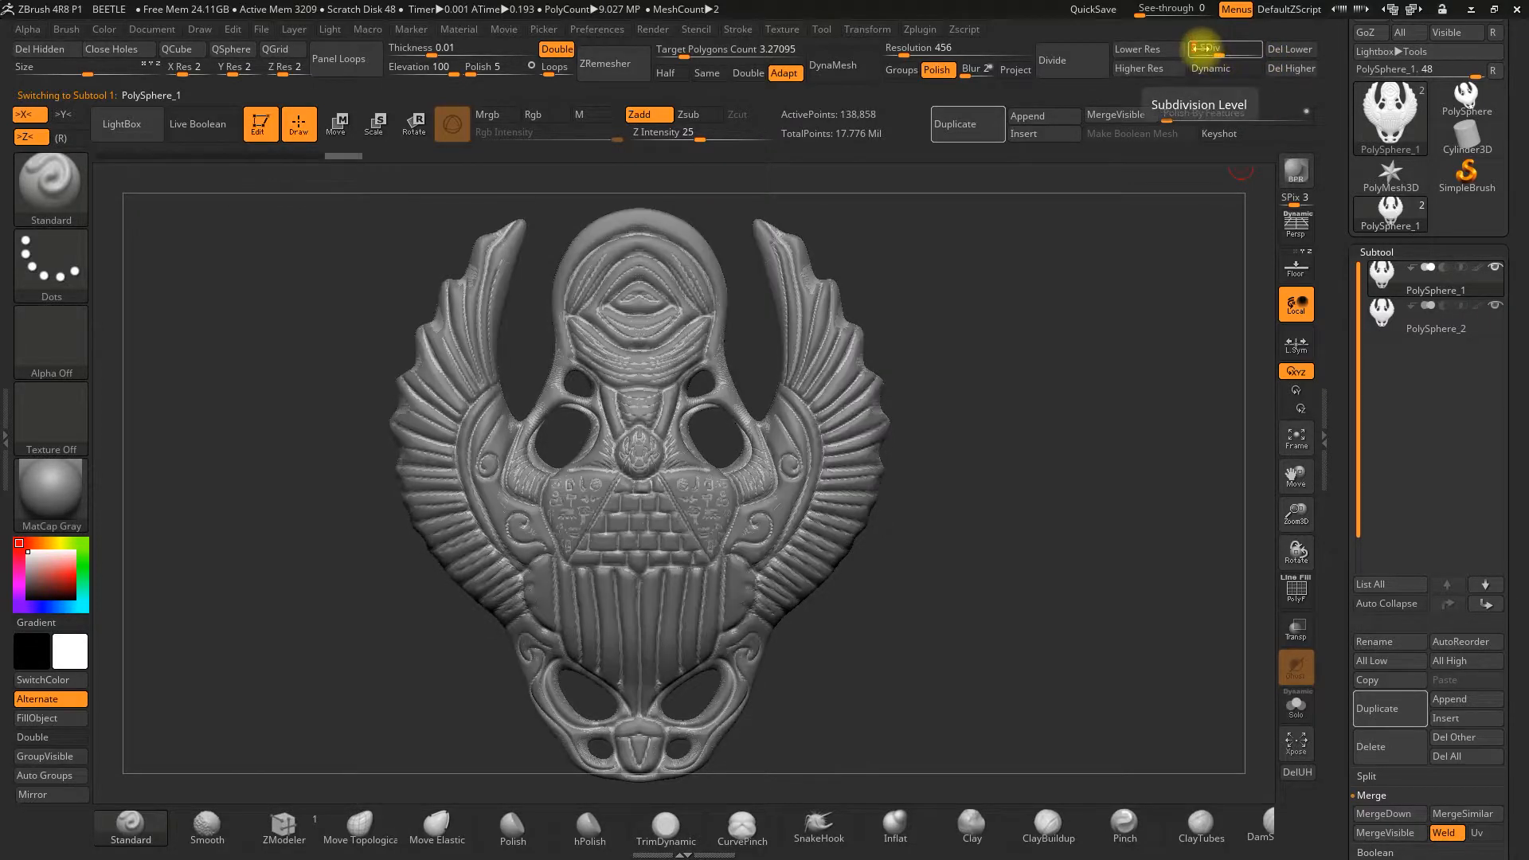
click(1280, 53)
click(1288, 74)
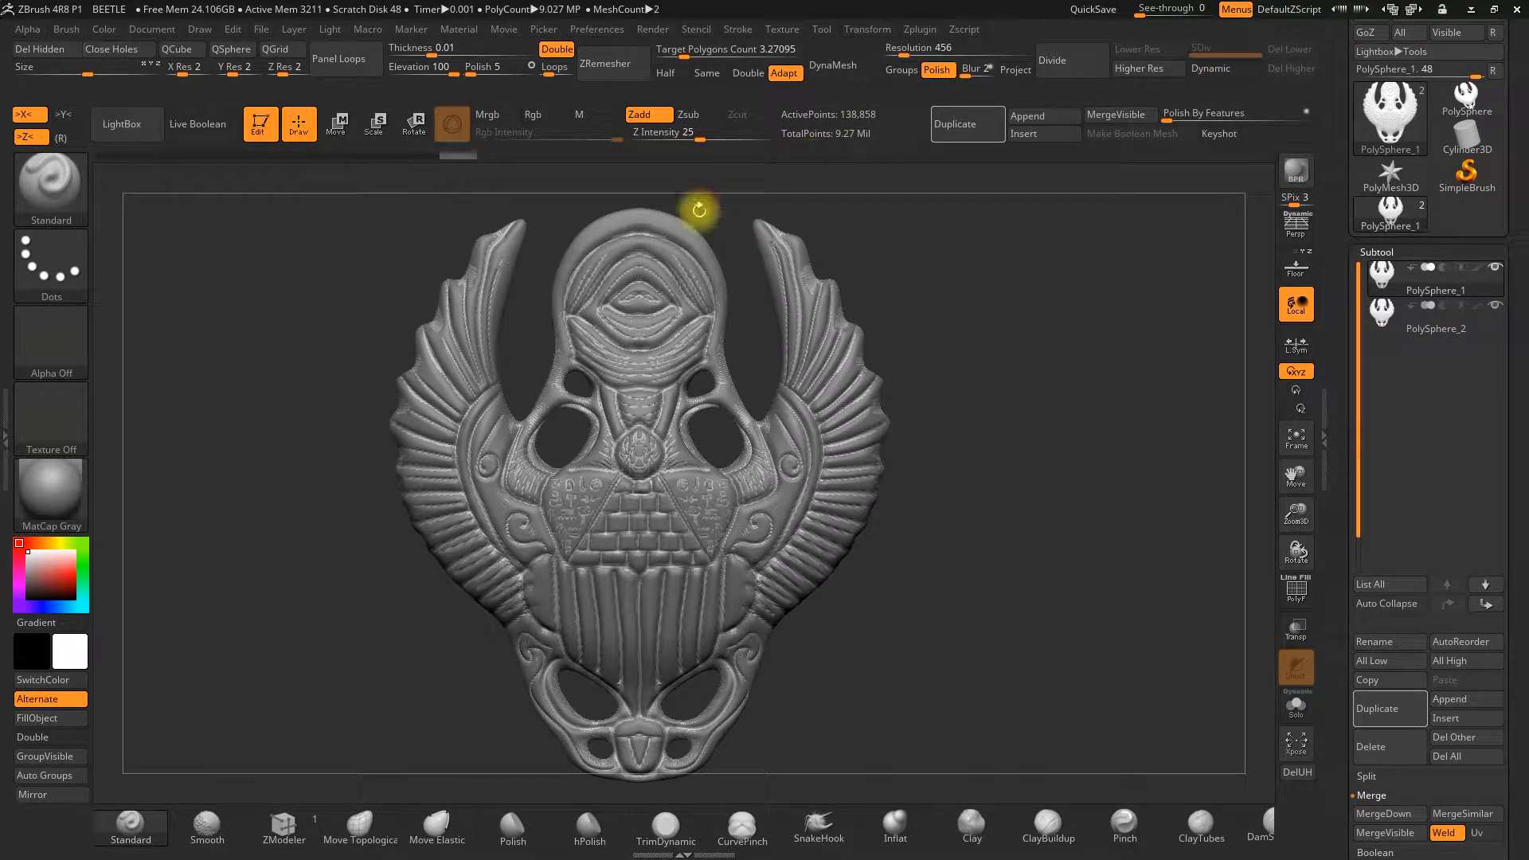
- Hide PolySphere_2 and run ZRemesher on PolySphere_1 with a target polygon count of 1.69702
click(1496, 305)
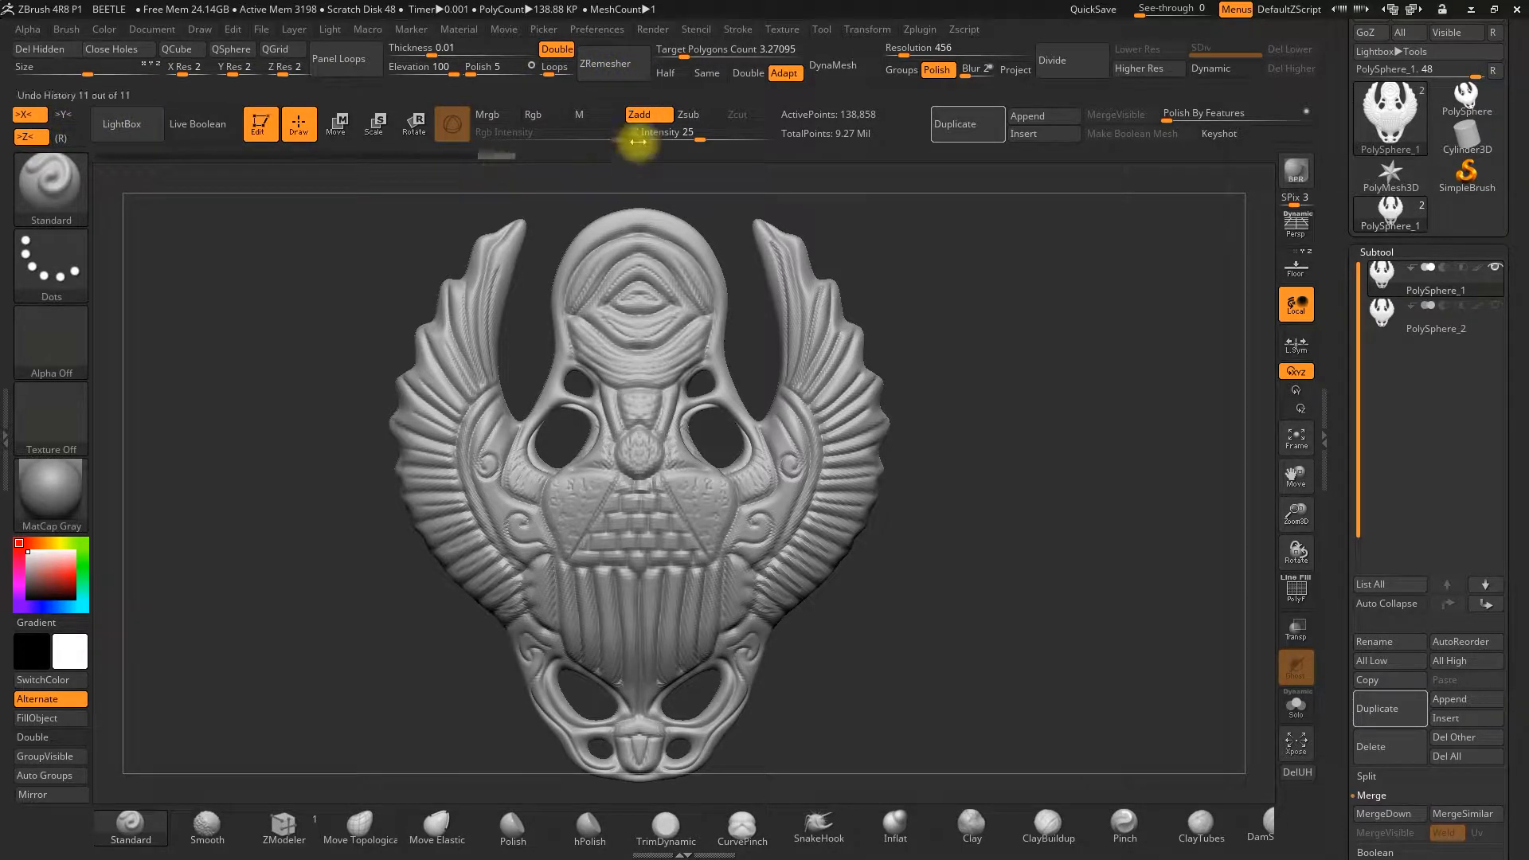
click(683, 52)
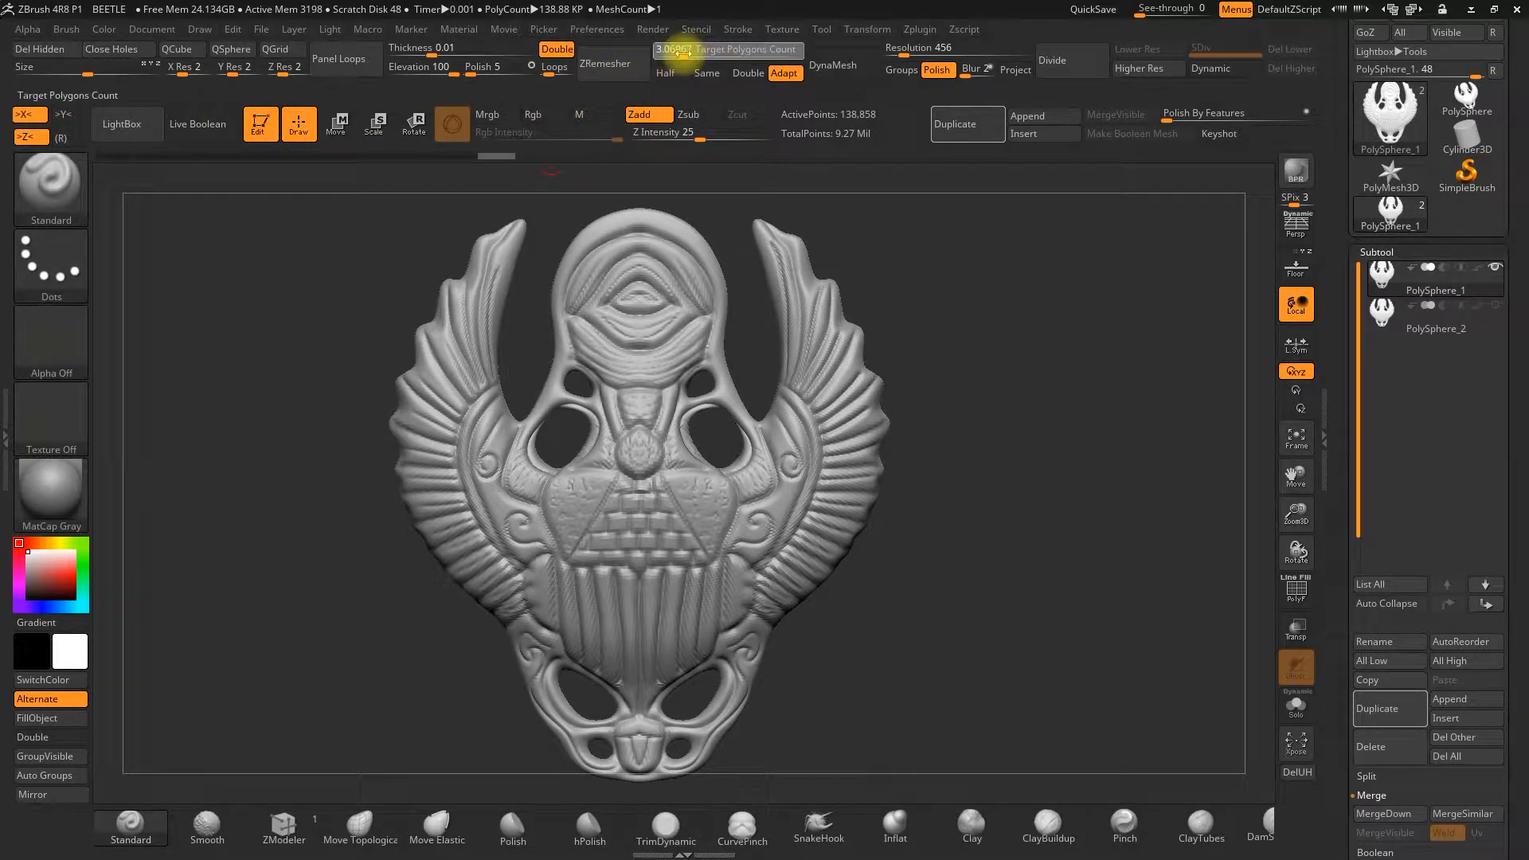
drag(676, 52, 625, 78)
click(617, 72)
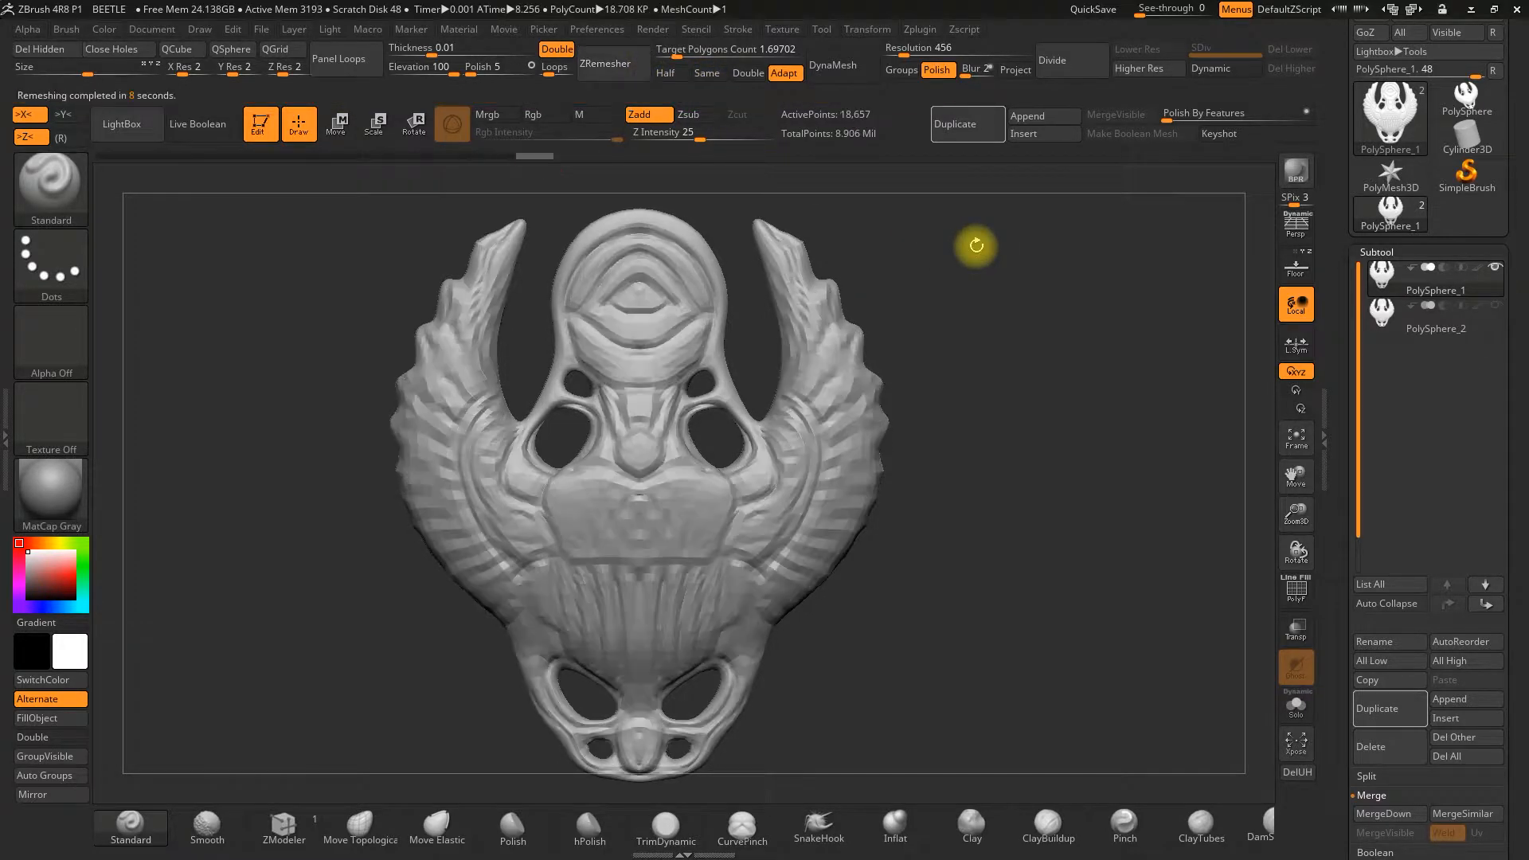
- Undo the last remesh and rerun ZRemesher on PolySphere_1 with Z symmetry turned off
mouse_move(966, 306)
mouse_down()
mouse_move(1054, 355)
mouse_move(1022, 354)
mouse_up()
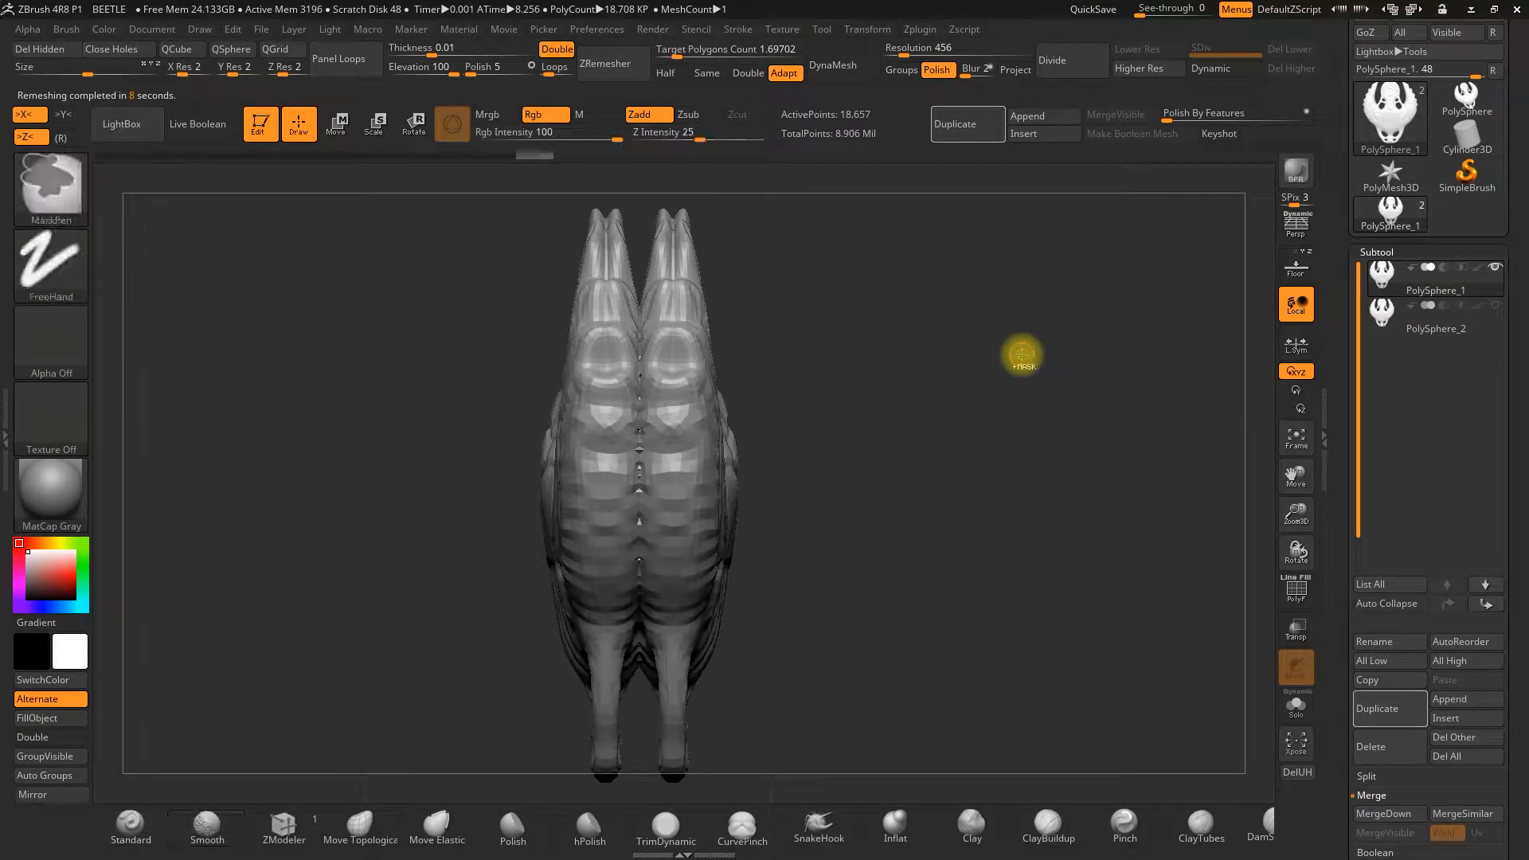
key(ctrl+z)
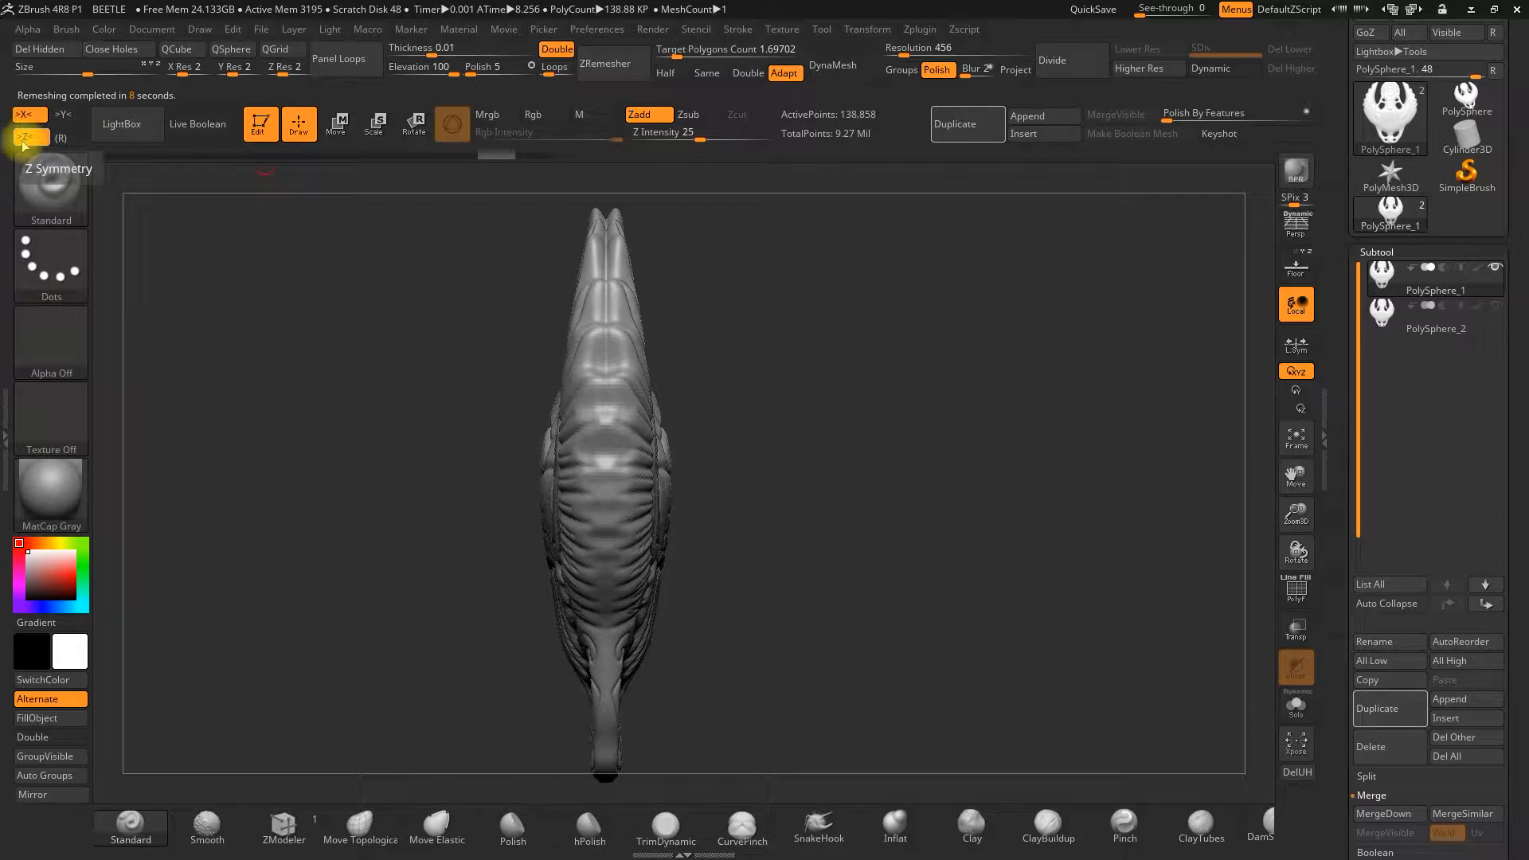
click(29, 139)
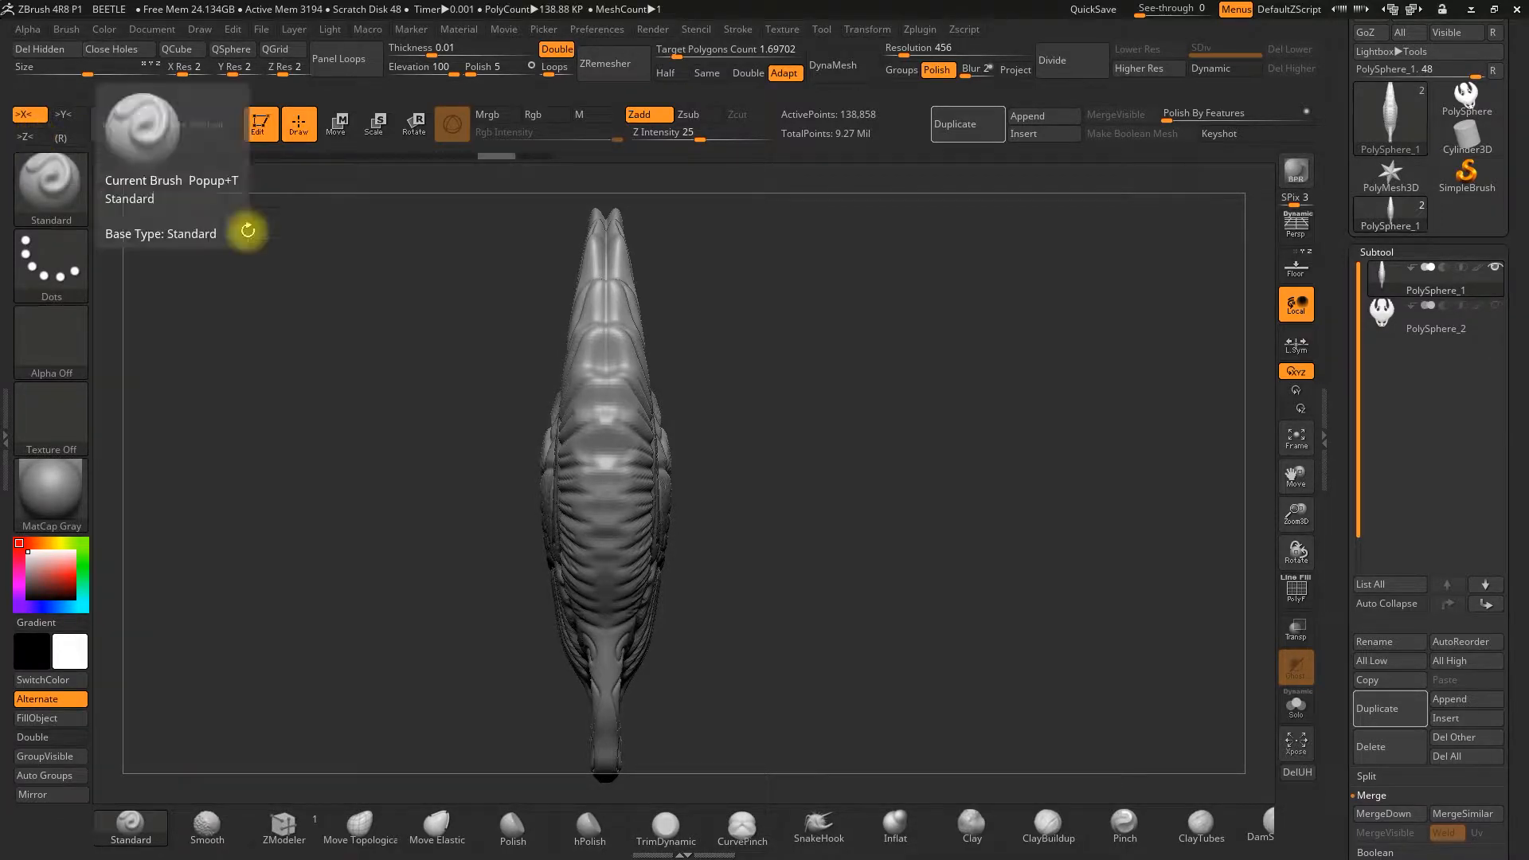
drag(754, 352, 688, 359)
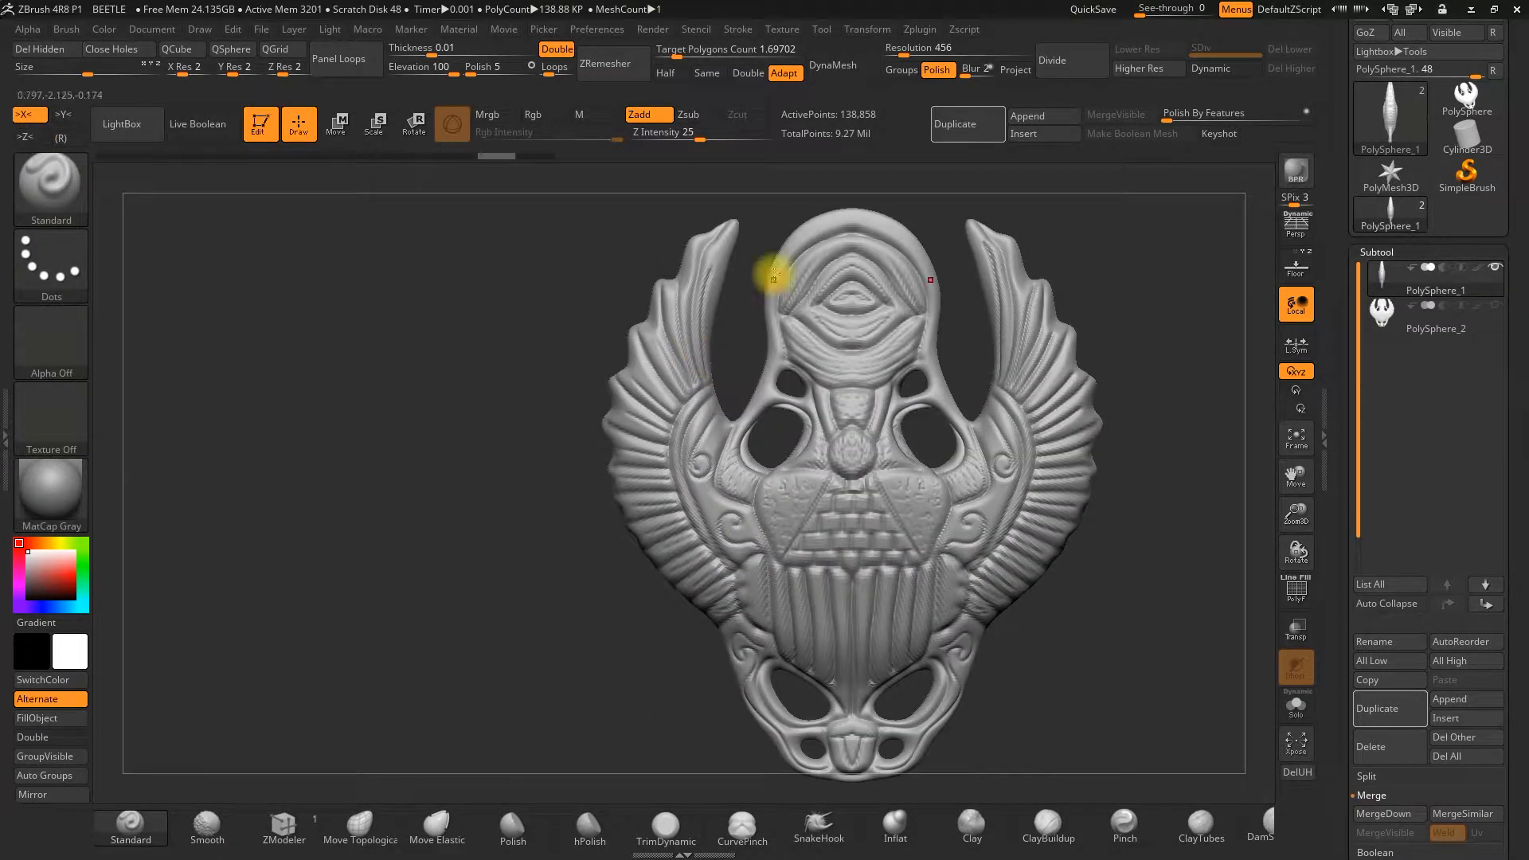
alt+drag(519, 278, 403, 287)
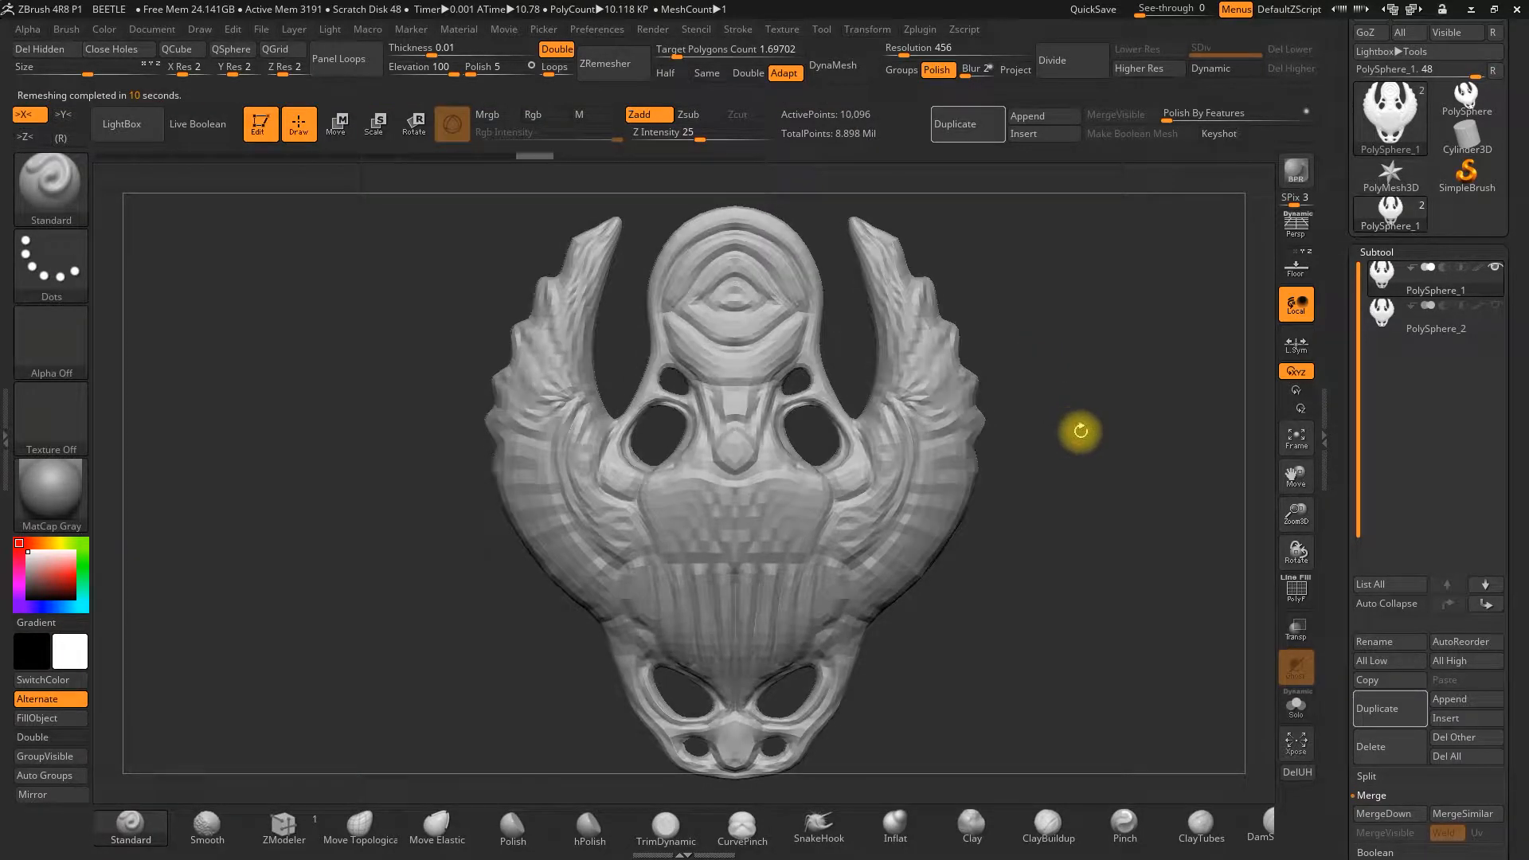
alt+drag(1075, 427, 1085, 414)
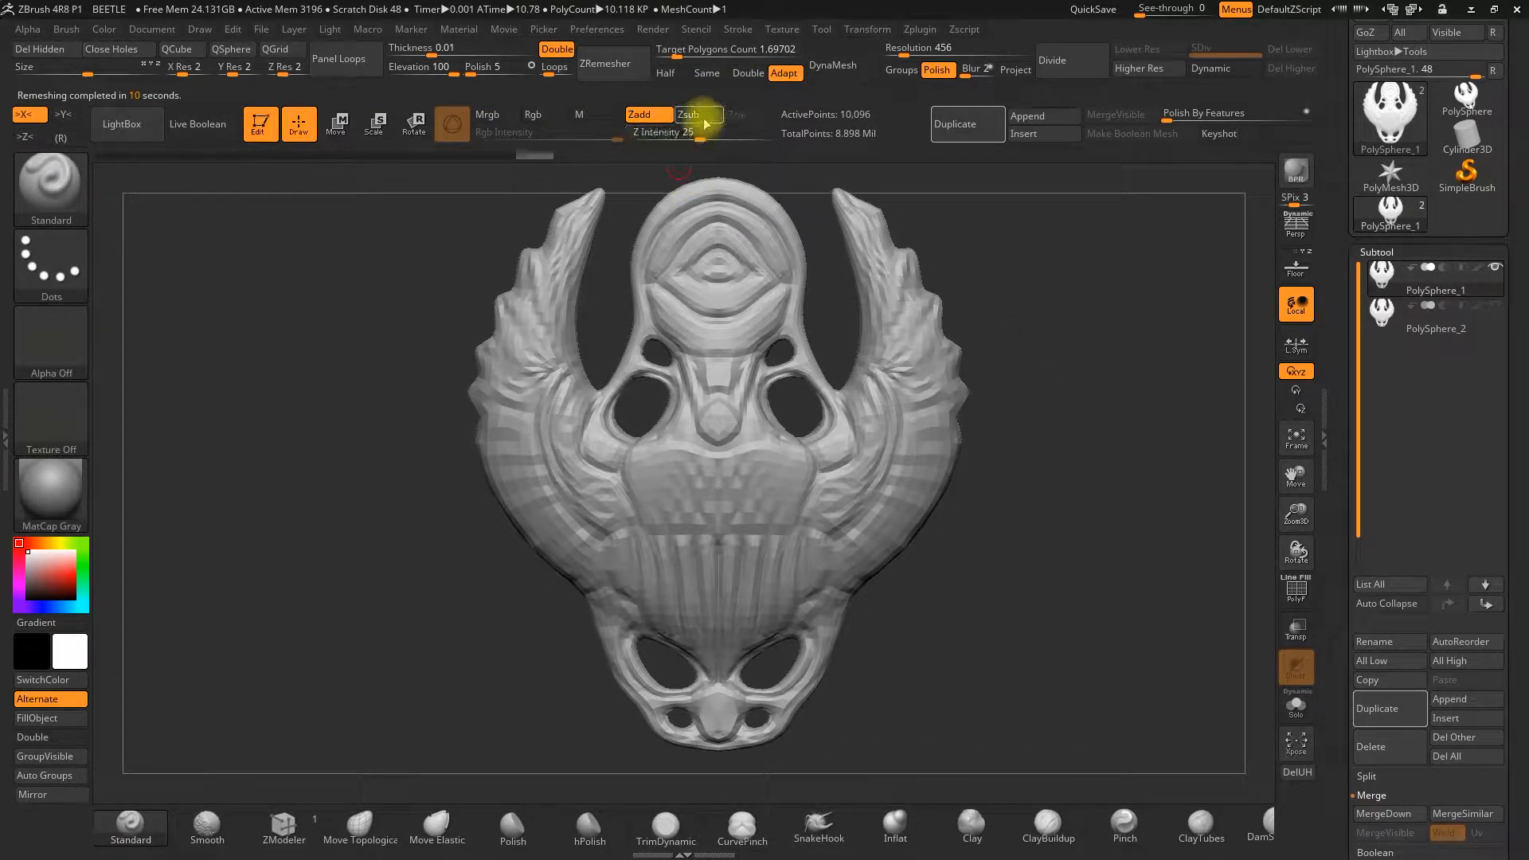
- Enable ZRemesher's Half option and remesh PolySphere_1 repeatedly to reduce its polygons further
click(669, 76)
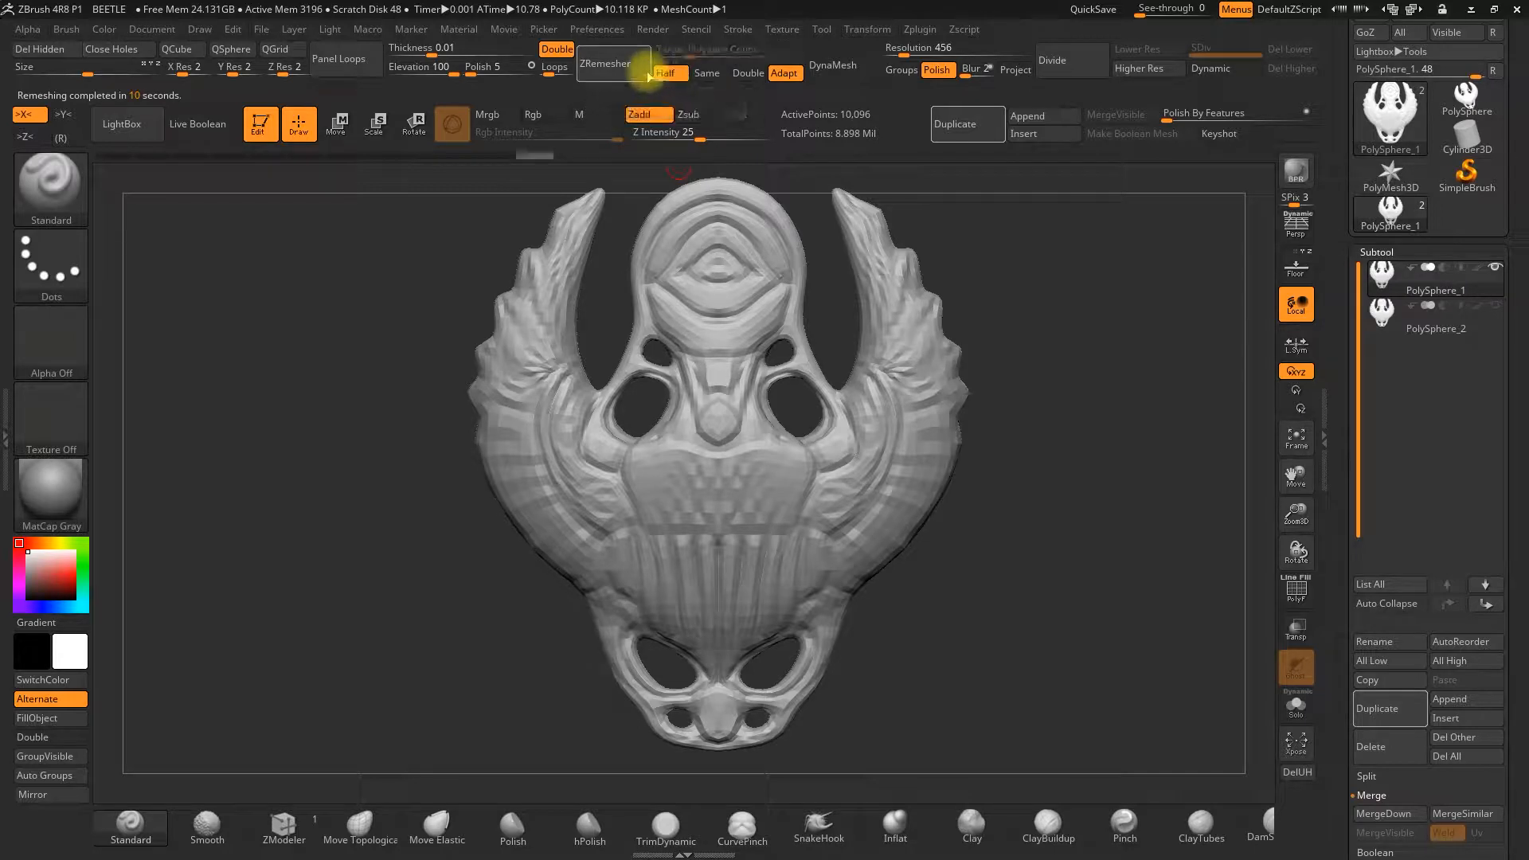
click(626, 71)
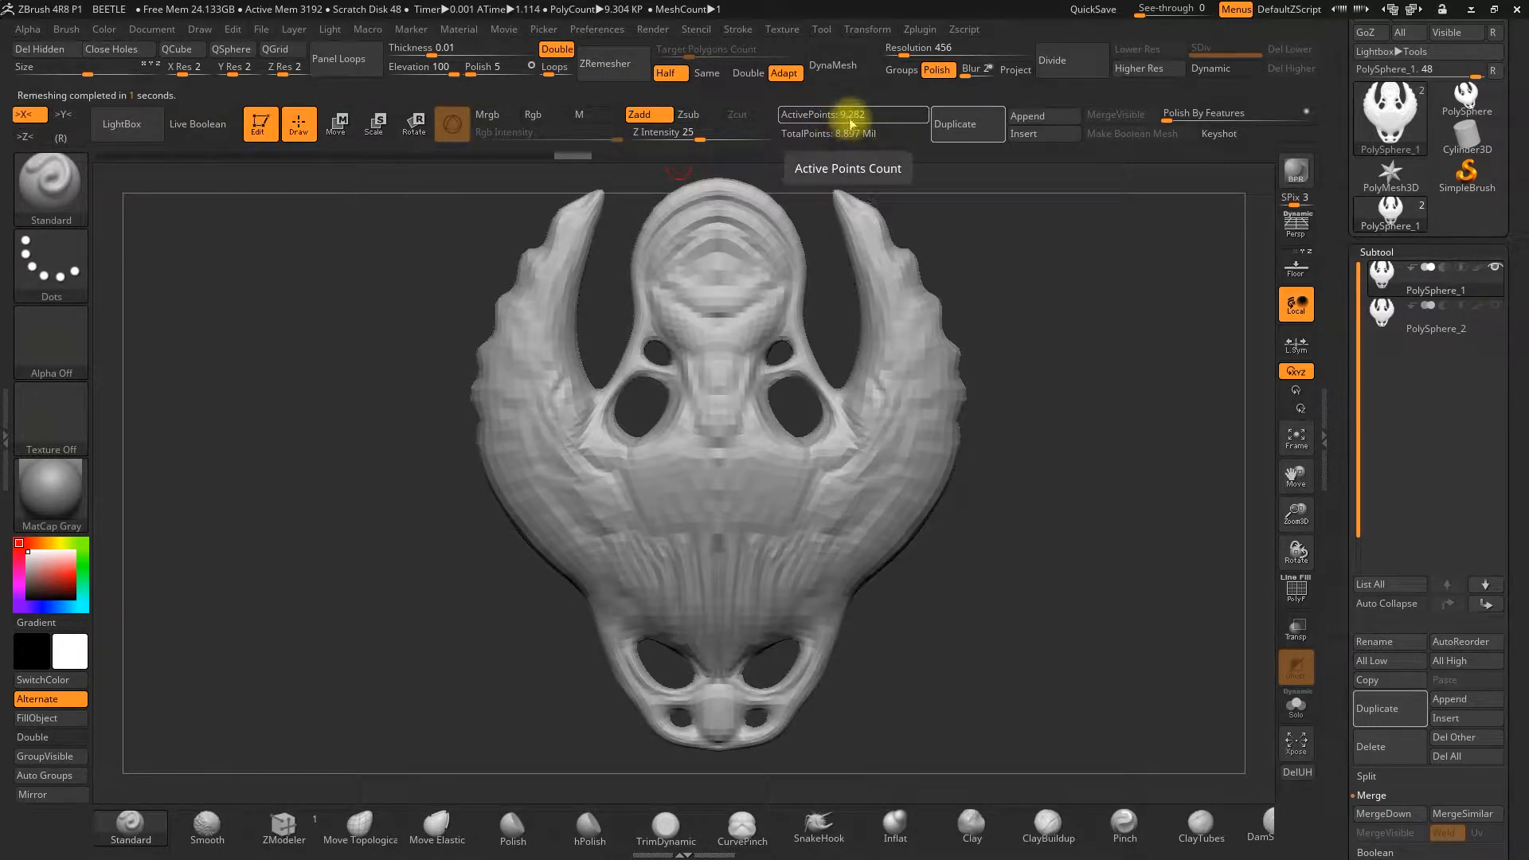
click(610, 68)
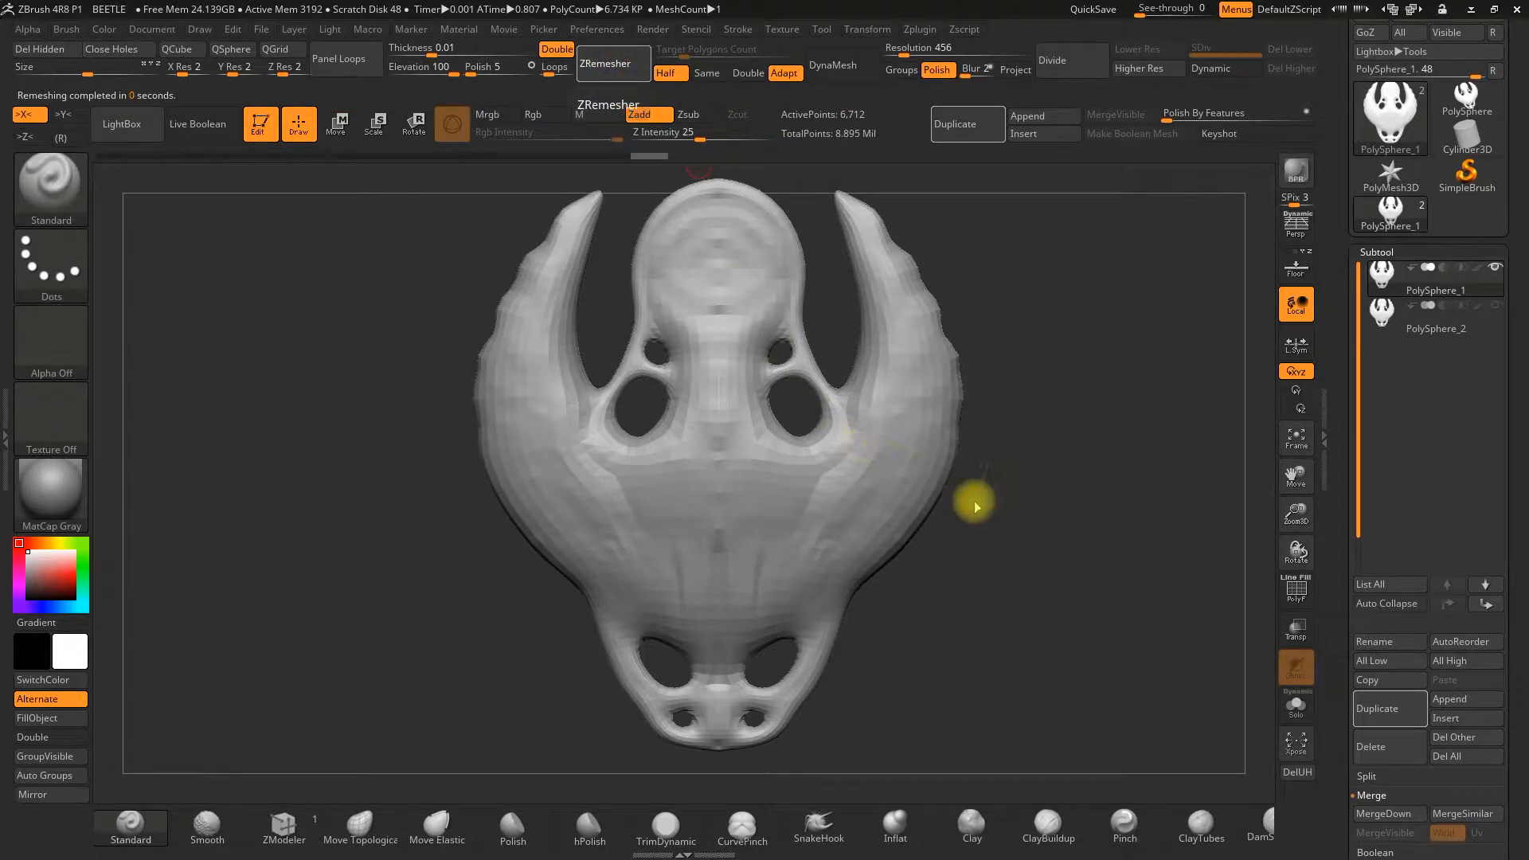
mouse_move(1037, 383)
mouse_down()
mouse_move(1095, 379)
mouse_move(1060, 368)
mouse_move(1081, 426)
mouse_up()
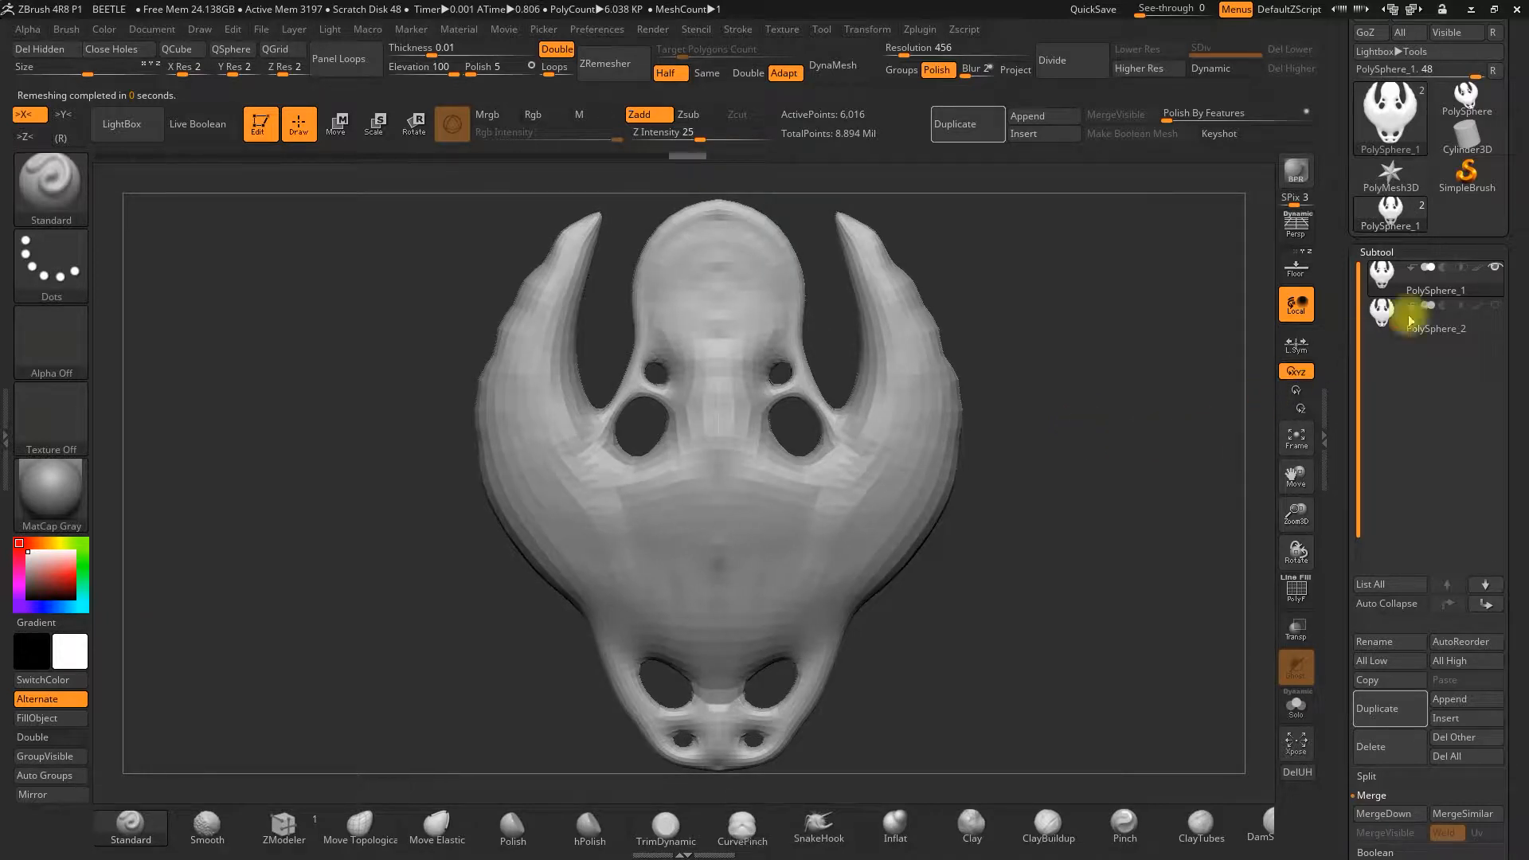
- Show PolySphere_2 and project its detail onto the remeshed PolySphere_1 with ProjectAll
click(1496, 310)
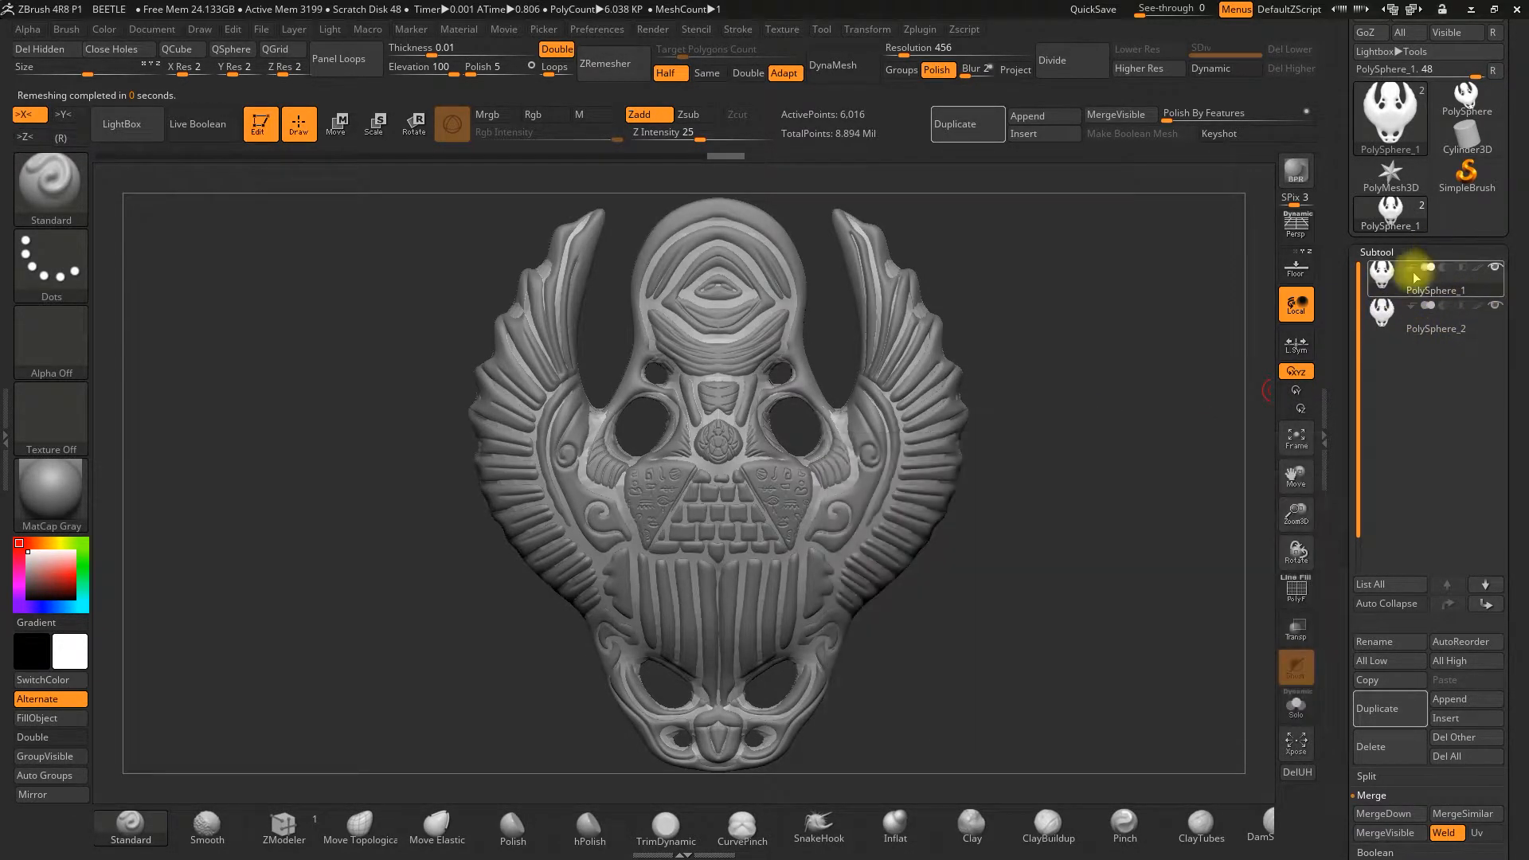
drag(1330, 356, 1341, 225)
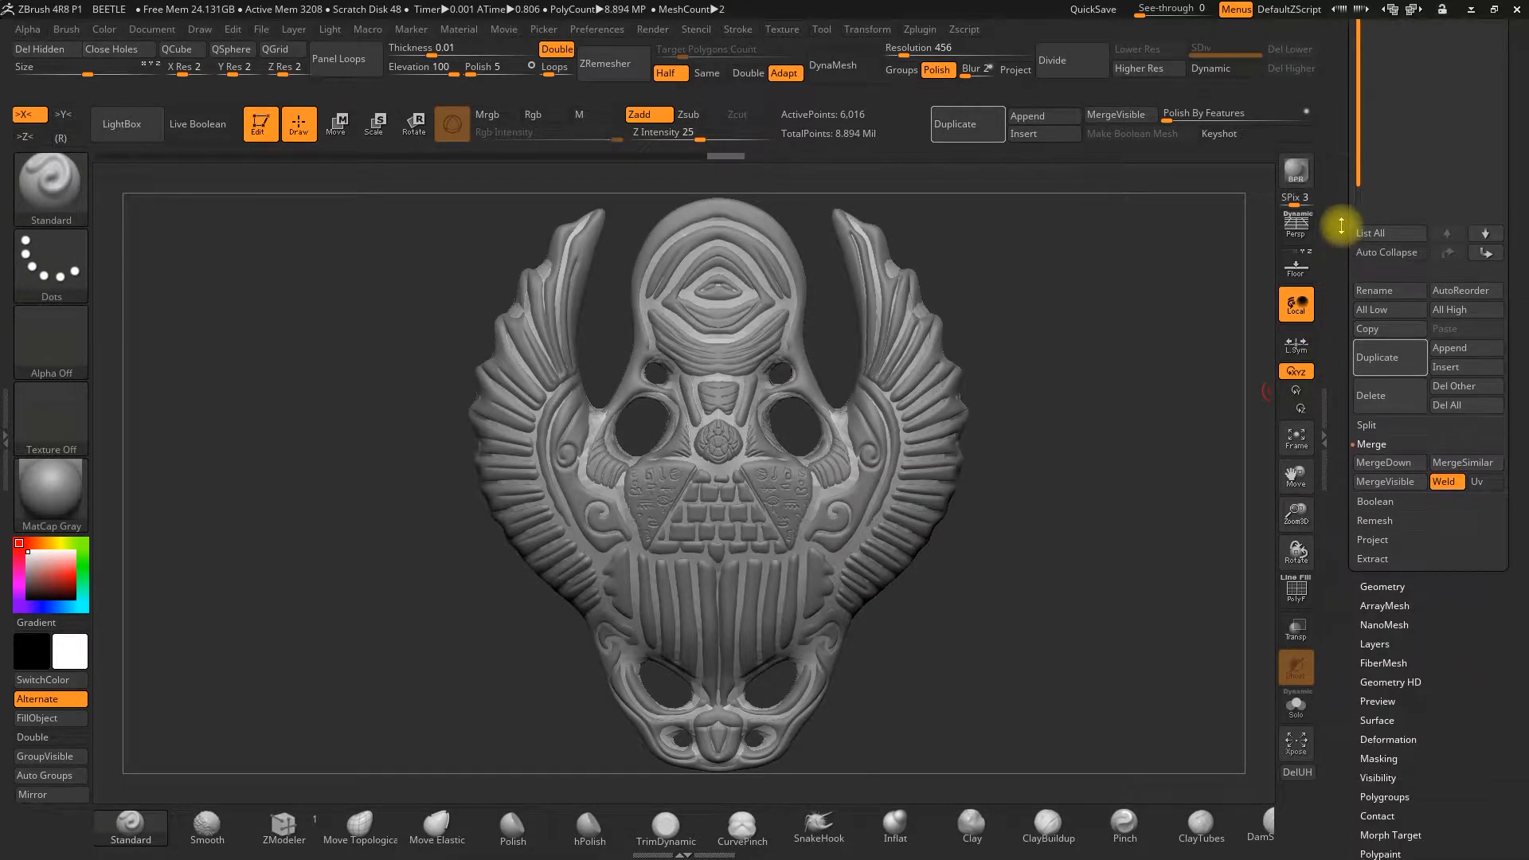
click(1357, 539)
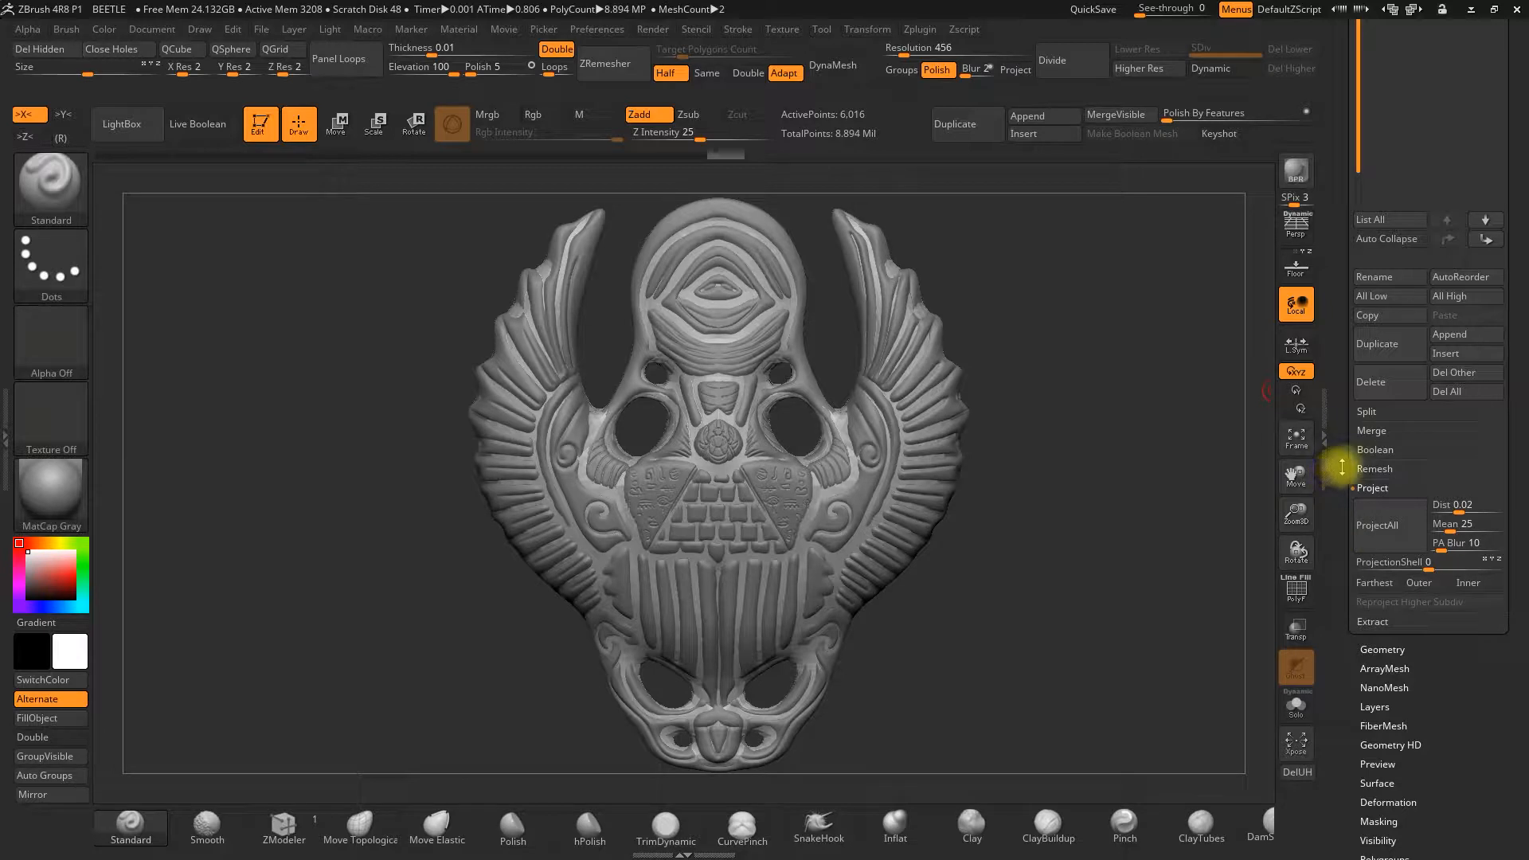
drag(1342, 467, 1340, 585)
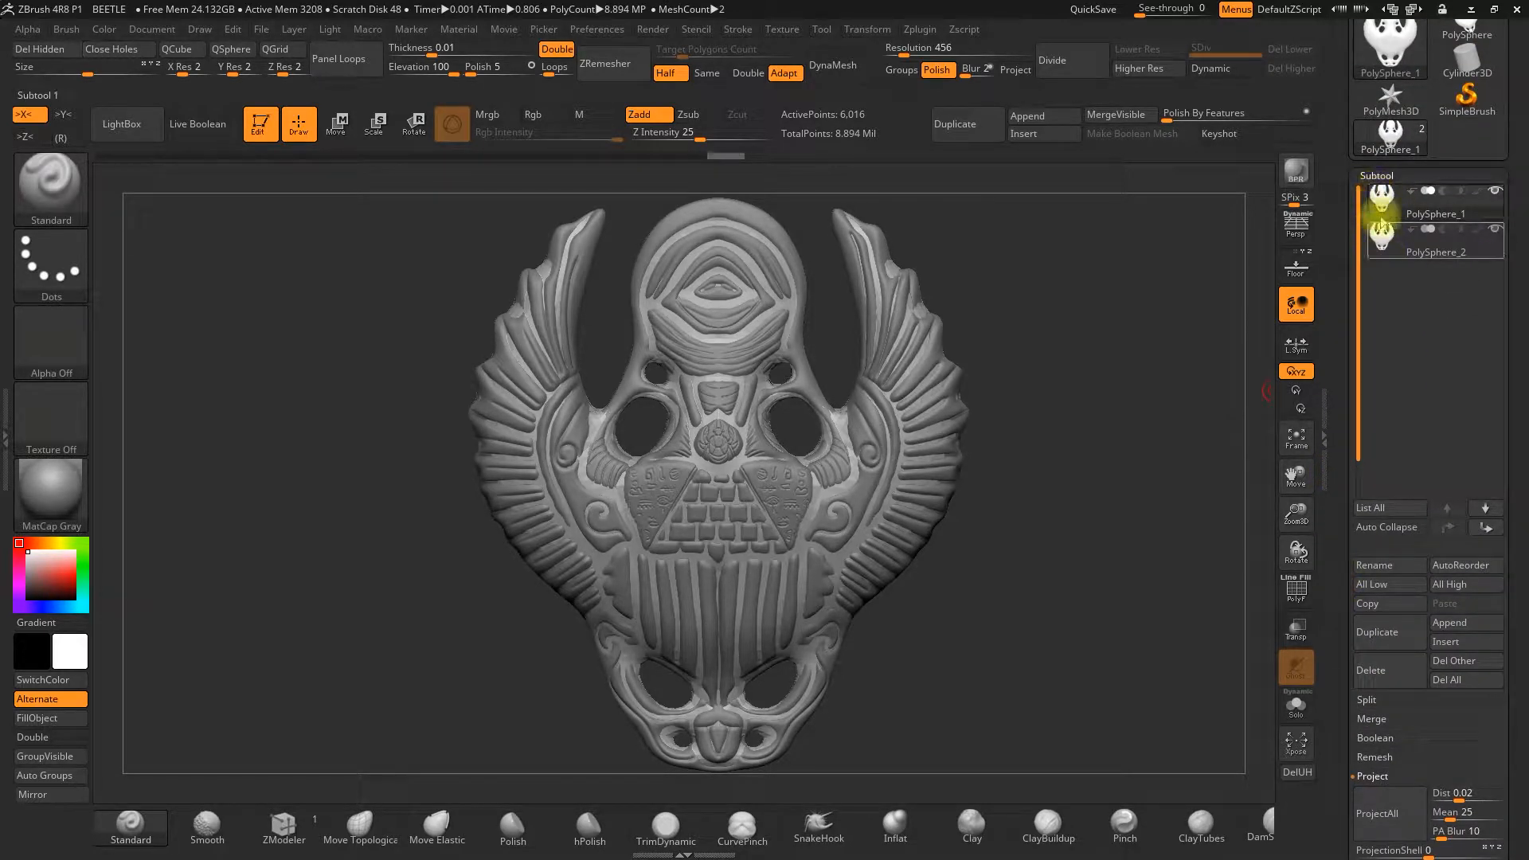
drag(1344, 286, 1354, 174)
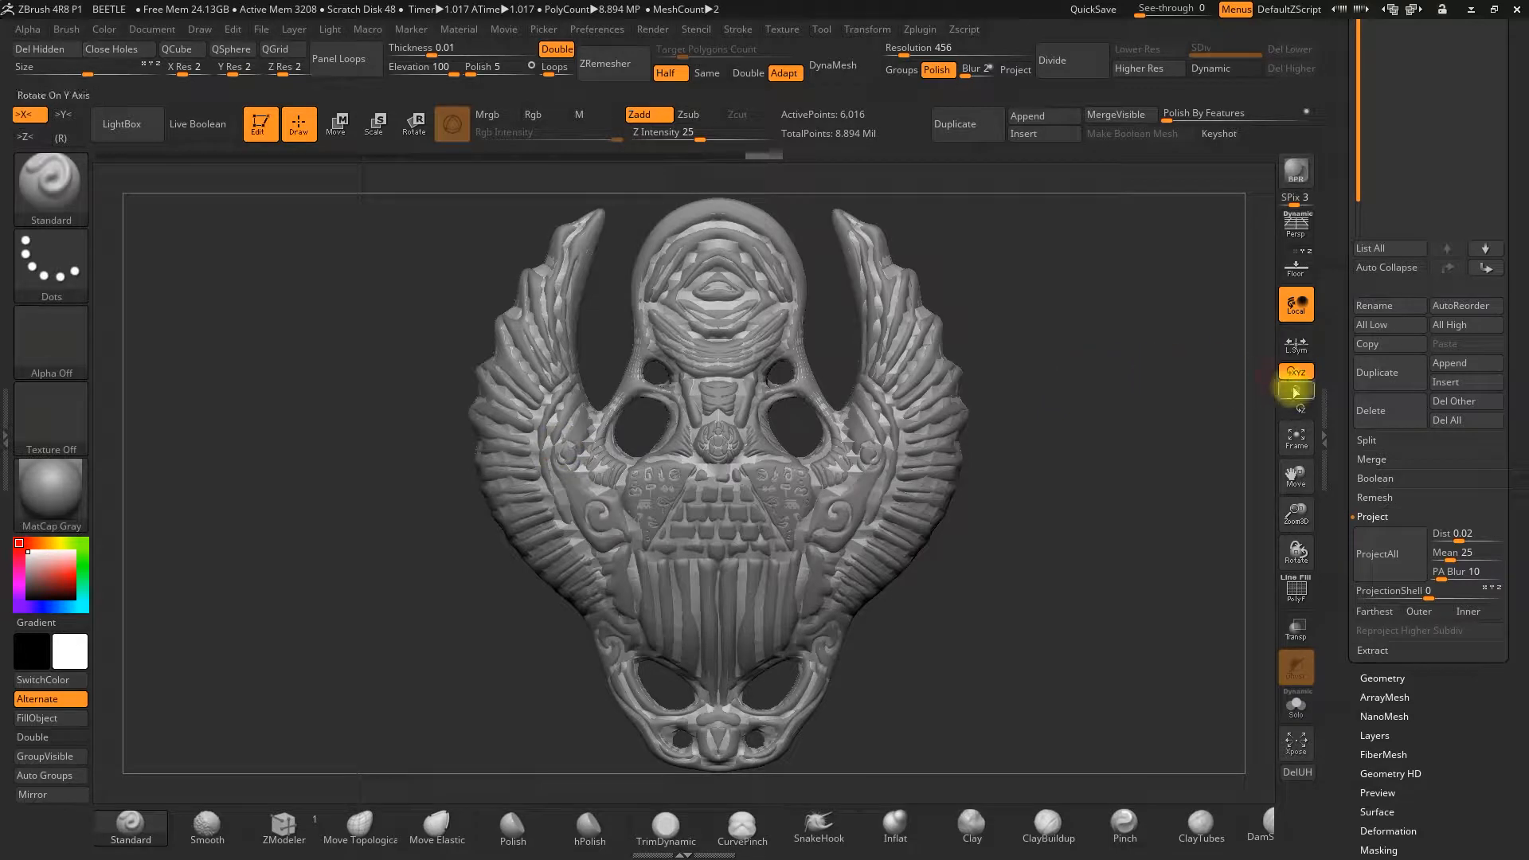
- Hide the high-resolution PolySphere_2 and keep the projected low-polygon PolySphere_1 as the active subtool
drag(1341, 413, 1329, 548)
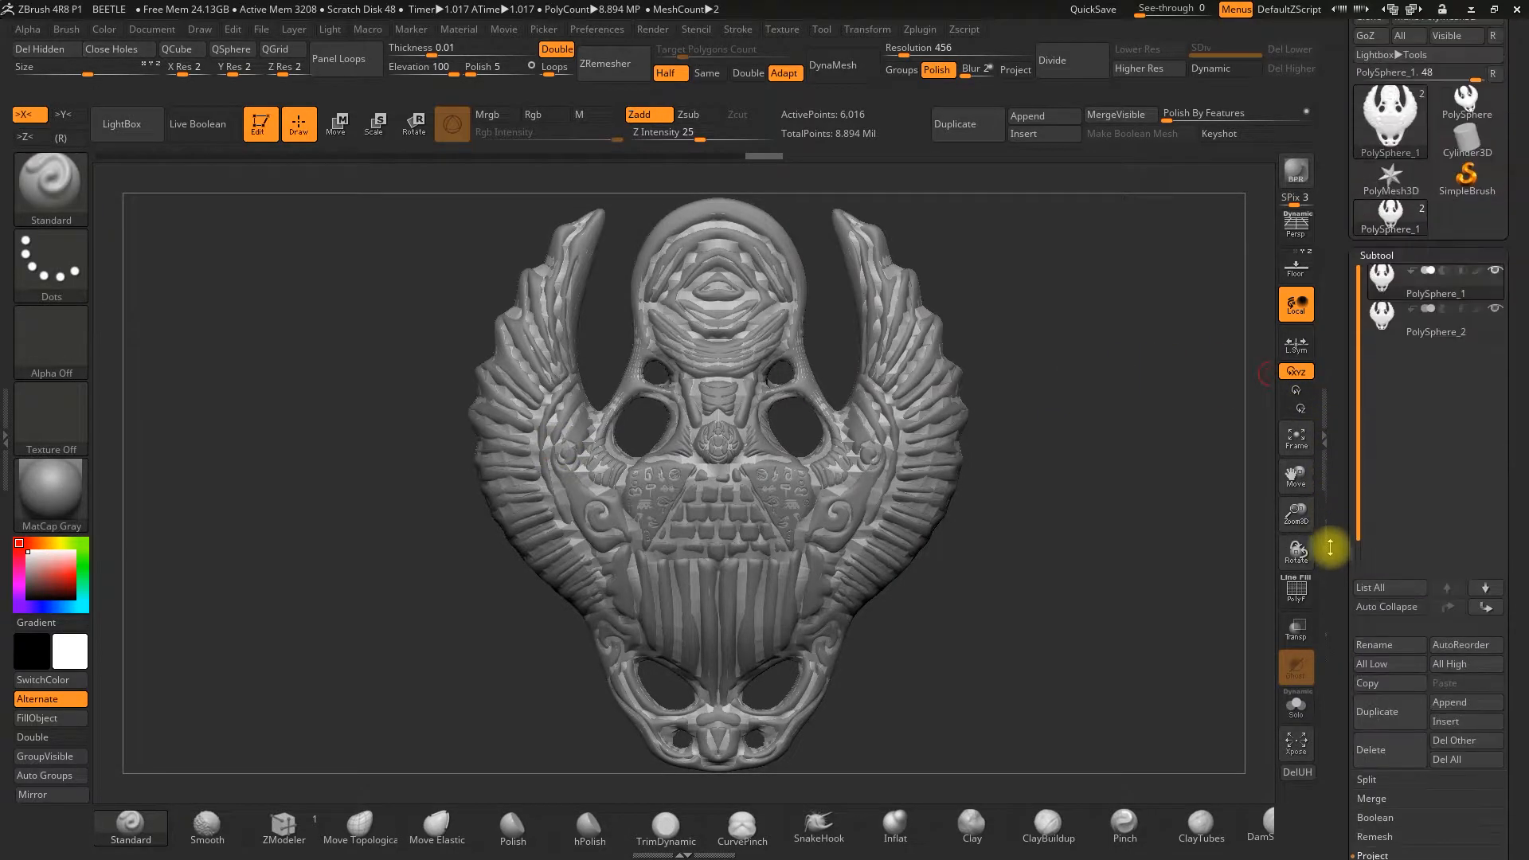
click(1495, 308)
click(1382, 324)
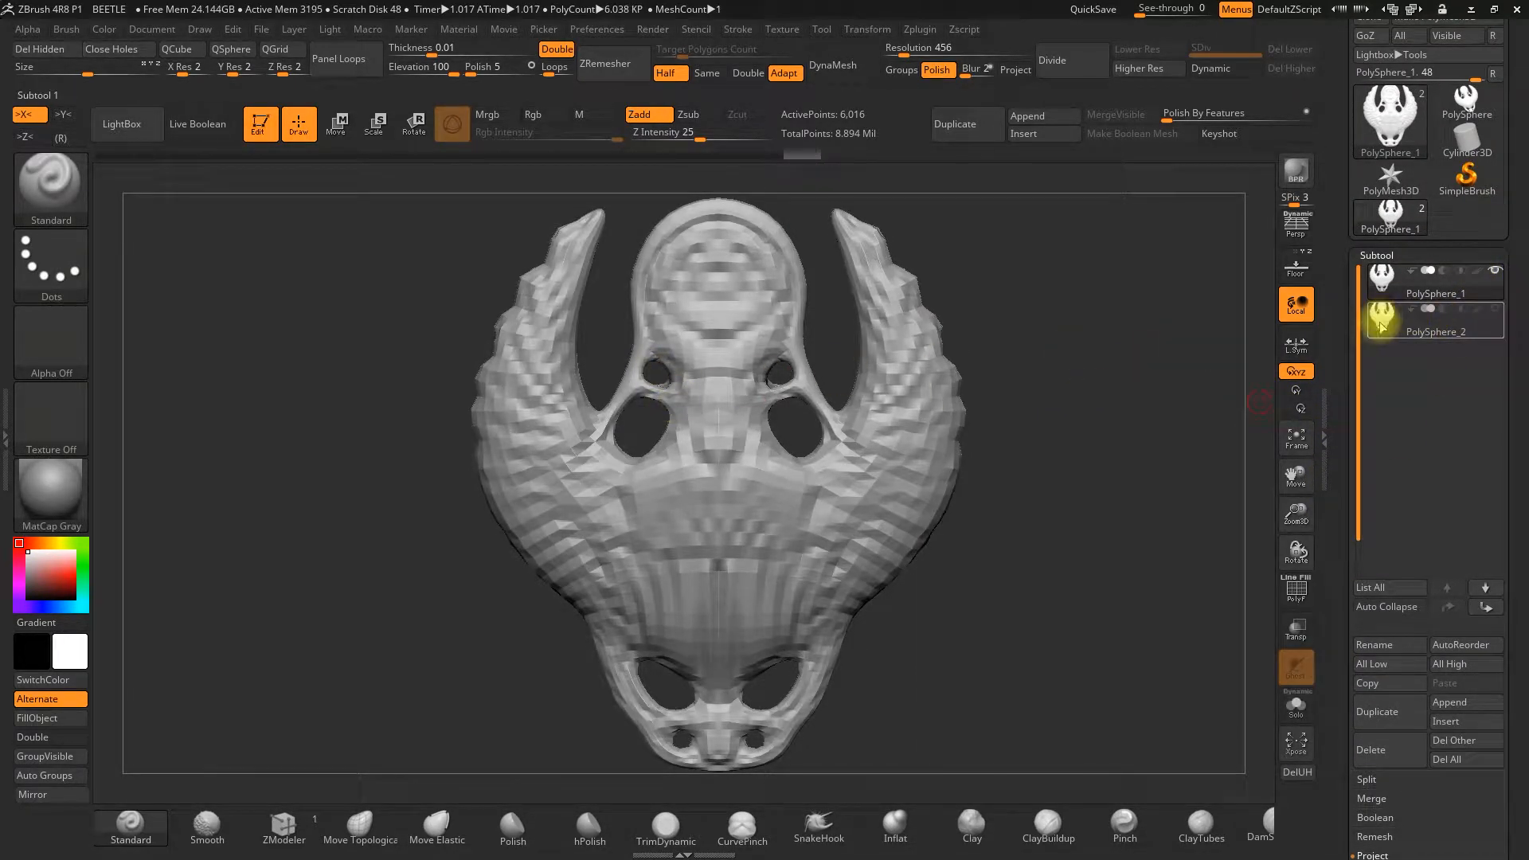
mouse_move(1381, 325)
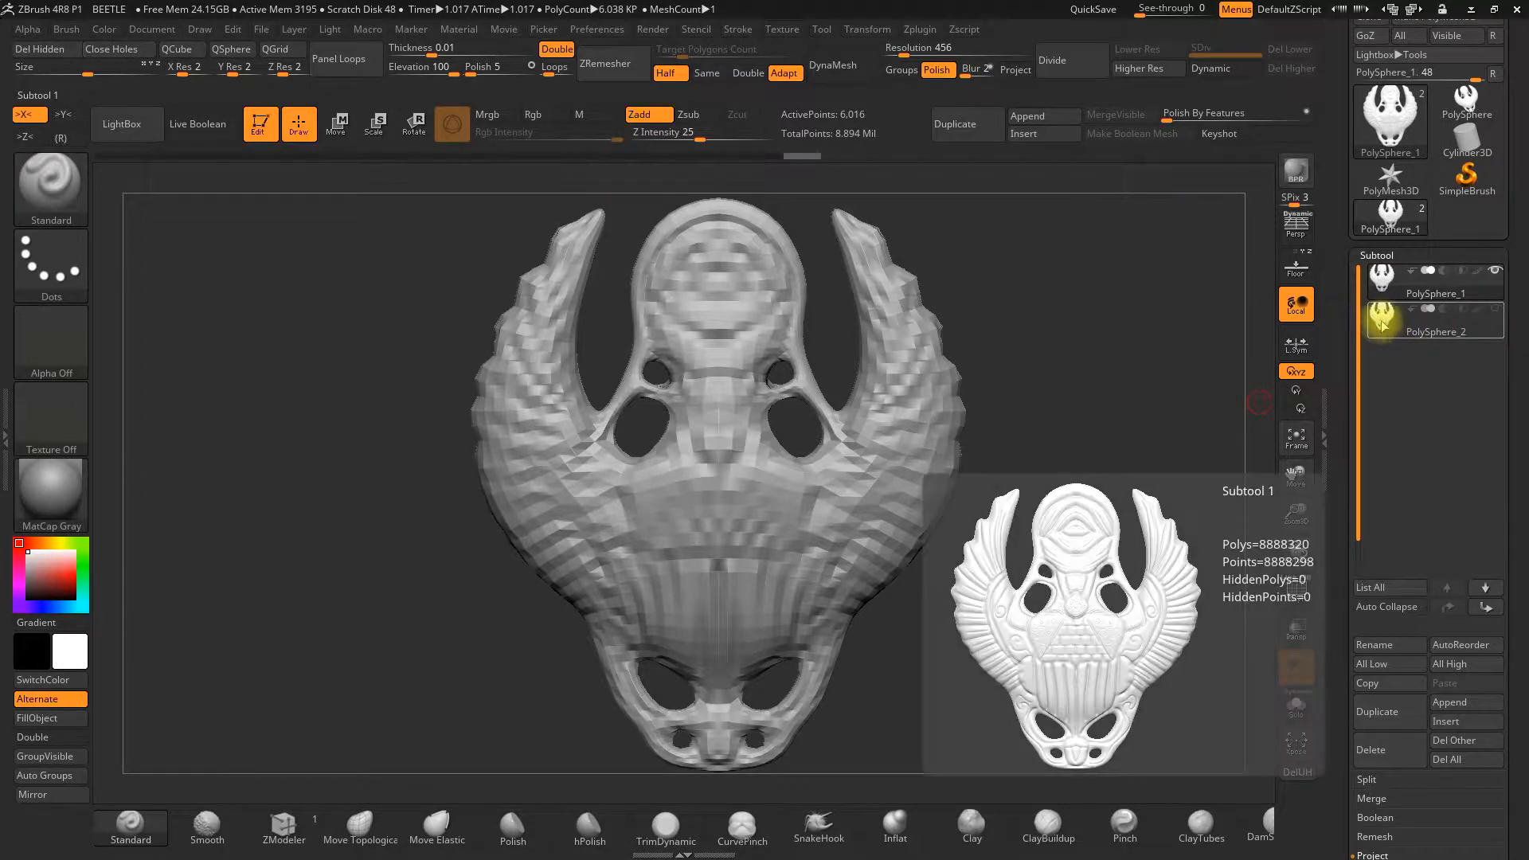
click(1392, 296)
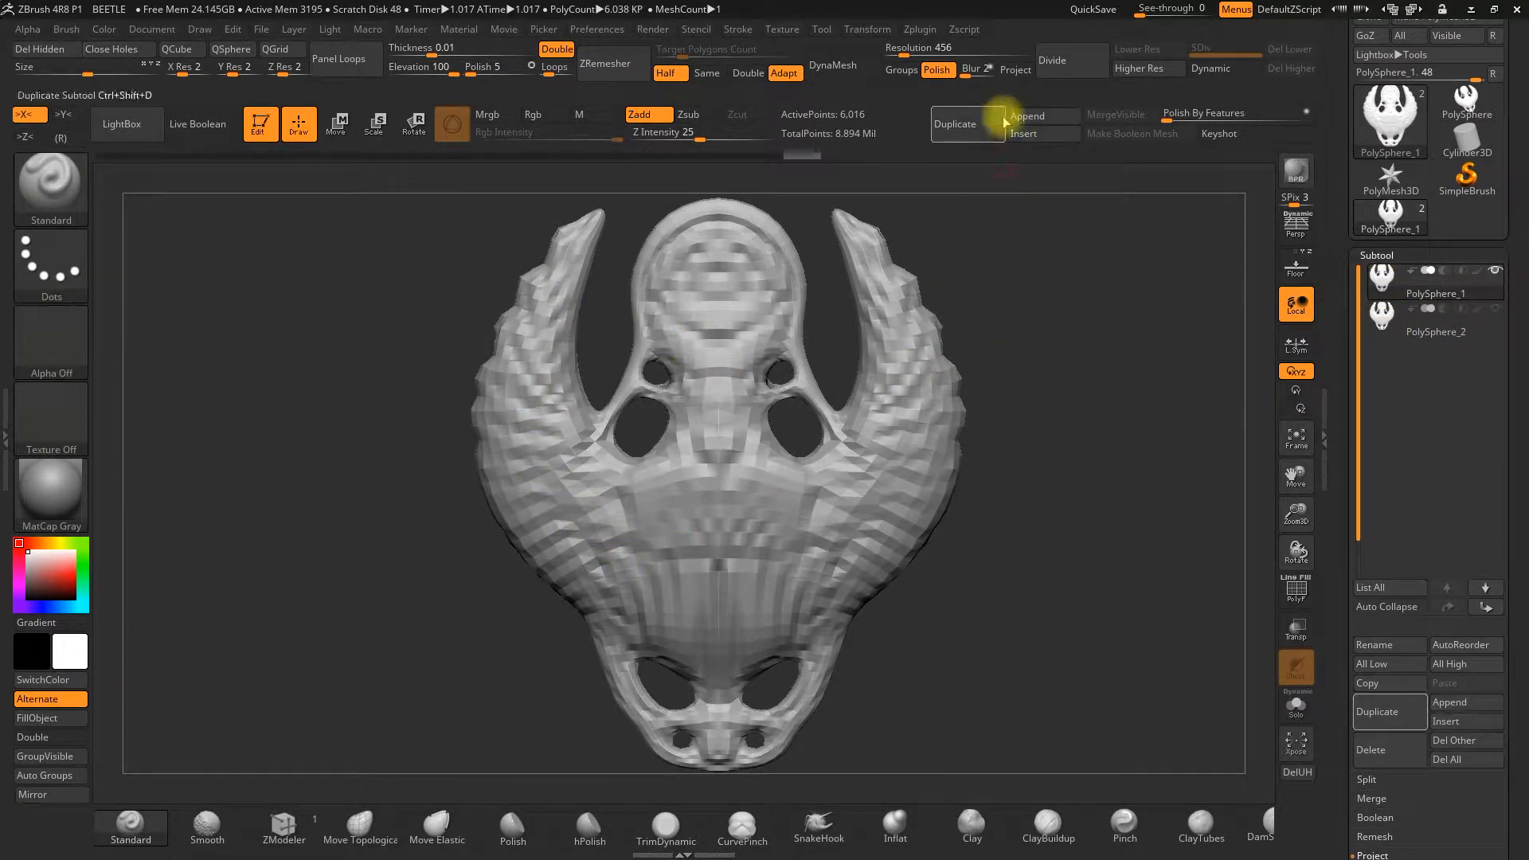
- Subdivide PolySphere_1 to level 2, with PolySphere_2 shown, and project the high-resolution detail onto it using ProjectAll
click(1077, 64)
click(1383, 319)
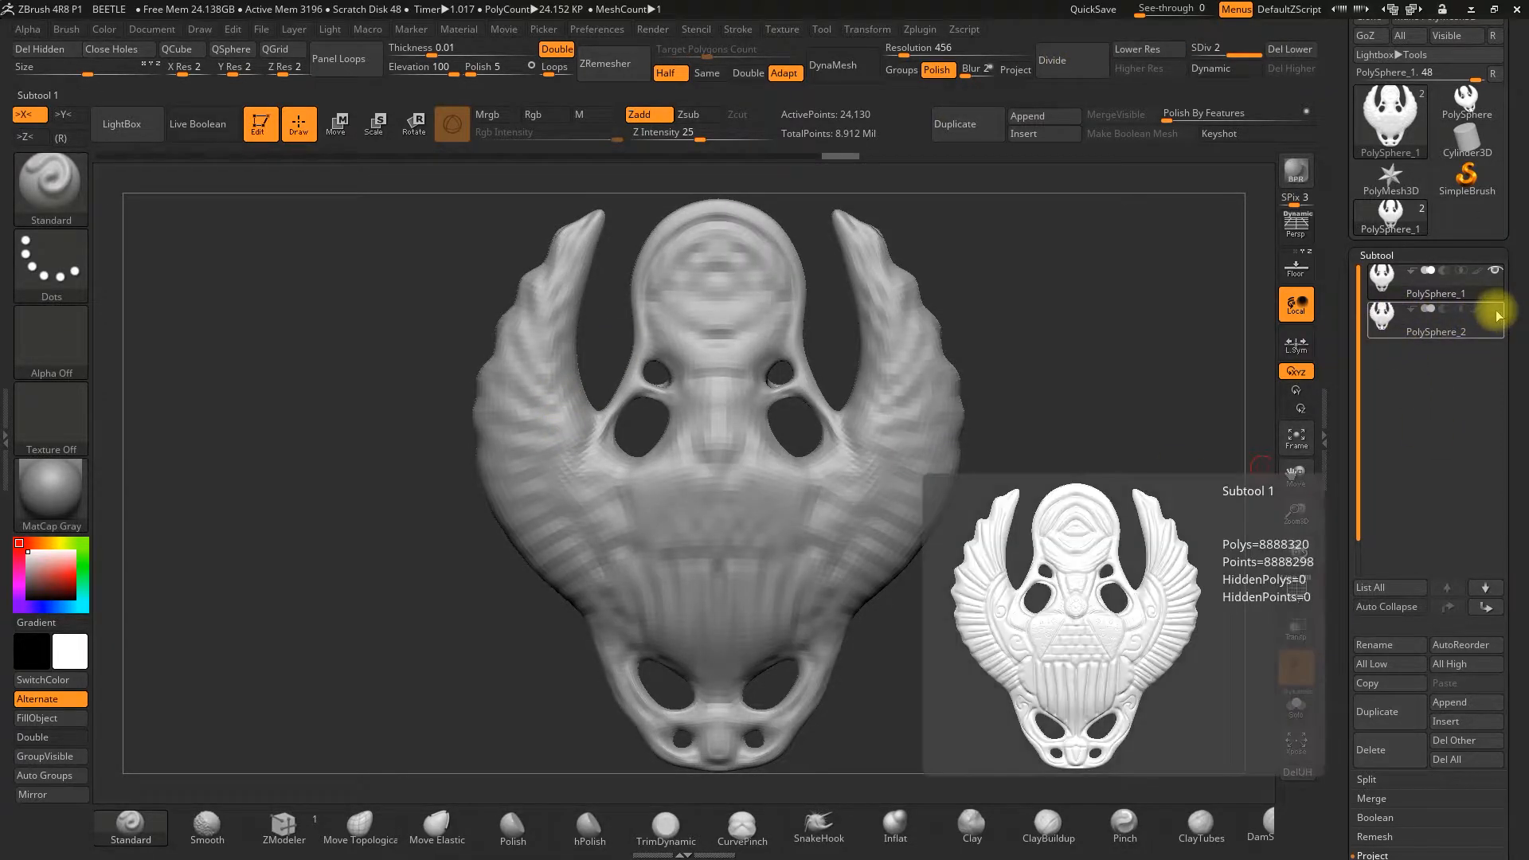
click(1495, 313)
drag(1351, 441, 1342, 287)
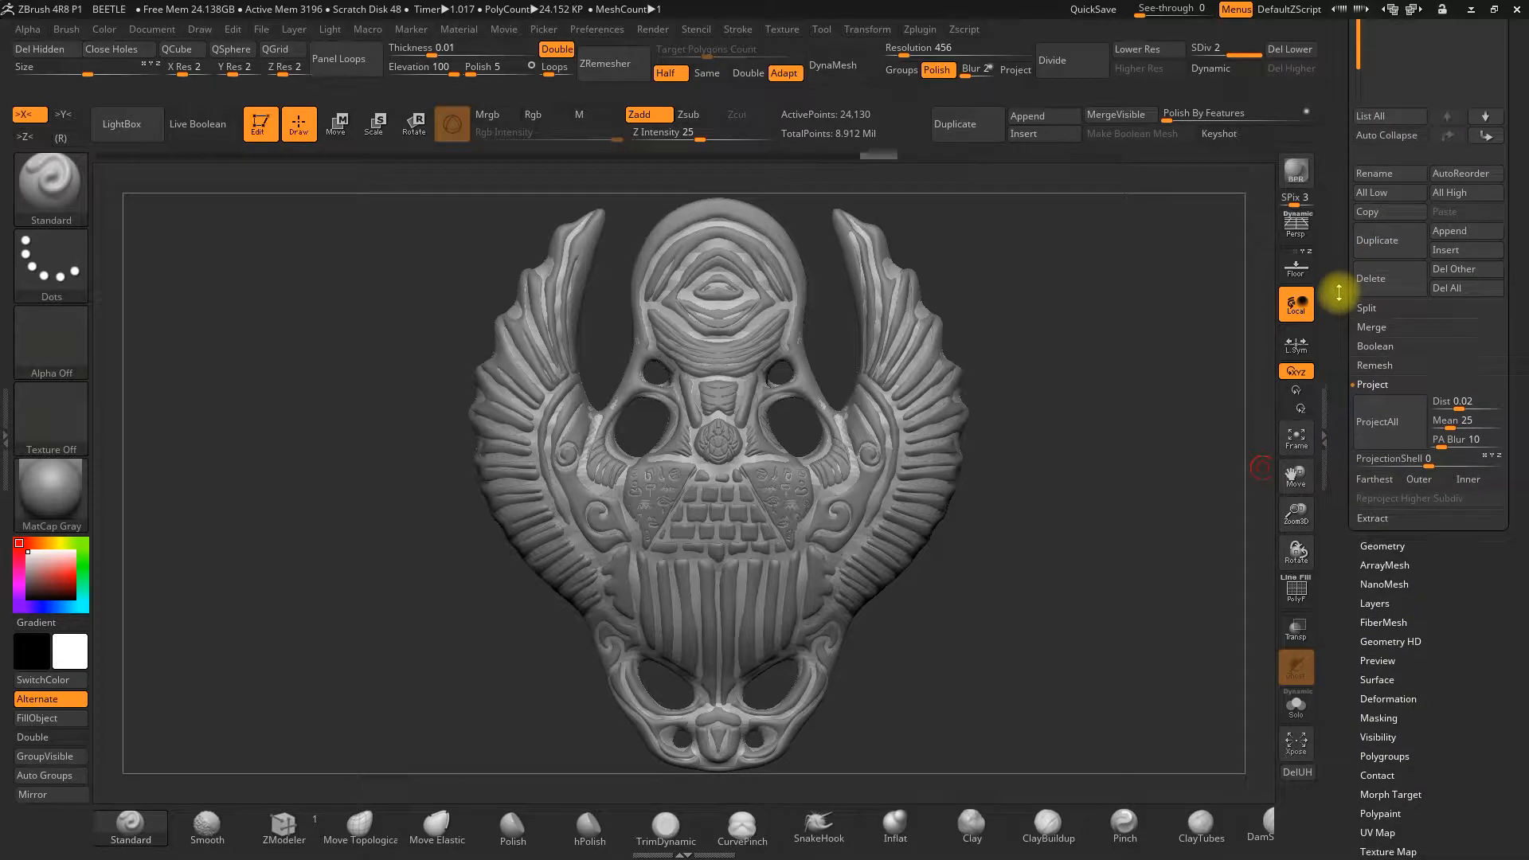
click(1381, 439)
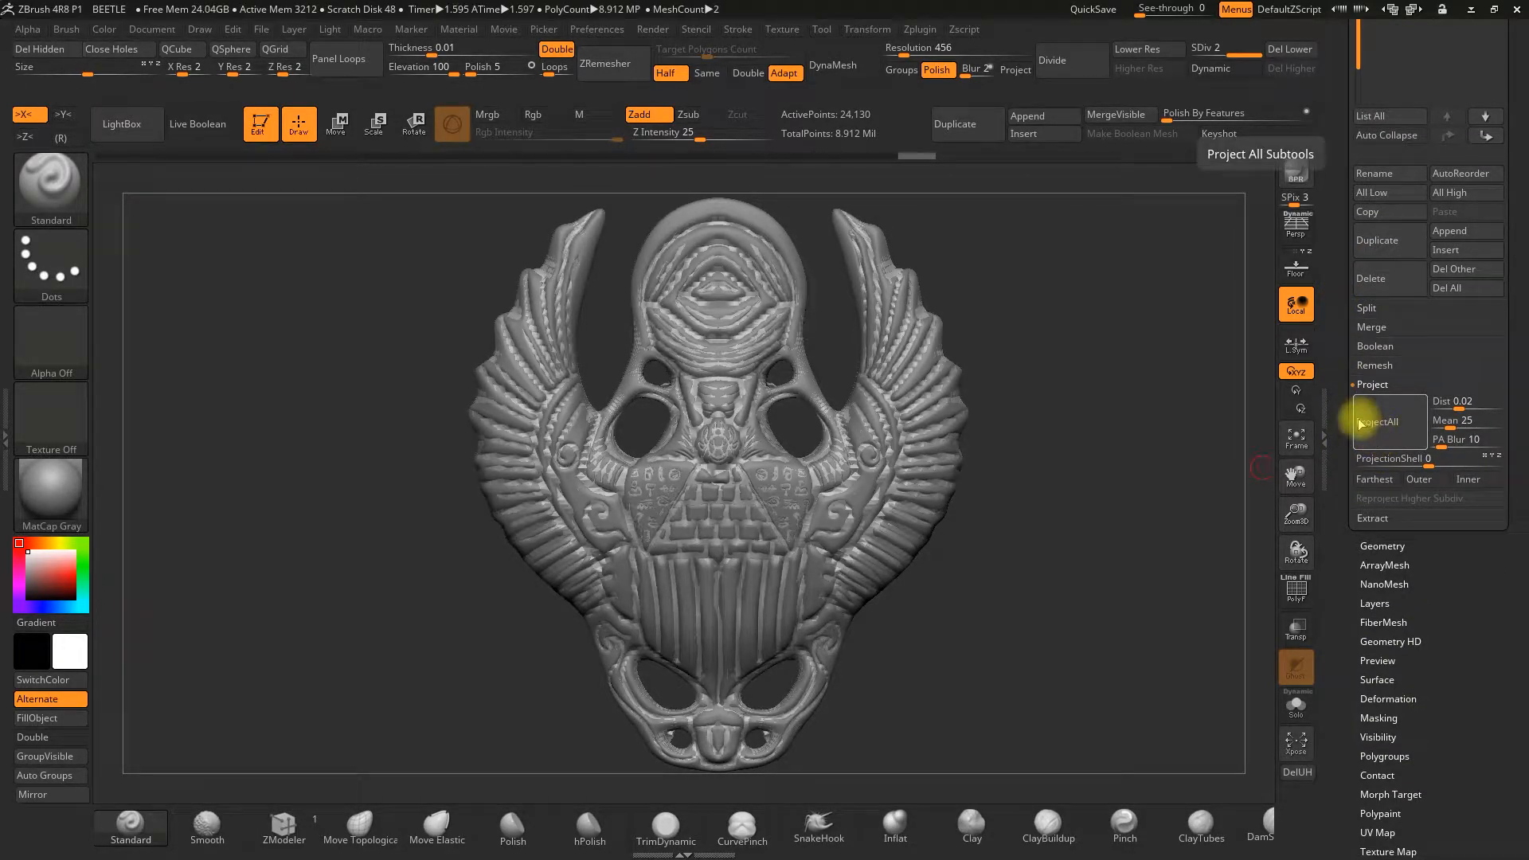
- Hide PolySphere_2 and subdivide PolySphere_1 to level 3
drag(1324, 416, 1358, 540)
click(1495, 348)
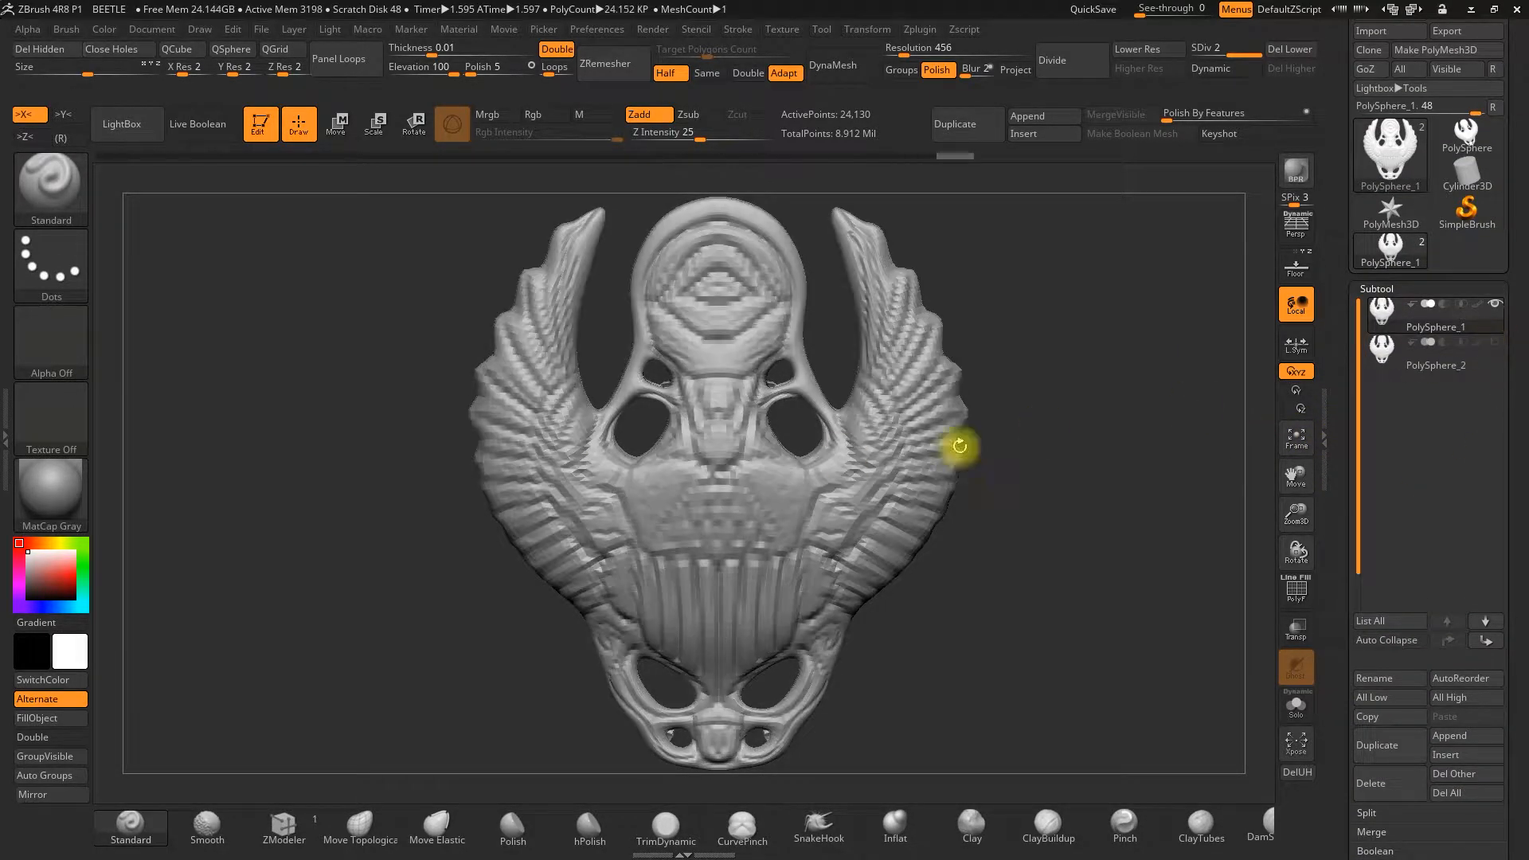
click(1072, 72)
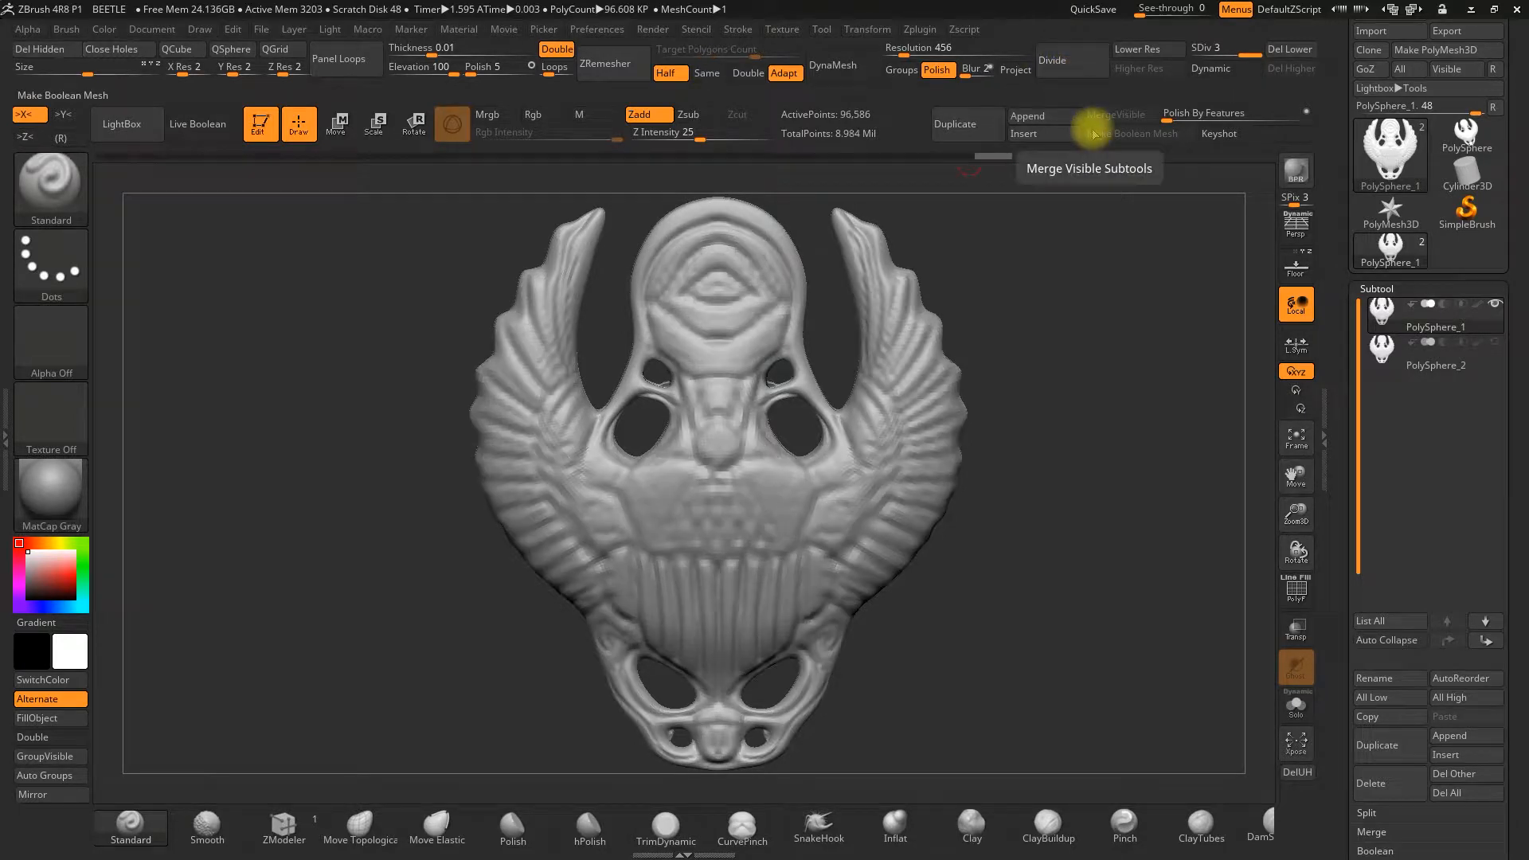
- Show PolySphere_2 and project its detail onto subdivision level 3 of PolySphere_1 with ProjectAll
drag(1348, 500, 1354, 422)
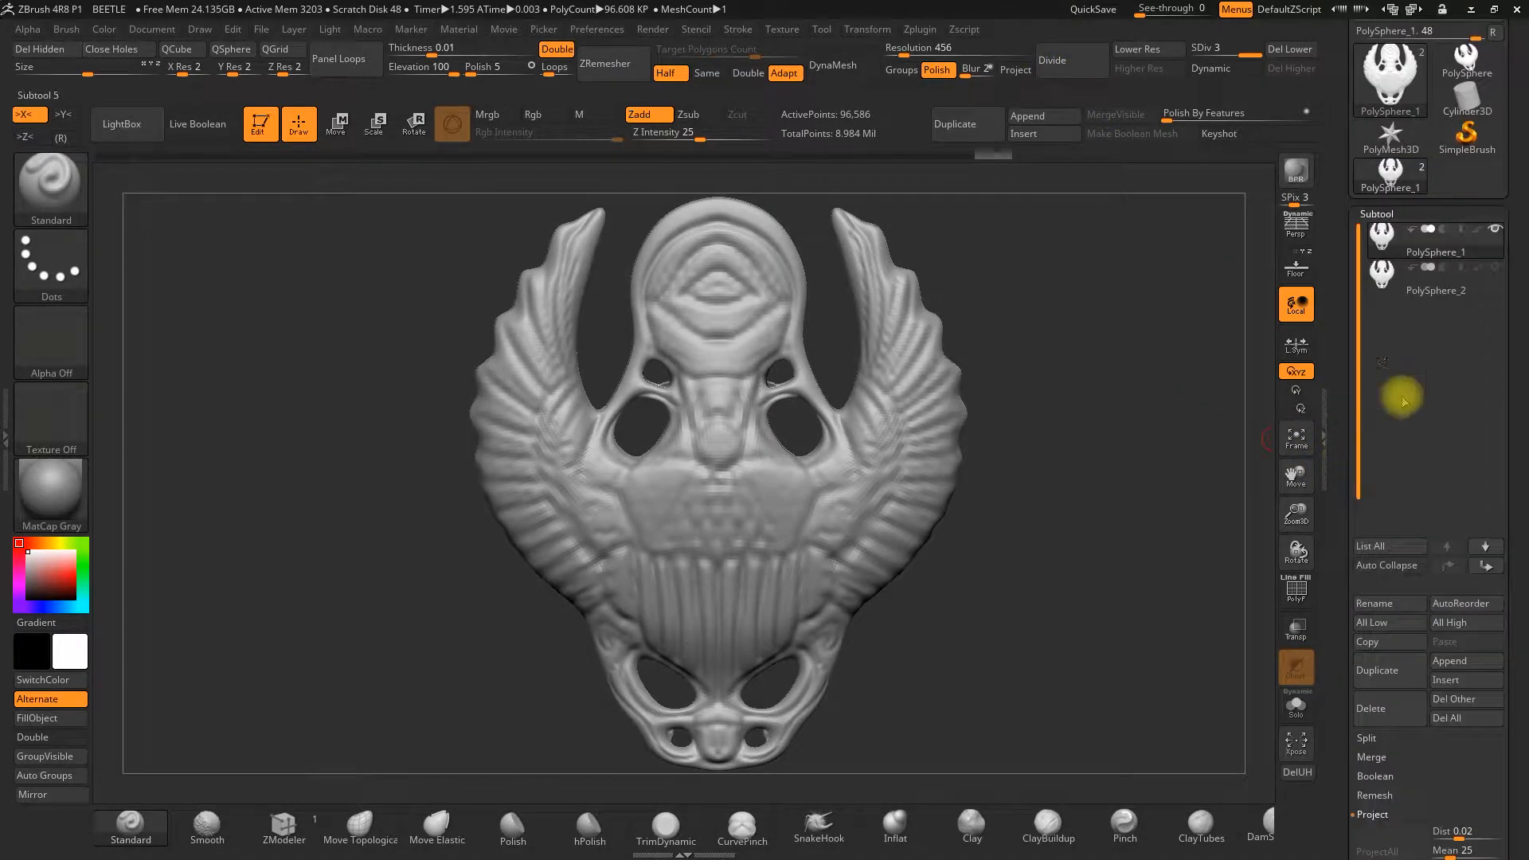
click(1495, 269)
drag(1337, 519, 1349, 248)
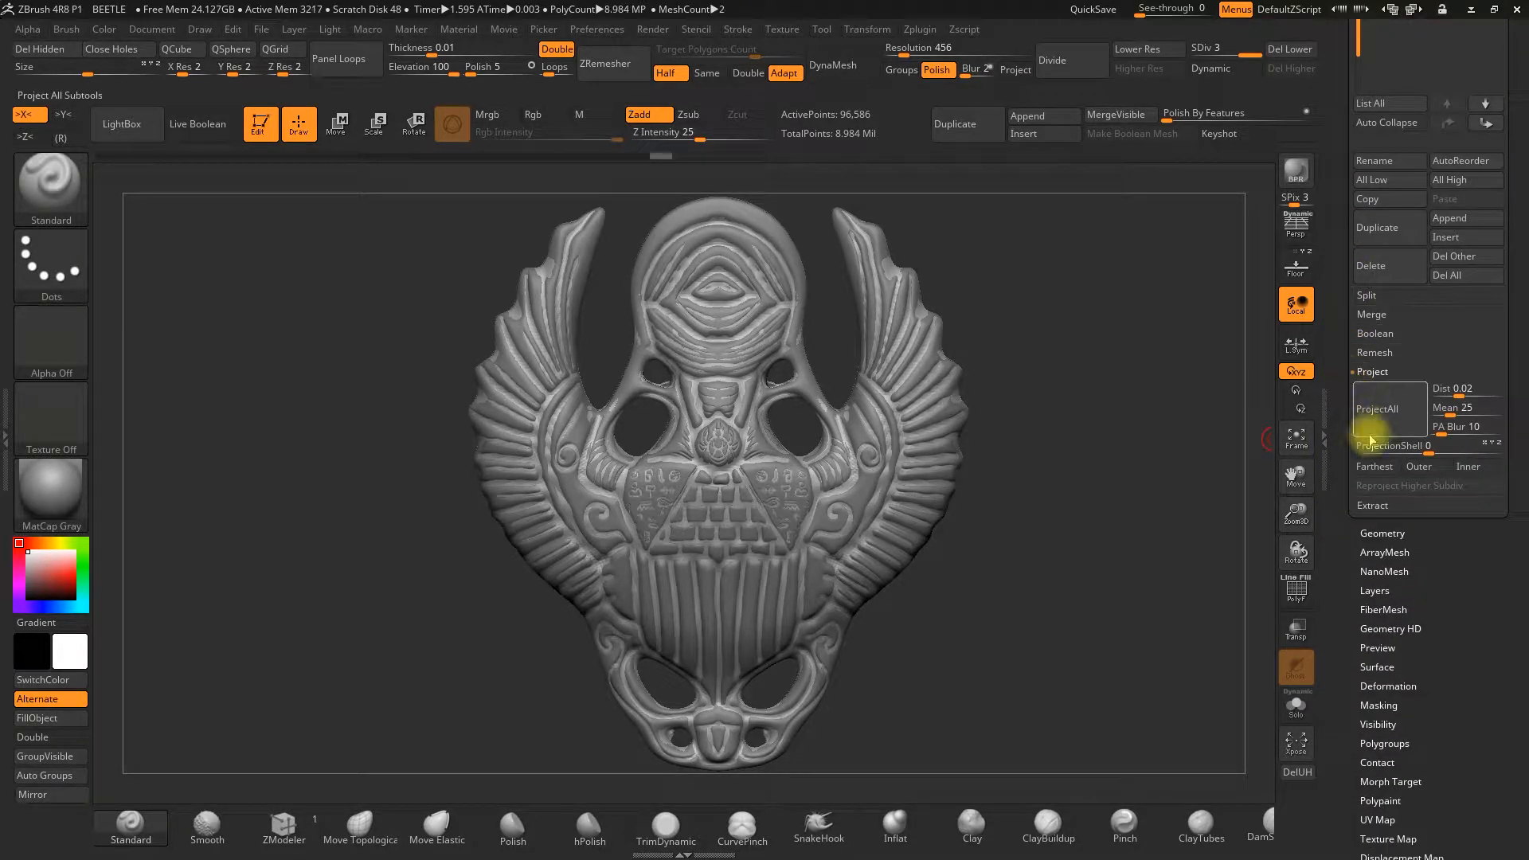
click(1377, 431)
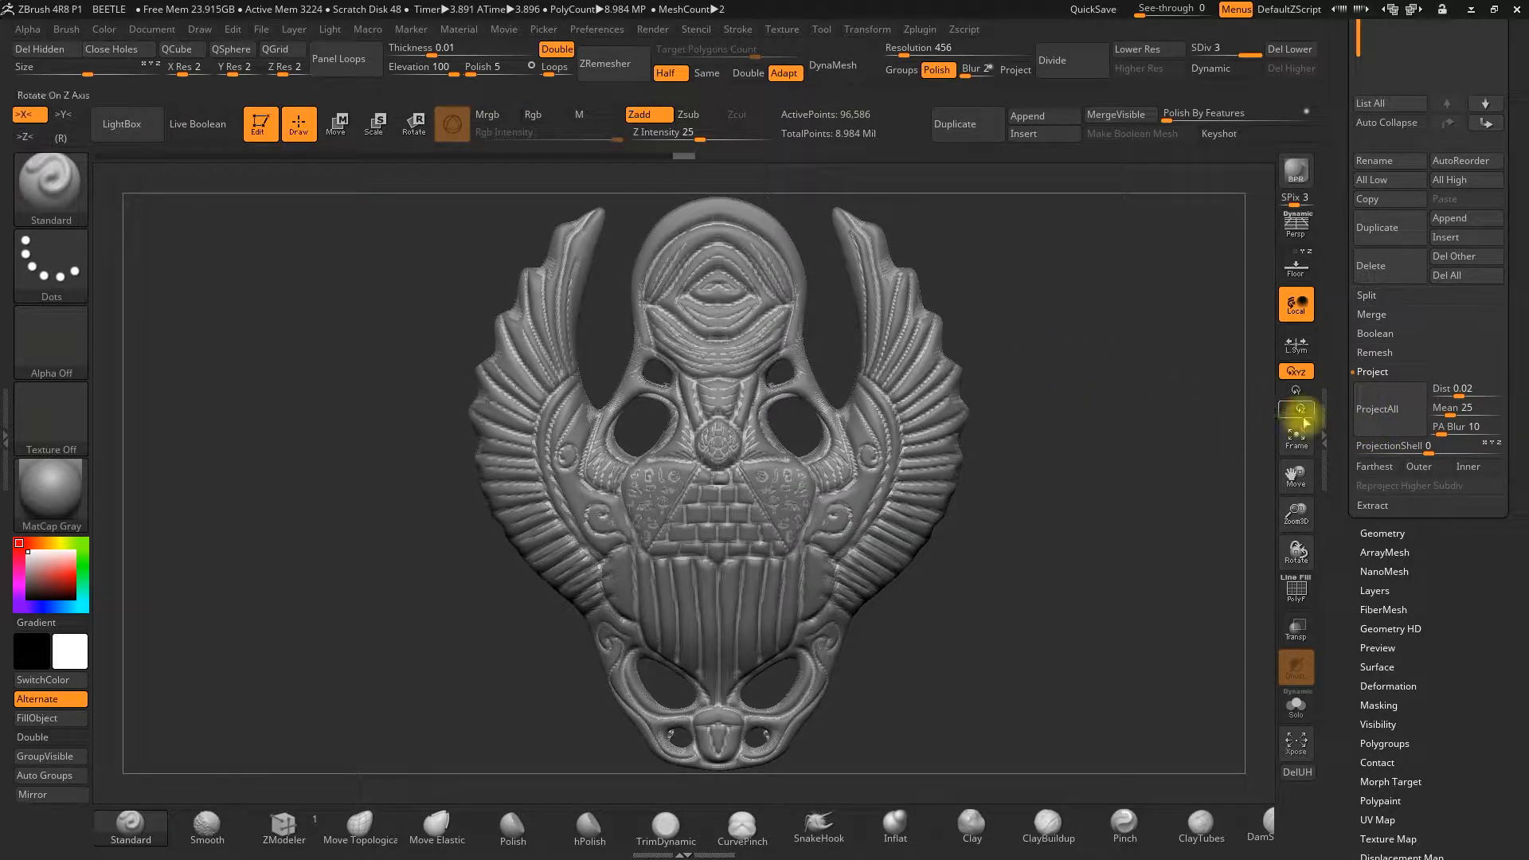
- Hide PolySphere_2 and subdivide PolySphere_1 to level 4
drag(1346, 426, 1351, 495)
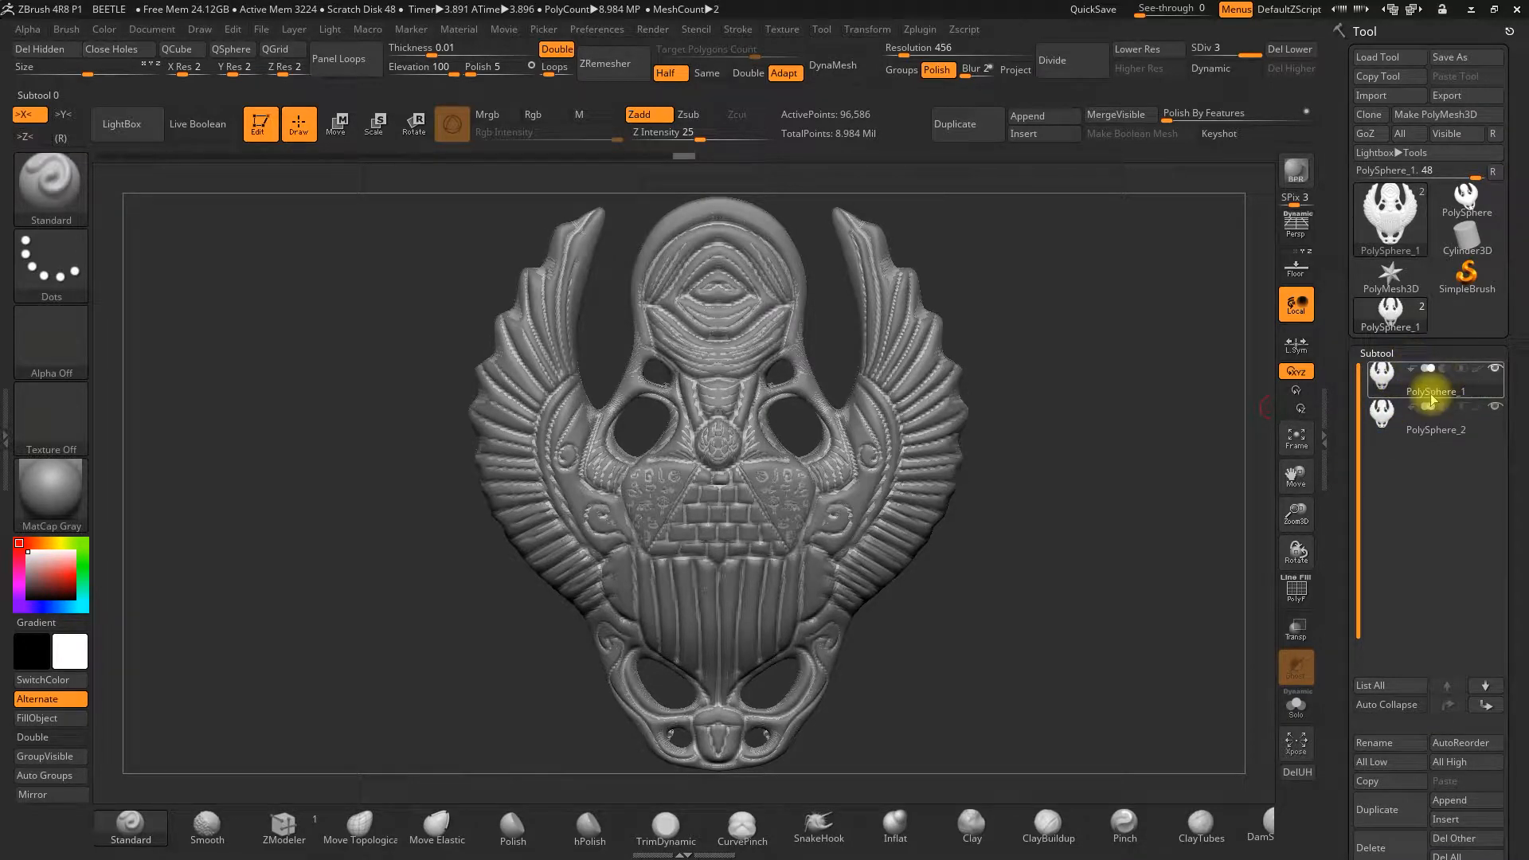
click(1494, 406)
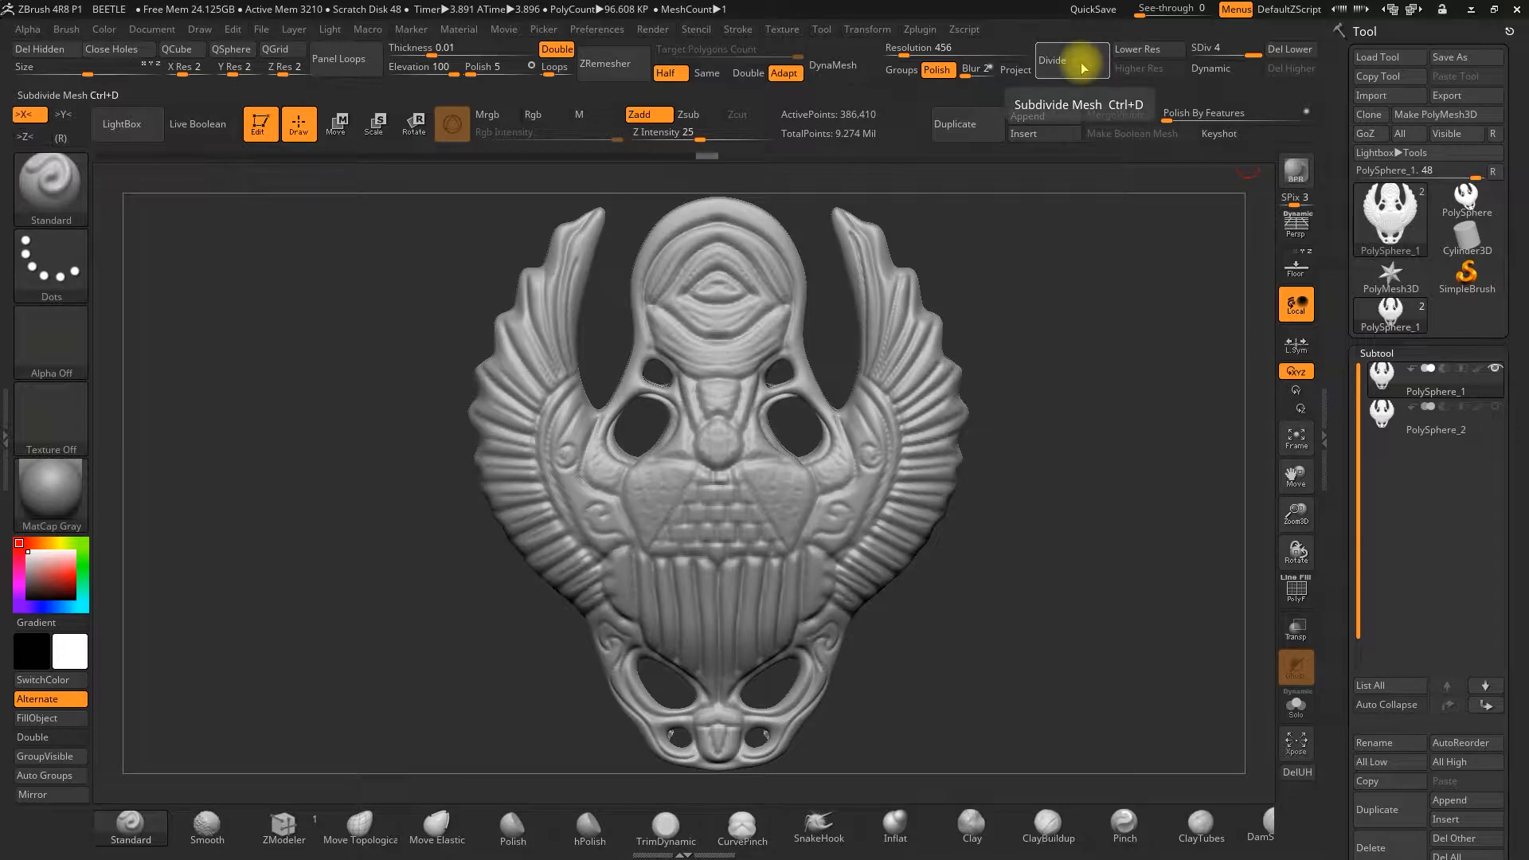
click(1083, 67)
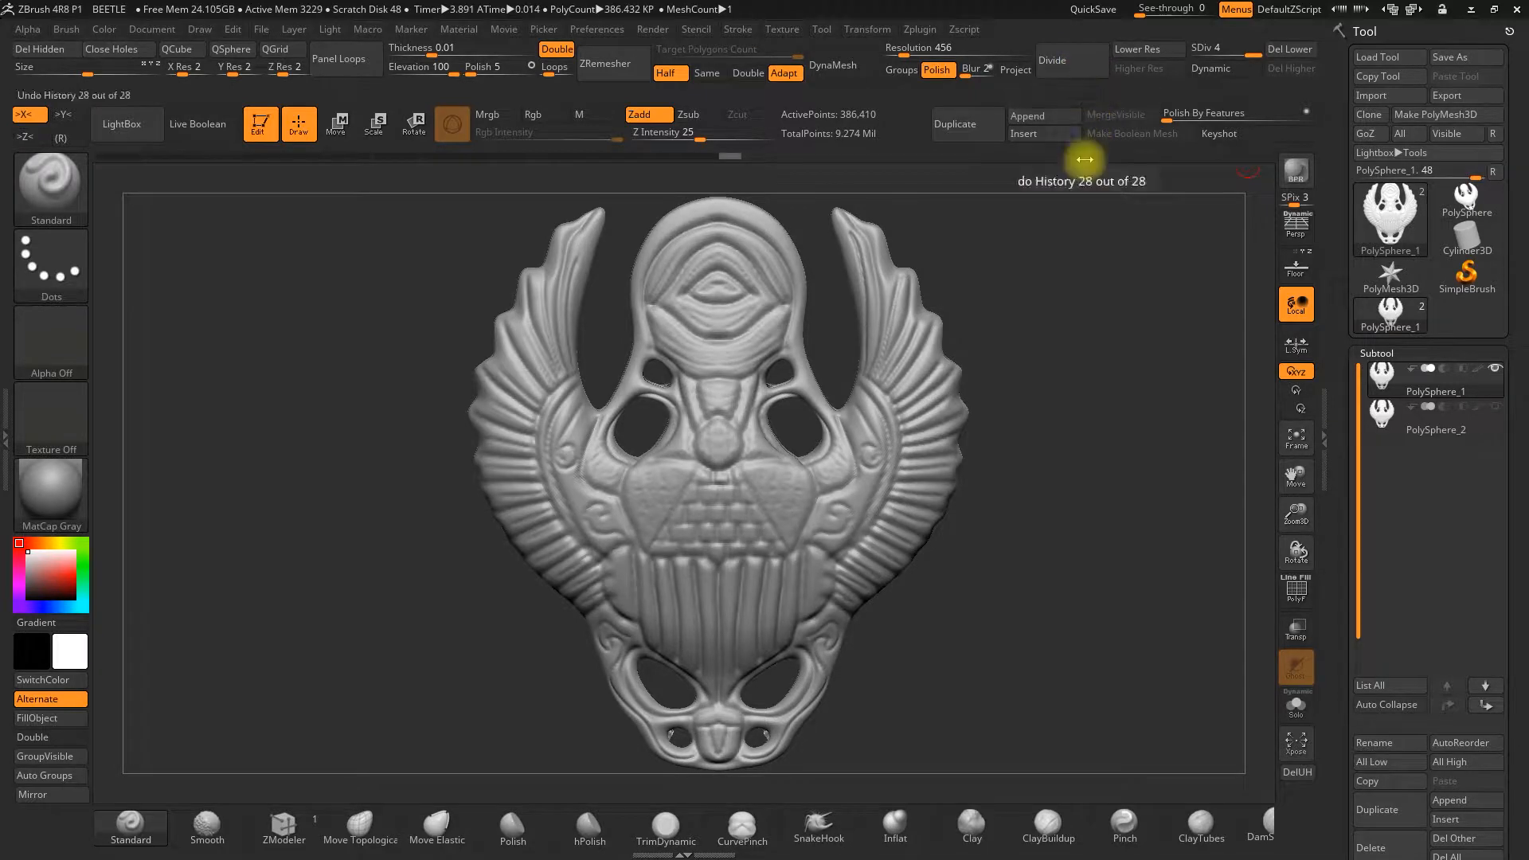
- Show PolySphere_2 and project its detail onto subdivision level 4 of PolySphere_1 with ProjectAll
click(1493, 410)
drag(1355, 528, 1336, 383)
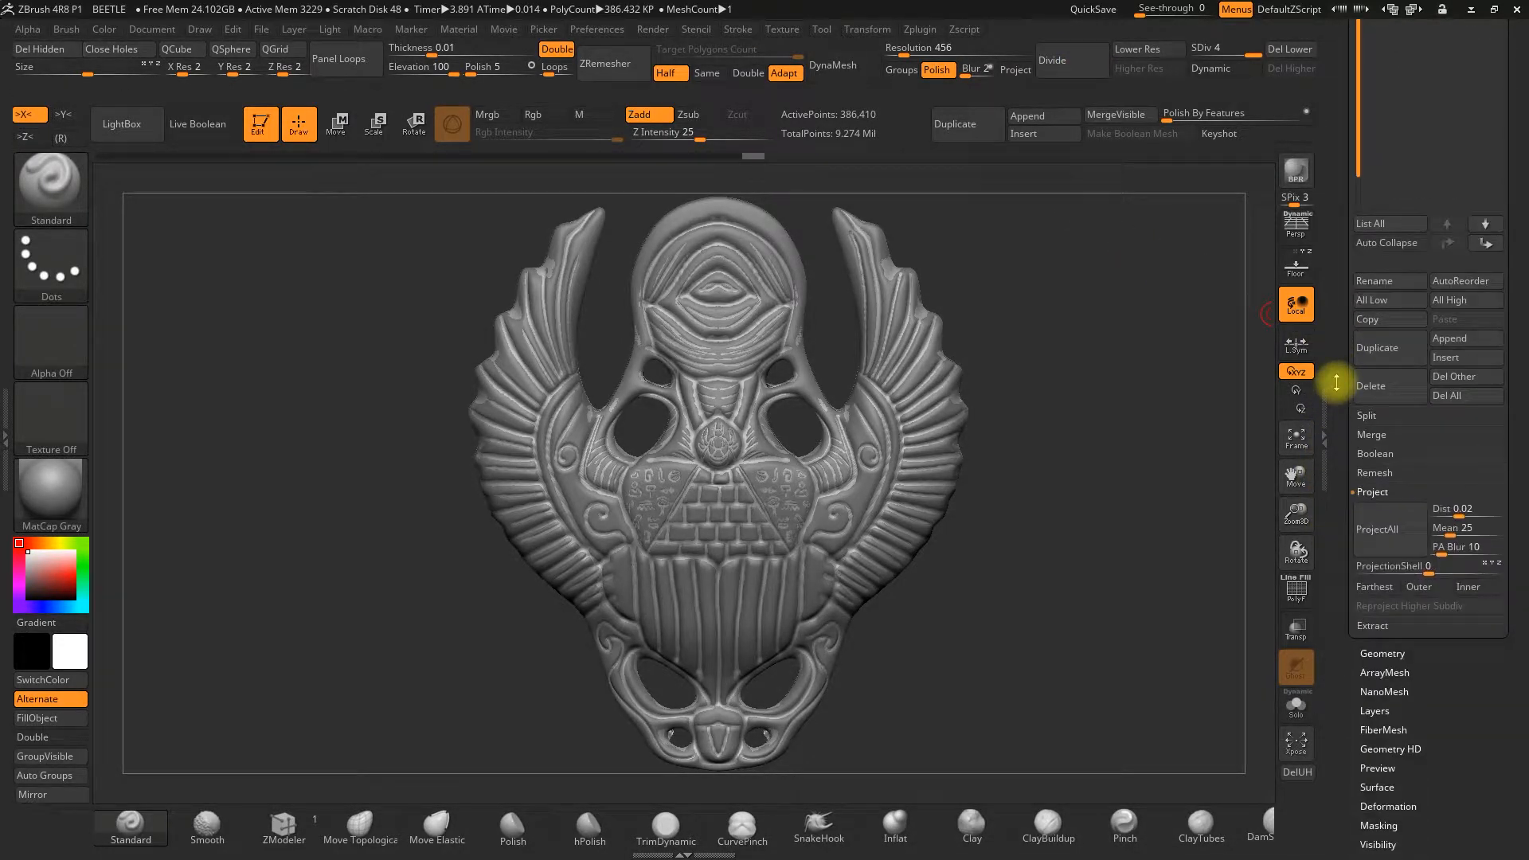
click(1387, 541)
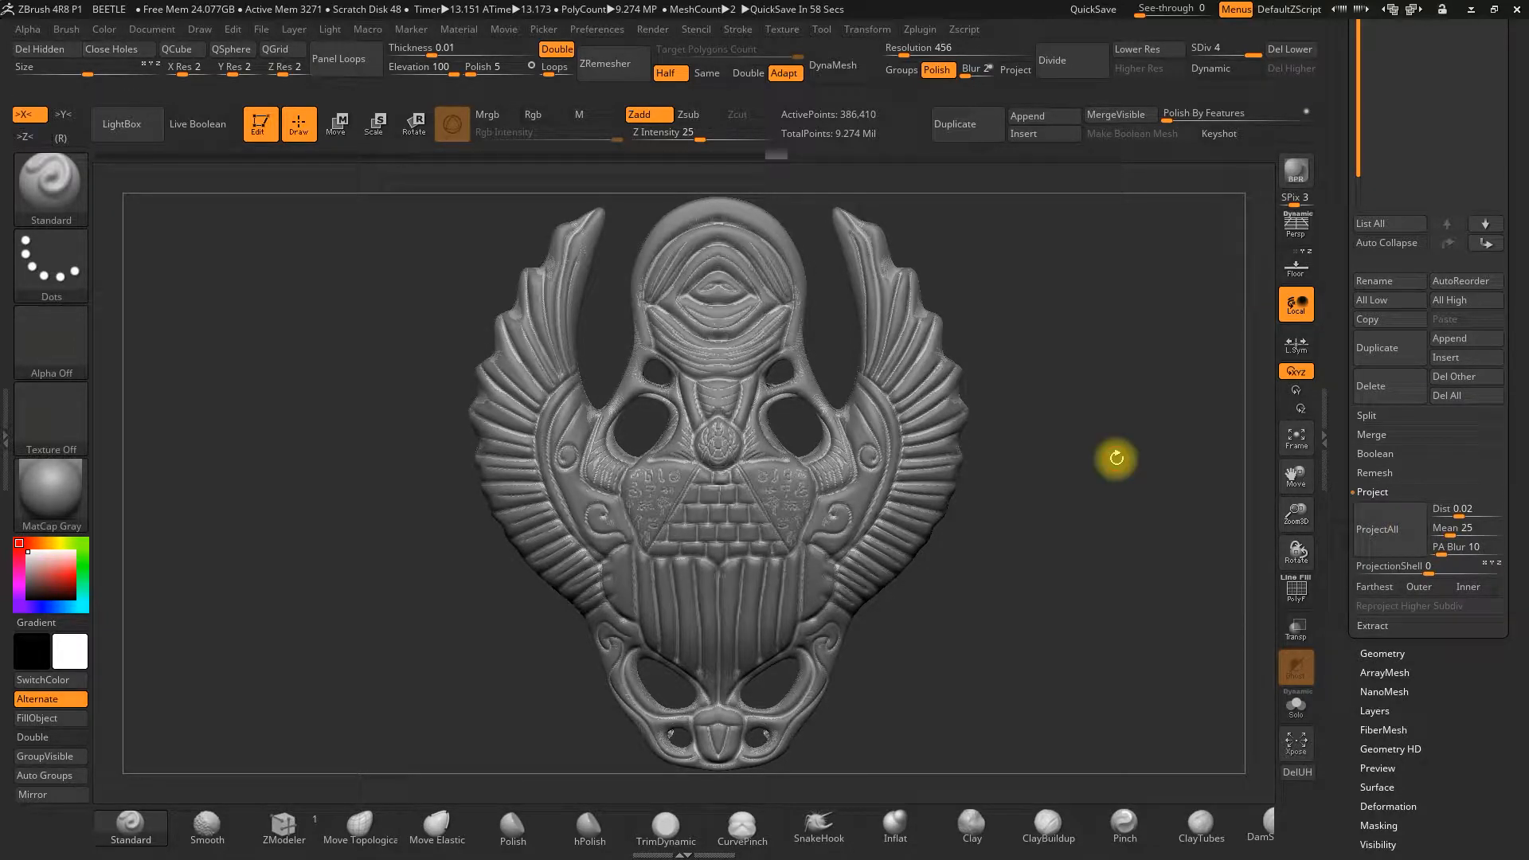
- Hide PolySphere_2 and compare the active point counts of both subtools, ending with PolySphere_1 selected
drag(1116, 430, 1117, 452)
drag(1338, 202, 1322, 344)
click(1495, 333)
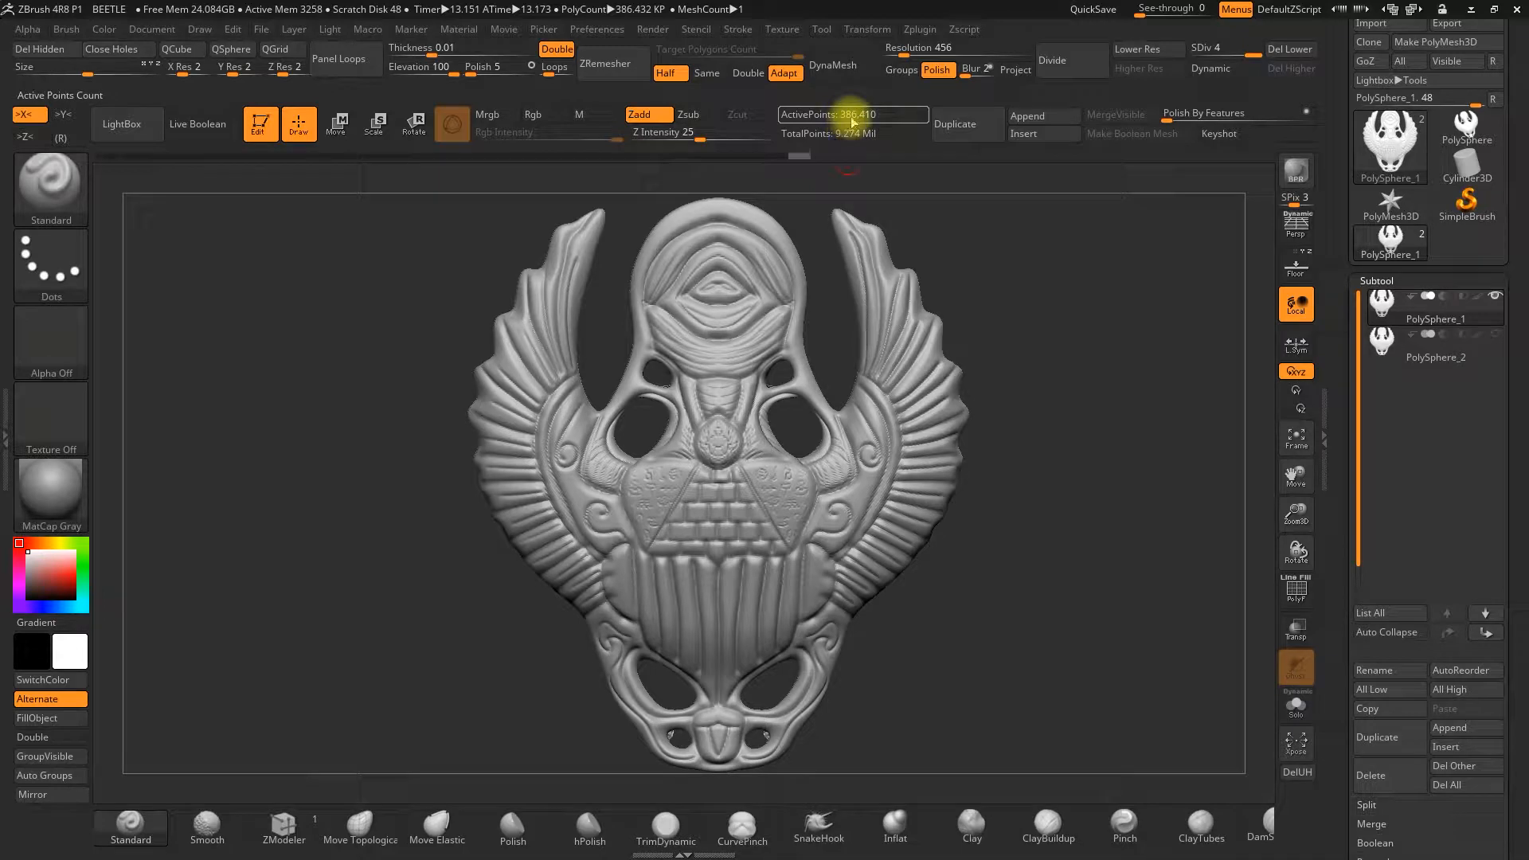
click(1382, 340)
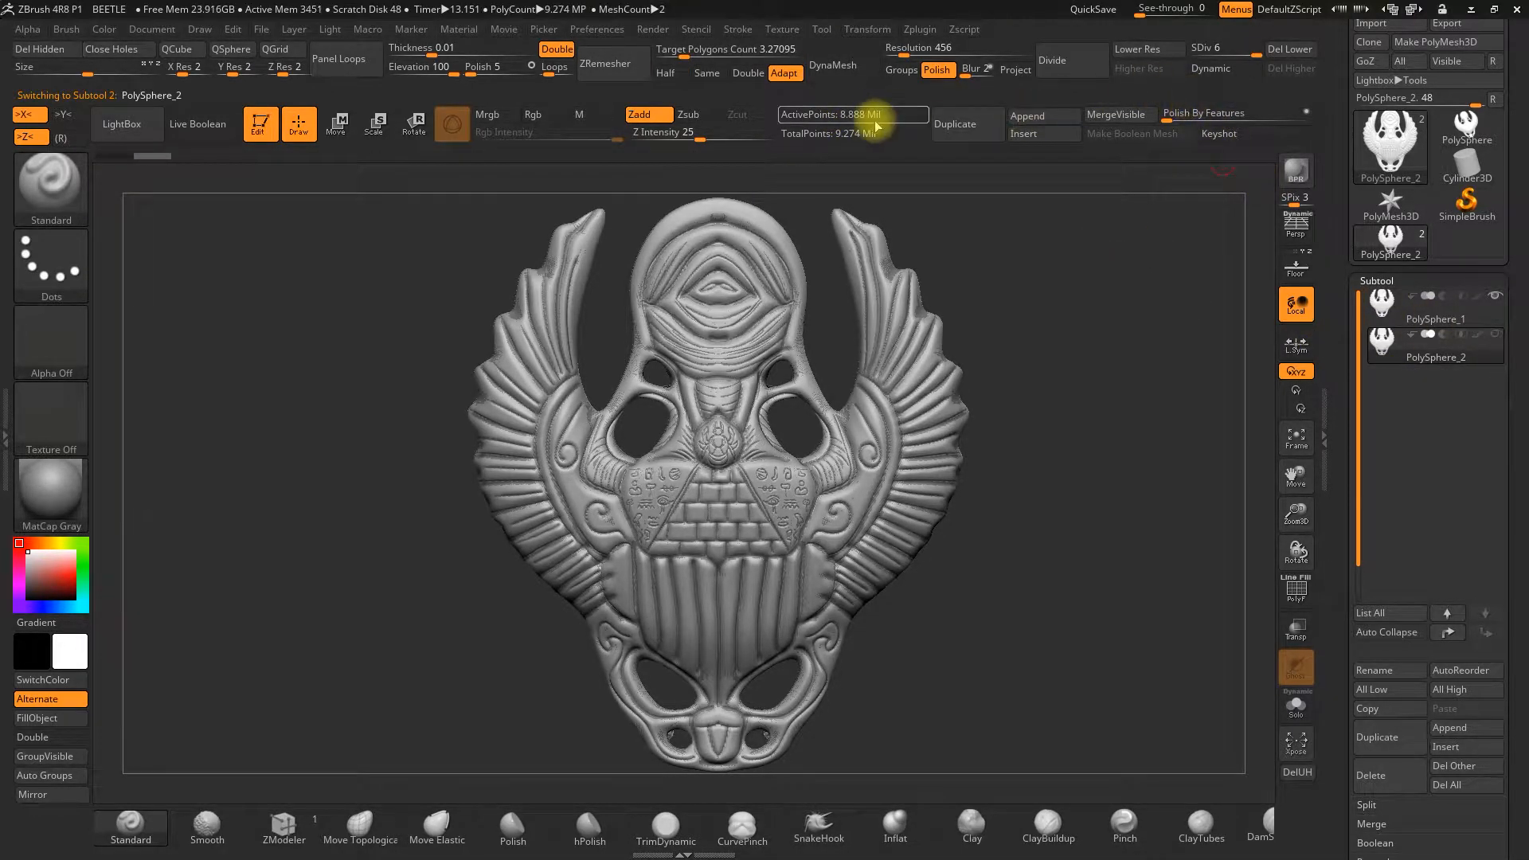
click(1380, 311)
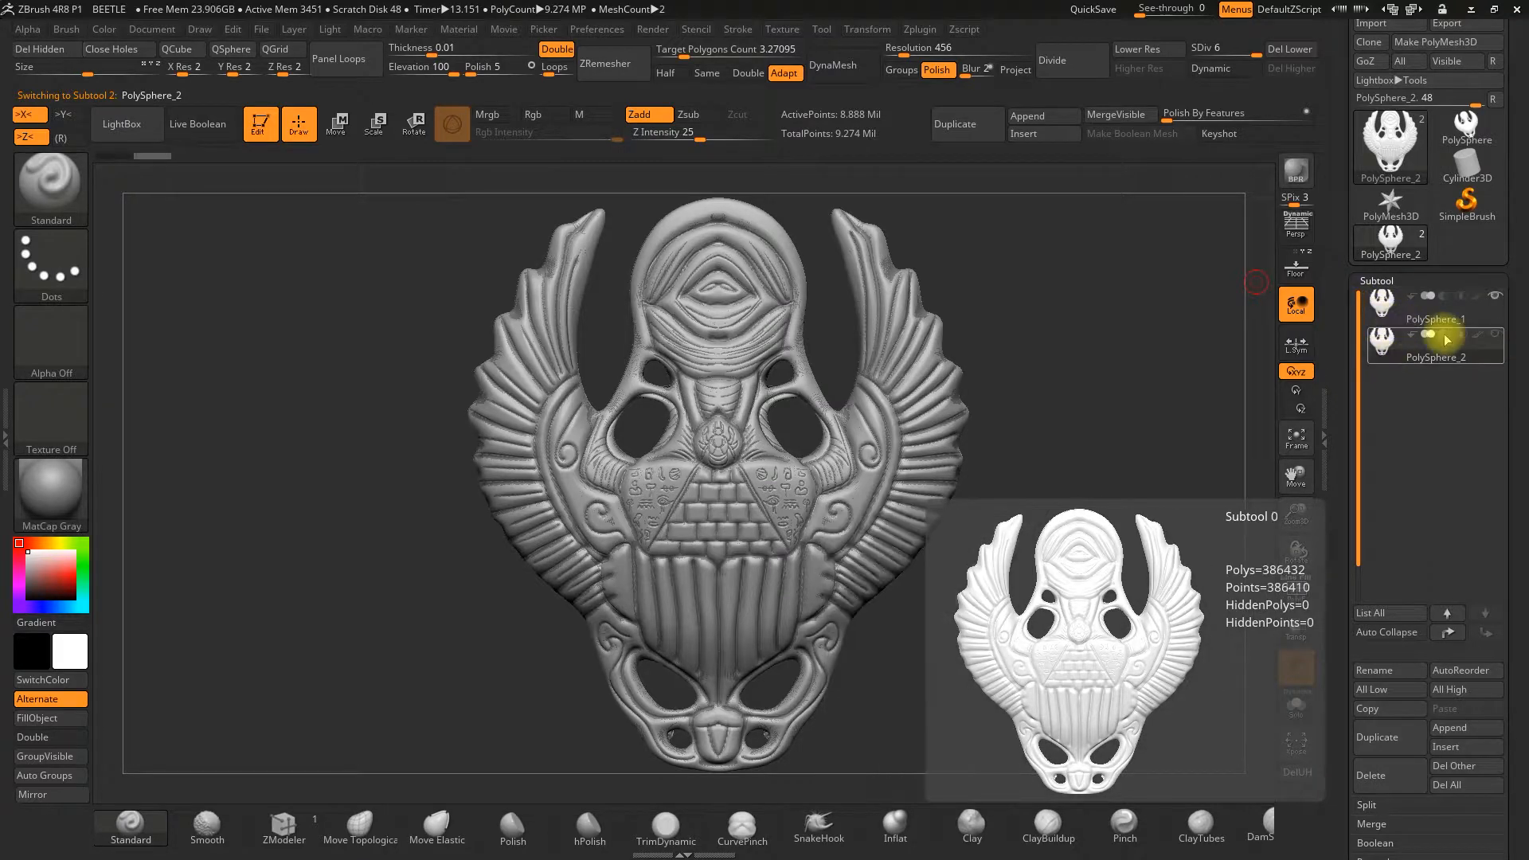
click(1501, 341)
click(1383, 313)
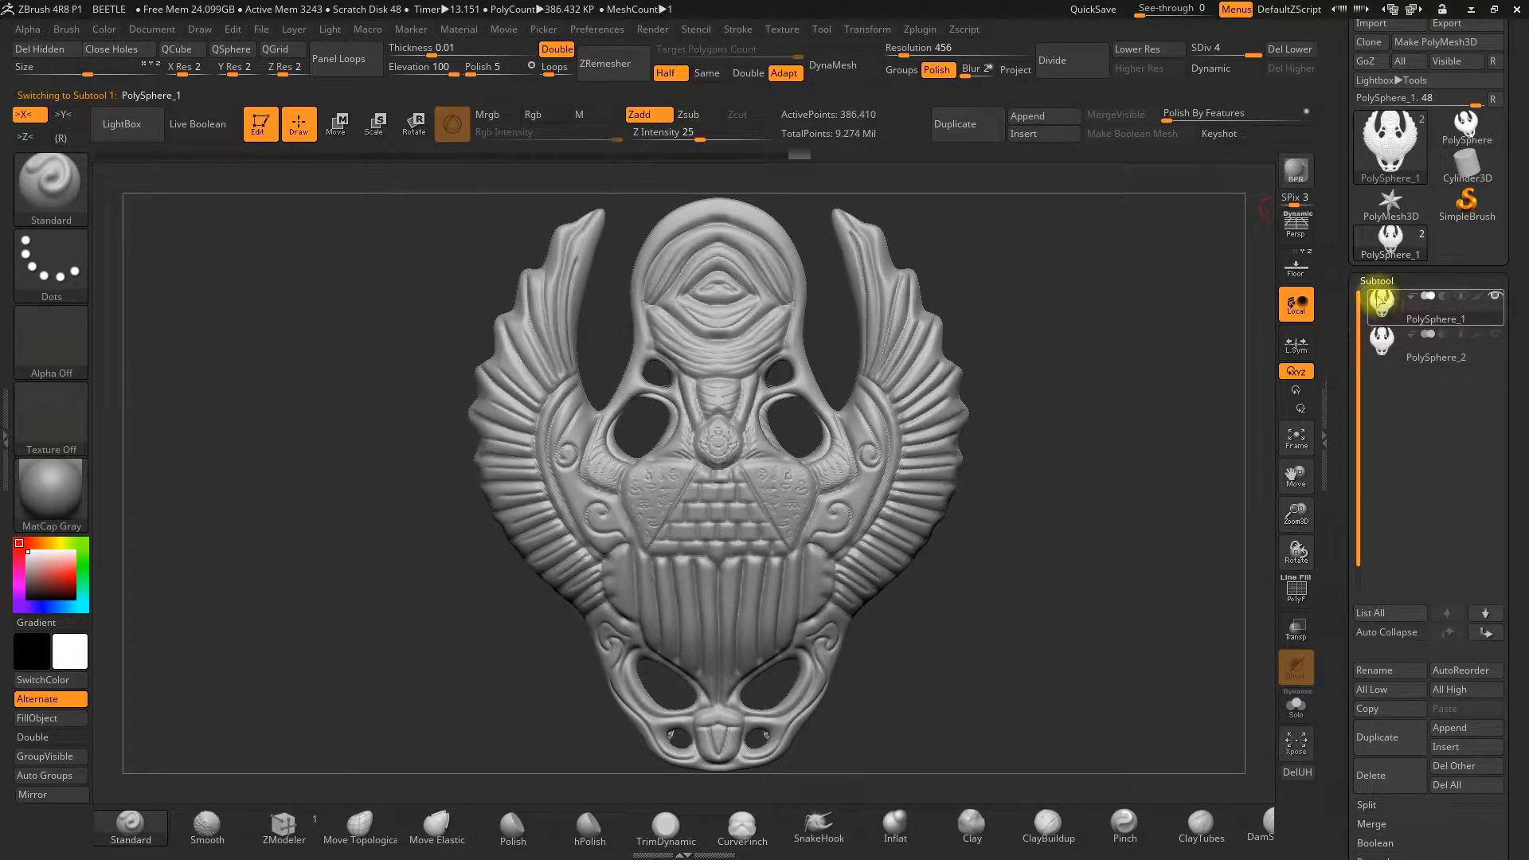
- Subdivide PolySphere_1 to level 5, with PolySphere_2 shown, and project the high-resolution detail onto it using ProjectAll
click(1090, 76)
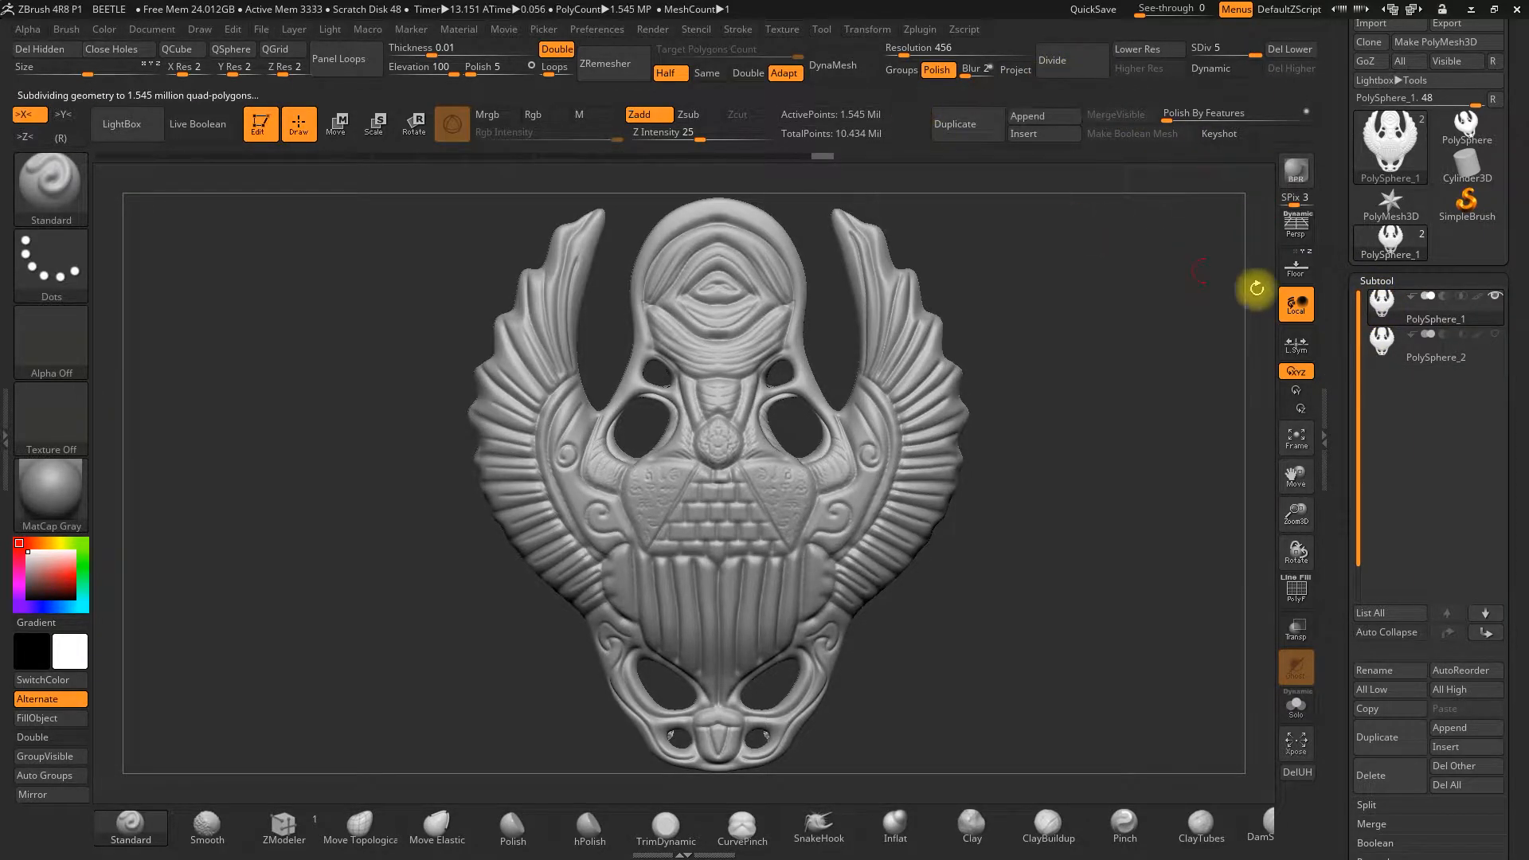
mouse_move(1499, 341)
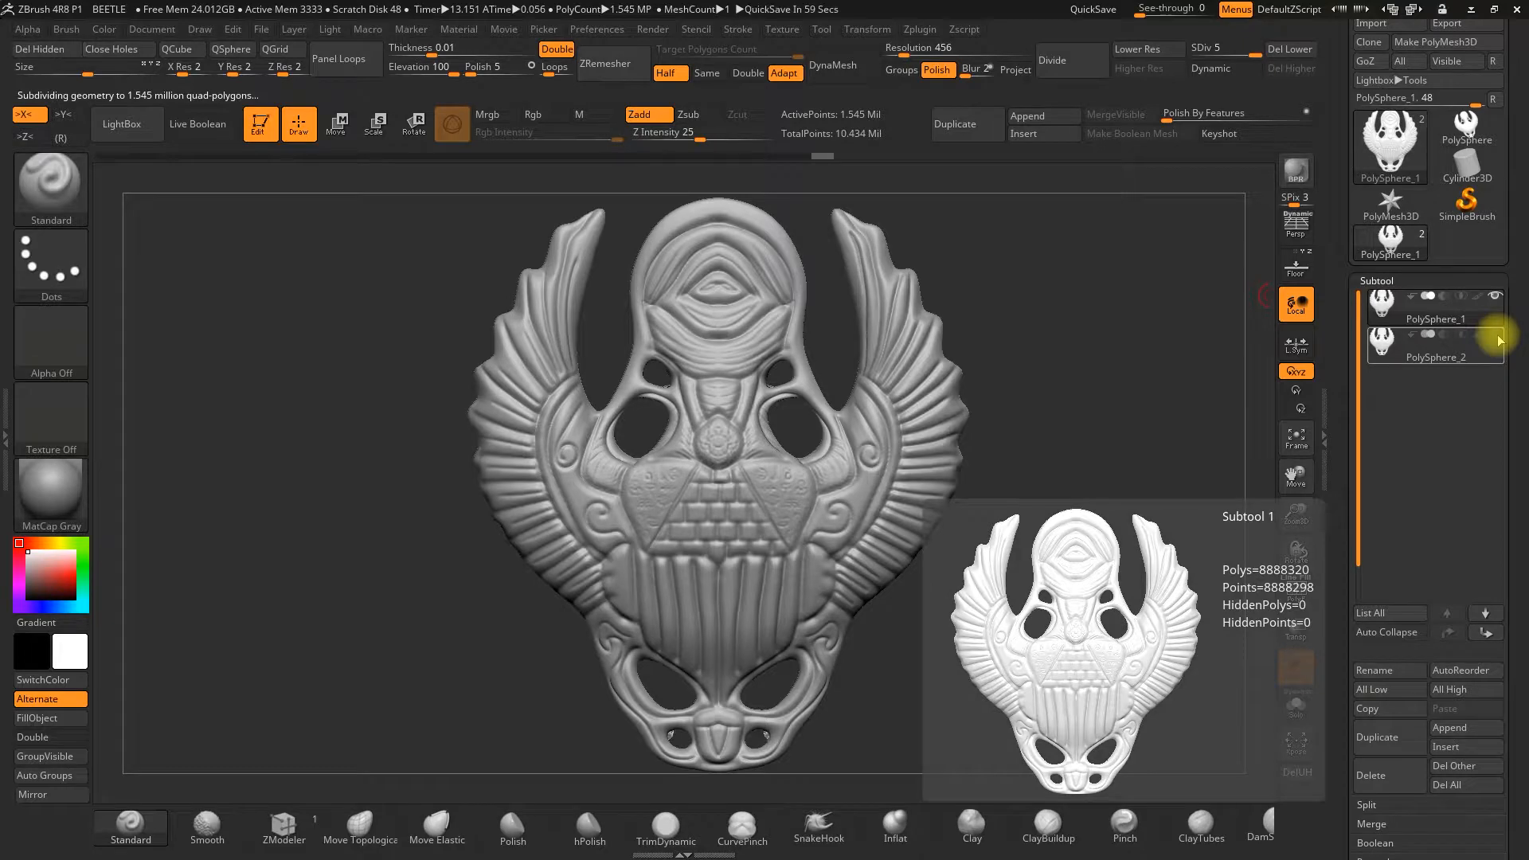
drag(1351, 437, 1359, 300)
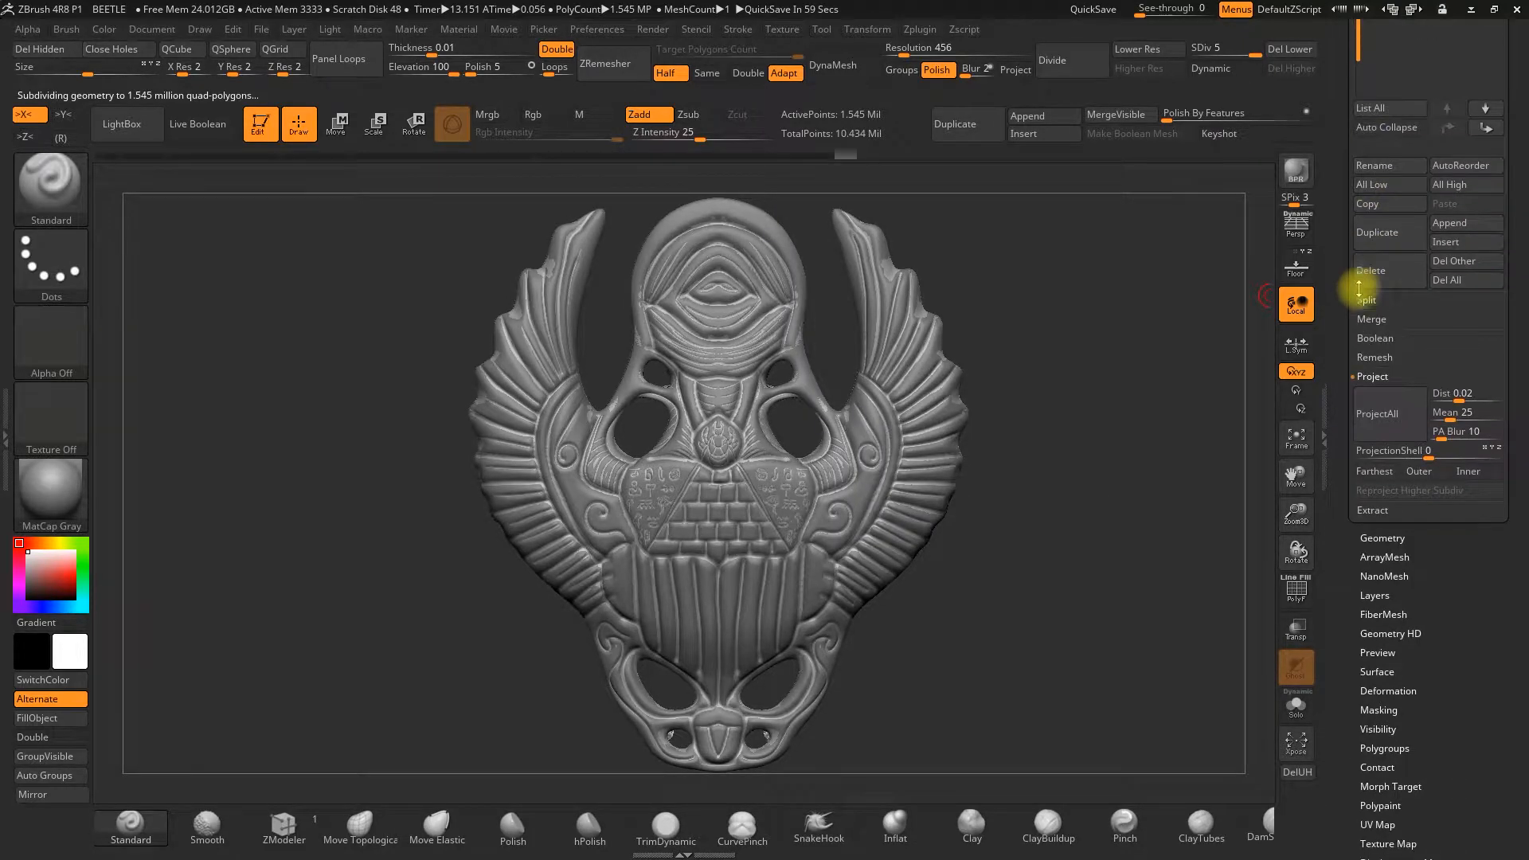
click(1386, 415)
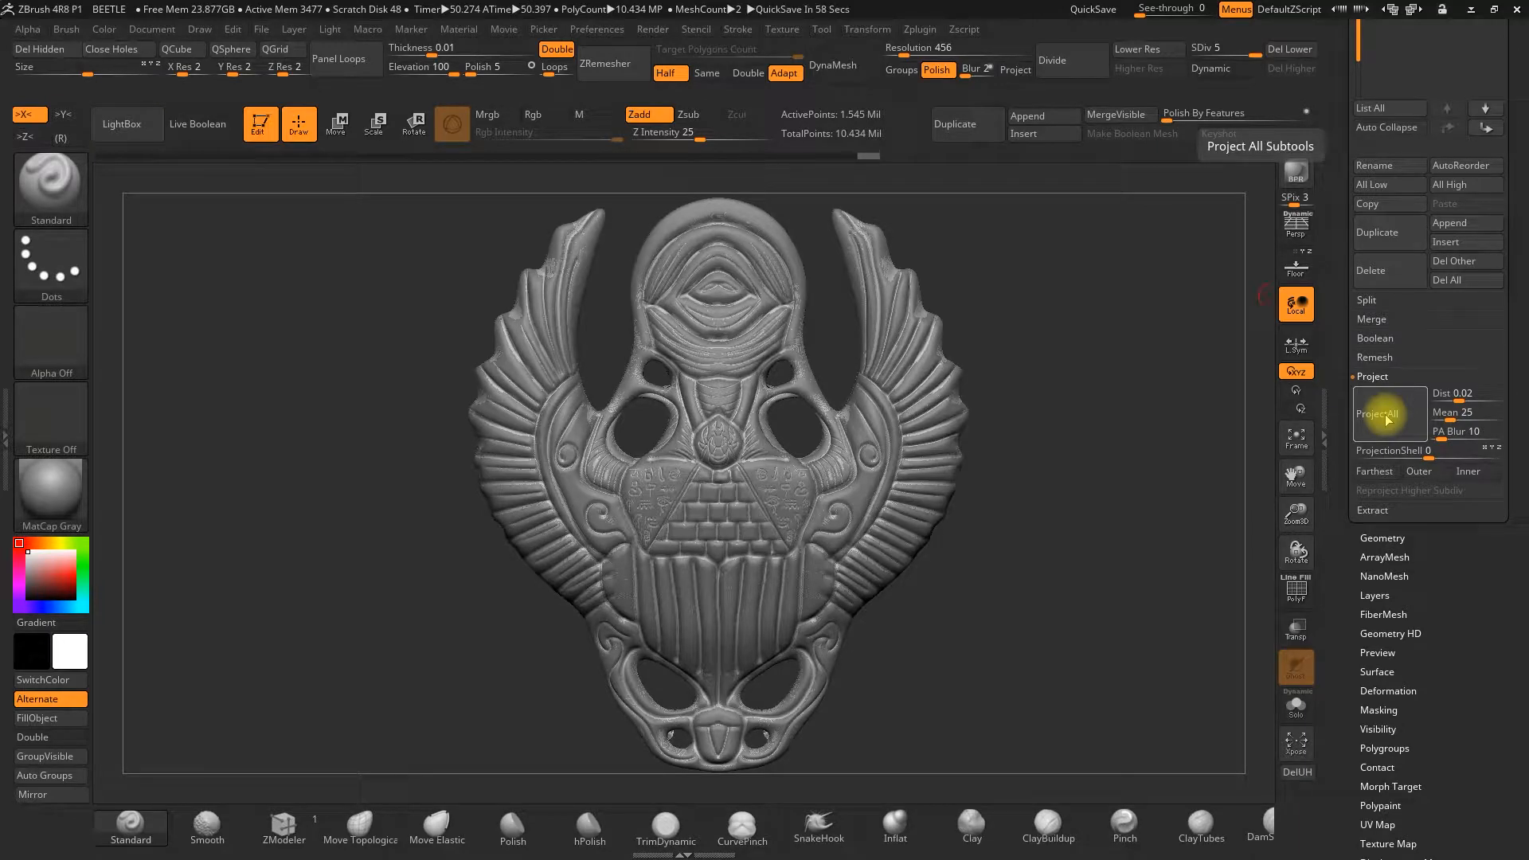
- Hide PolySphere_2 and inspect the level 5 detail on PolySphere_1 up close and as a whole
mouse_move(1348, 314)
mouse_down()
mouse_move(1358, 478)
mouse_move(1270, 639)
mouse_up()
click(1495, 287)
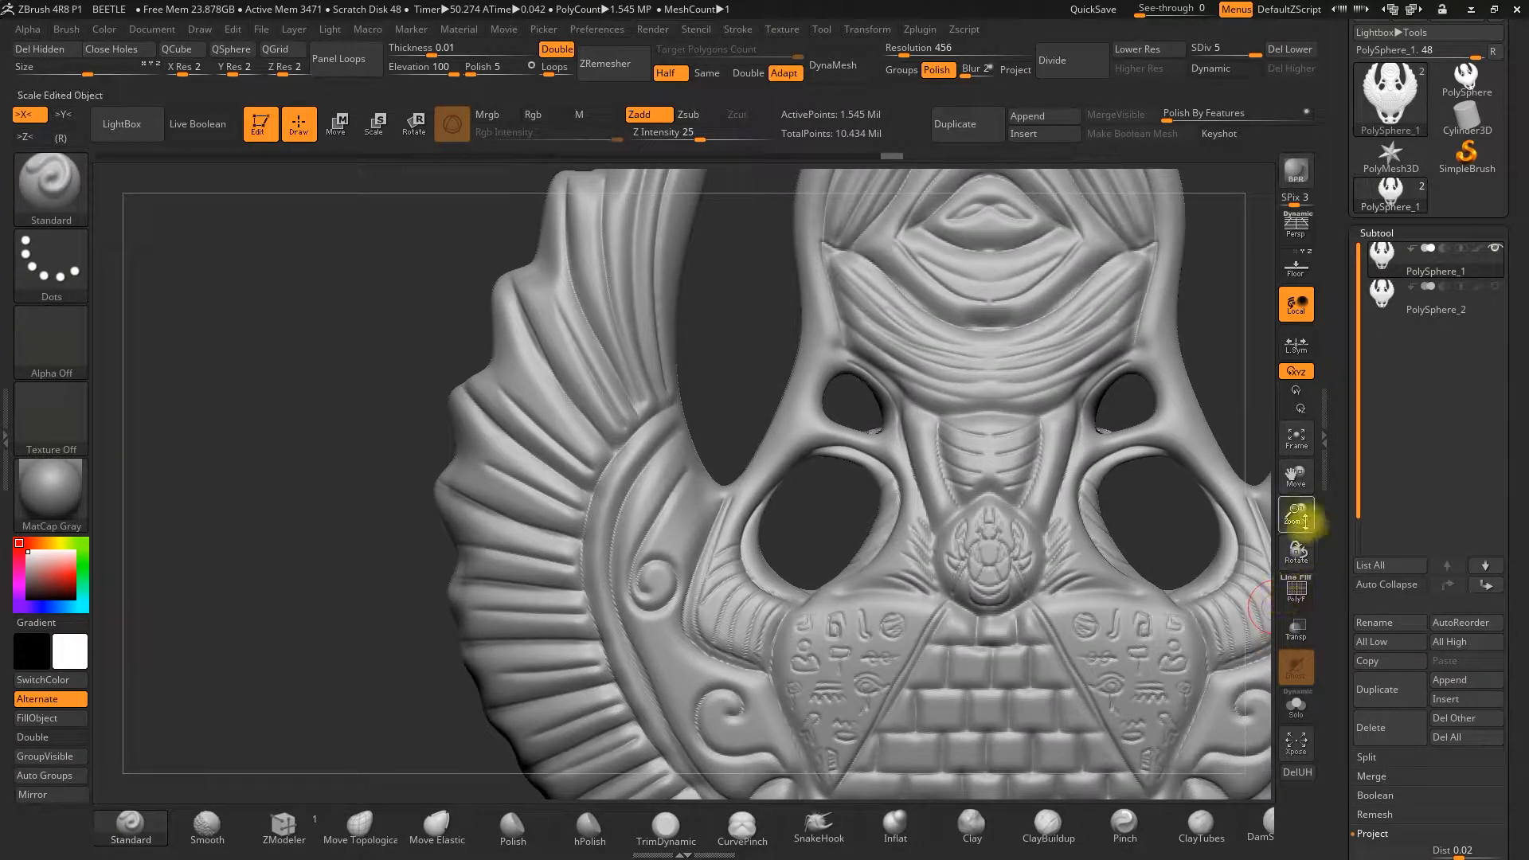
drag(1301, 505, 1276, 443)
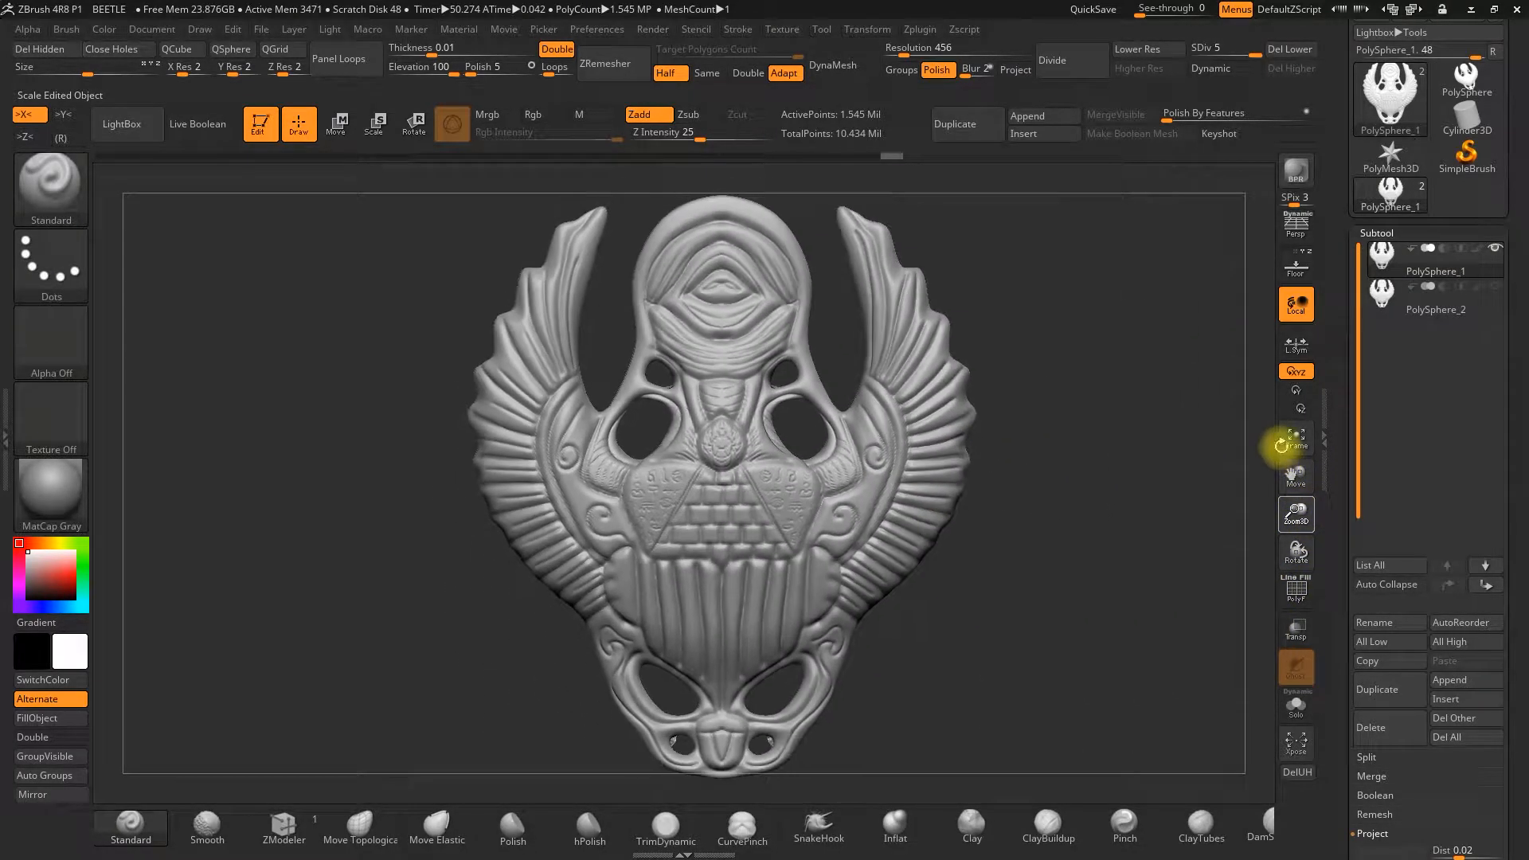
drag(976, 492, 1136, 542)
mouse_move(1369, 261)
mouse_move(1389, 299)
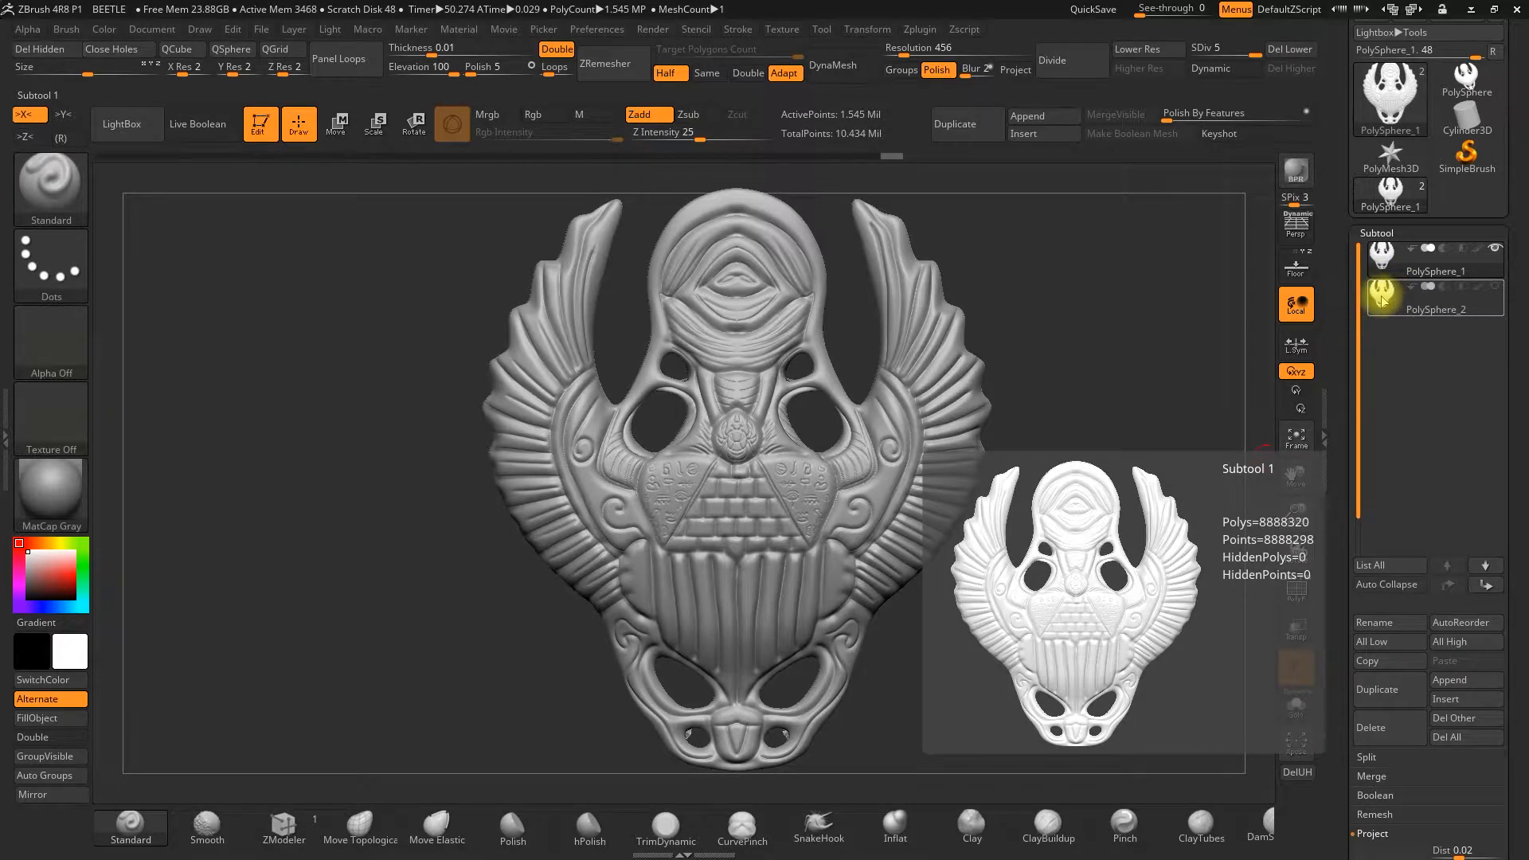
- Check PolySphere_2's active point count, then reselect PolySphere_1 and subdivide it to level 6
click(1382, 298)
drag(1345, 340, 1345, 297)
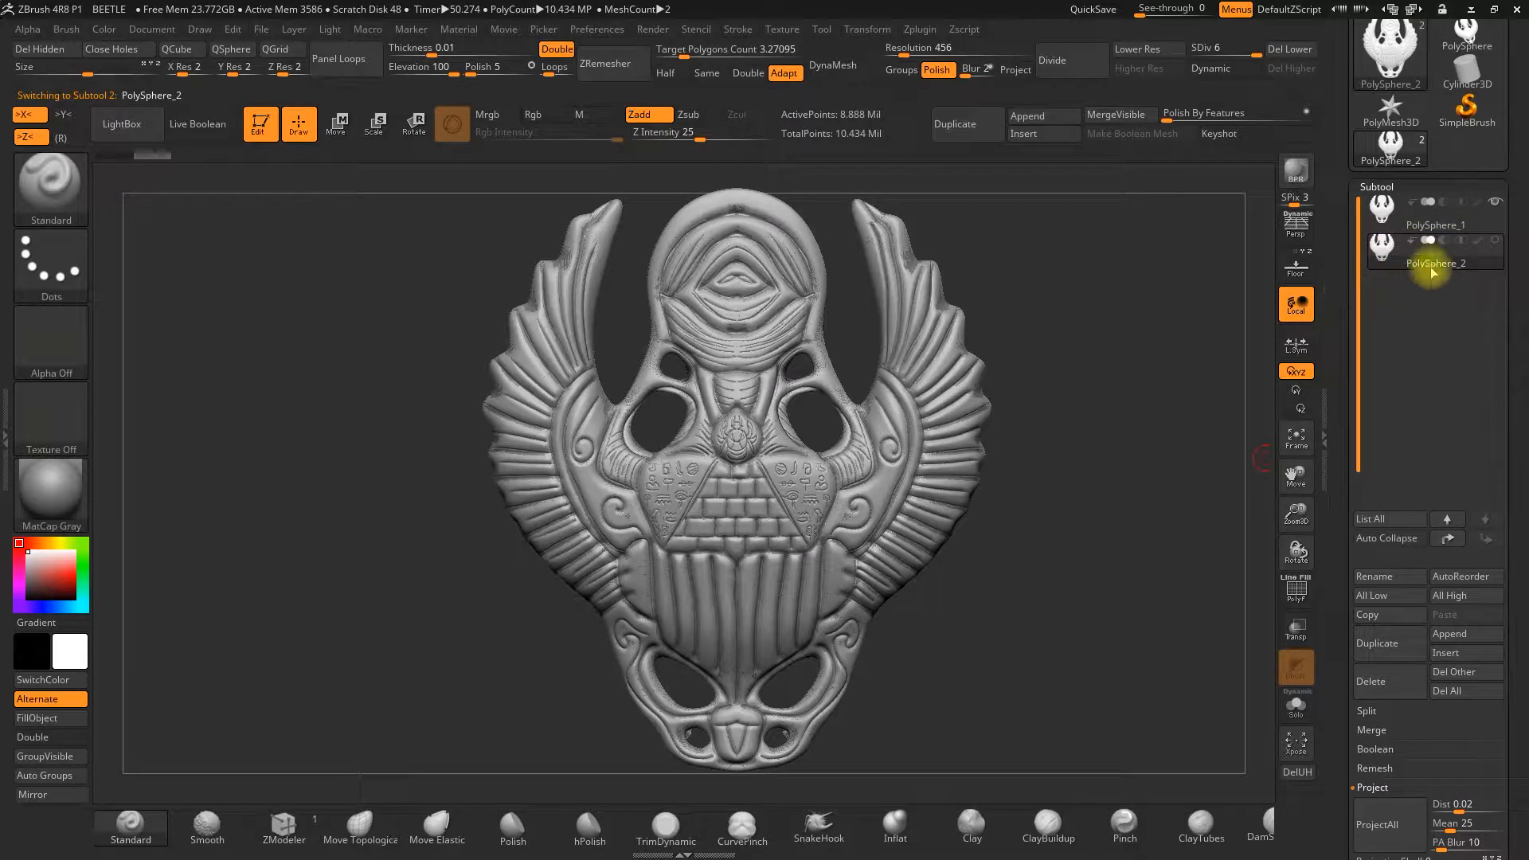
click(1443, 226)
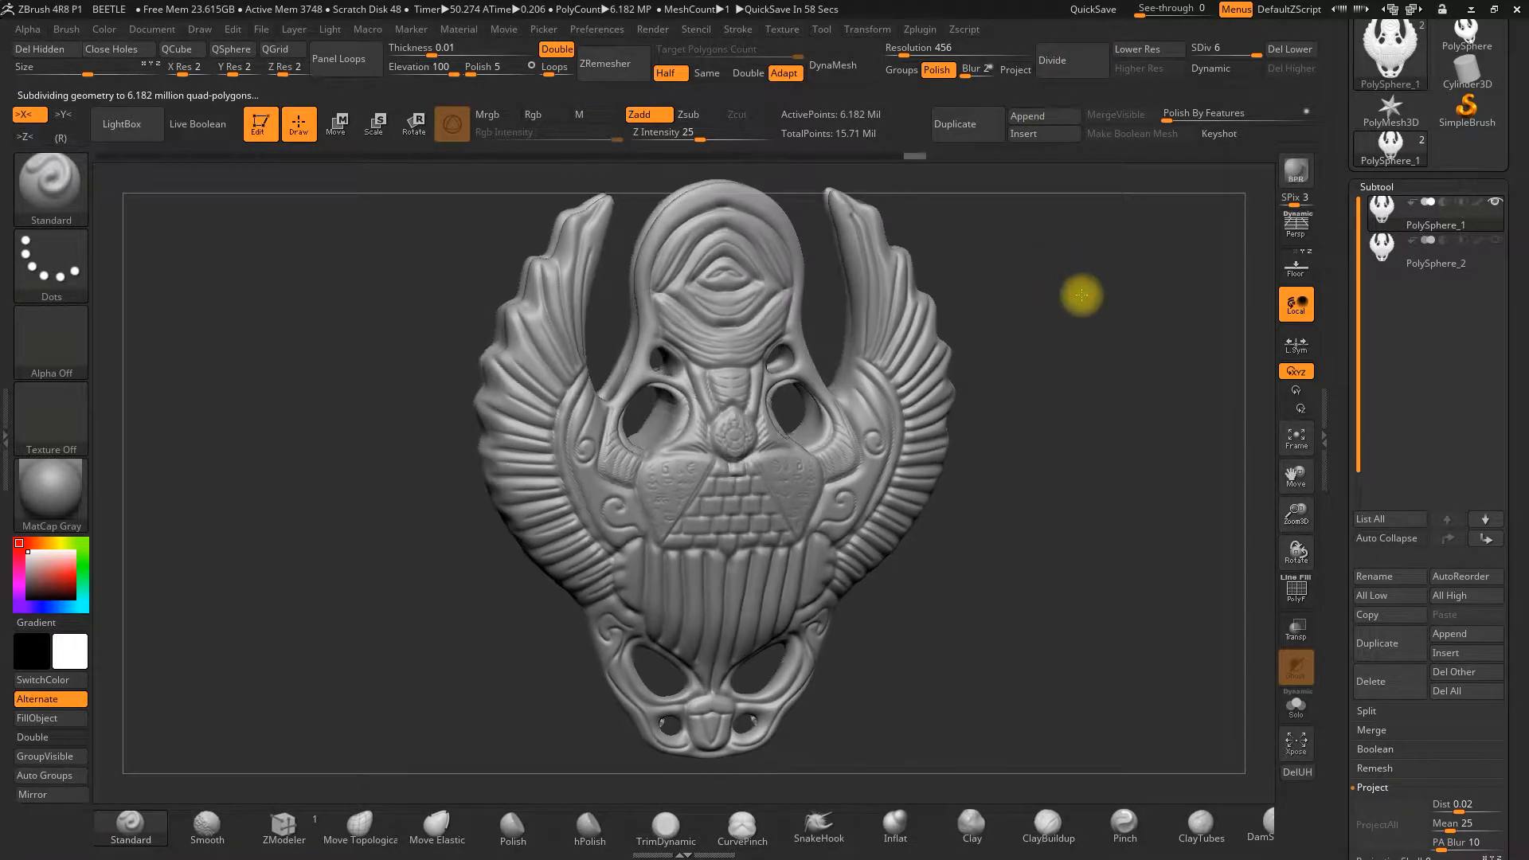
- Show PolySphere_2, project its detail onto subdivision level 6 of PolySphere_1 with ProjectAll, and check the mask from the side and front
mouse_move(1417, 247)
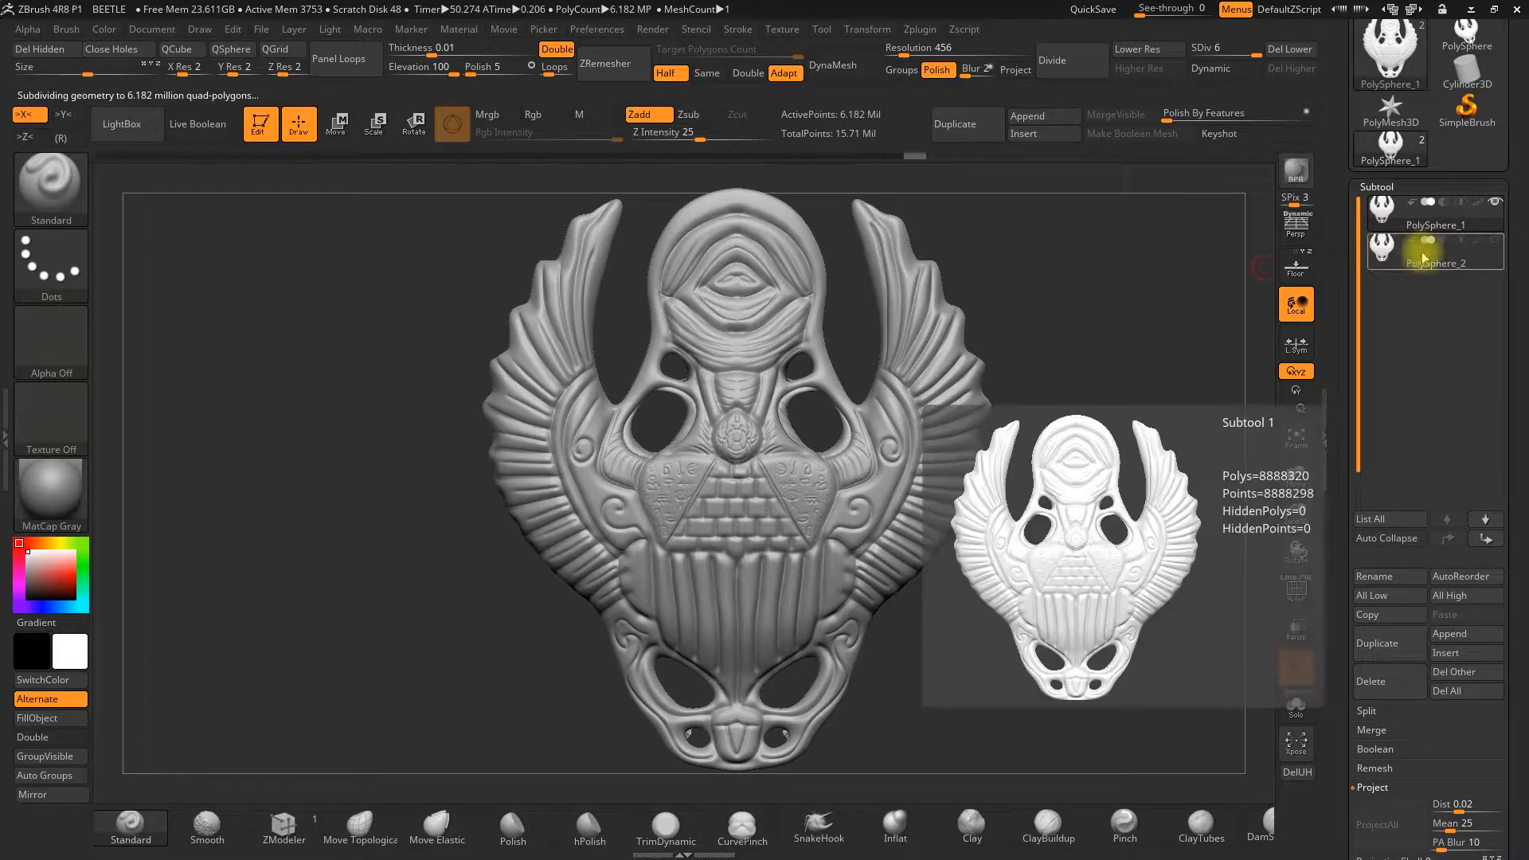
click(1498, 245)
drag(1348, 335, 1349, 172)
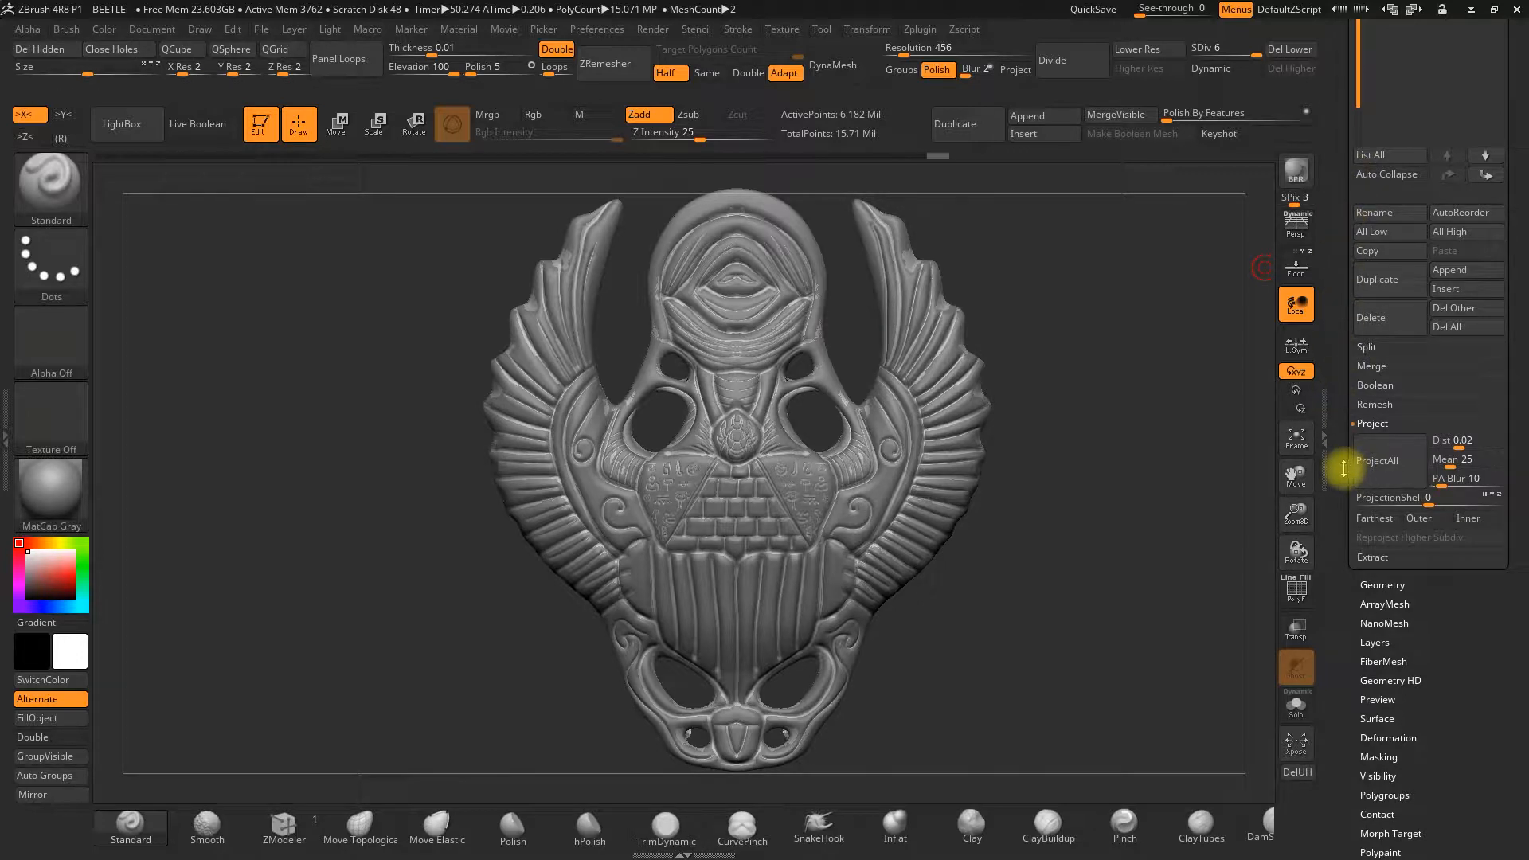
click(1385, 470)
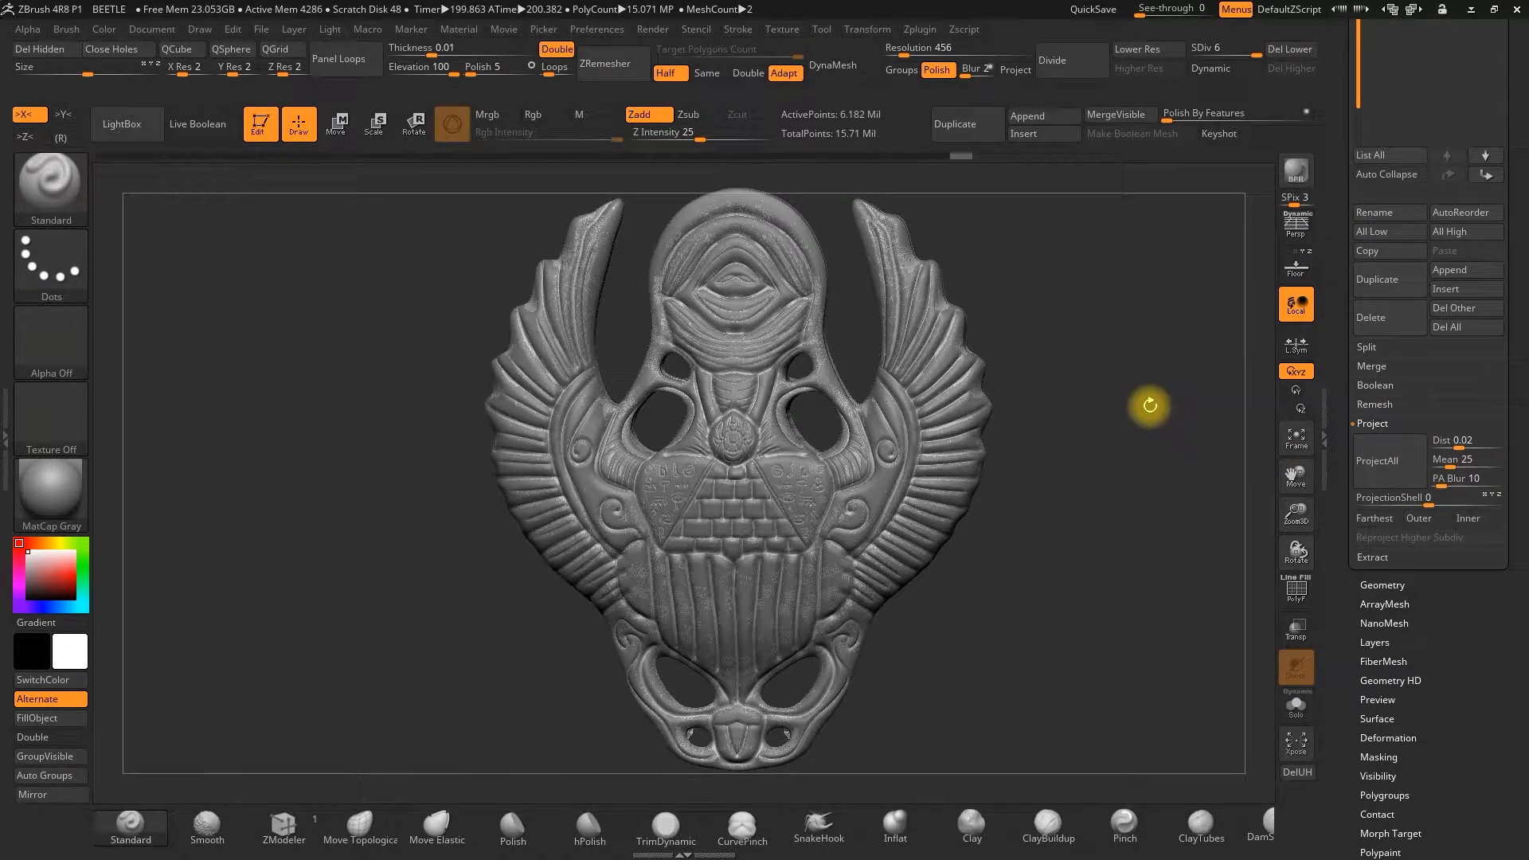
drag(1133, 414, 1034, 420)
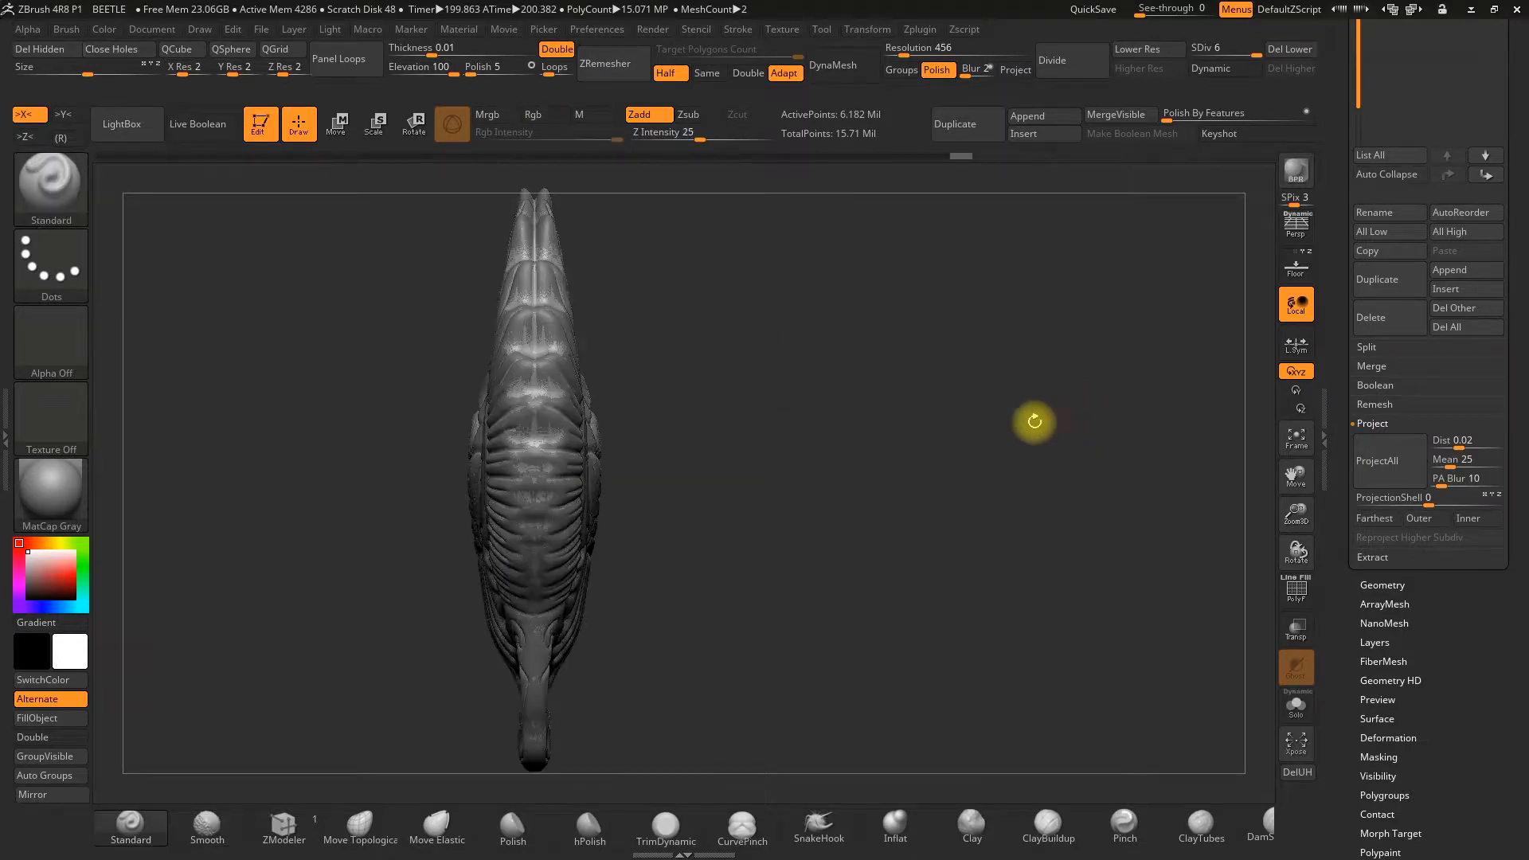
alt+drag(850, 437, 1014, 501)
alt+drag(1115, 573, 1013, 557)
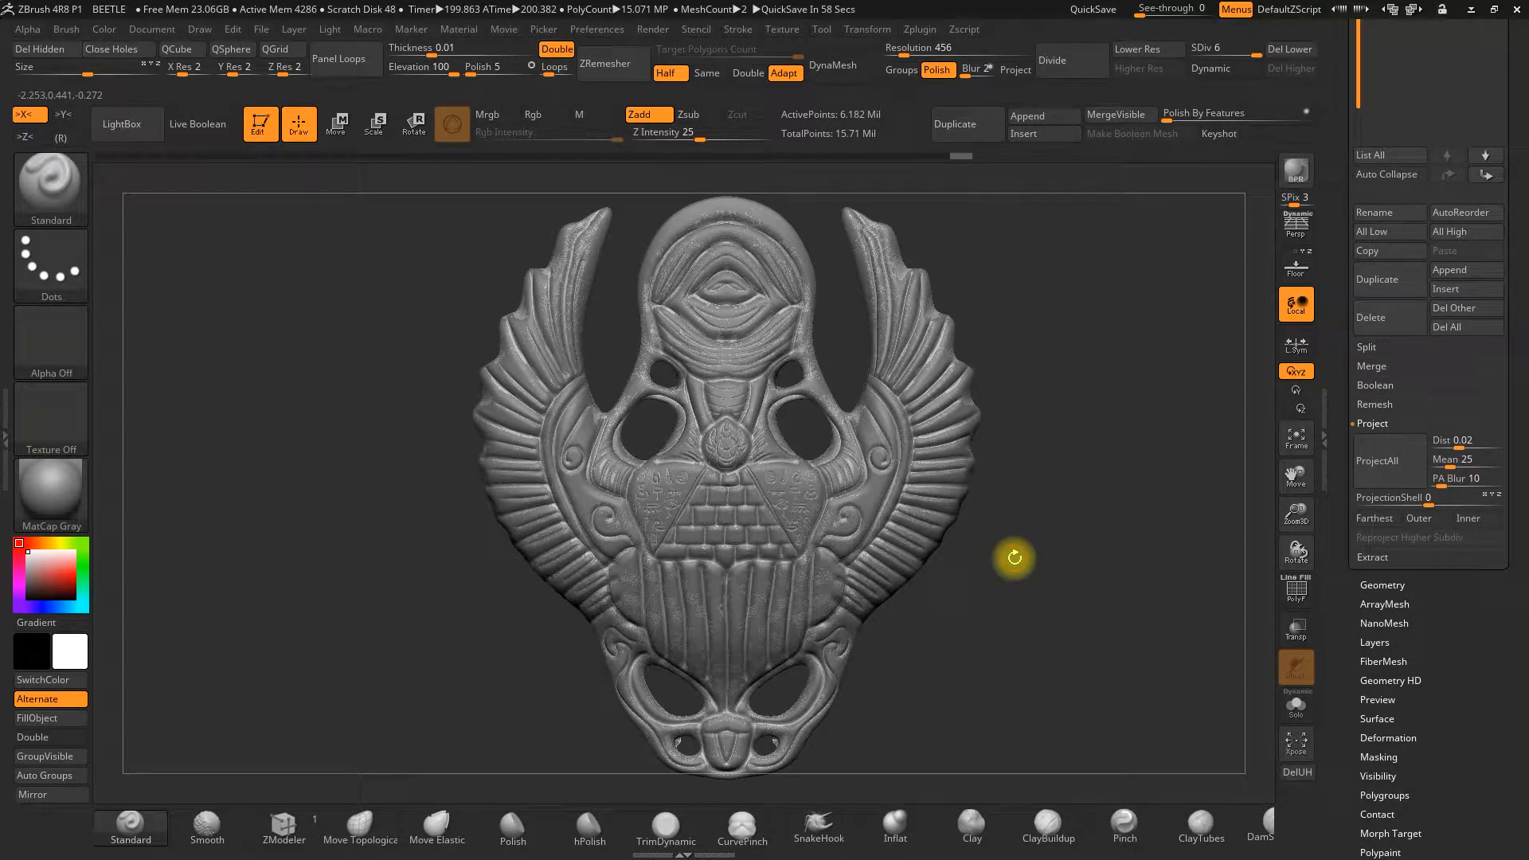
drag(1062, 339, 1055, 337)
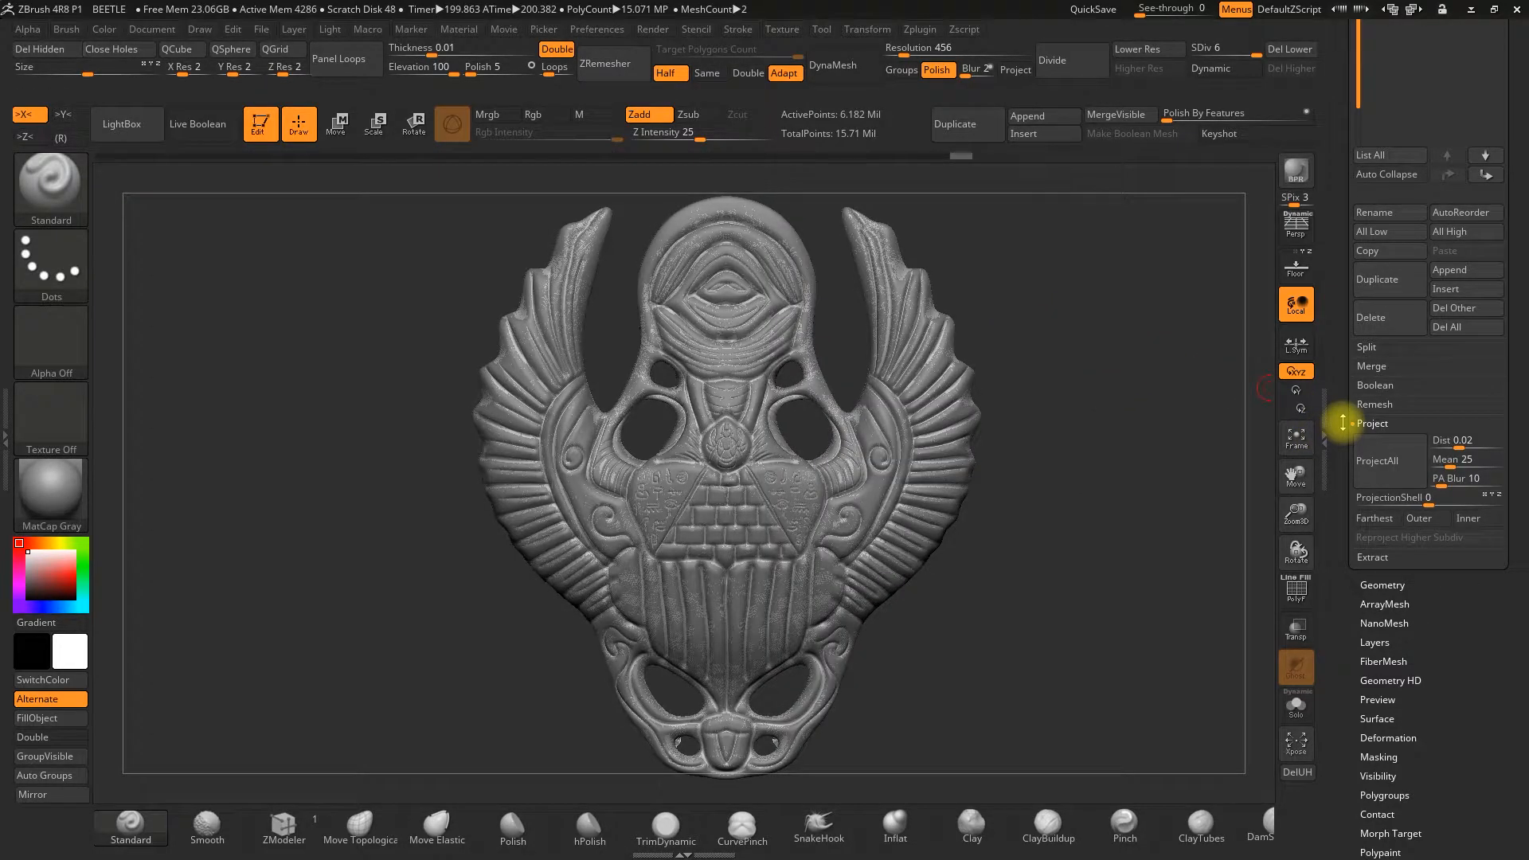
- Delete the high-resolution PolySphere_2 subtool, keeping only PolySphere_1
drag(1345, 416, 1337, 565)
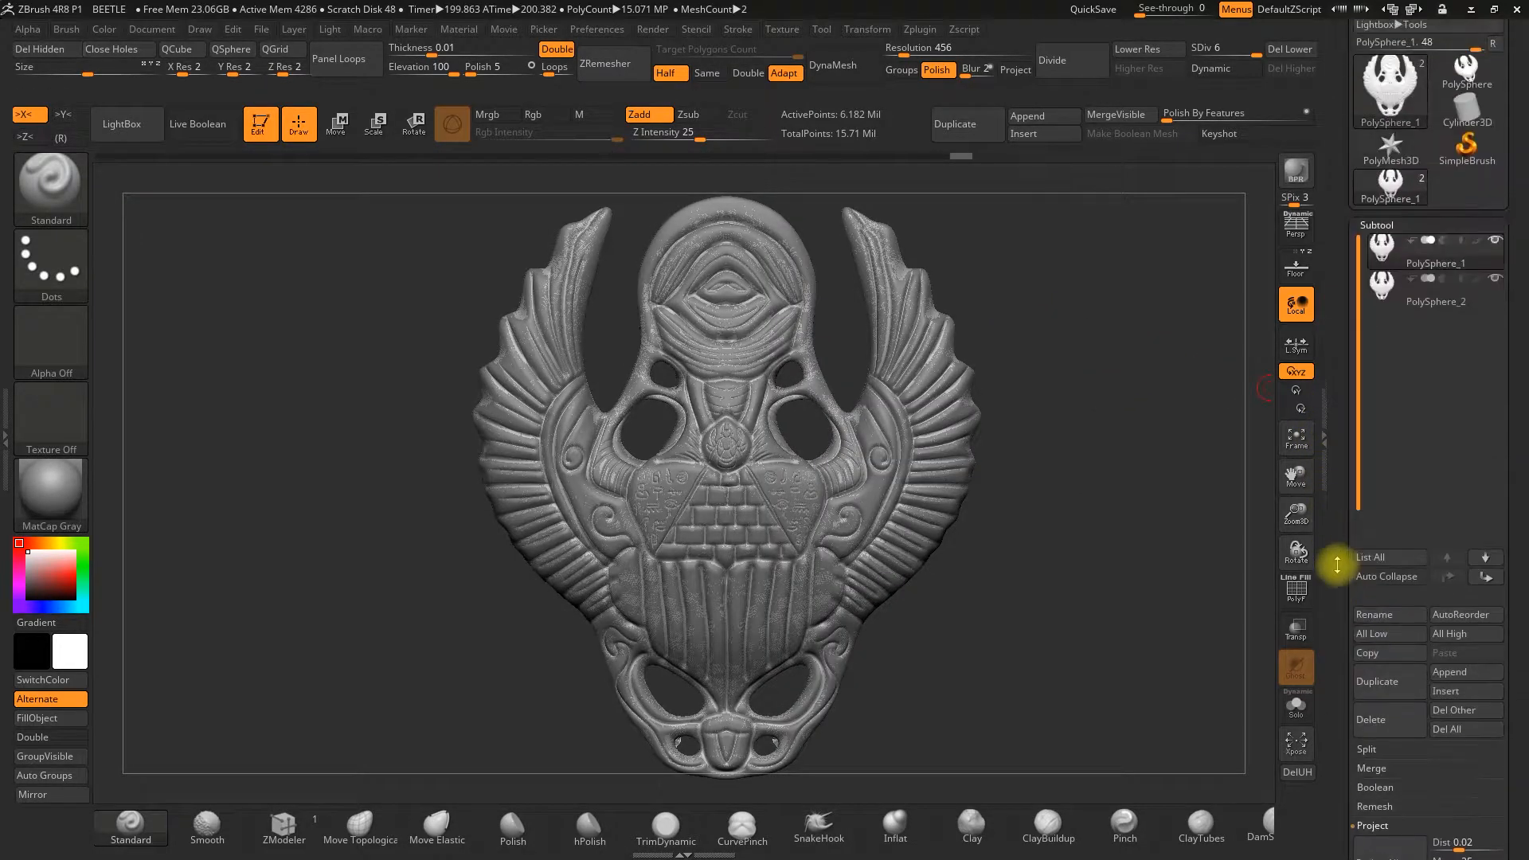
click(1381, 306)
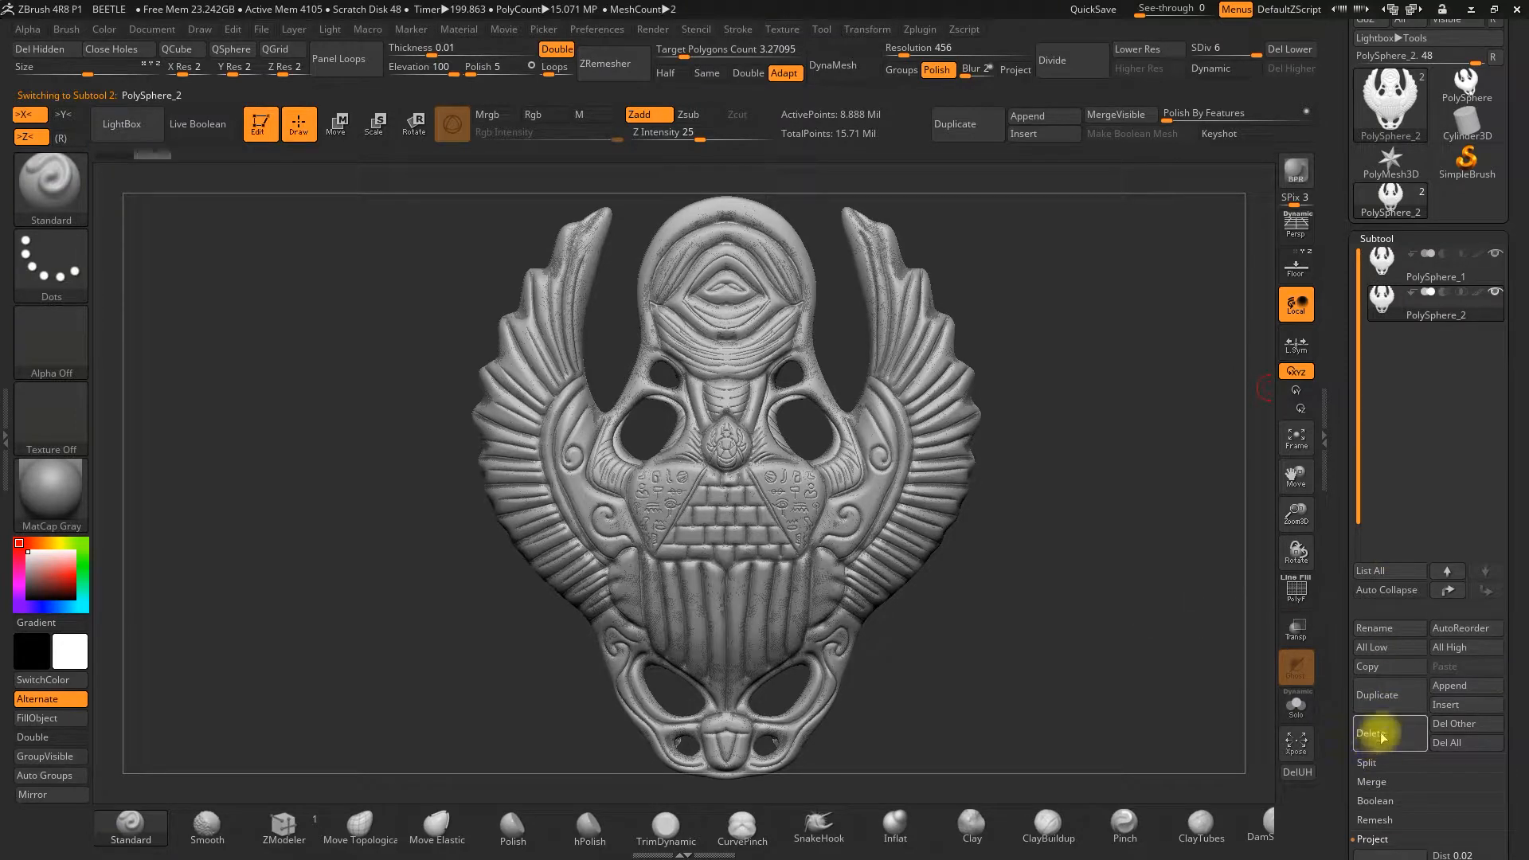
click(1366, 716)
click(1243, 768)
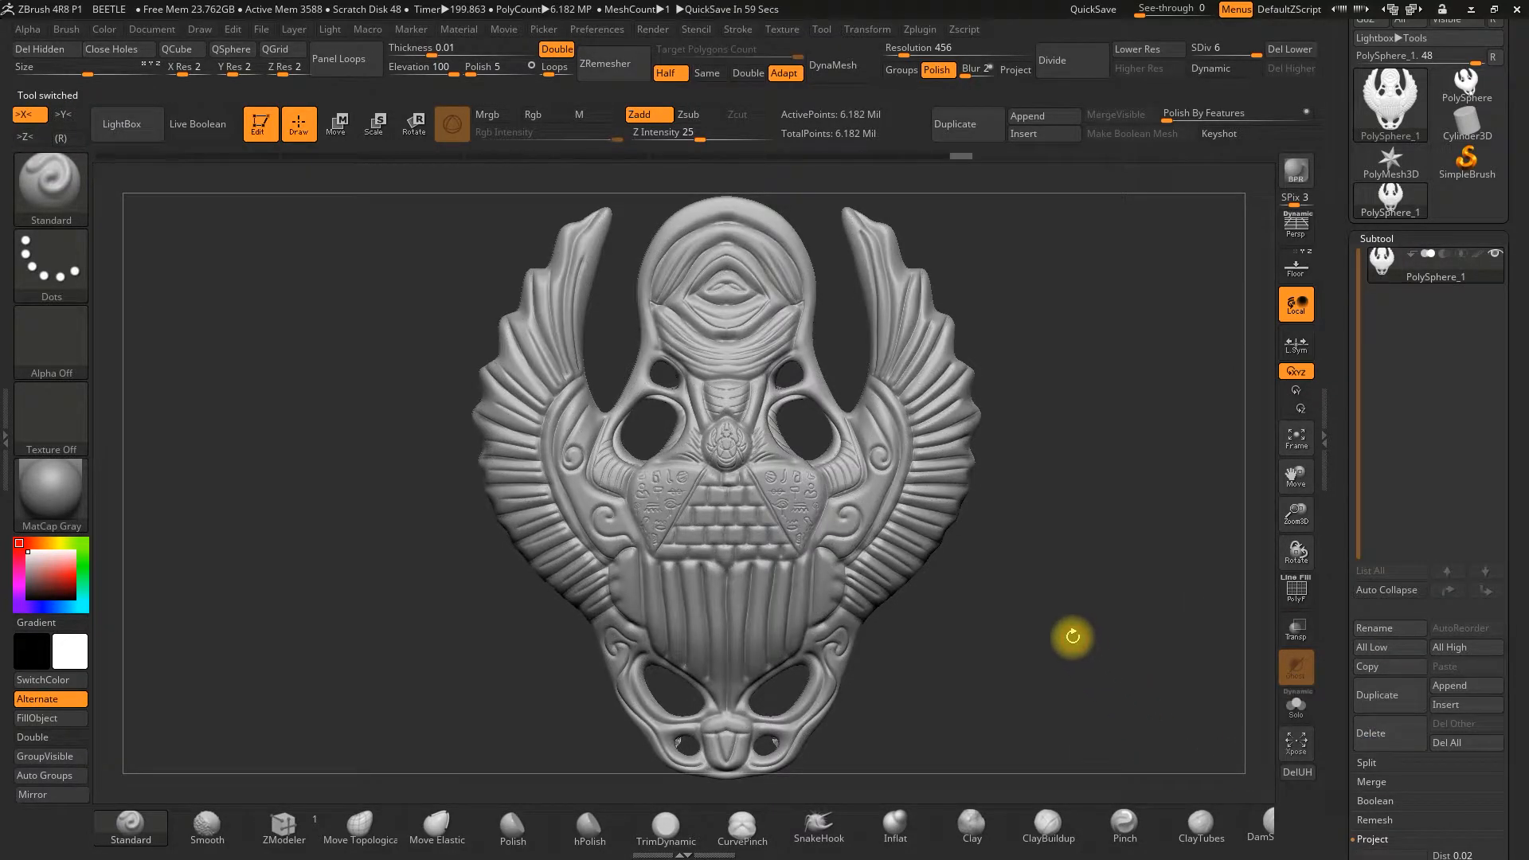
- Save the project as BEETLE in the "scareab martes" folder on the desktop (Escritorio)
shift+drag(1079, 629, 1092, 612)
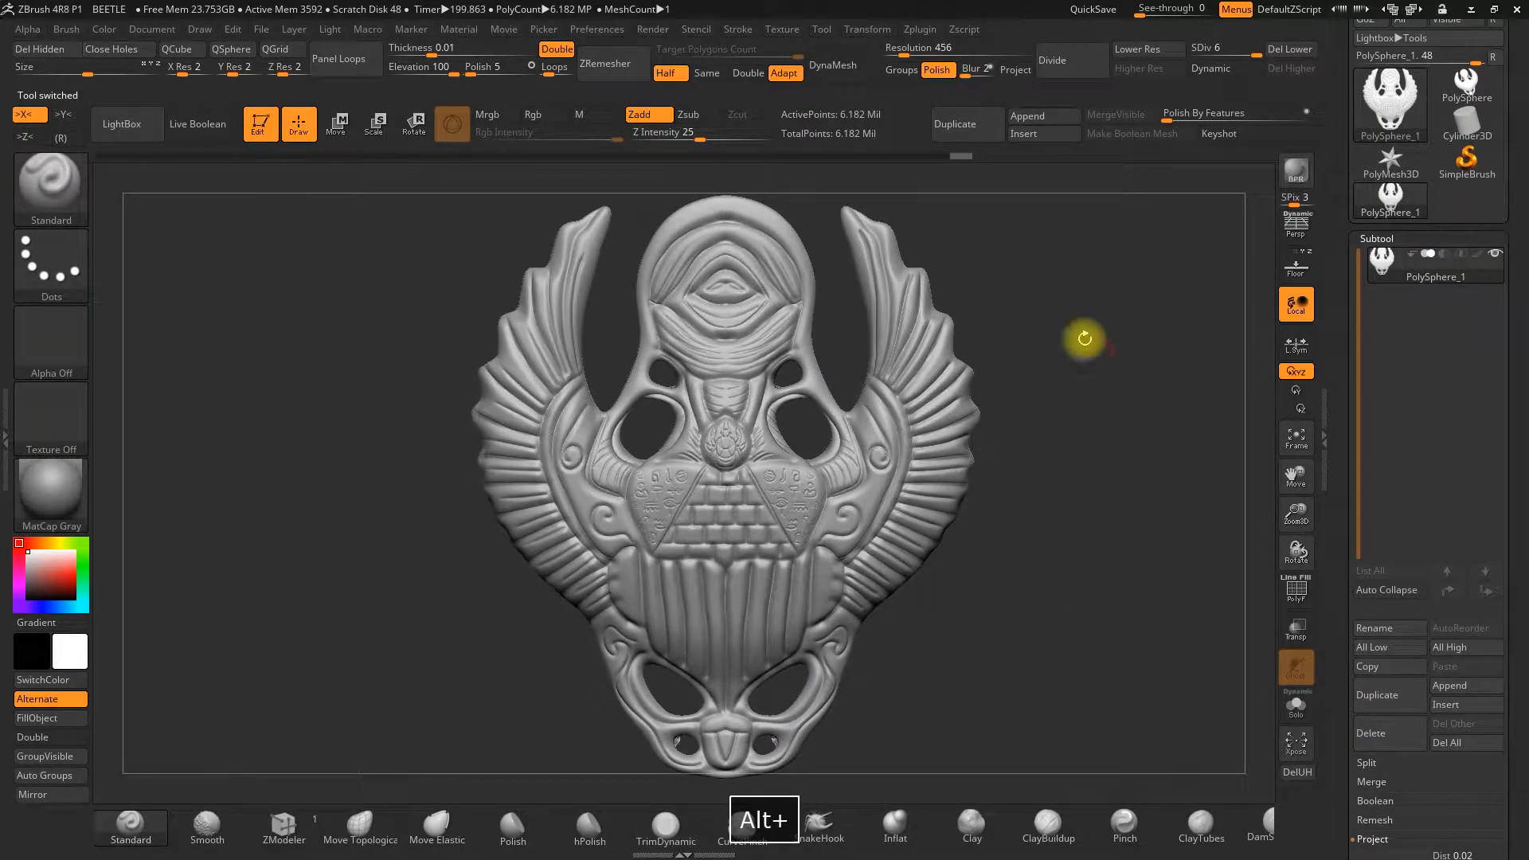
click(262, 30)
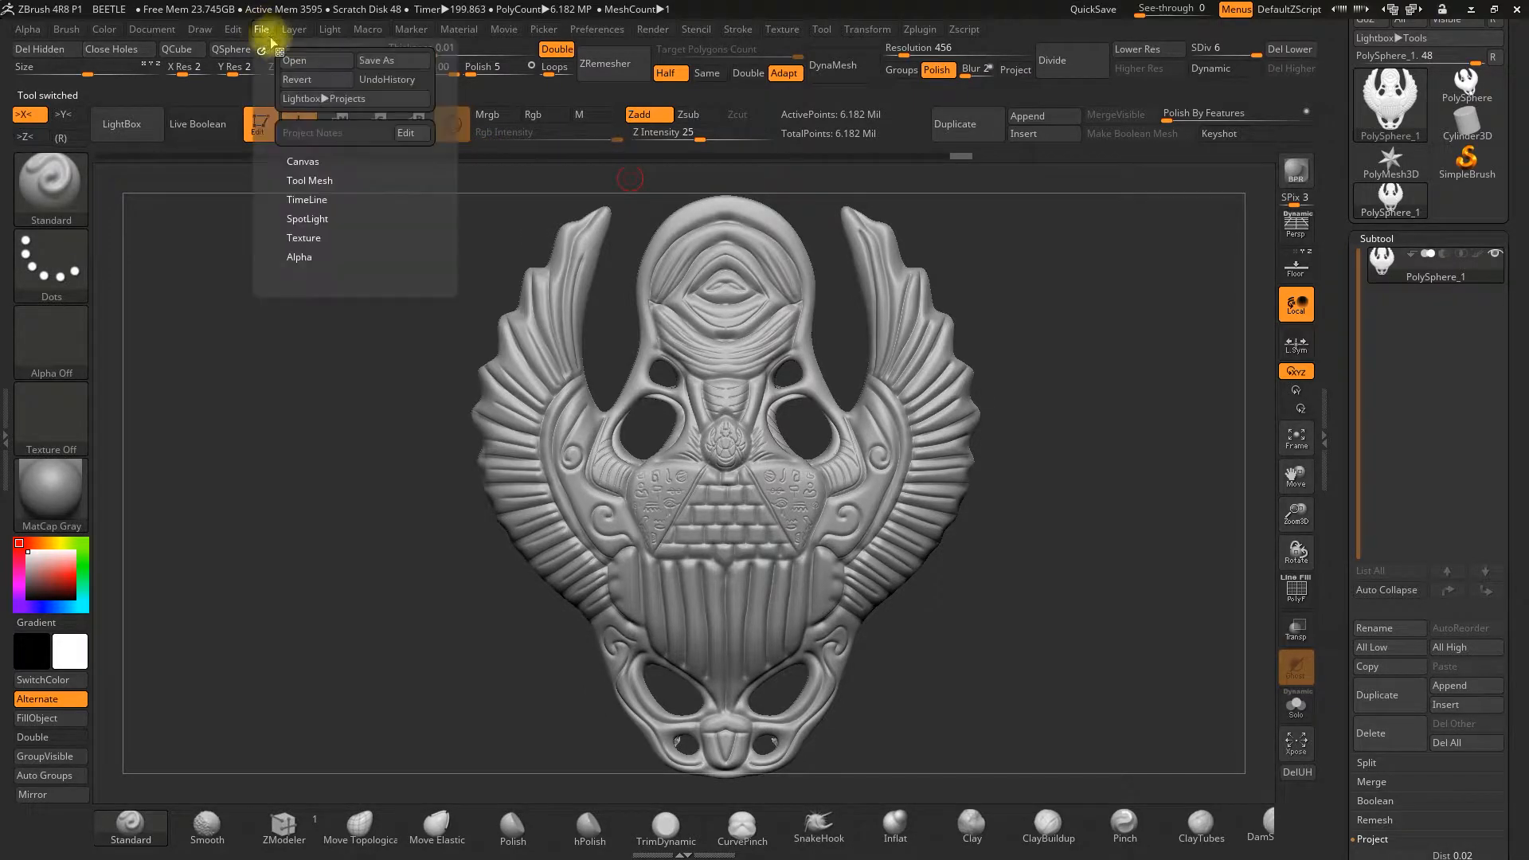
click(381, 60)
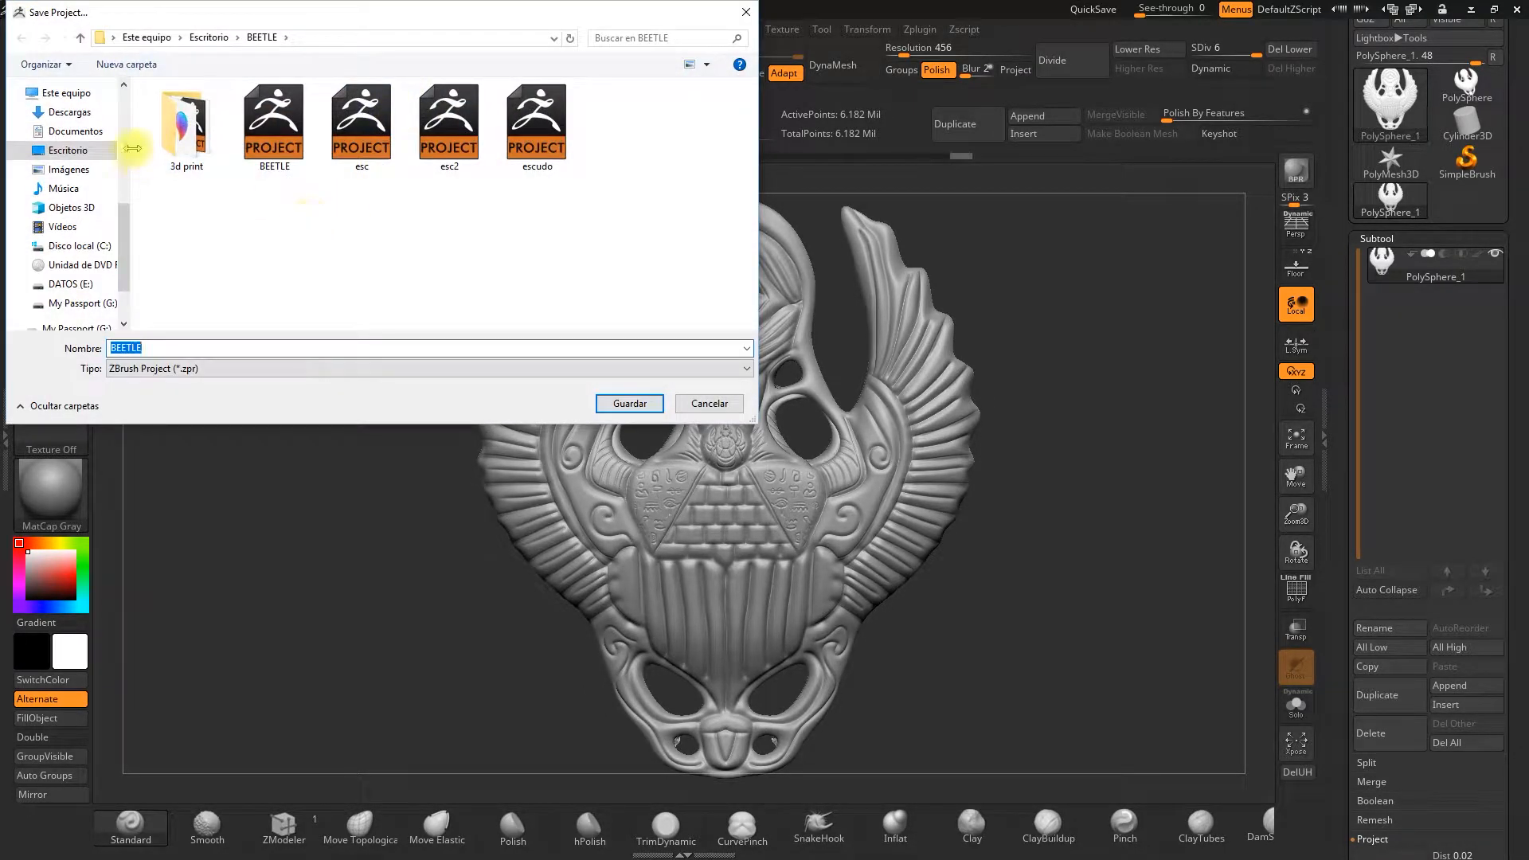
scroll(77, 139, up, 5)
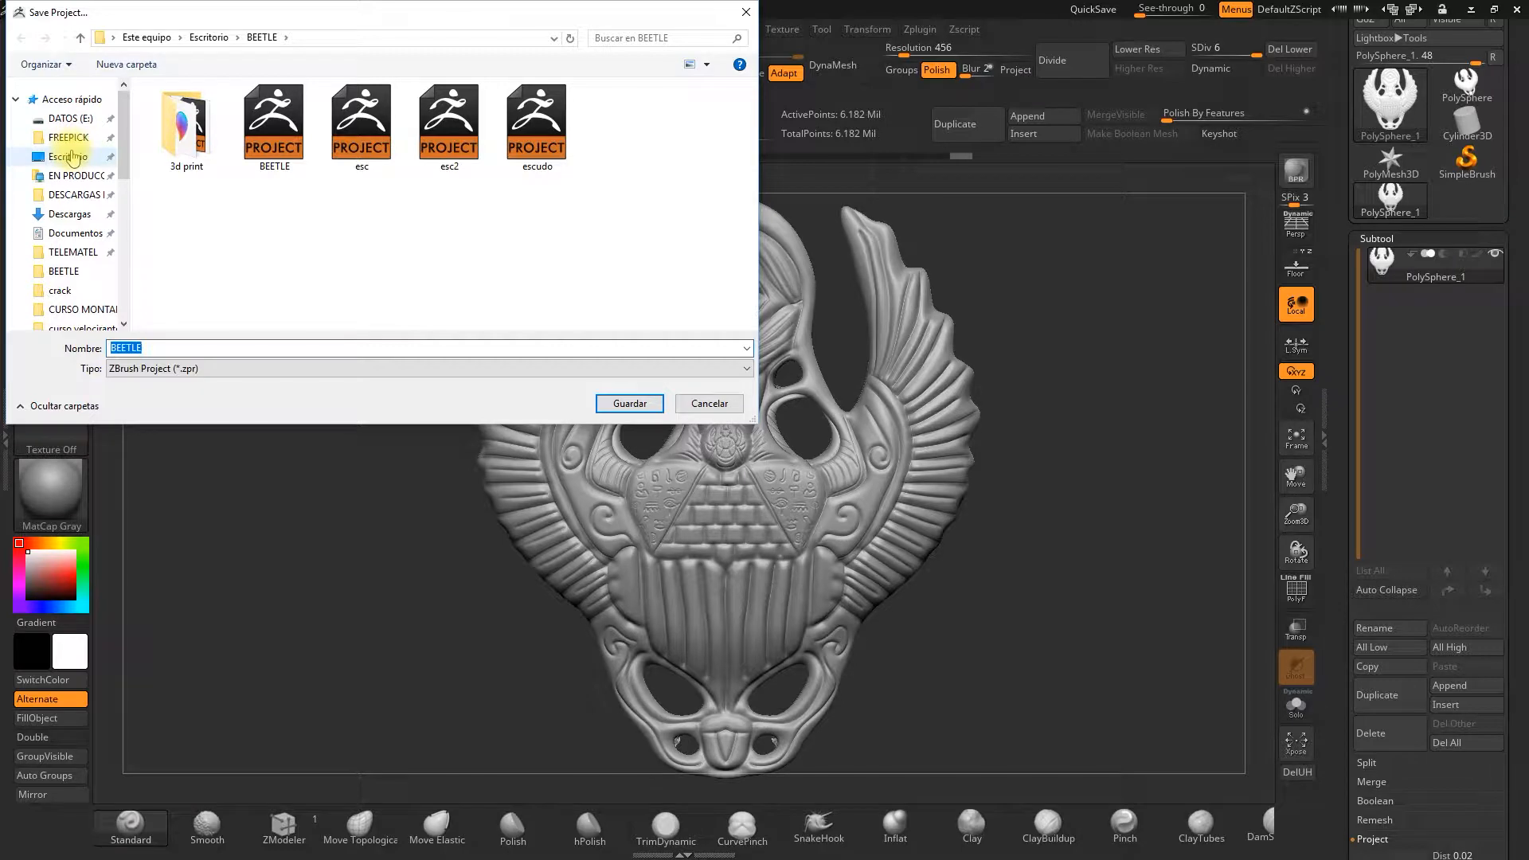
click(70, 156)
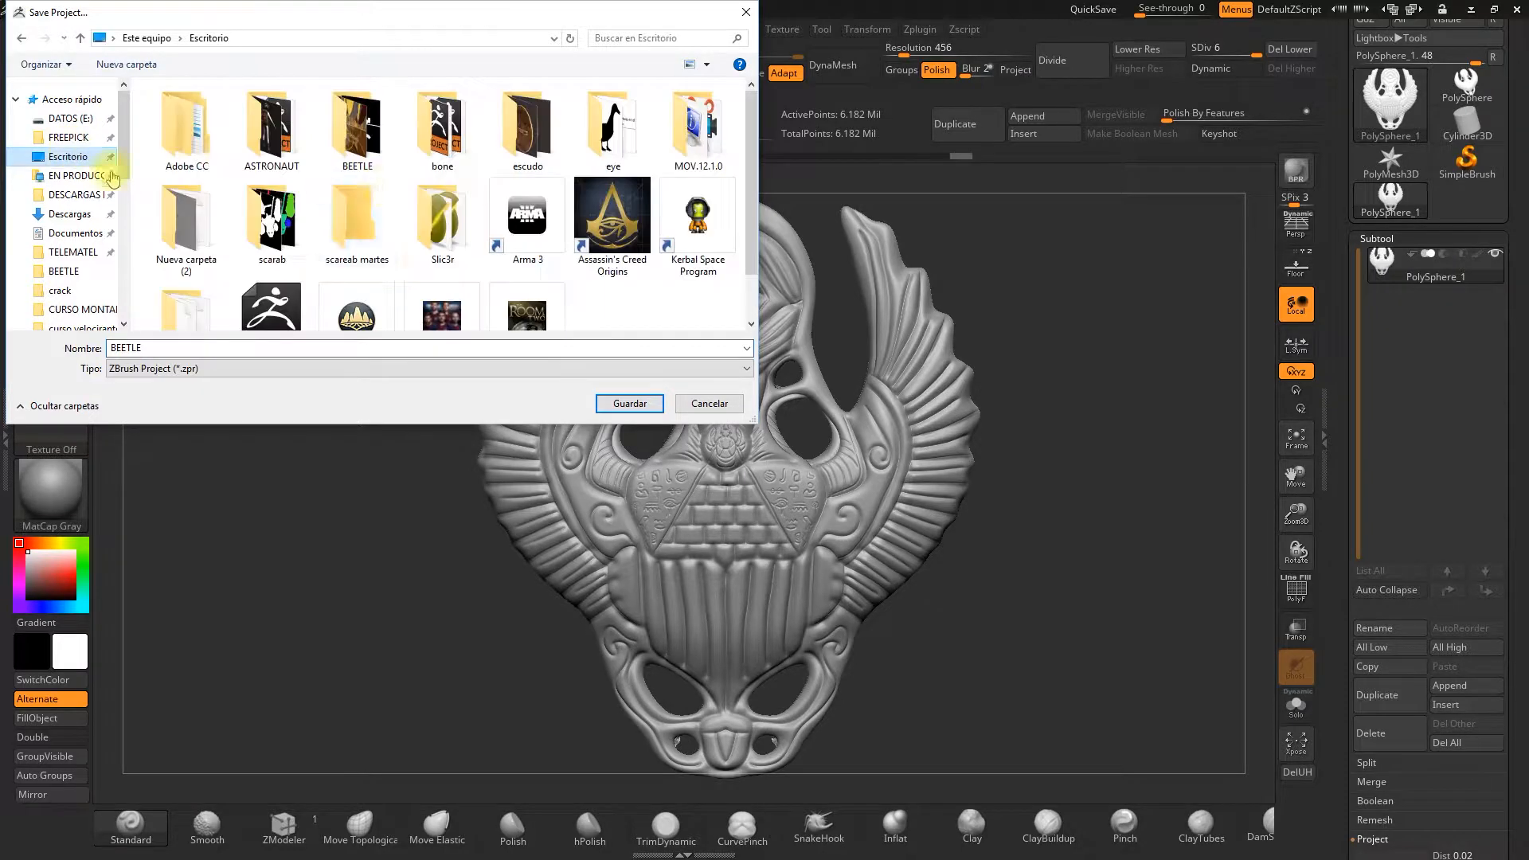
double_click(351, 208)
click(627, 404)
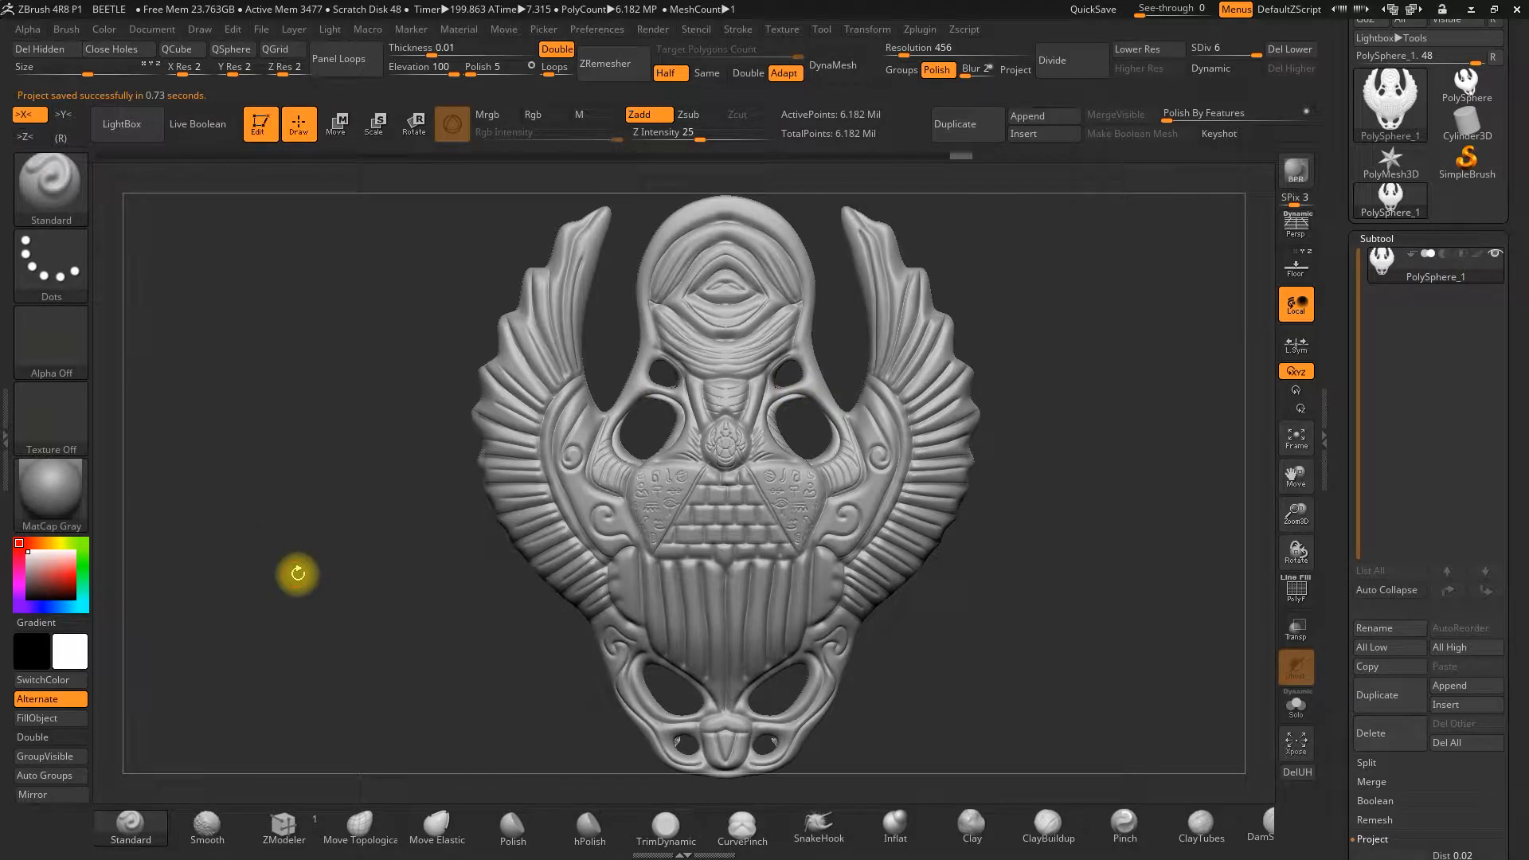
- Enable Z-axis symmetry and create a low-resolution working clone of the mask with UV Master's Work On Clone
key(z)
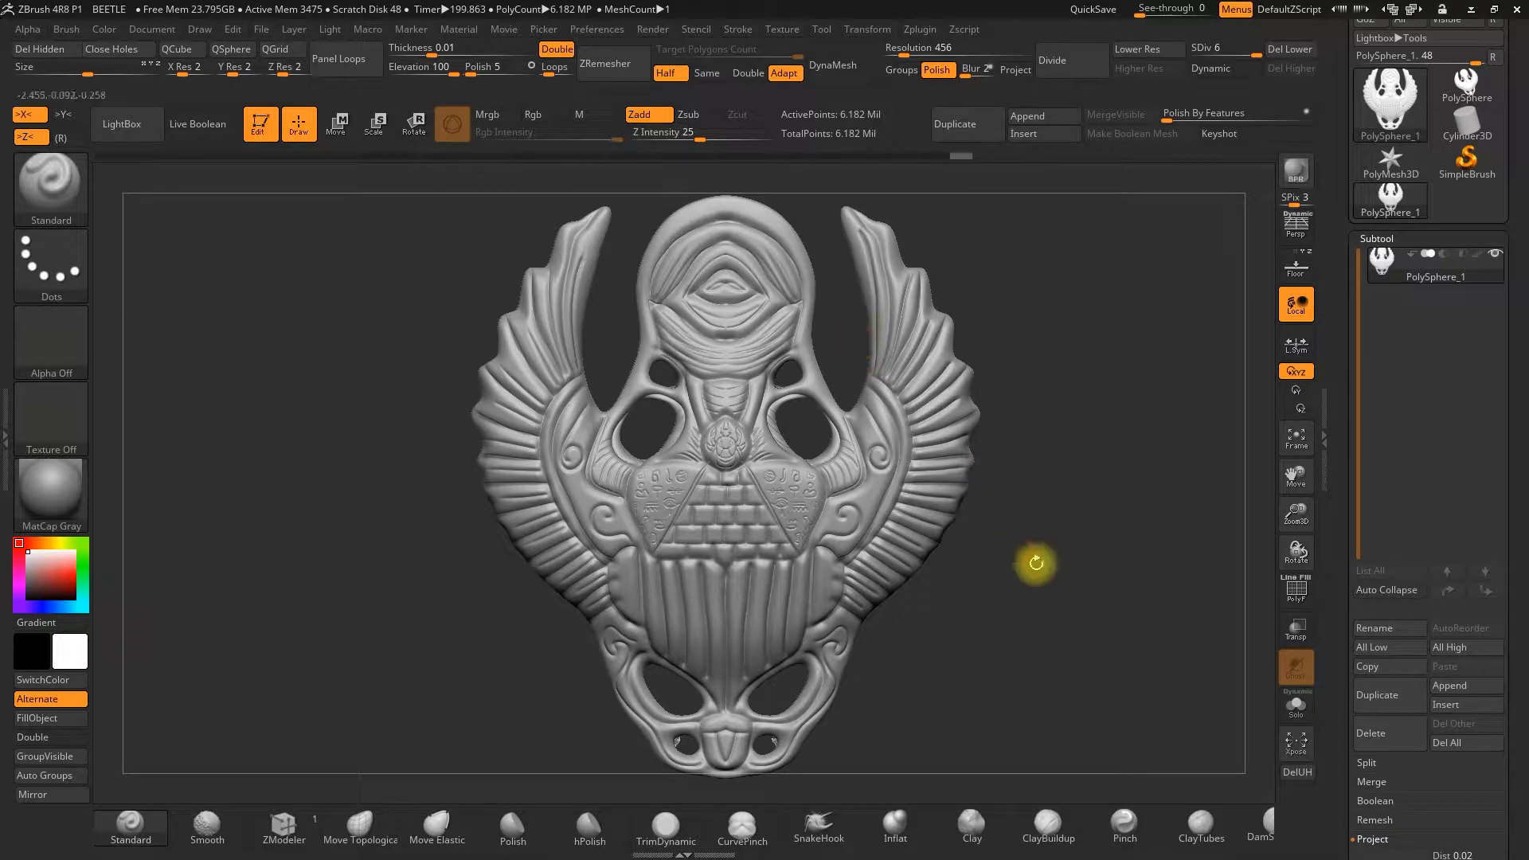
drag(1031, 567, 1031, 561)
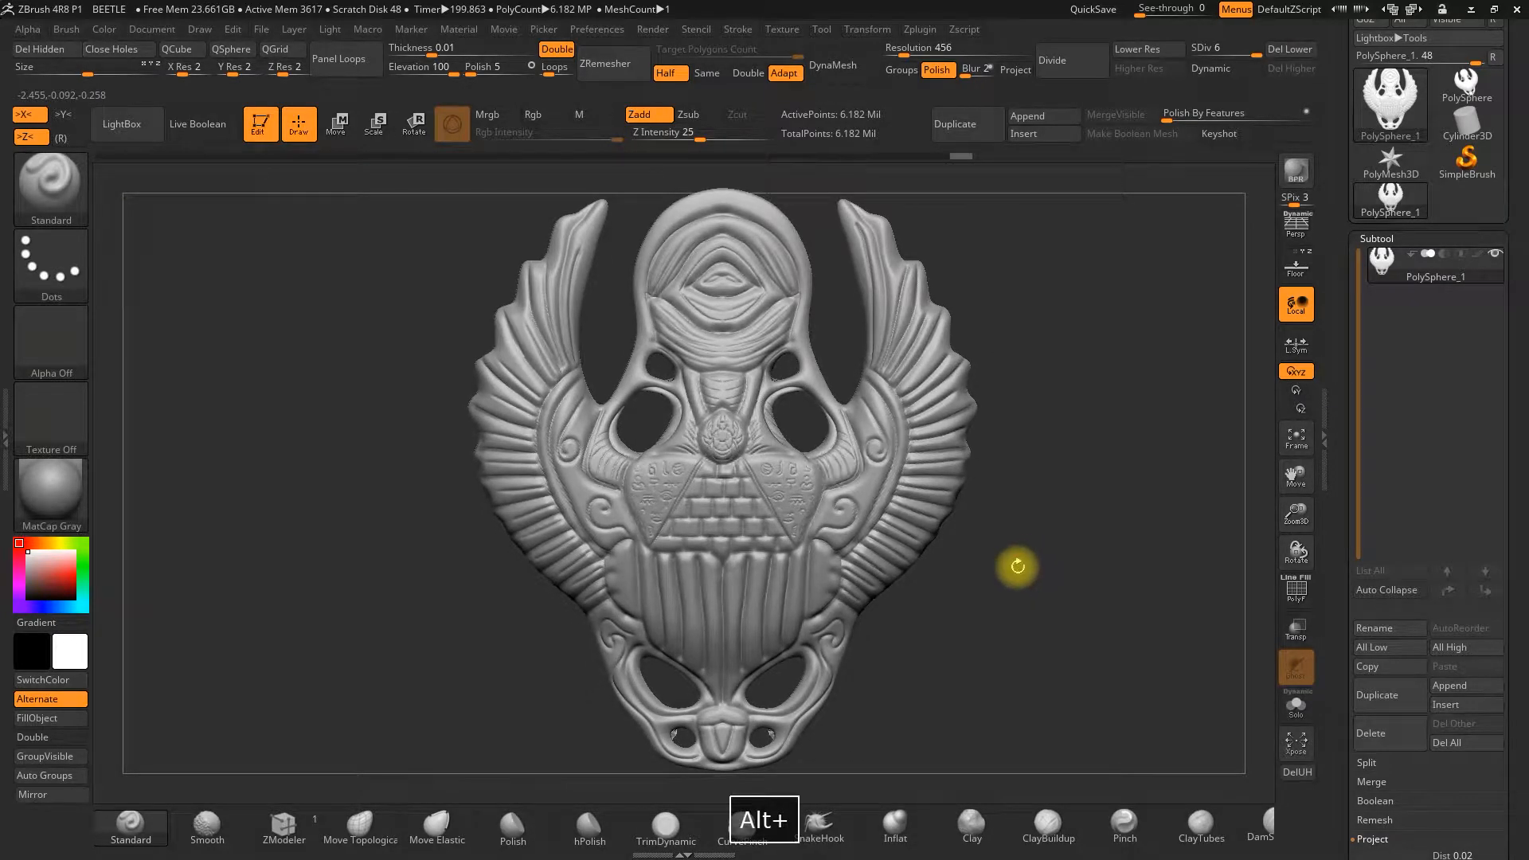
mouse_move(1170, 485)
mouse_down()
mouse_move(1092, 488)
mouse_move(1136, 480)
mouse_move(1109, 495)
mouse_up()
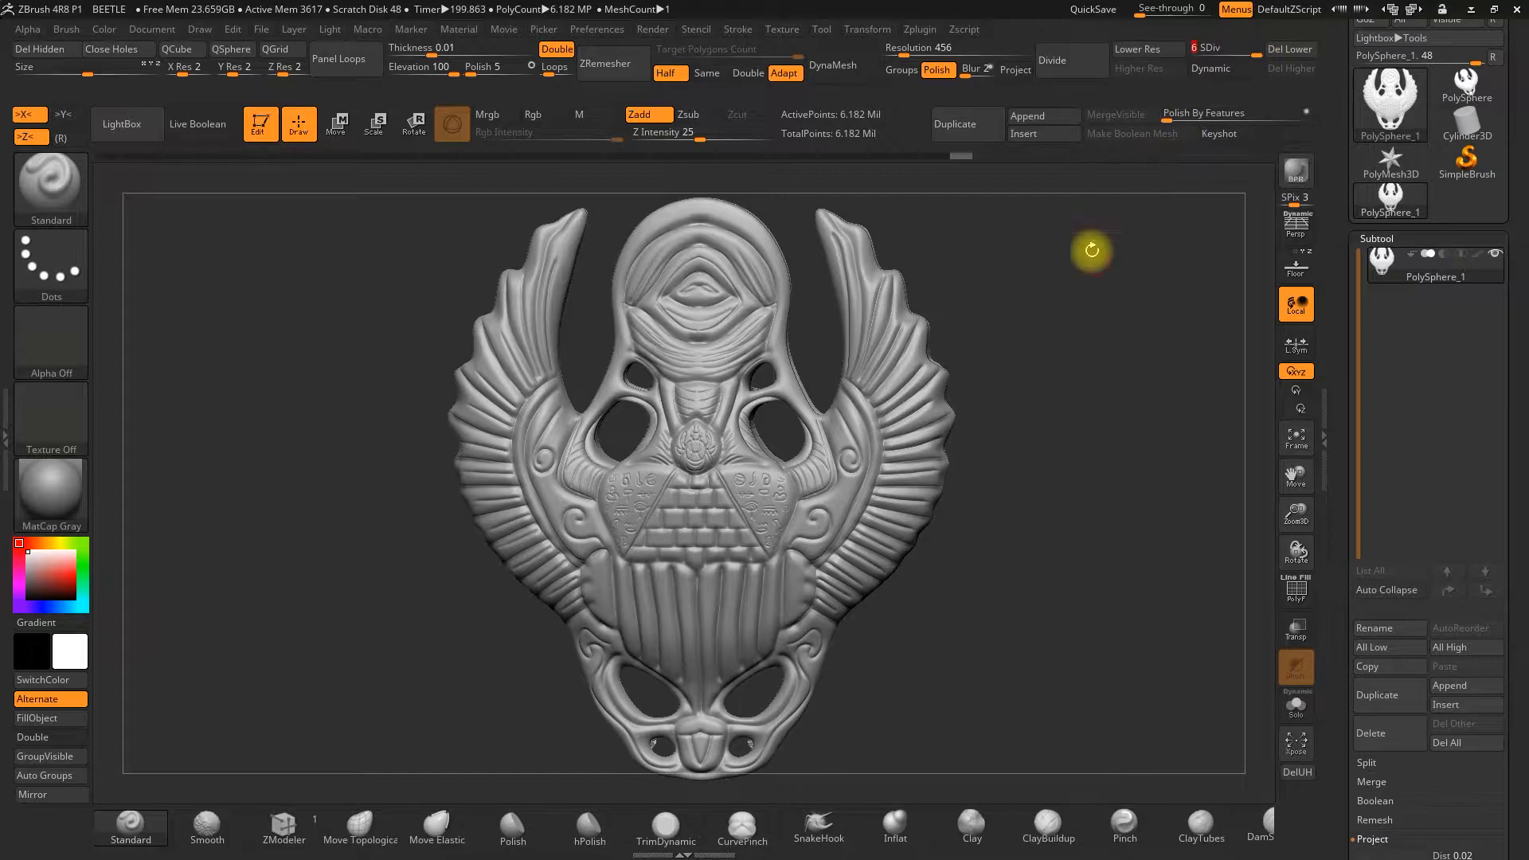
click(921, 29)
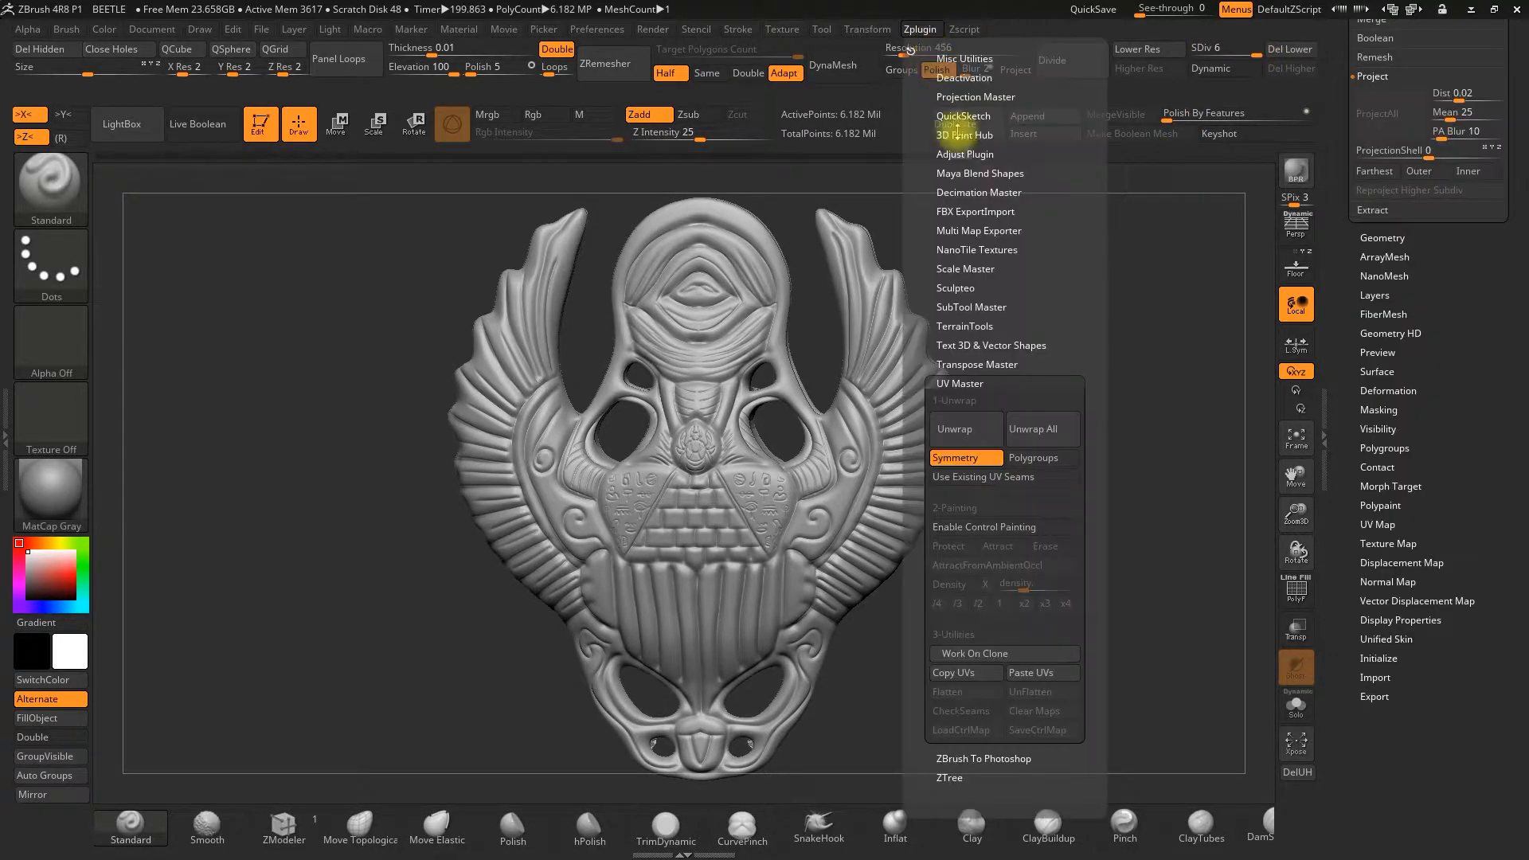
click(964, 659)
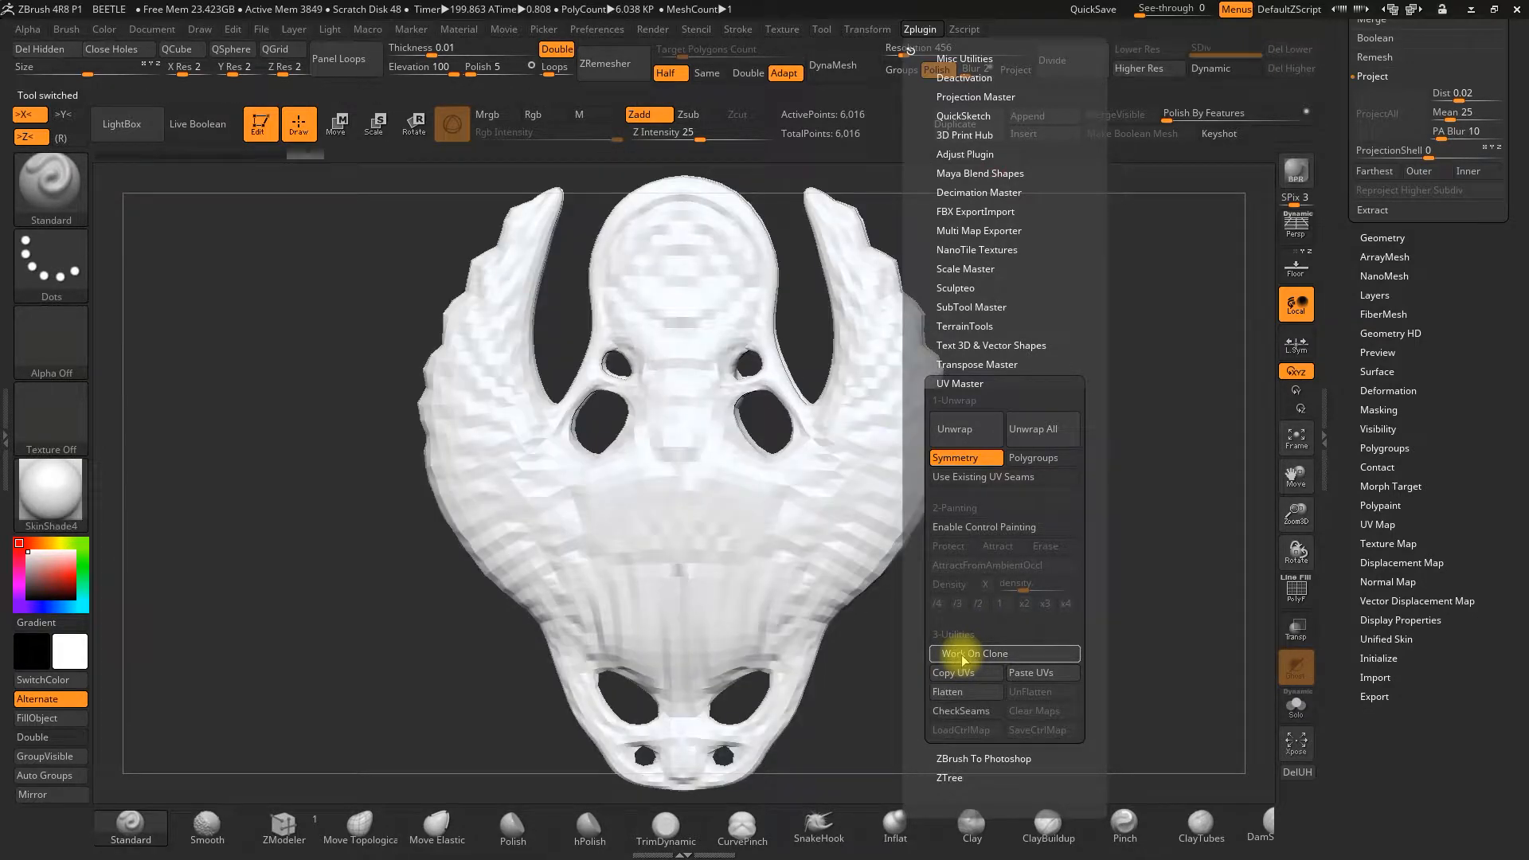
- Turn off symmetry on the clone and examine its side edge and overall shape from the side and front
mouse_move(980, 632)
mouse_down()
mouse_move(920, 631)
mouse_move(945, 587)
mouse_move(980, 587)
mouse_move(1048, 533)
mouse_move(1076, 543)
mouse_up()
drag(1096, 505, 1005, 520)
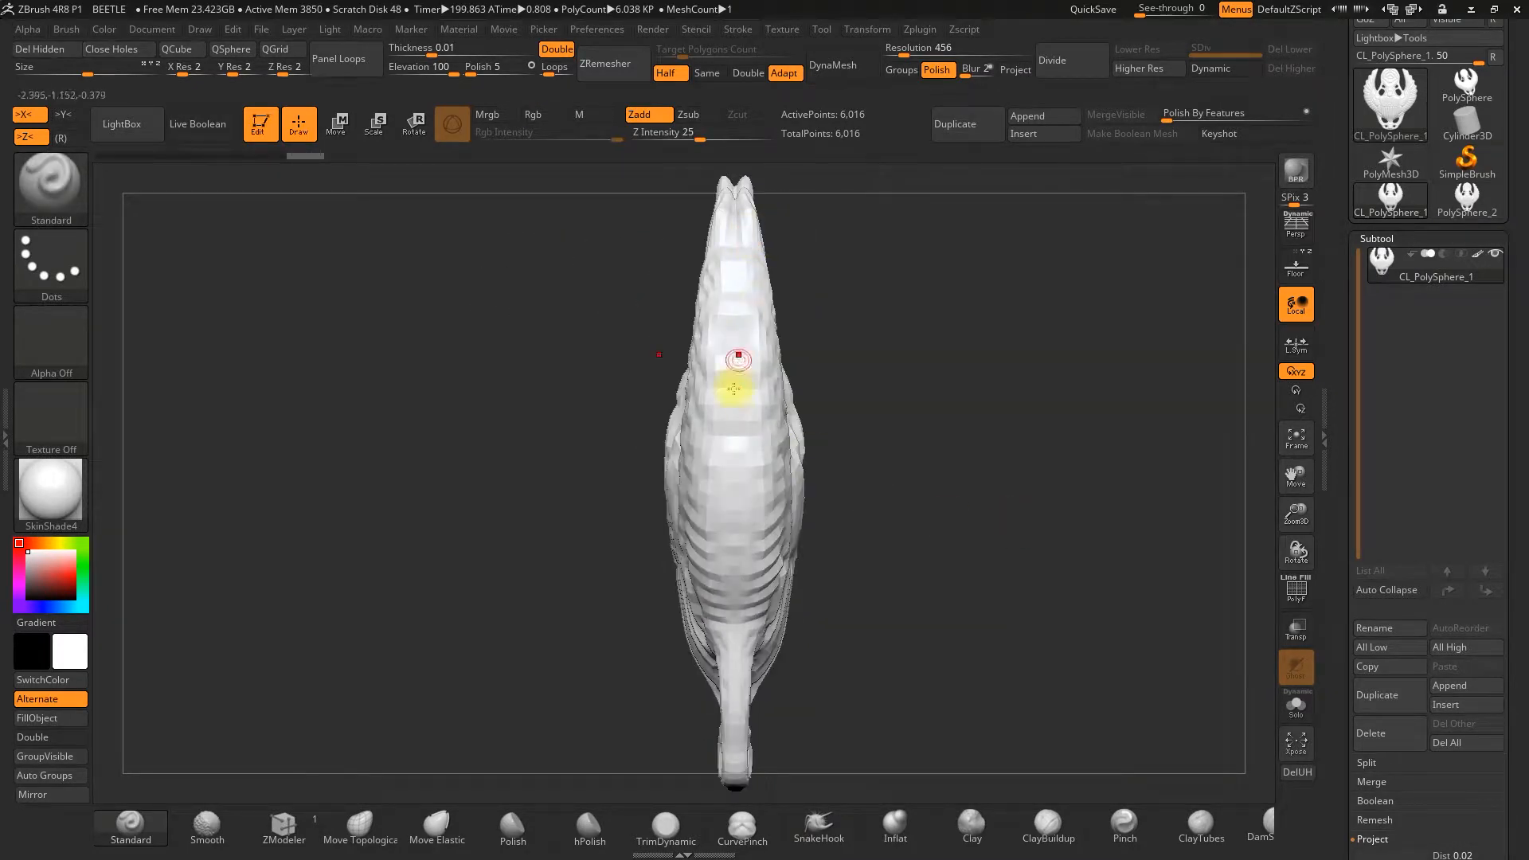
drag(883, 629, 976, 546)
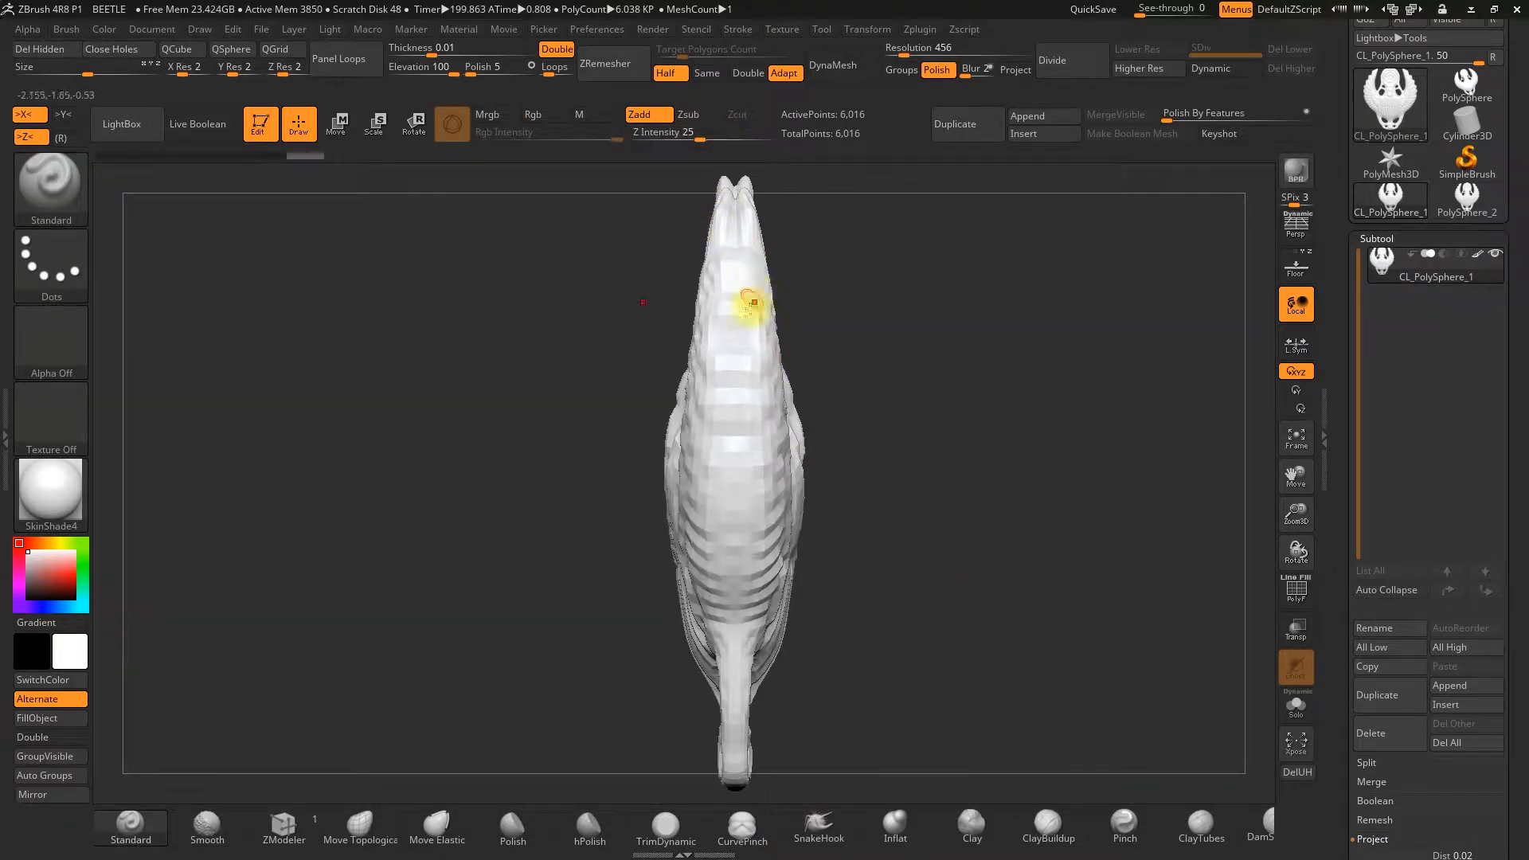
key(x)
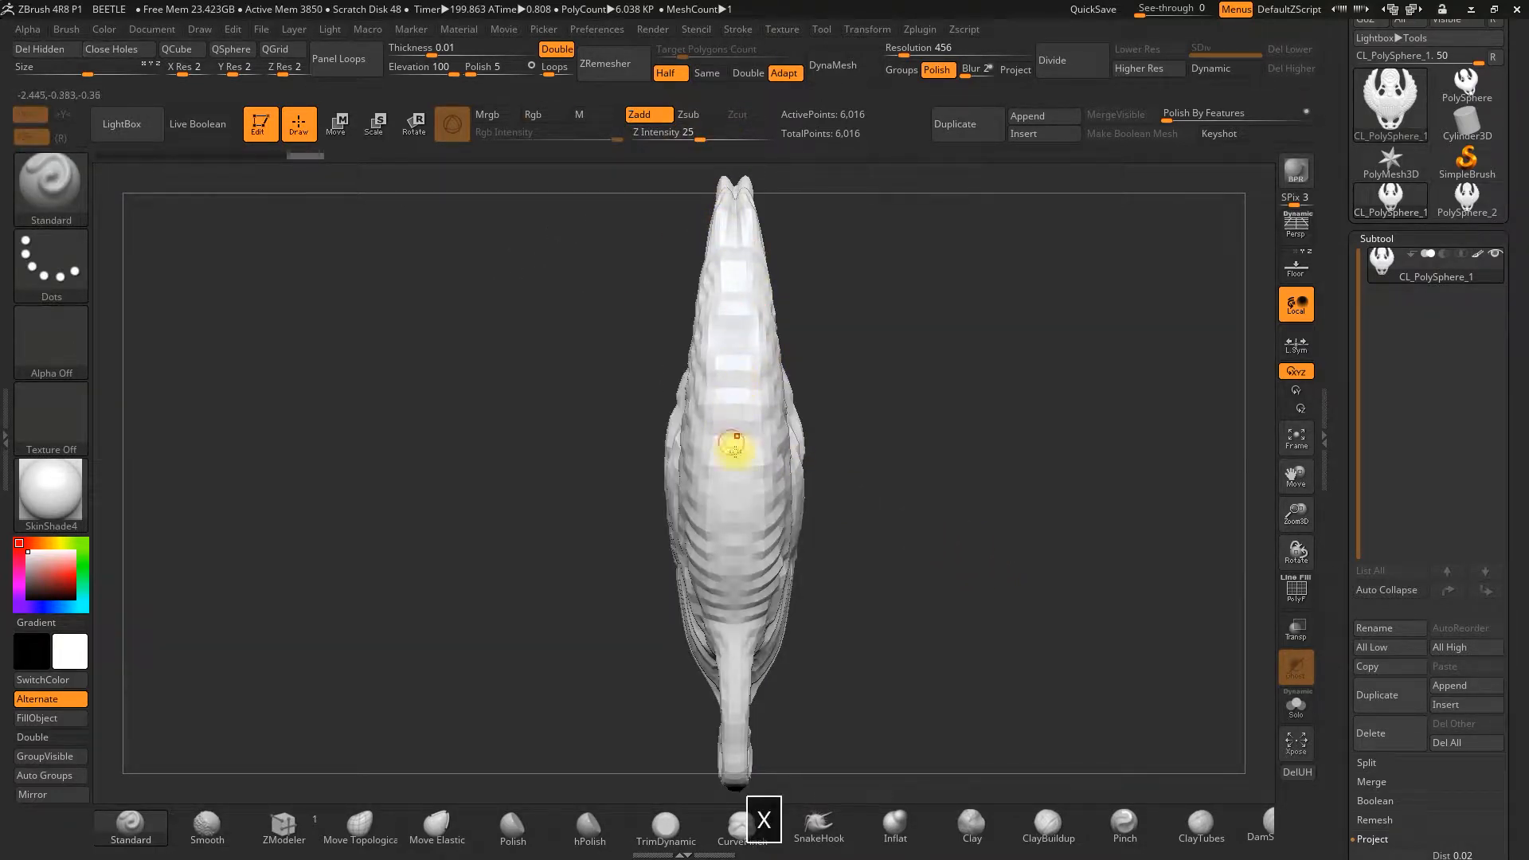
drag(948, 481, 966, 345)
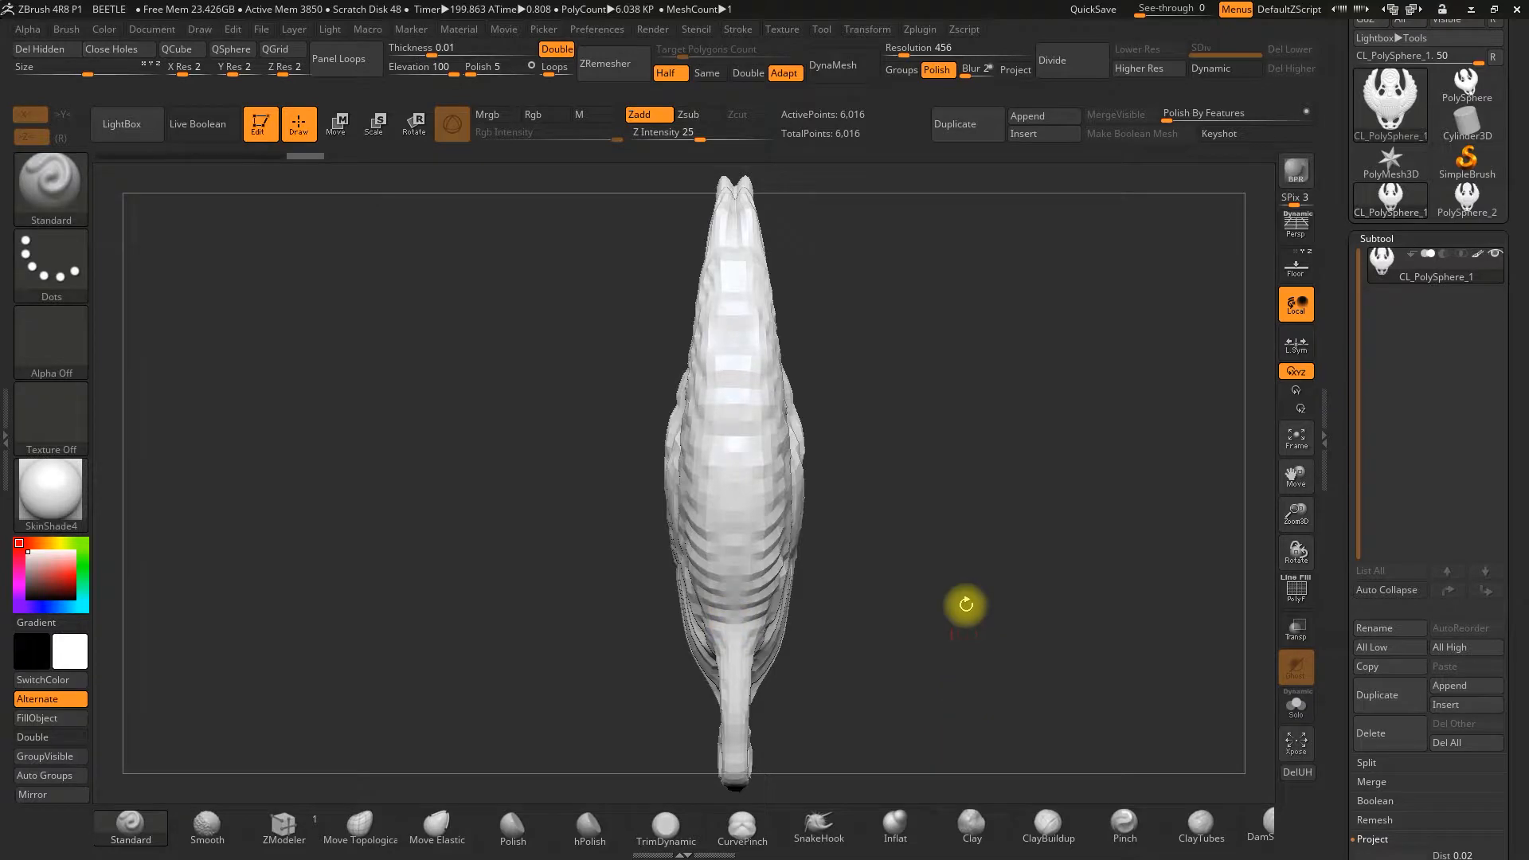
drag(972, 629, 1068, 598)
drag(287, 365, 537, 311)
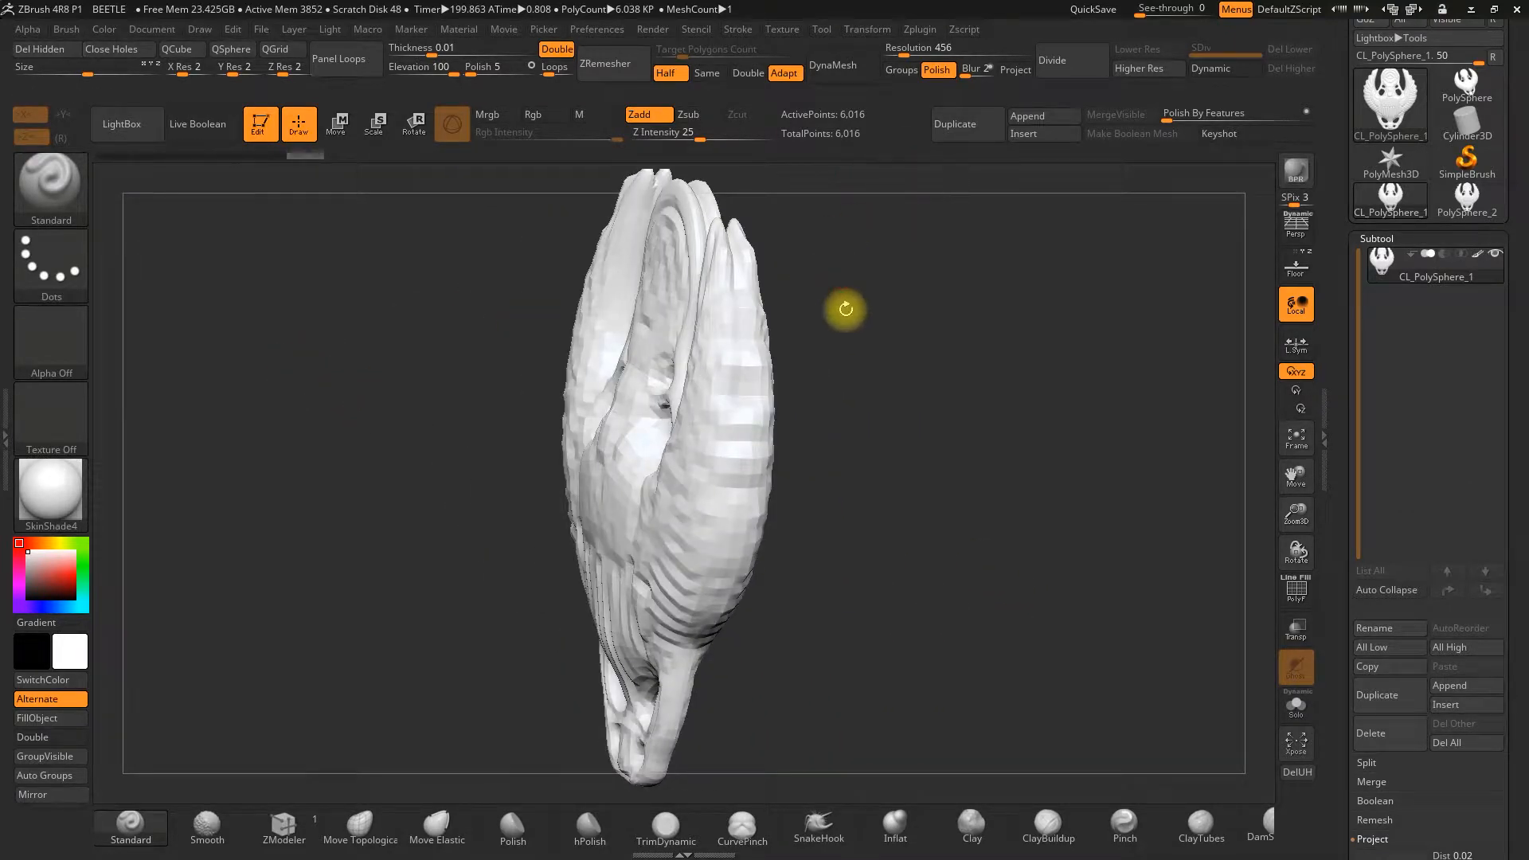
drag(842, 307, 751, 533)
drag(678, 285, 1030, 587)
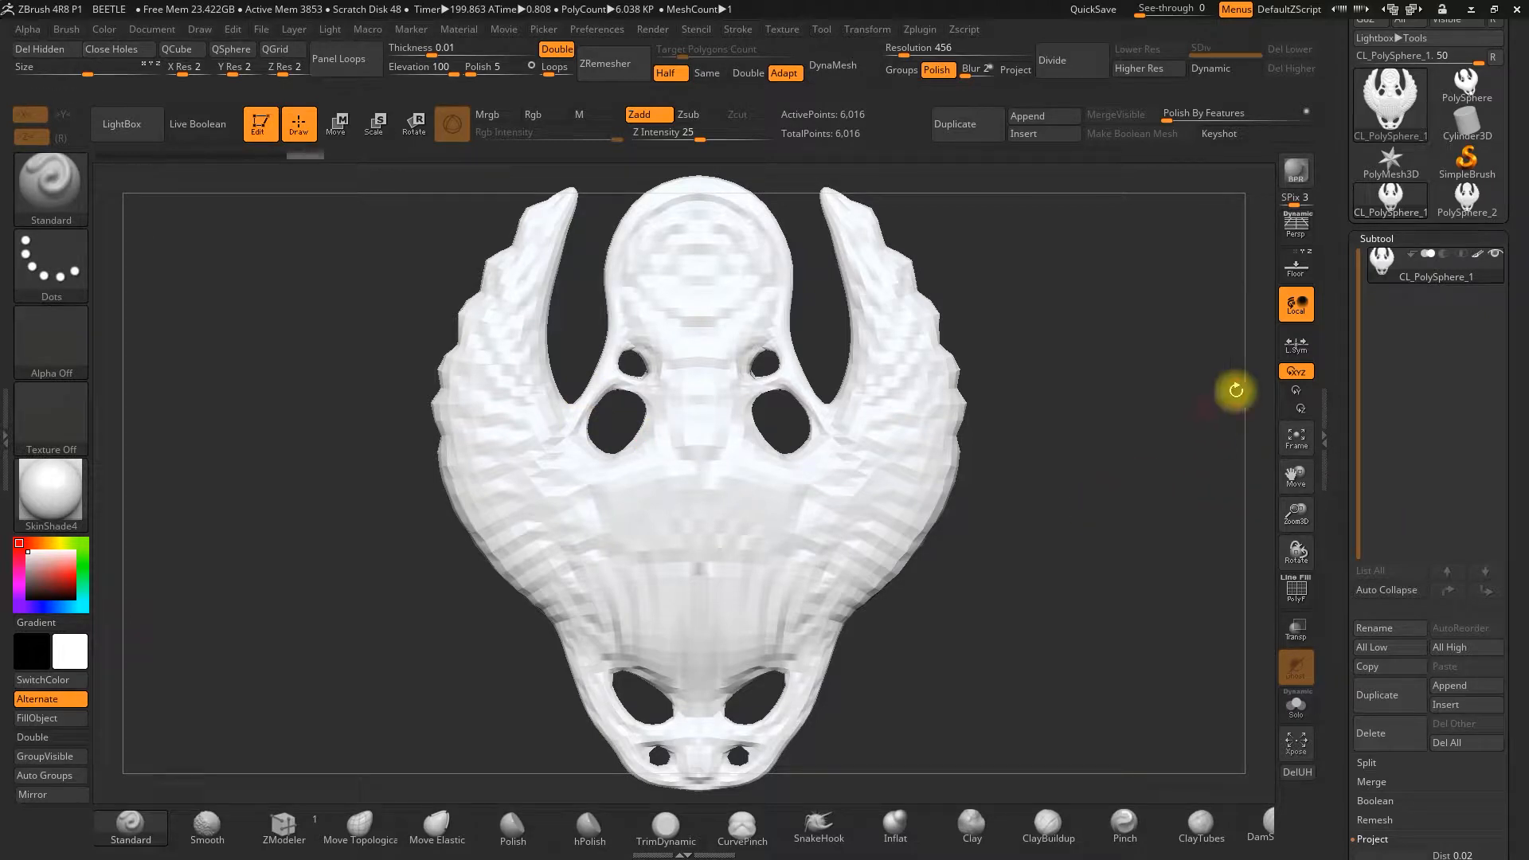
- Enable Control Painting in UV Master and choose Attract for marking the seams
mouse_move(1342, 227)
mouse_down()
mouse_move(1309, 551)
mouse_move(1358, 403)
mouse_move(1344, 347)
mouse_move(1358, 307)
mouse_up()
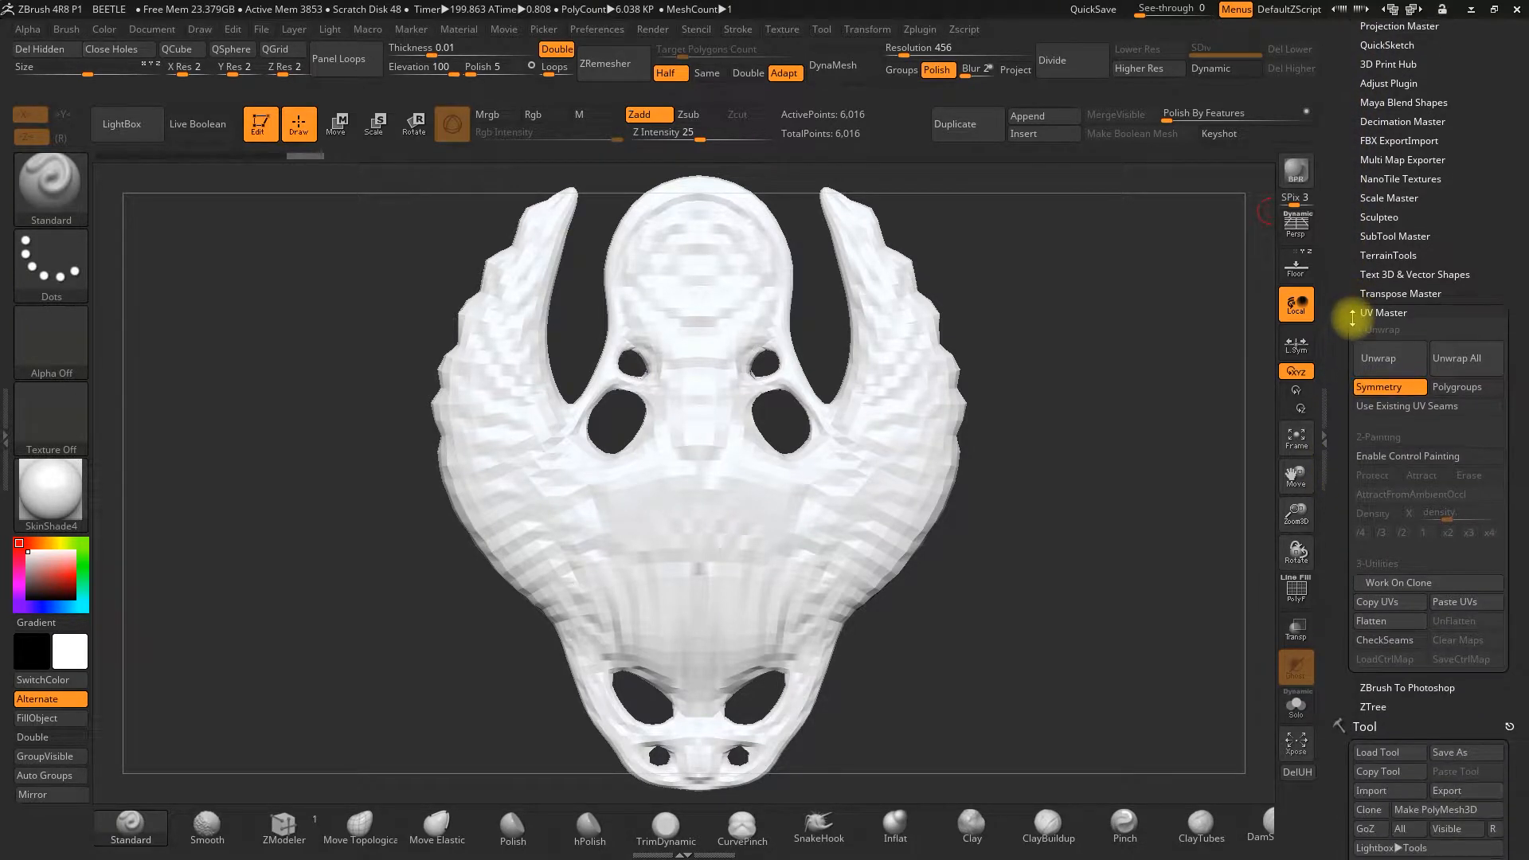
click(1411, 458)
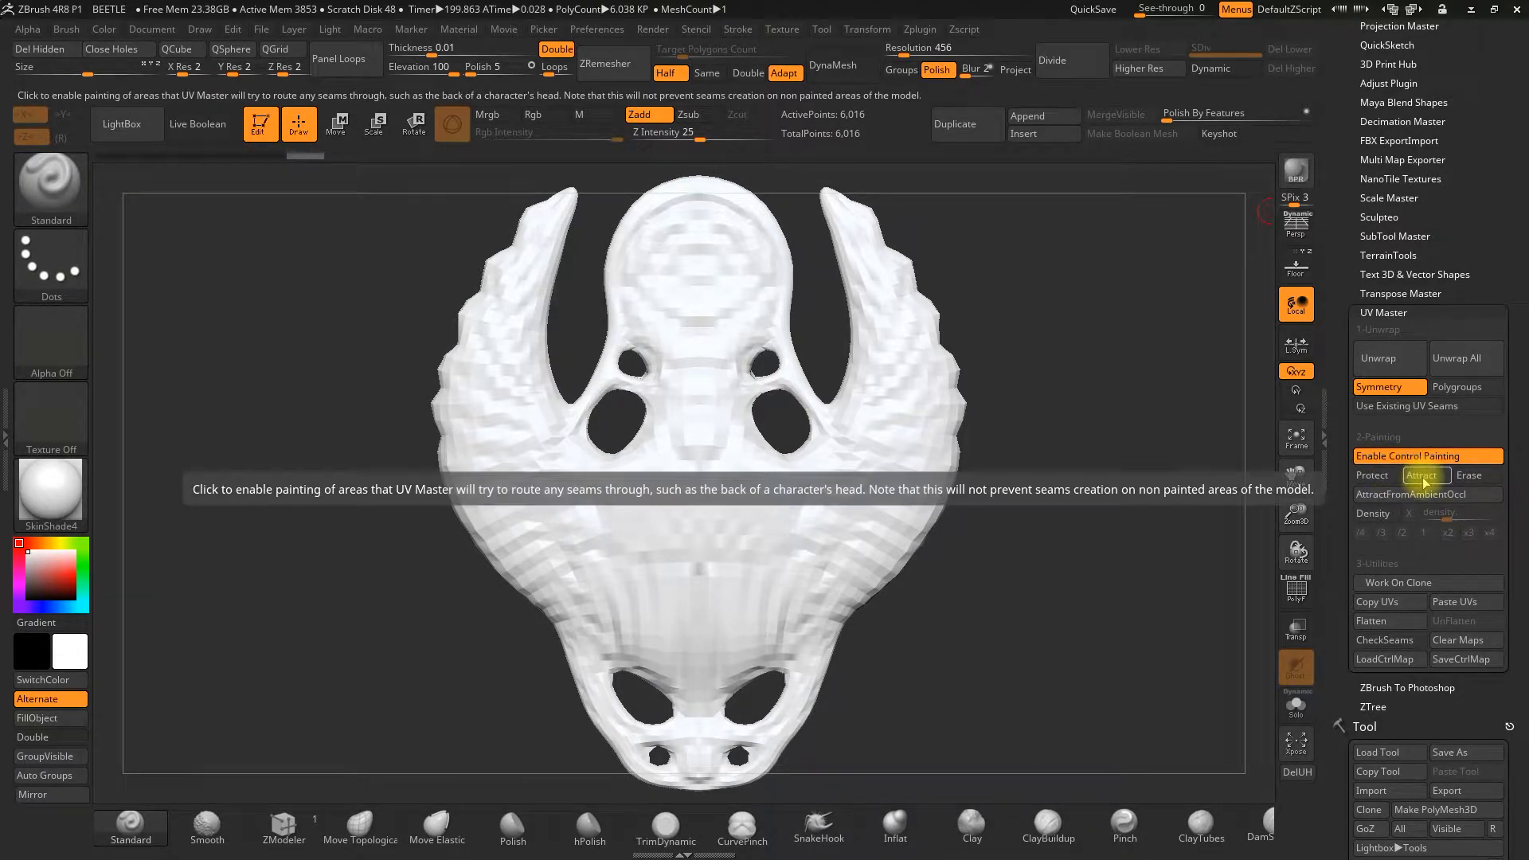
click(1422, 475)
- Check the clone's side edge and smooth its surface with Polish By Features at 0
drag(1057, 460, 980, 455)
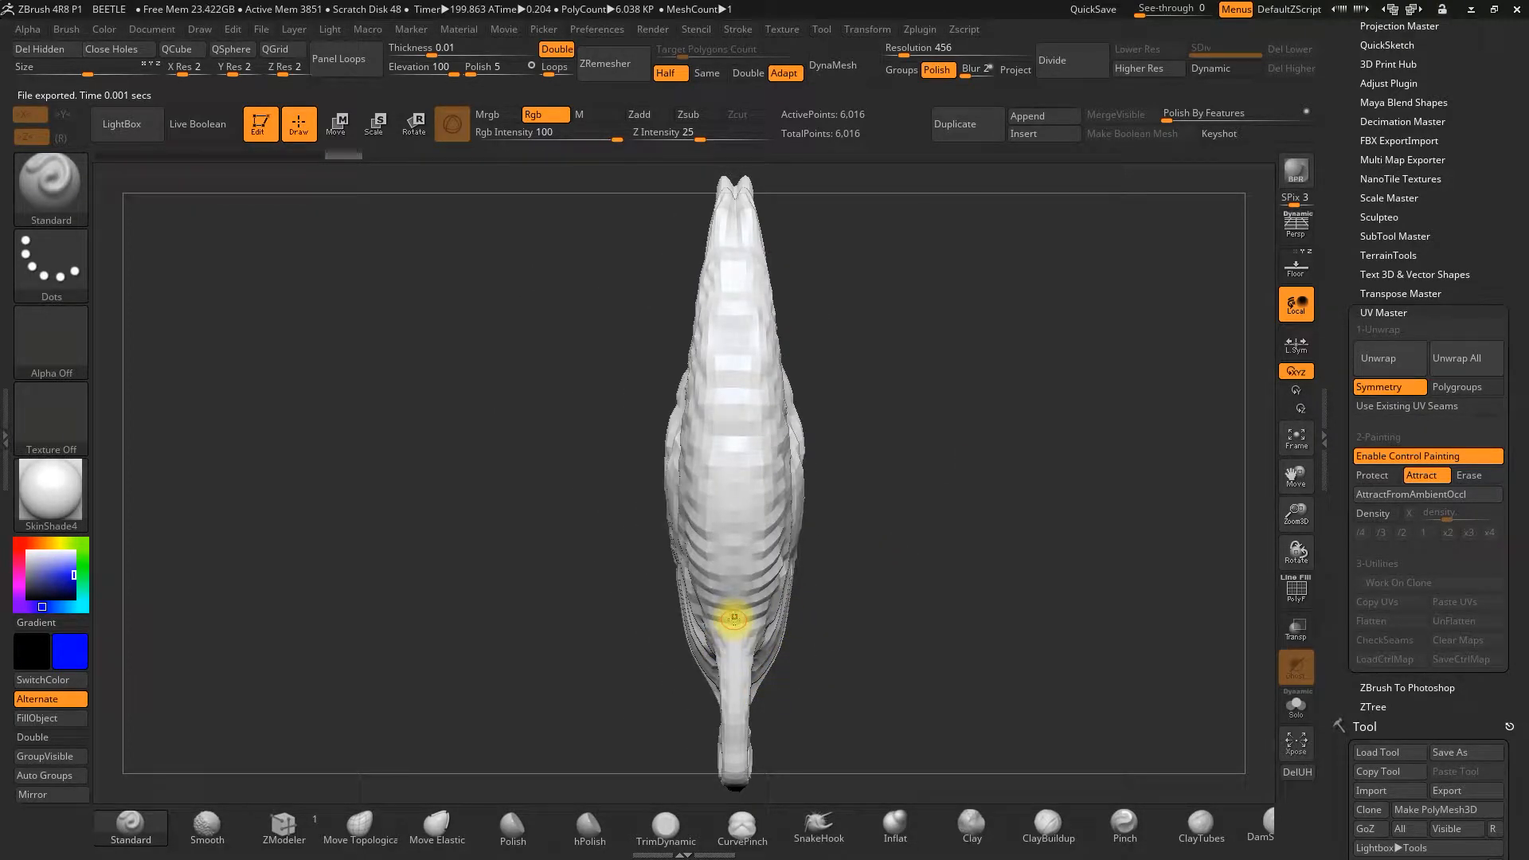
drag(921, 505, 990, 502)
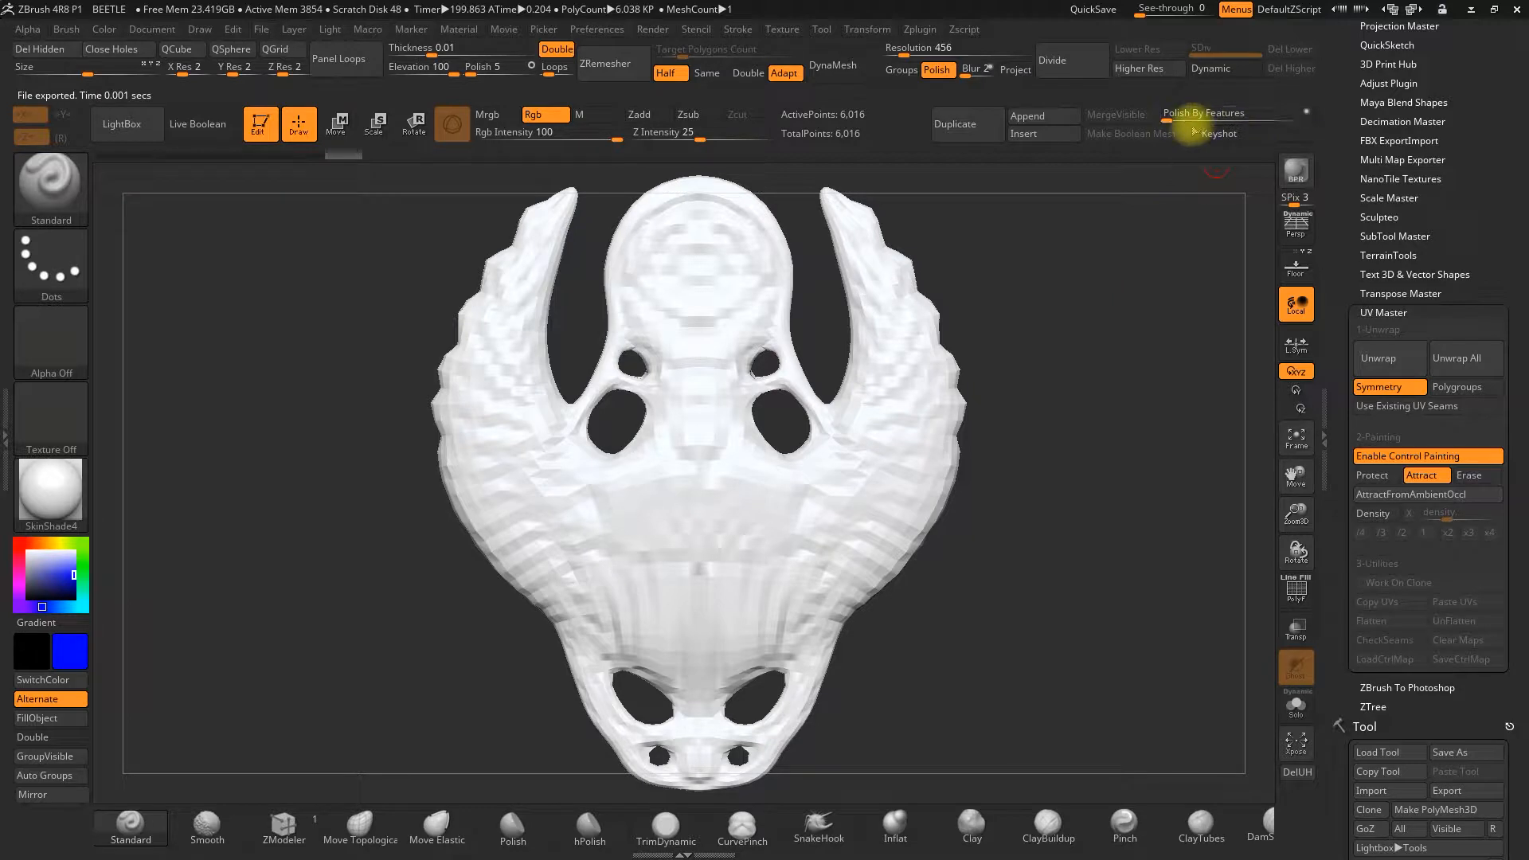
click(1167, 117)
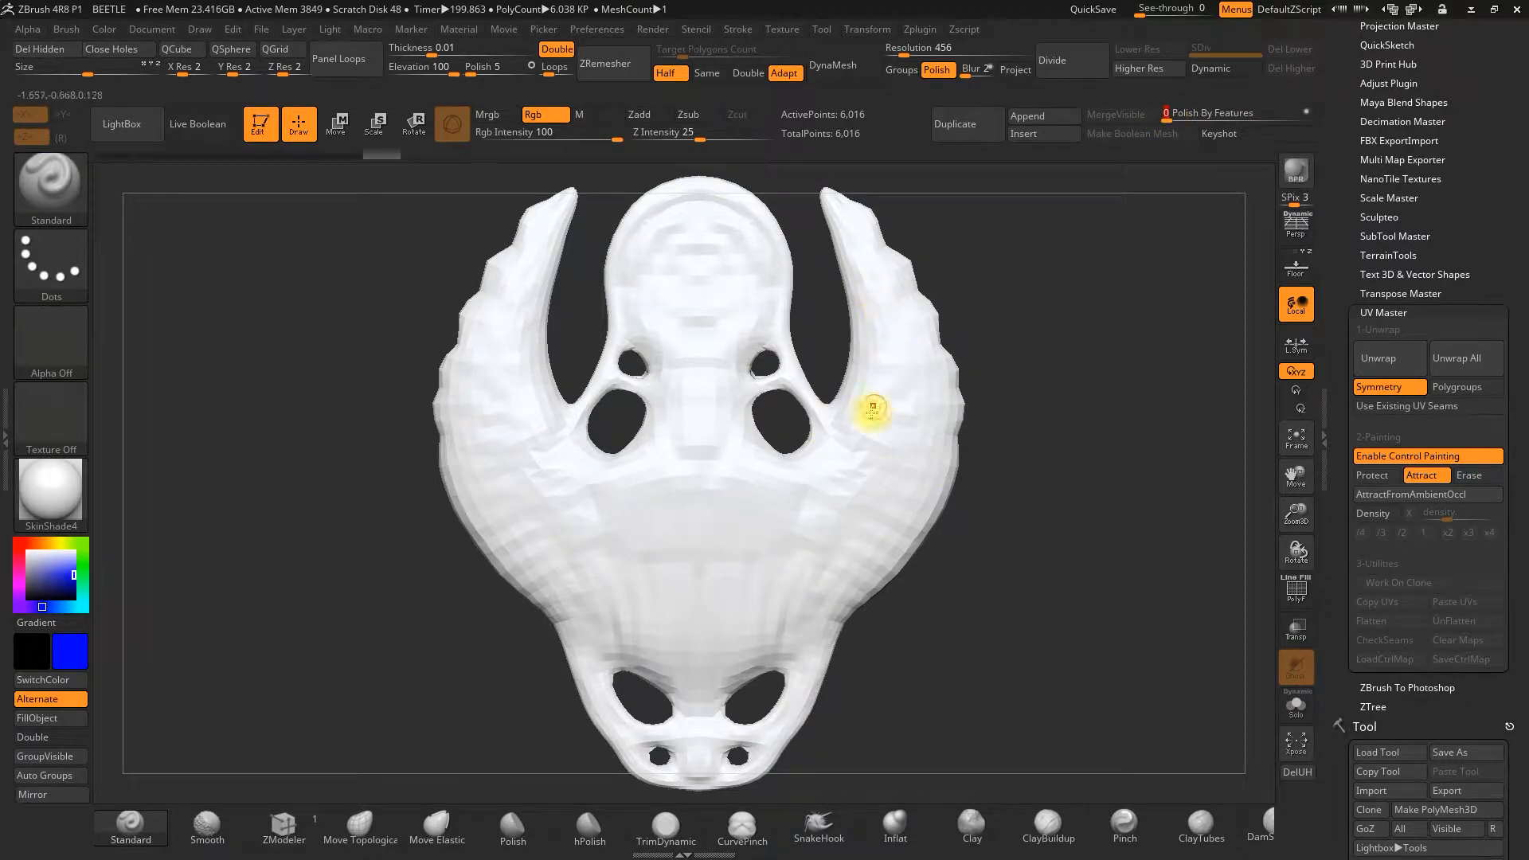
drag(990, 543, 1034, 372)
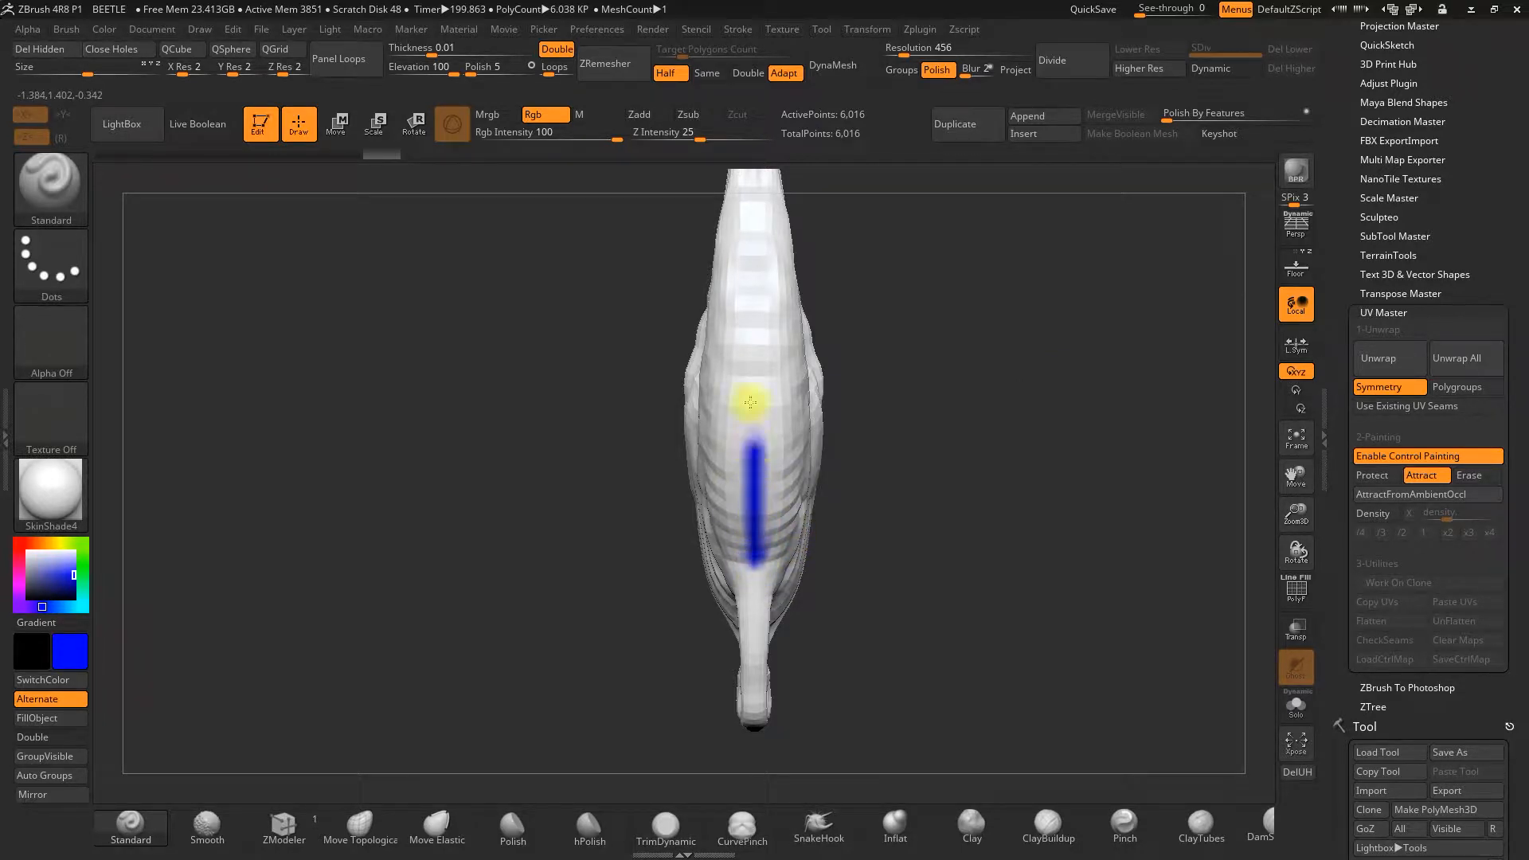
drag(750, 441, 744, 350)
key(ctrl+z)
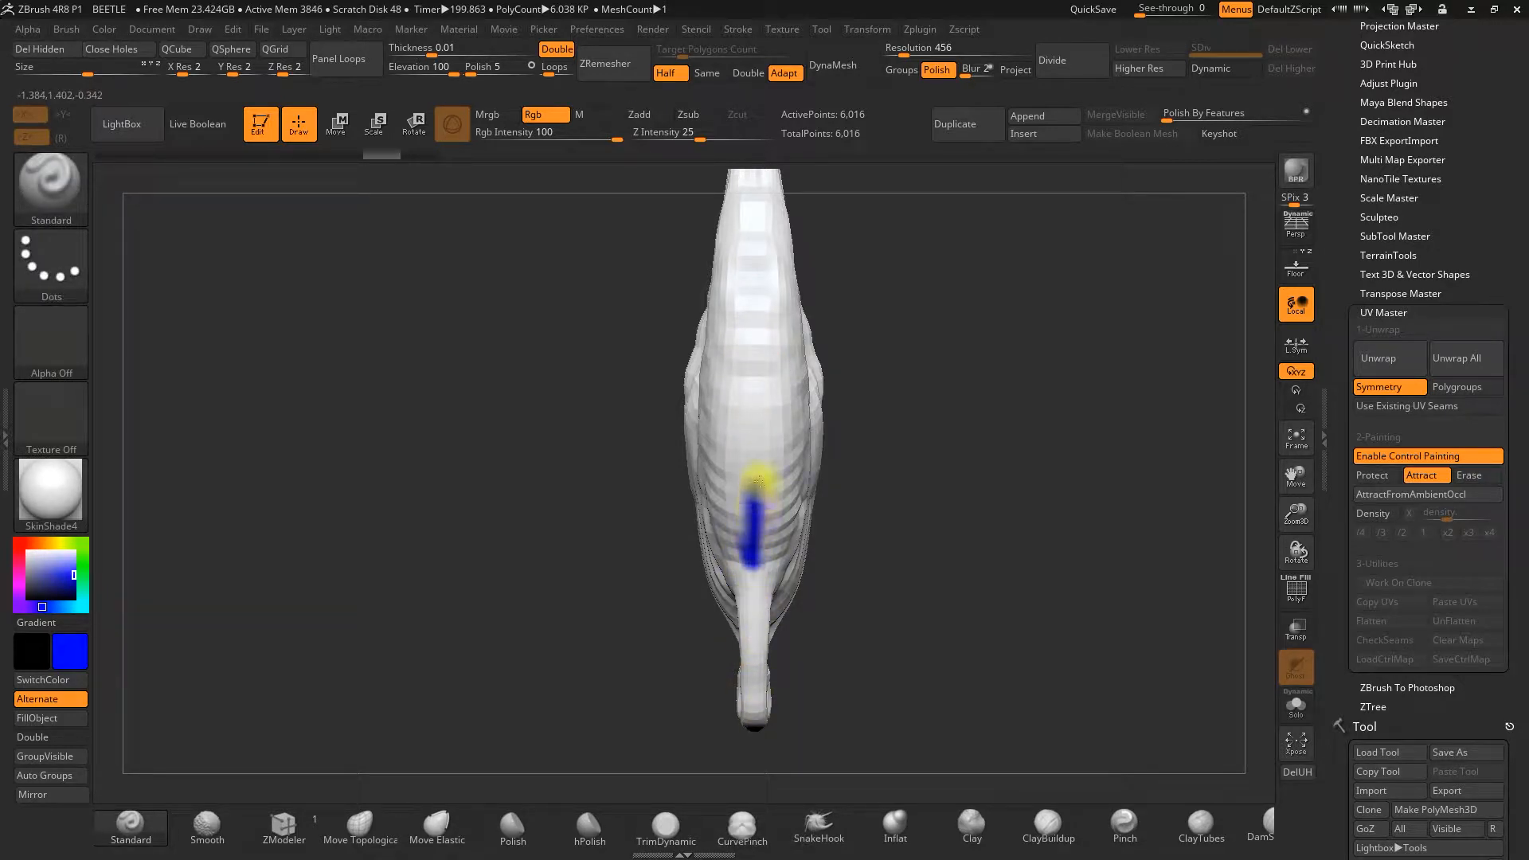
drag(757, 430, 757, 468)
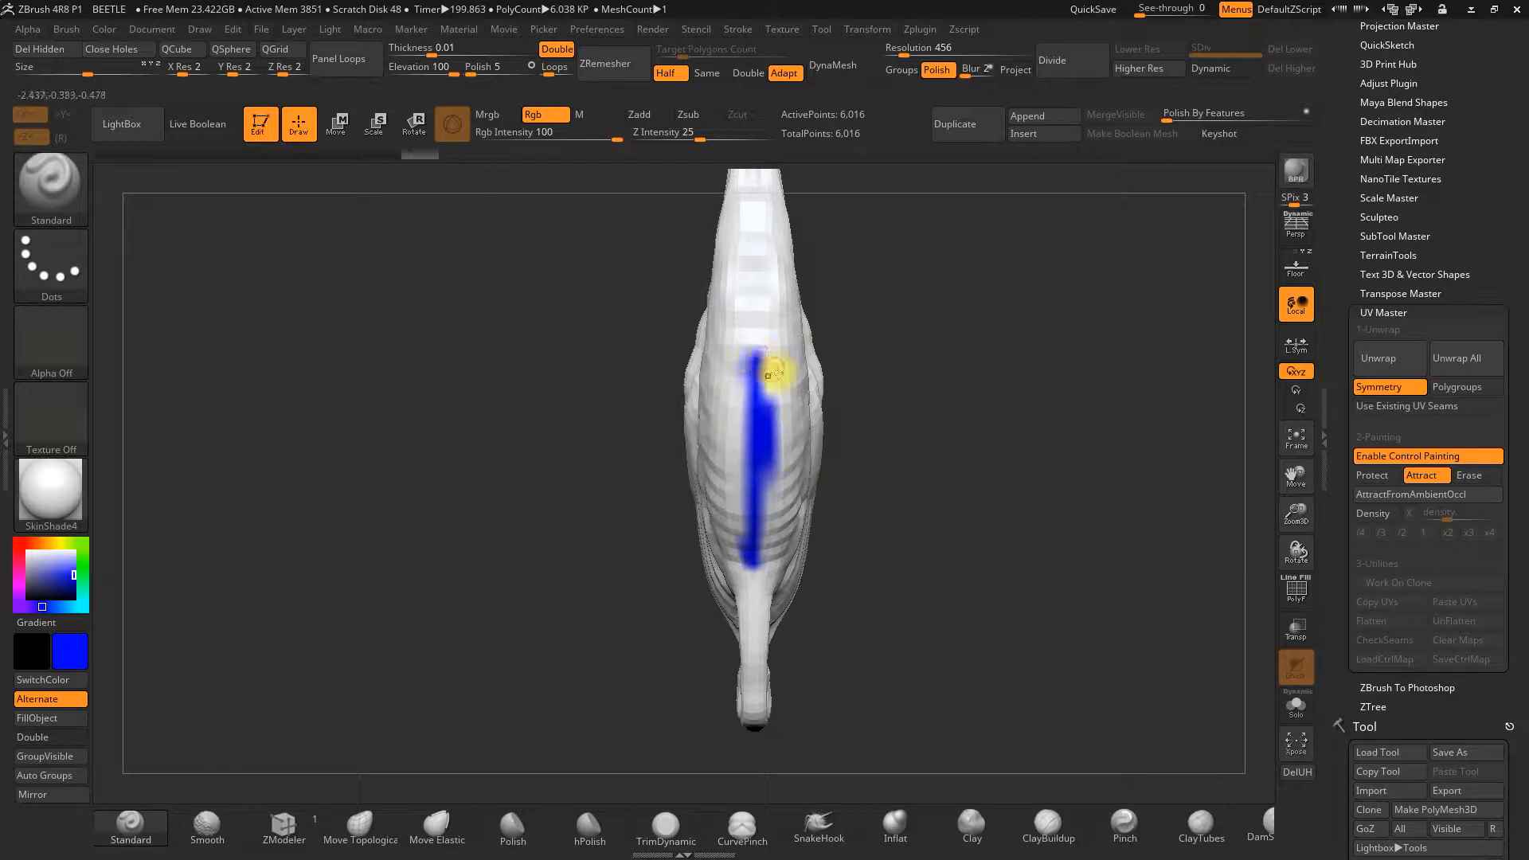
key(ctrl)
key(ctrl+z)
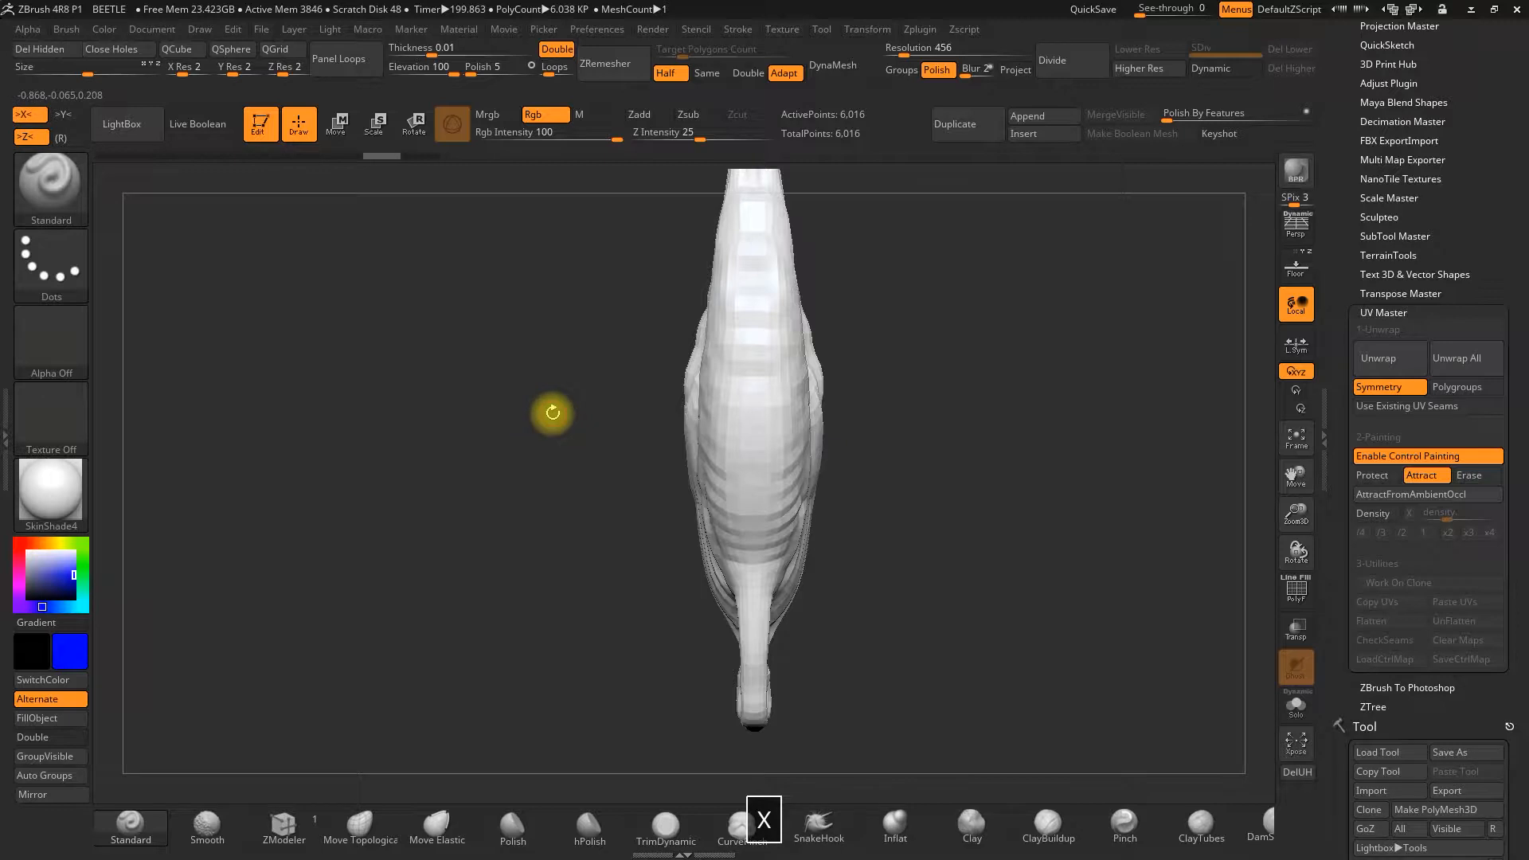
- Turn off Z-axis symmetry and paint an Attract seam along the wings' outer edges, around the tips and onto the inner edges
click(30, 137)
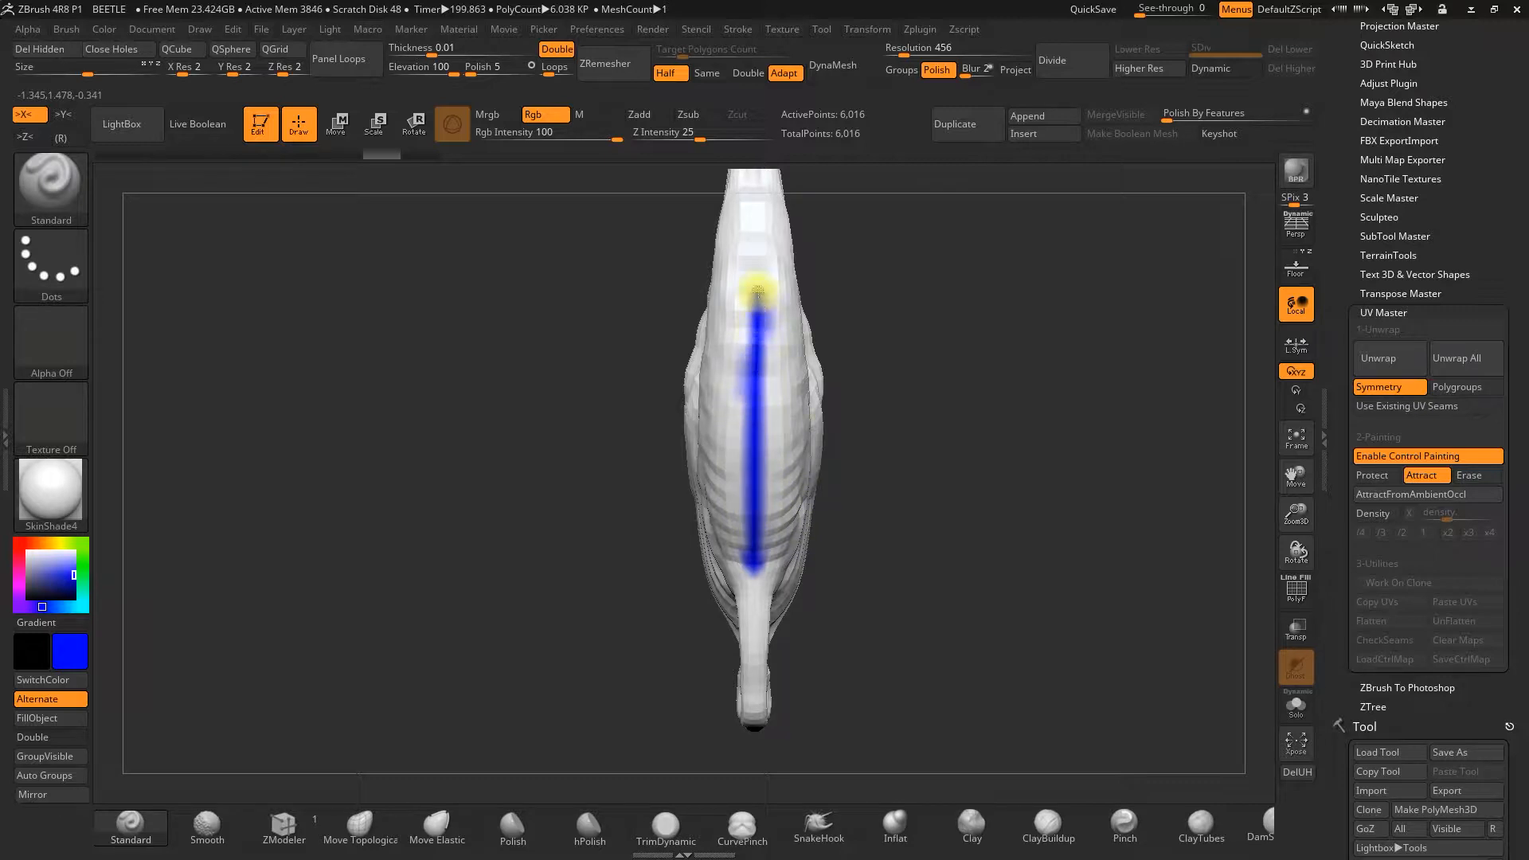
alt+drag(876, 297, 892, 524)
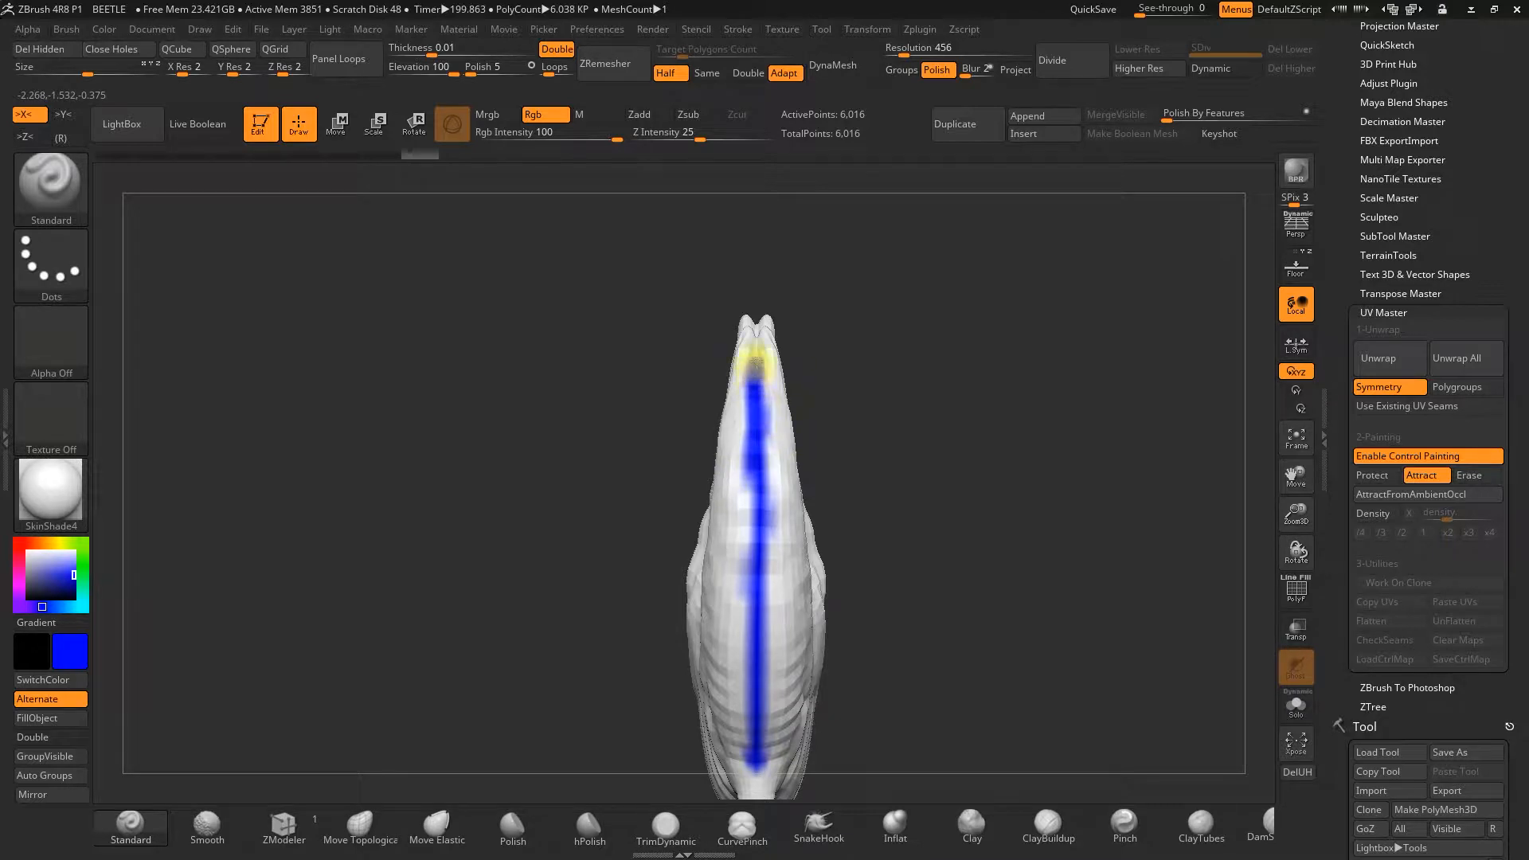
mouse_move(913, 326)
mouse_down()
mouse_move(930, 592)
mouse_move(744, 485)
mouse_up()
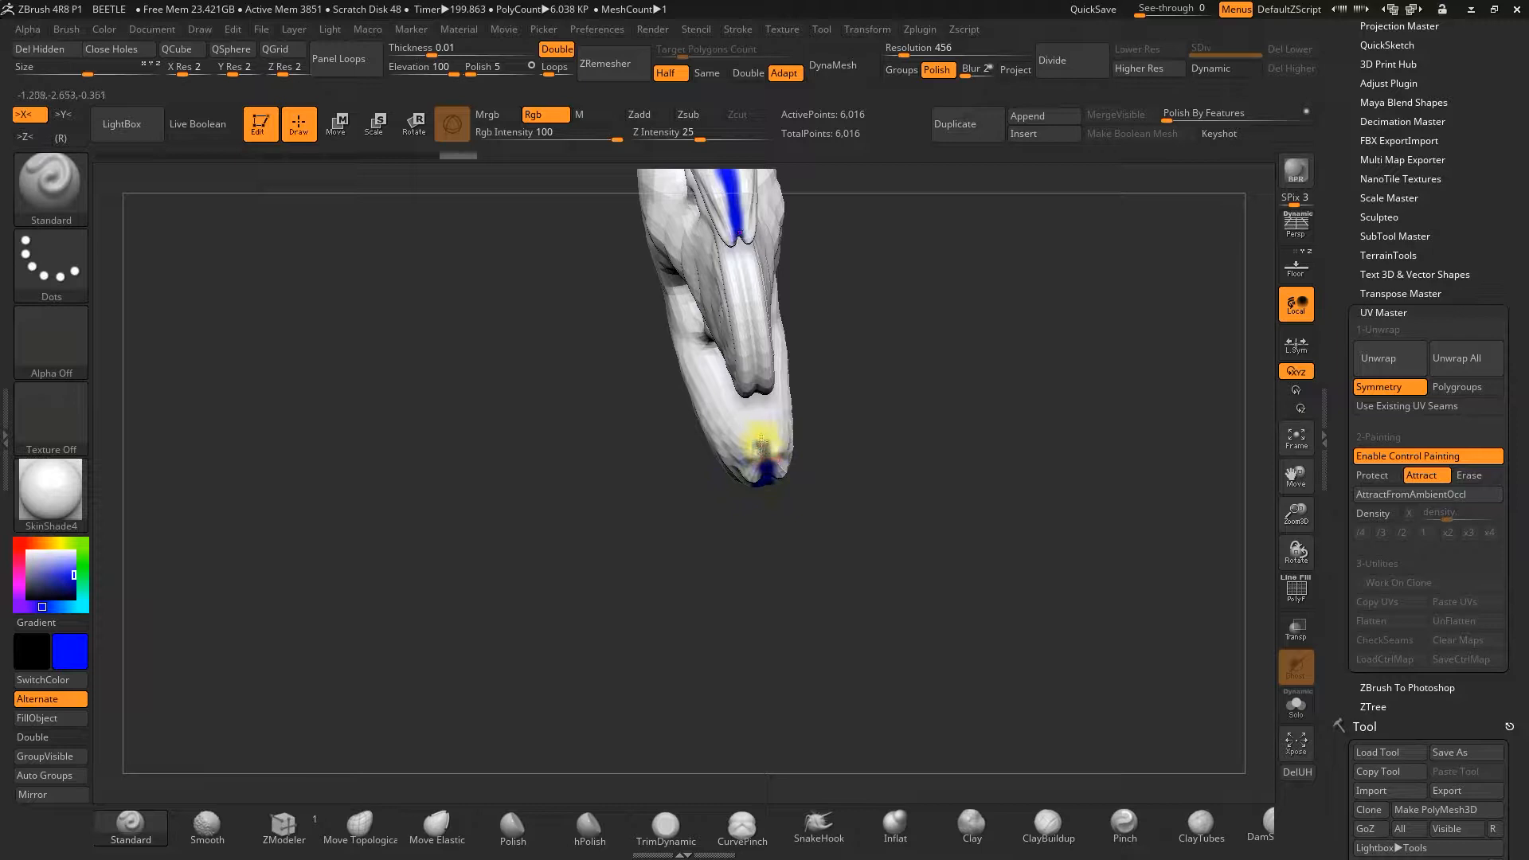
drag(795, 437, 1053, 643)
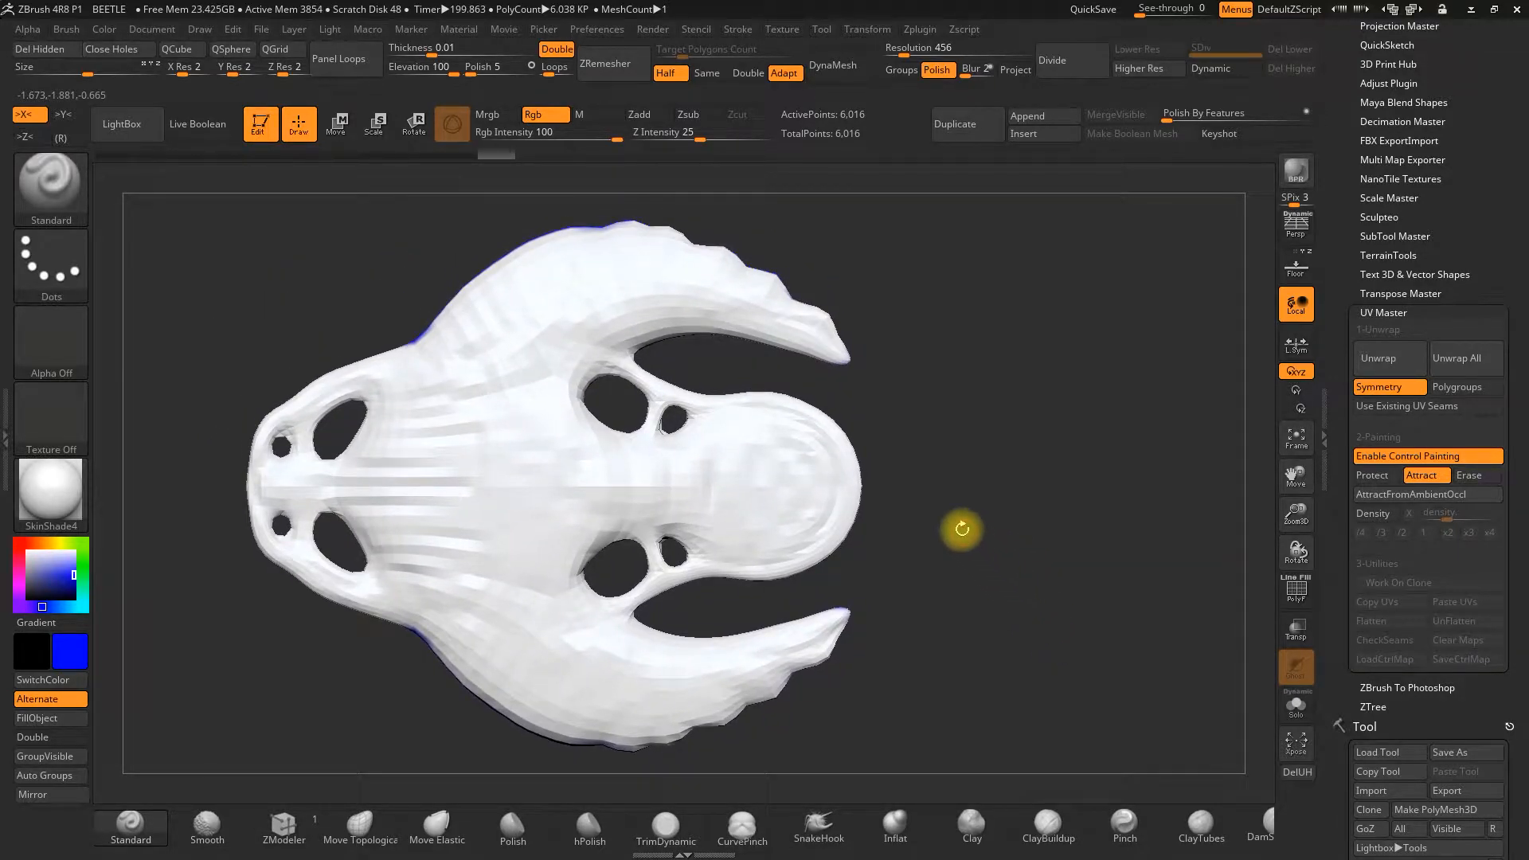
mouse_move(955, 501)
mouse_down()
mouse_move(1020, 513)
mouse_move(928, 488)
mouse_move(945, 499)
mouse_move(825, 491)
mouse_move(812, 526)
mouse_move(836, 587)
mouse_move(818, 604)
mouse_move(833, 608)
mouse_up()
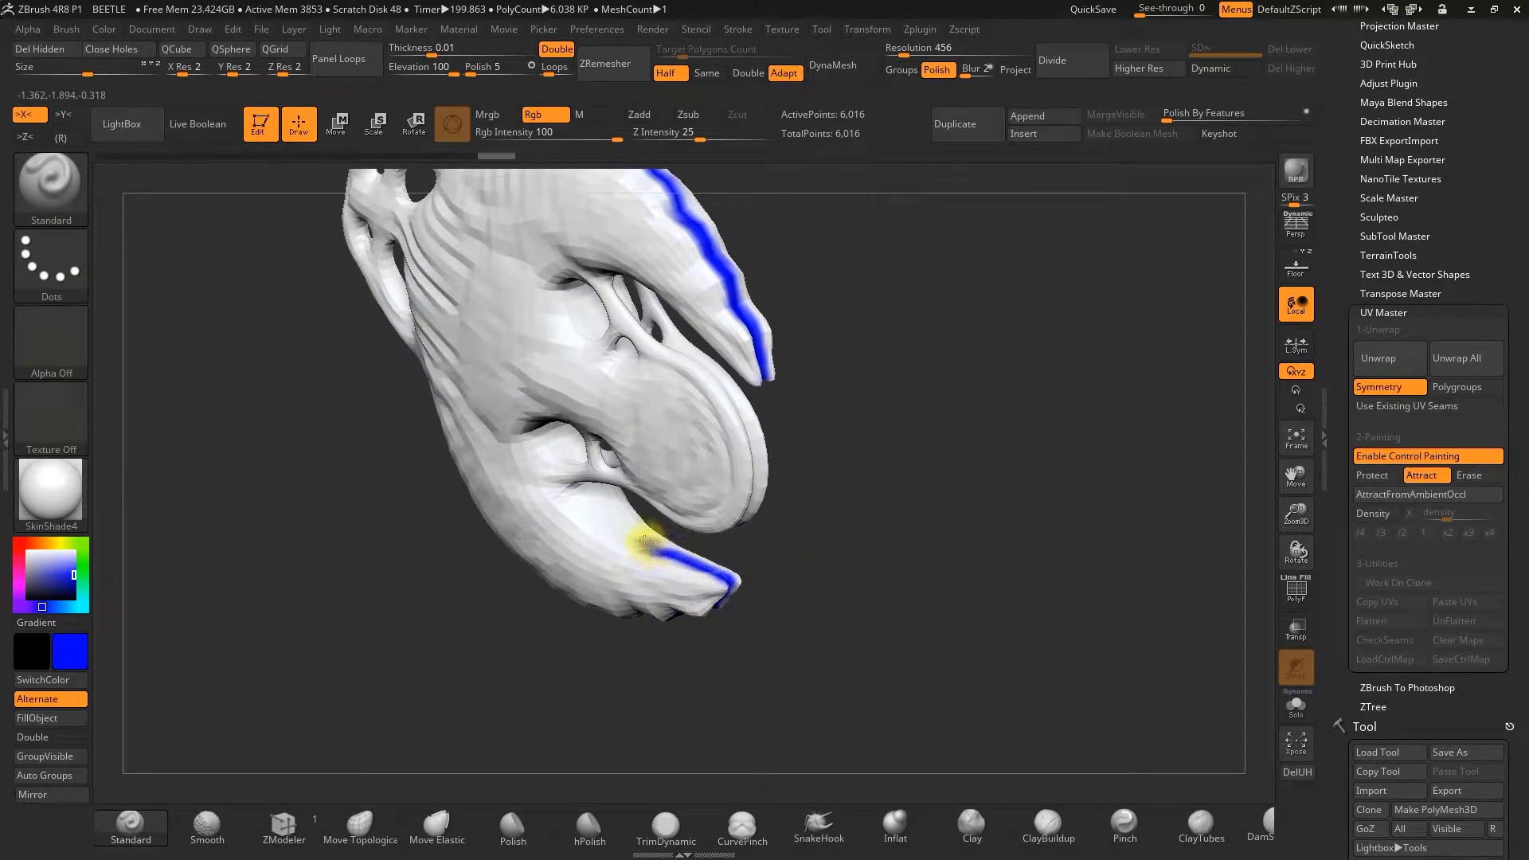
- Extend the Attract seam along the wings' inner edges toward the openings beside the rounded central lobe
drag(785, 536, 916, 518)
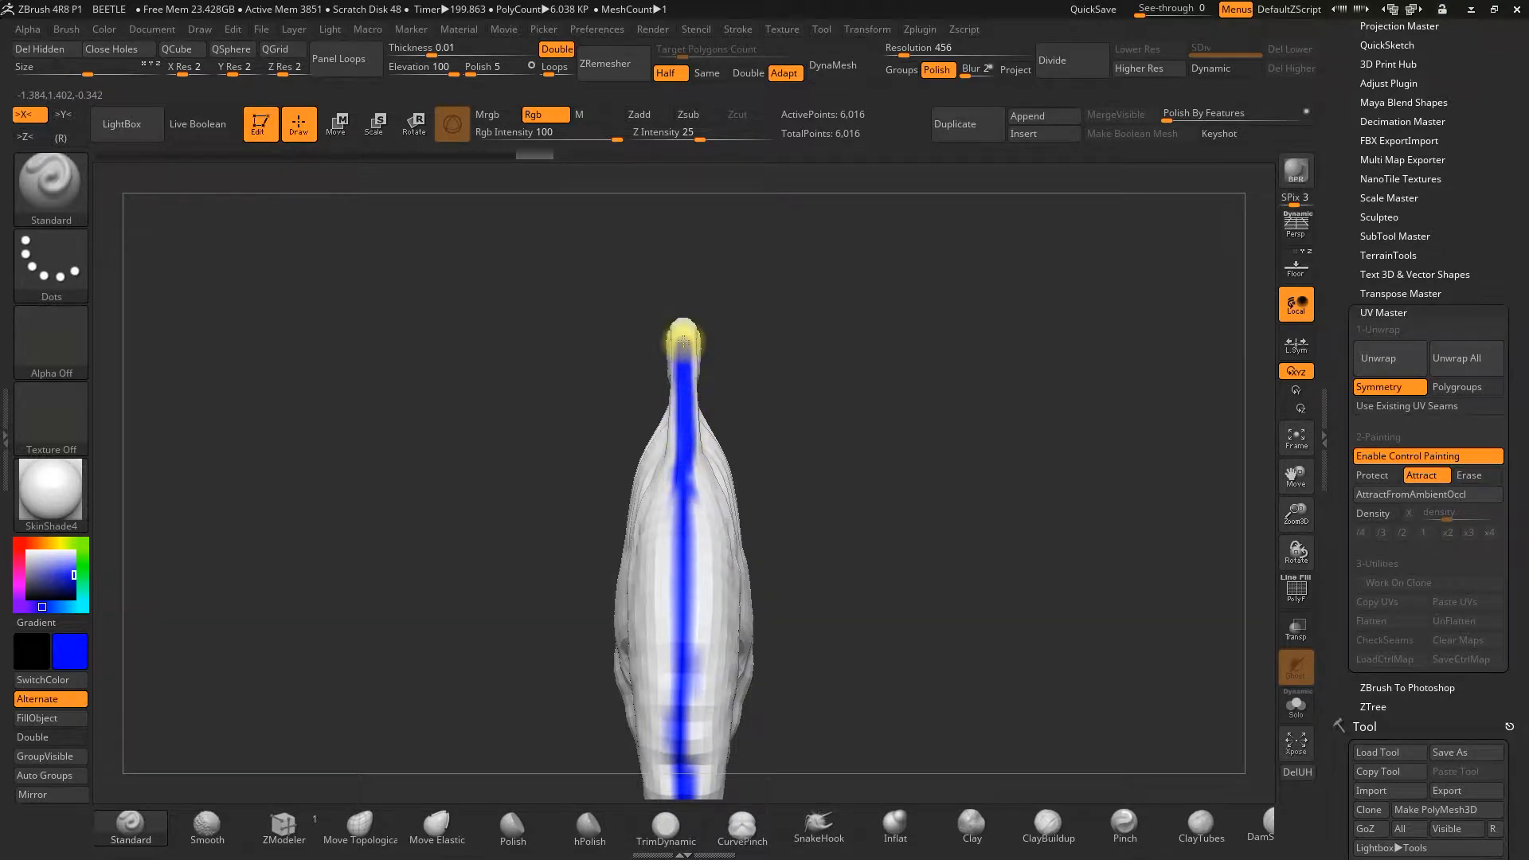
drag(689, 304, 905, 413)
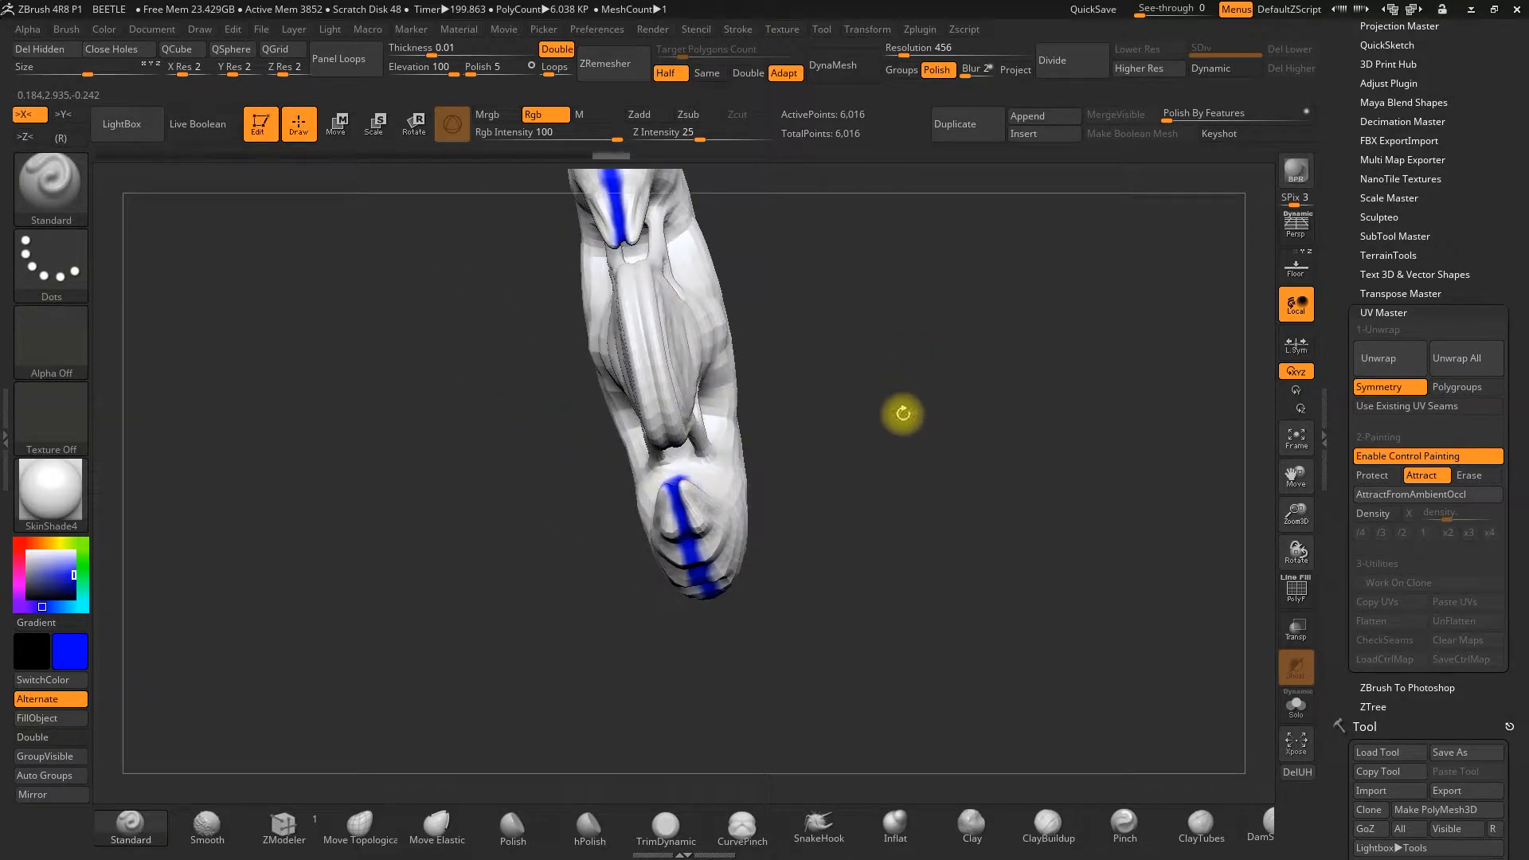
drag(772, 470, 796, 478)
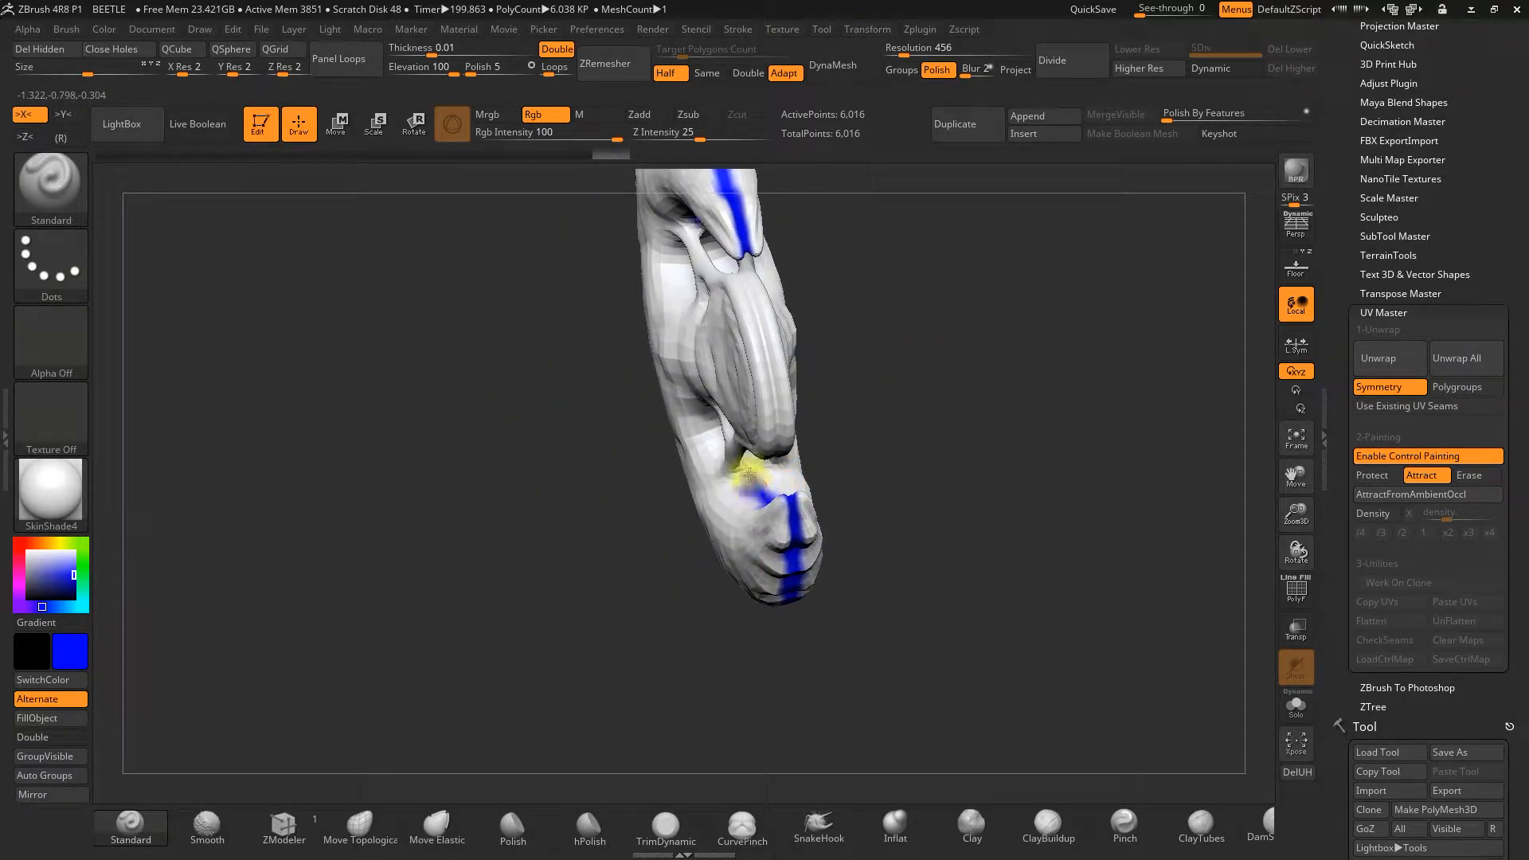
drag(829, 468, 980, 502)
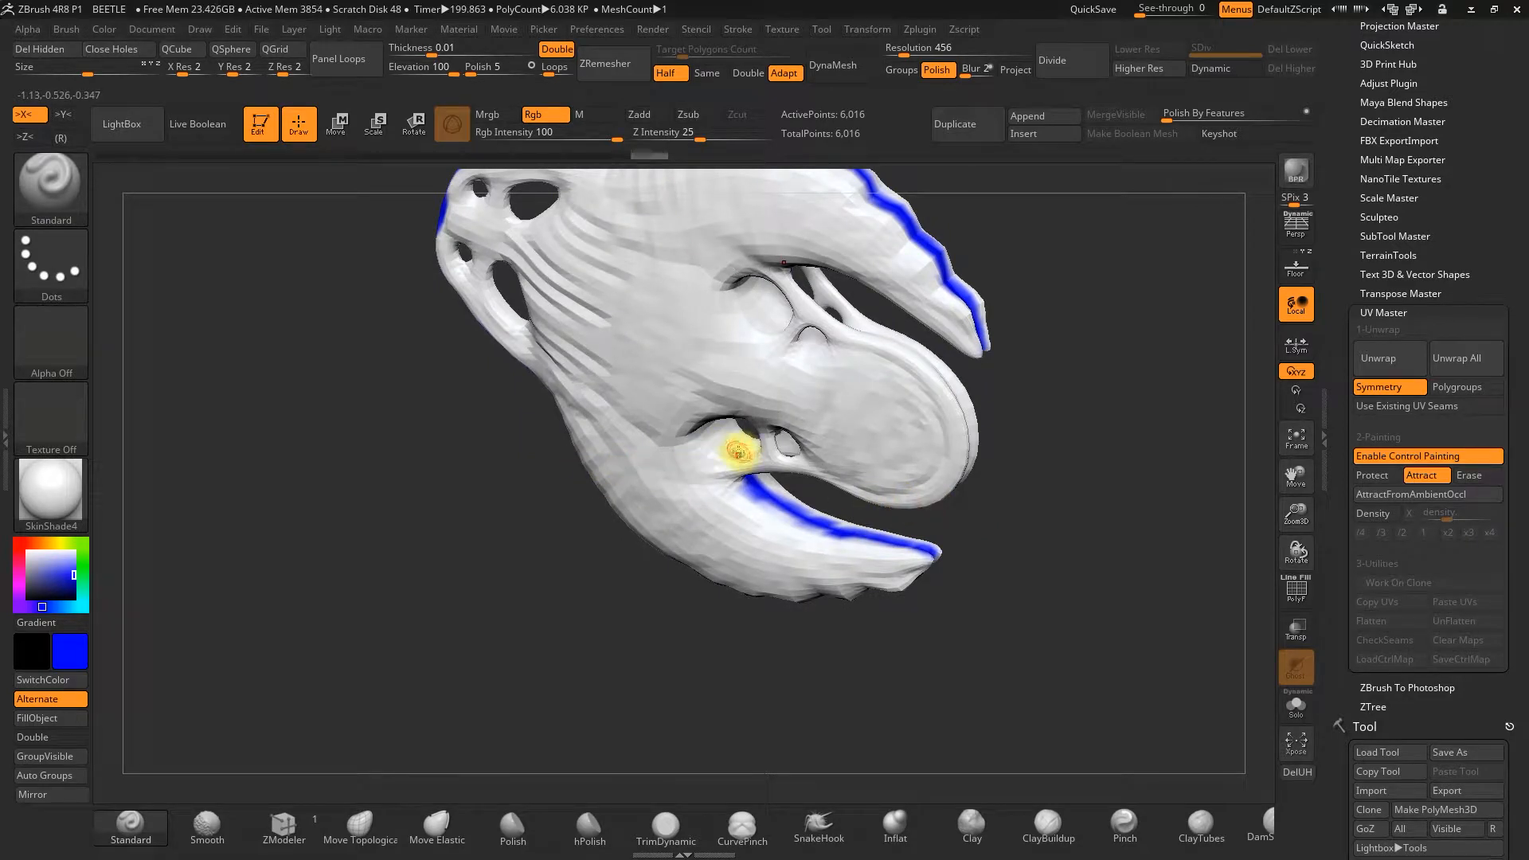
- Undo the stray strokes and continue the Attract seam on the inner walls of the large openings beside the lobe
key(ctrl+z)
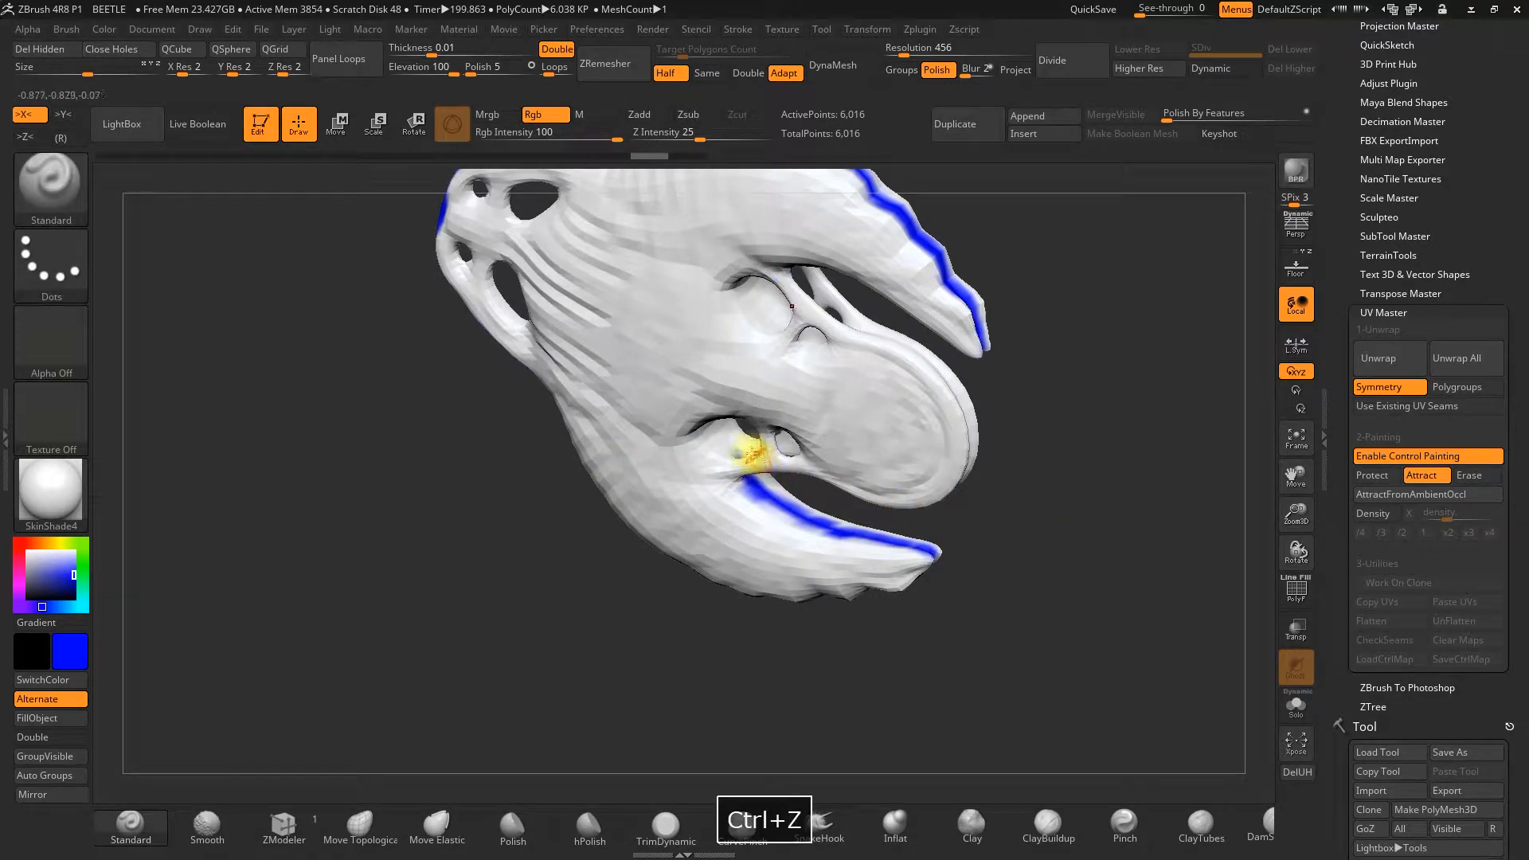
mouse_move(1181, 594)
mouse_down()
mouse_move(1167, 533)
mouse_move(791, 475)
mouse_move(743, 459)
mouse_move(720, 425)
mouse_up()
key(ctrl+z)
key(ctrl+z)
mouse_move(1092, 543)
mouse_down()
mouse_move(1011, 446)
mouse_move(1003, 395)
mouse_move(794, 344)
mouse_up()
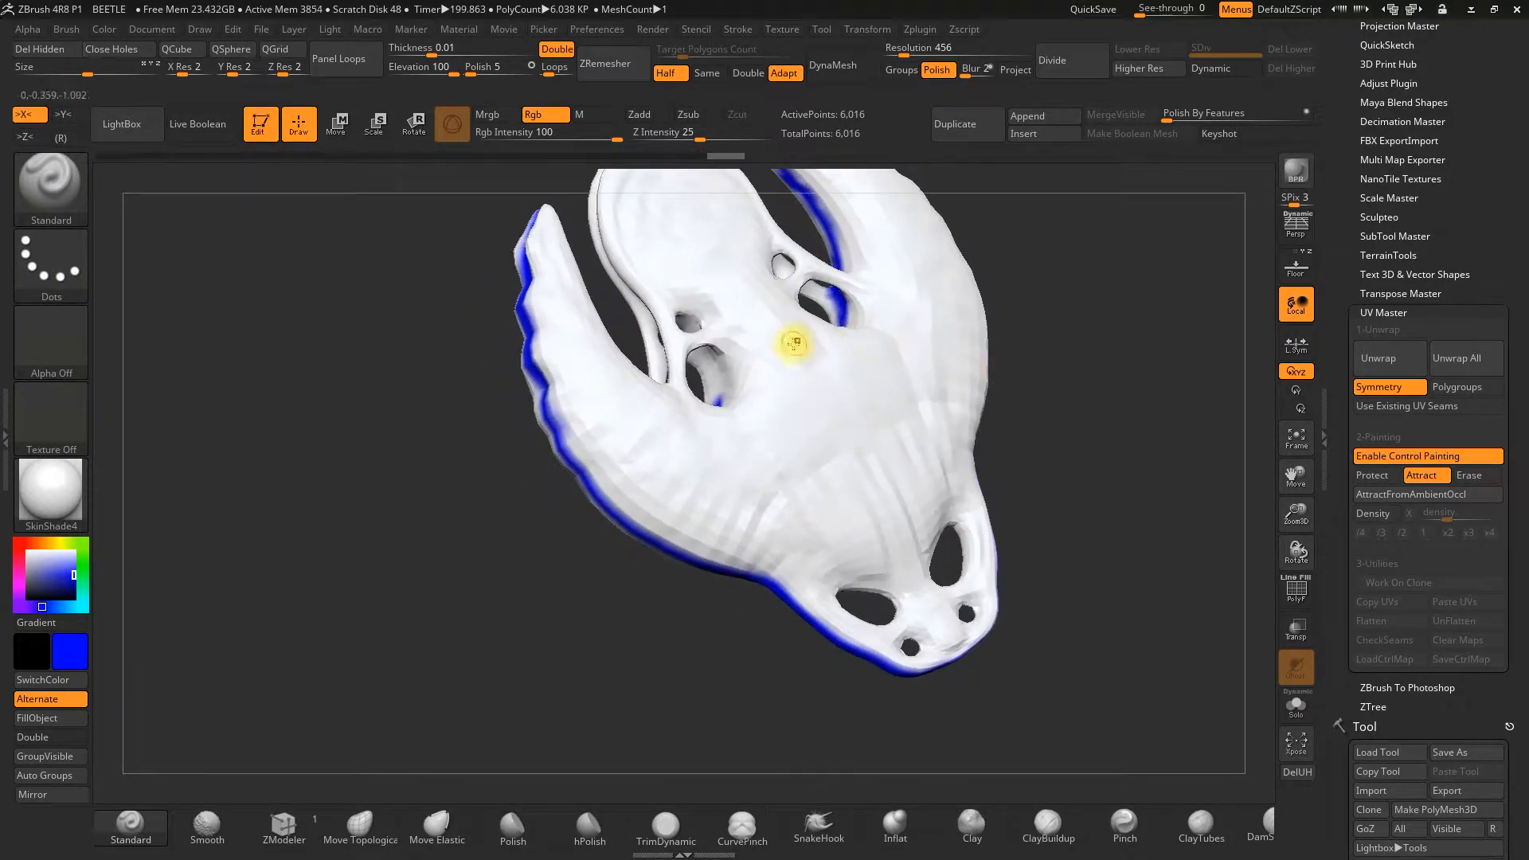
key(ctrl+z)
mouse_move(467, 643)
mouse_down()
mouse_move(459, 675)
mouse_move(507, 648)
mouse_up()
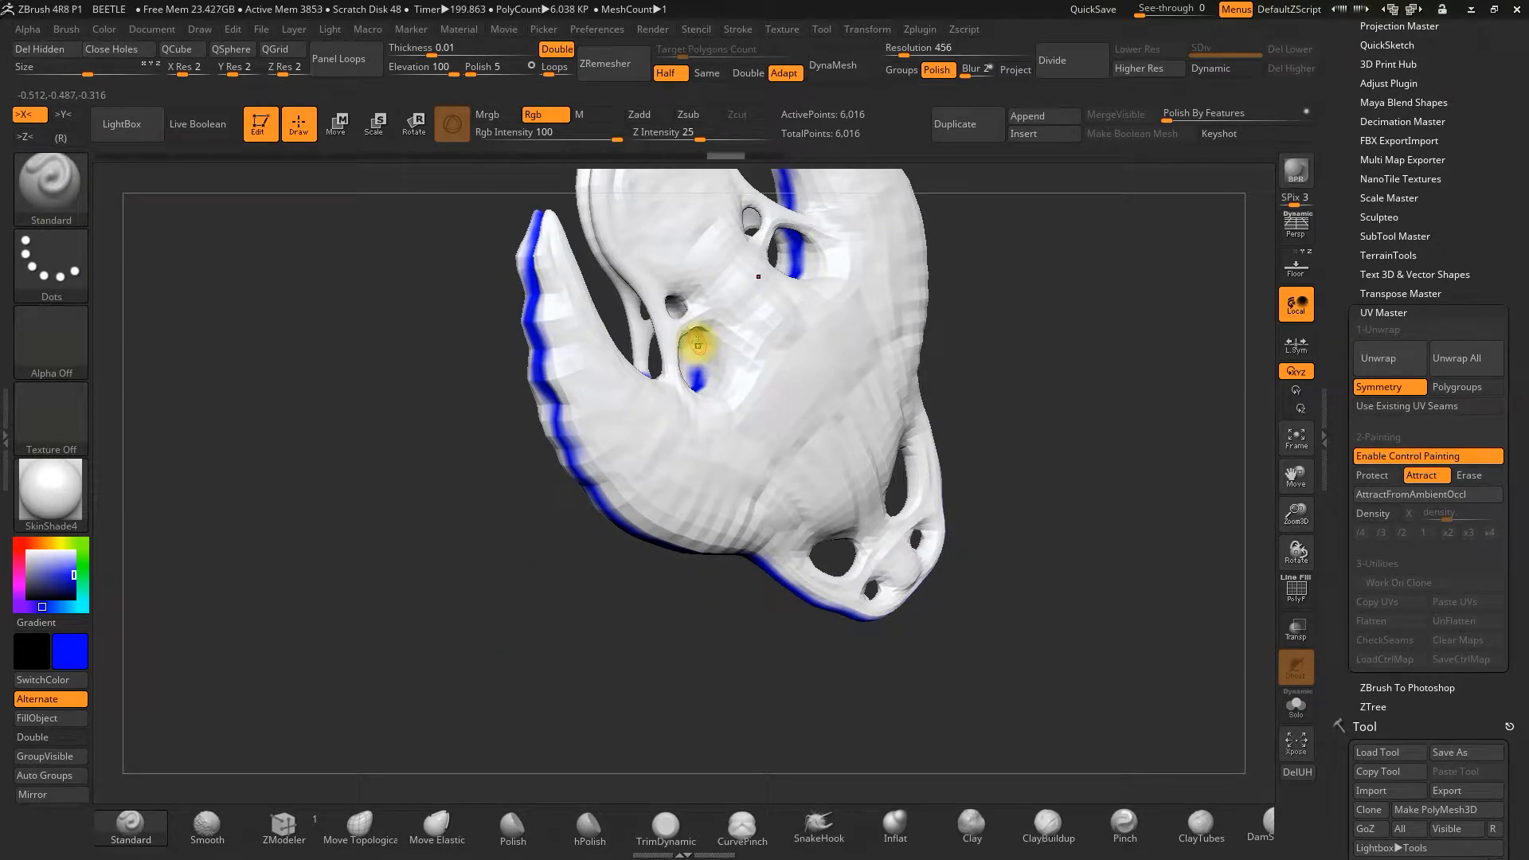
mouse_move(635, 562)
mouse_down()
mouse_move(631, 656)
mouse_move(662, 665)
mouse_move(710, 613)
mouse_move(981, 531)
mouse_move(924, 597)
mouse_up()
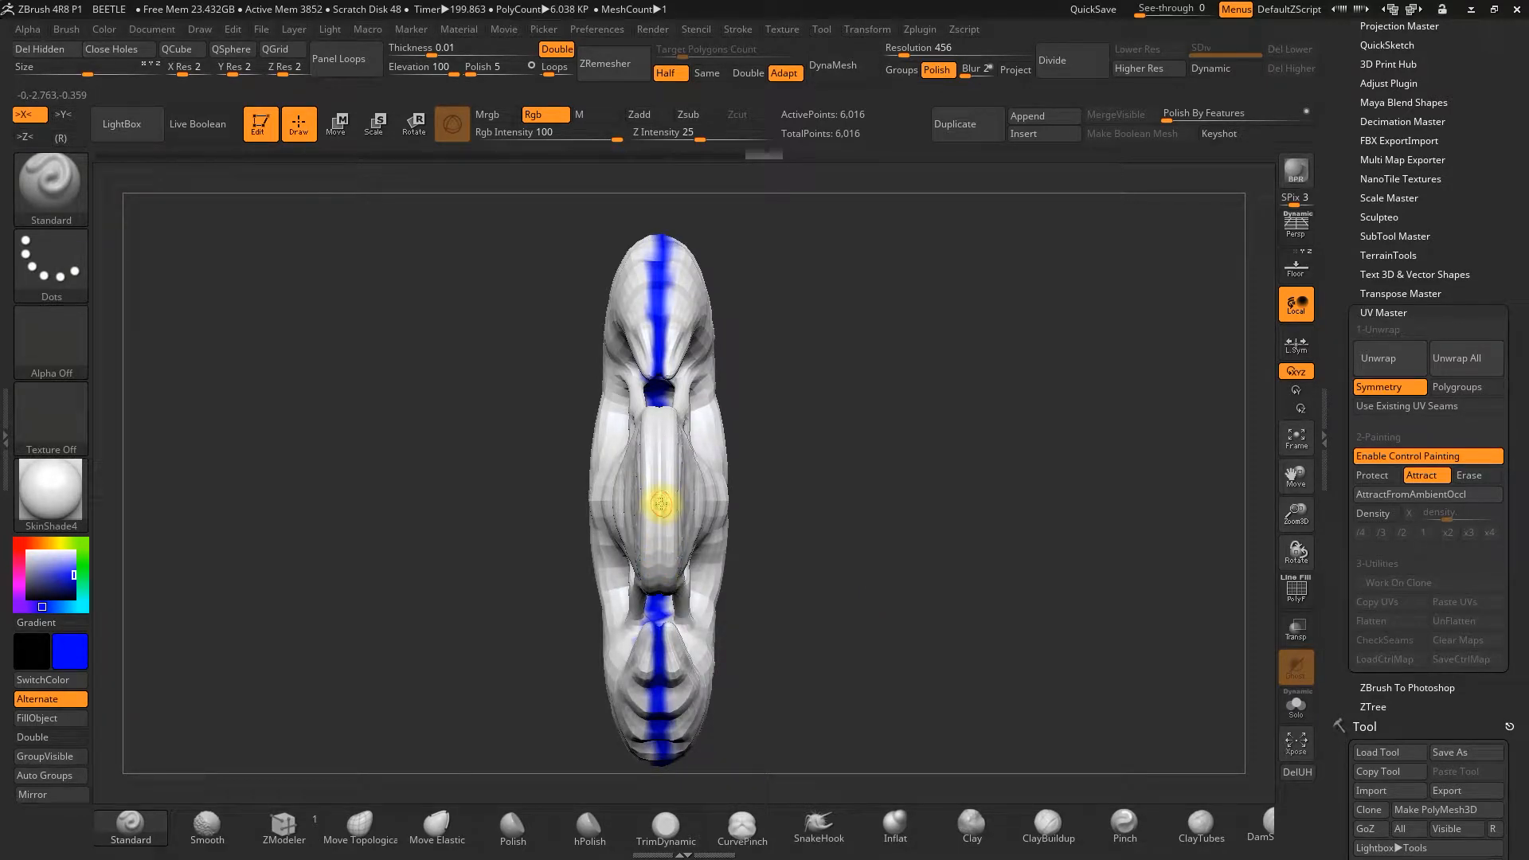
- Paint an Attract seam along the middle of the rounded central lobe's outer rim
drag(659, 556, 660, 582)
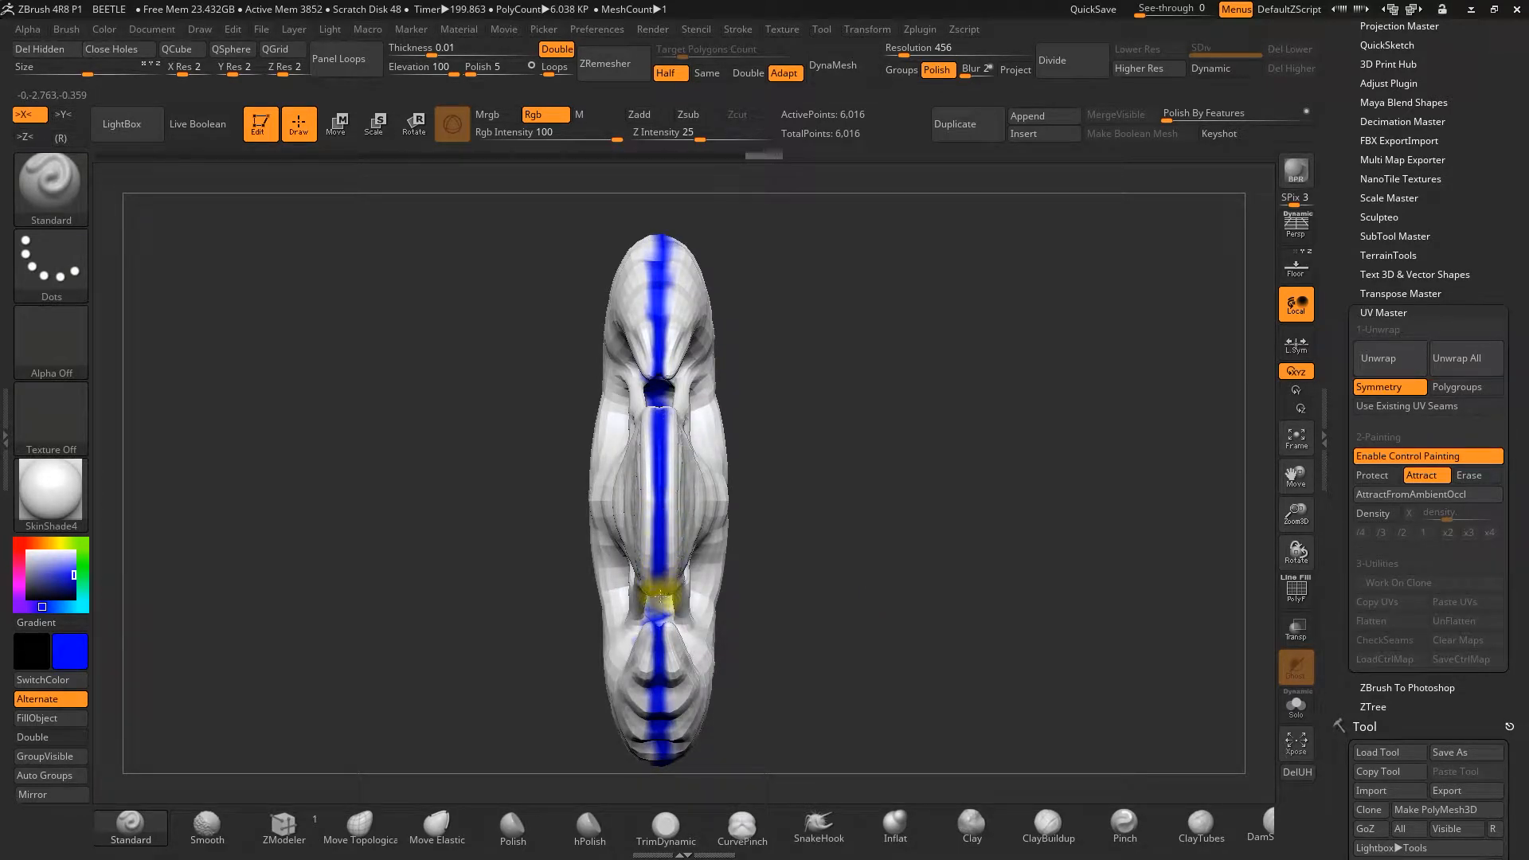
mouse_move(982, 448)
mouse_down()
mouse_move(983, 523)
mouse_move(1000, 509)
mouse_move(1019, 535)
mouse_up()
mouse_move(709, 562)
mouse_down()
mouse_move(867, 522)
mouse_move(829, 489)
mouse_move(836, 437)
mouse_move(891, 412)
mouse_move(887, 437)
mouse_move(870, 399)
mouse_move(828, 446)
mouse_move(816, 520)
mouse_up()
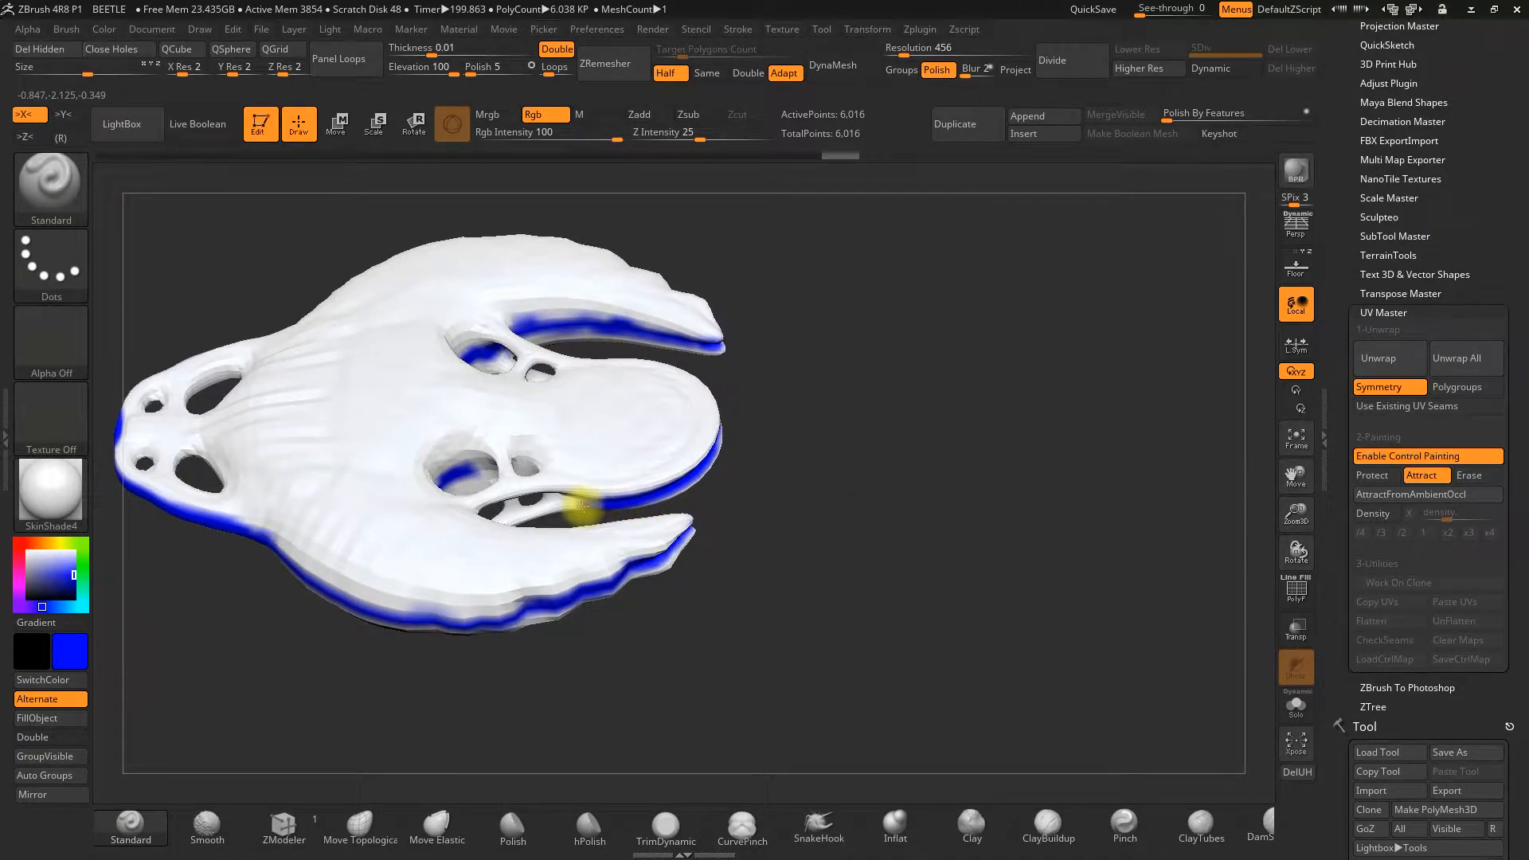
mouse_move(828, 508)
mouse_down()
mouse_move(857, 334)
mouse_move(819, 310)
mouse_up()
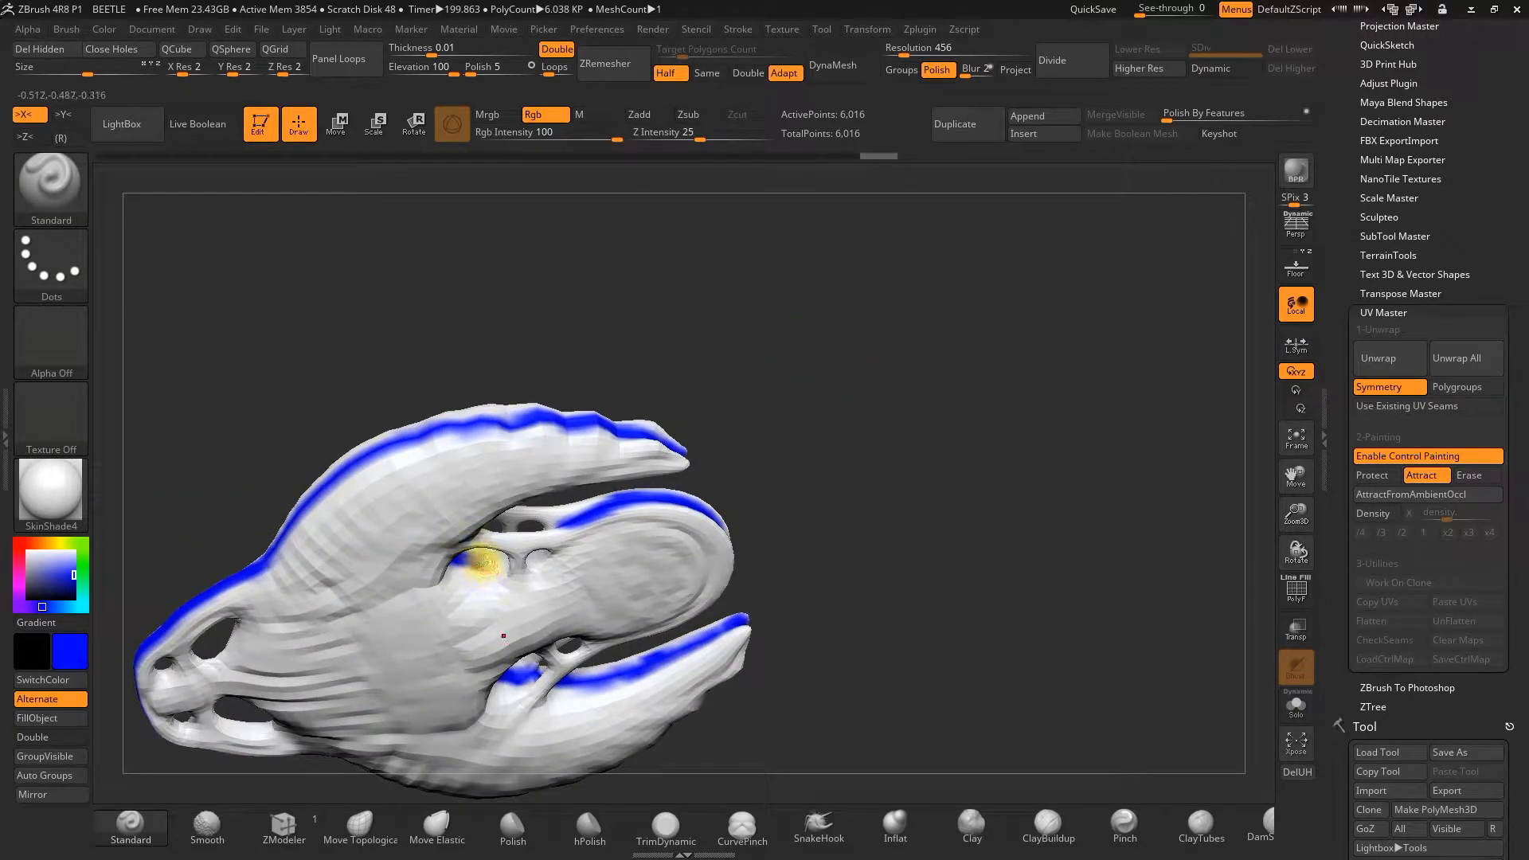
- Paint Attract seams inside the large and small openings next to the lobe and extend the lobe's rim seam toward them
mouse_move(931, 507)
mouse_down()
mouse_move(904, 590)
mouse_move(969, 711)
mouse_up()
alt+drag(814, 542, 978, 425)
drag(1295, 516, 1292, 629)
mouse_move(1003, 538)
mouse_down()
mouse_move(948, 493)
mouse_move(788, 483)
mouse_up()
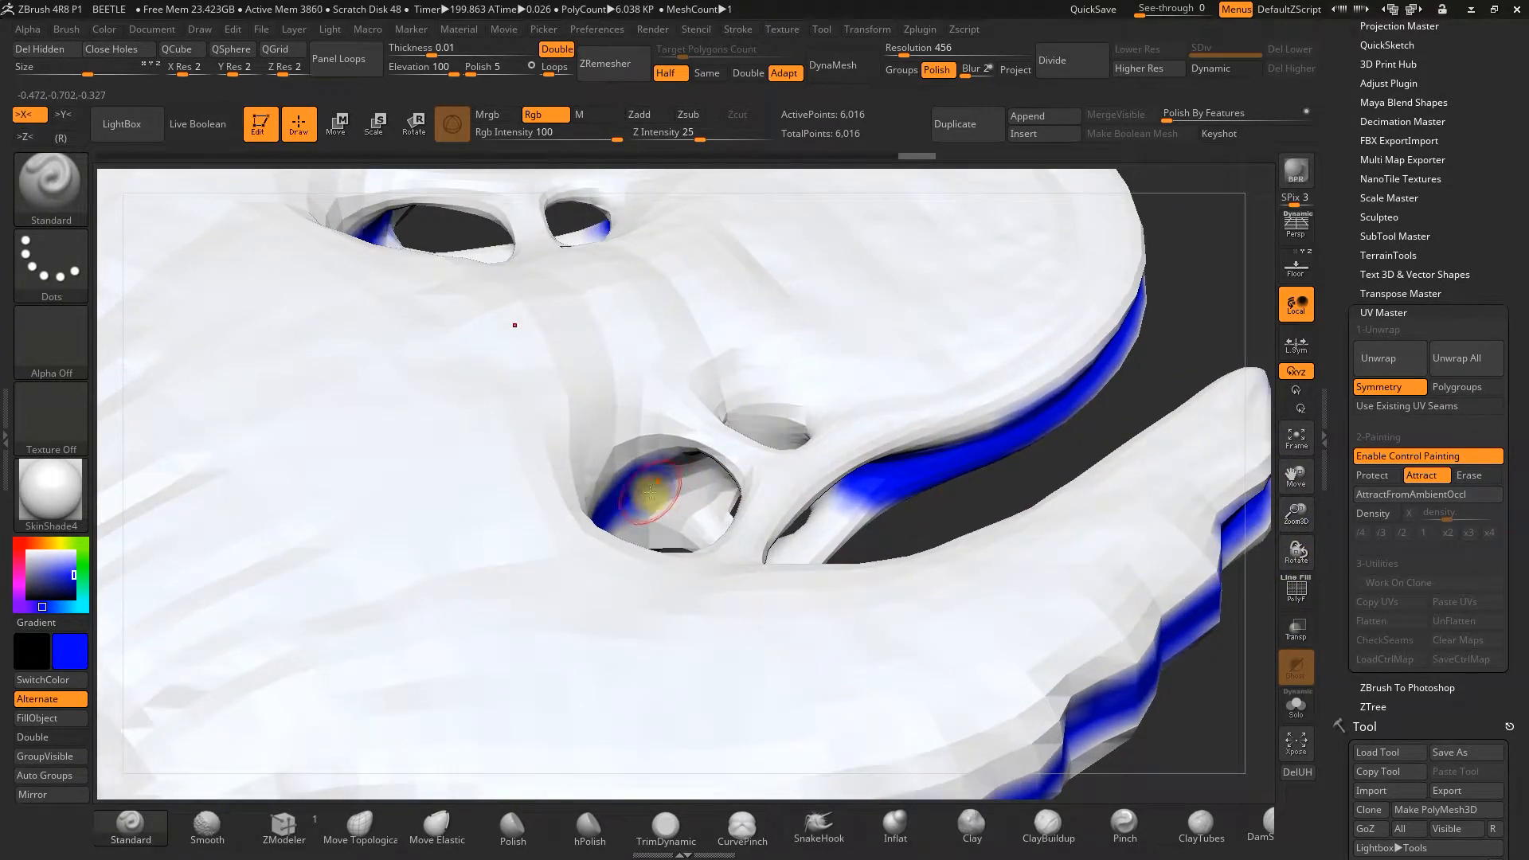
mouse_move(1017, 504)
mouse_down()
mouse_move(969, 512)
mouse_move(1035, 427)
mouse_move(987, 358)
mouse_move(980, 303)
mouse_move(871, 342)
mouse_up()
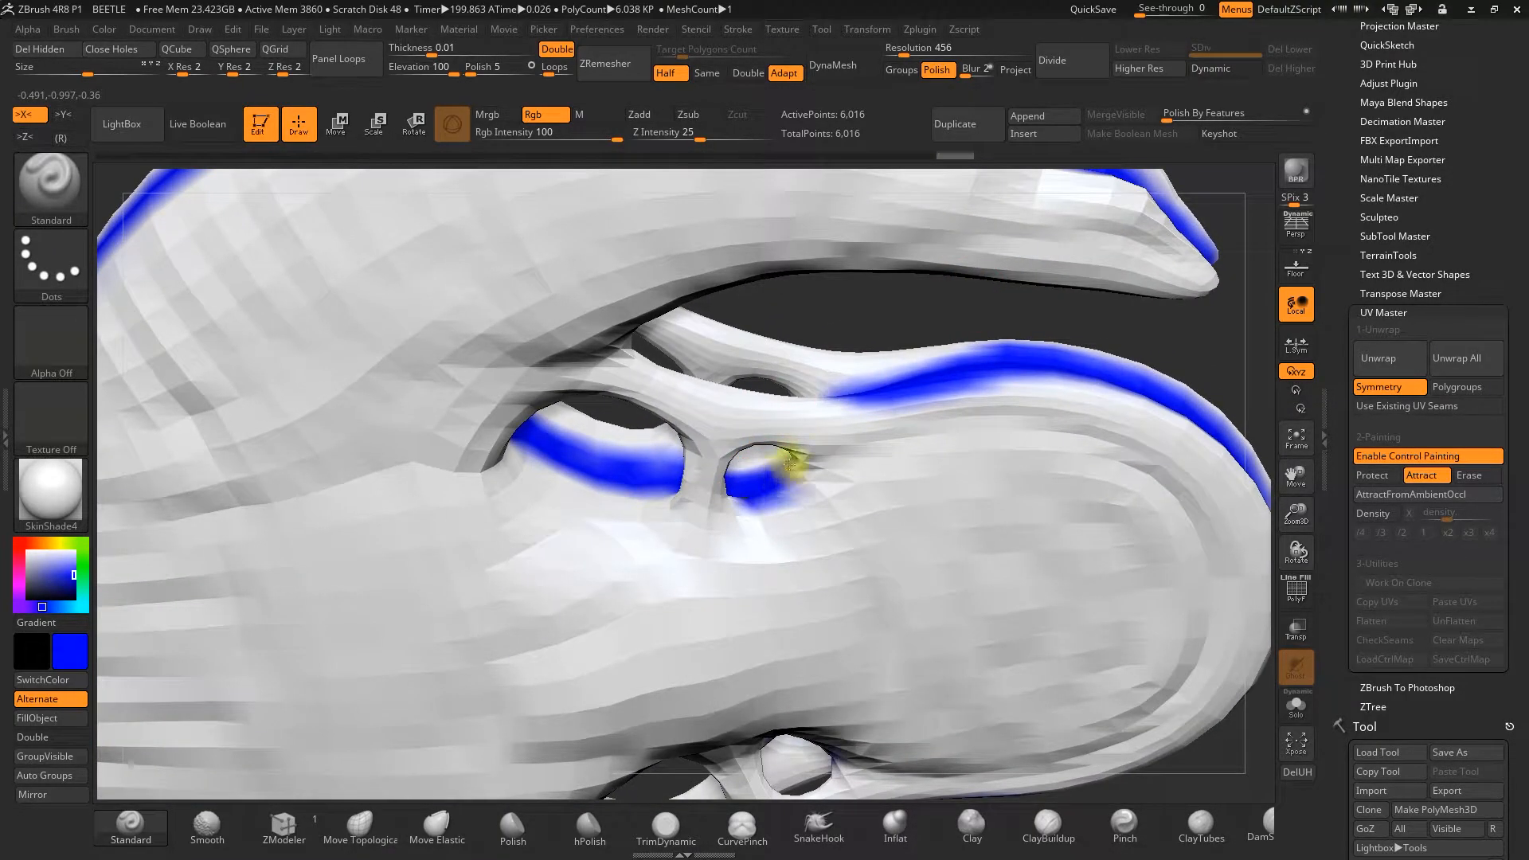
mouse_move(1030, 311)
mouse_down()
mouse_move(1061, 512)
mouse_move(1017, 495)
mouse_move(777, 533)
mouse_up()
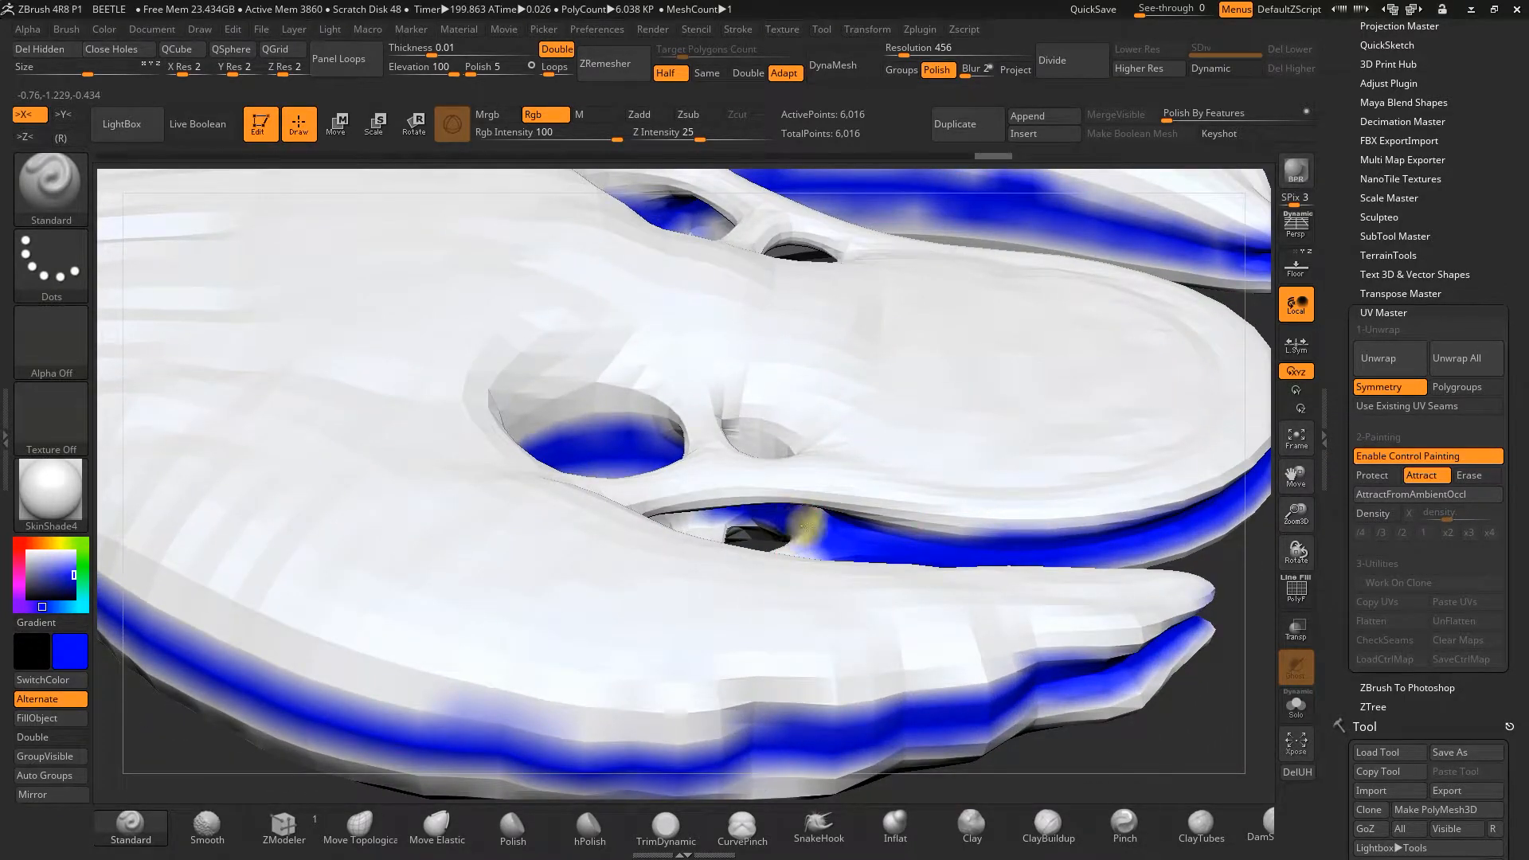
- Paint Attract marks across the thin strips joining the small openings to the central lobe's side edges
drag(1296, 516, 1254, 414)
drag(1163, 430, 1170, 554)
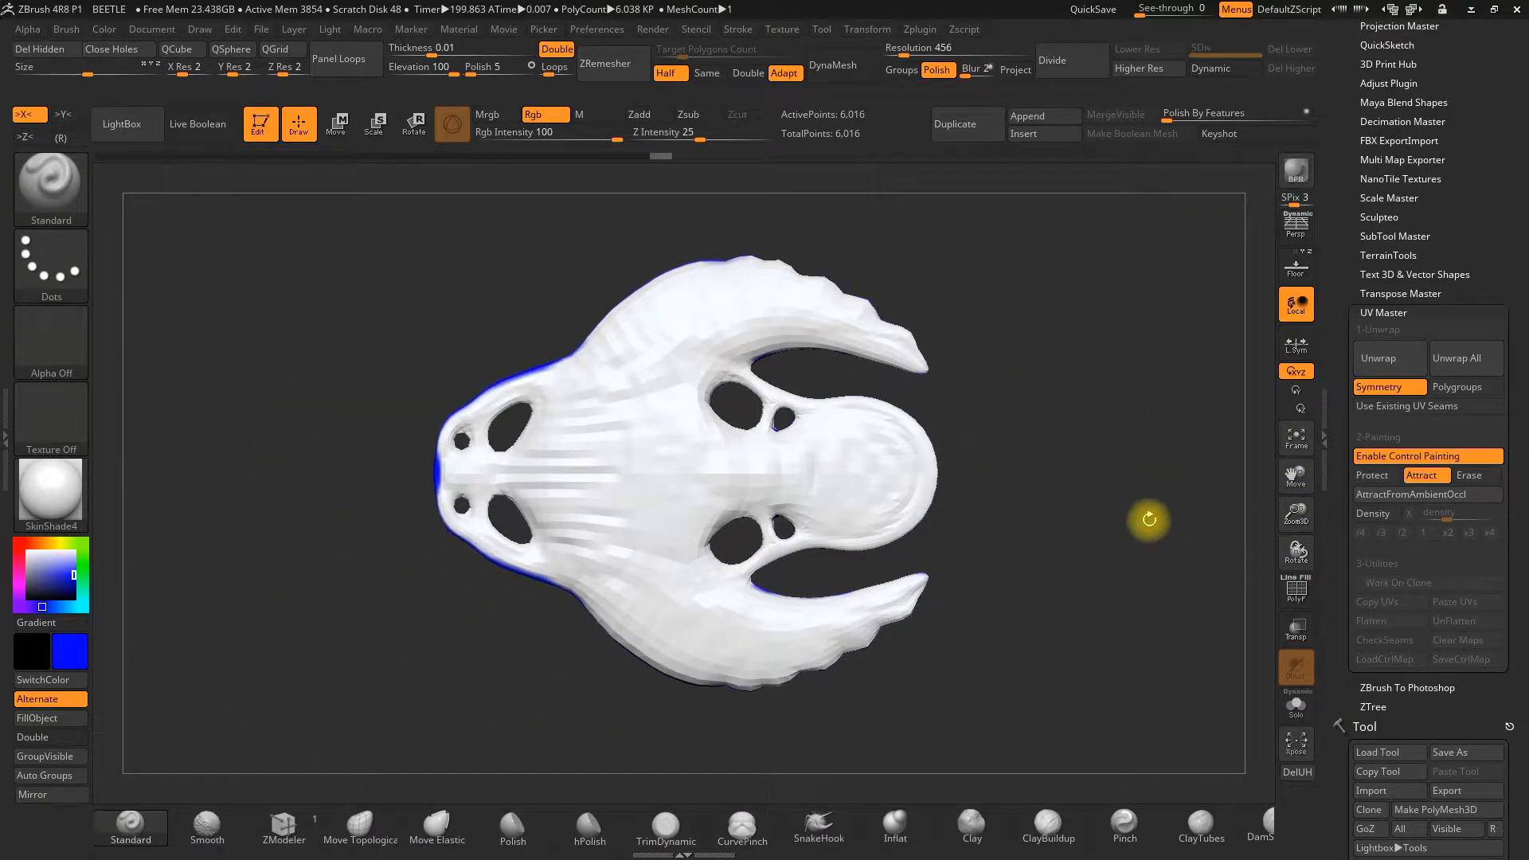
mouse_move(1293, 511)
mouse_down()
mouse_move(1120, 434)
mouse_move(1139, 460)
mouse_move(1075, 495)
mouse_move(979, 489)
mouse_up()
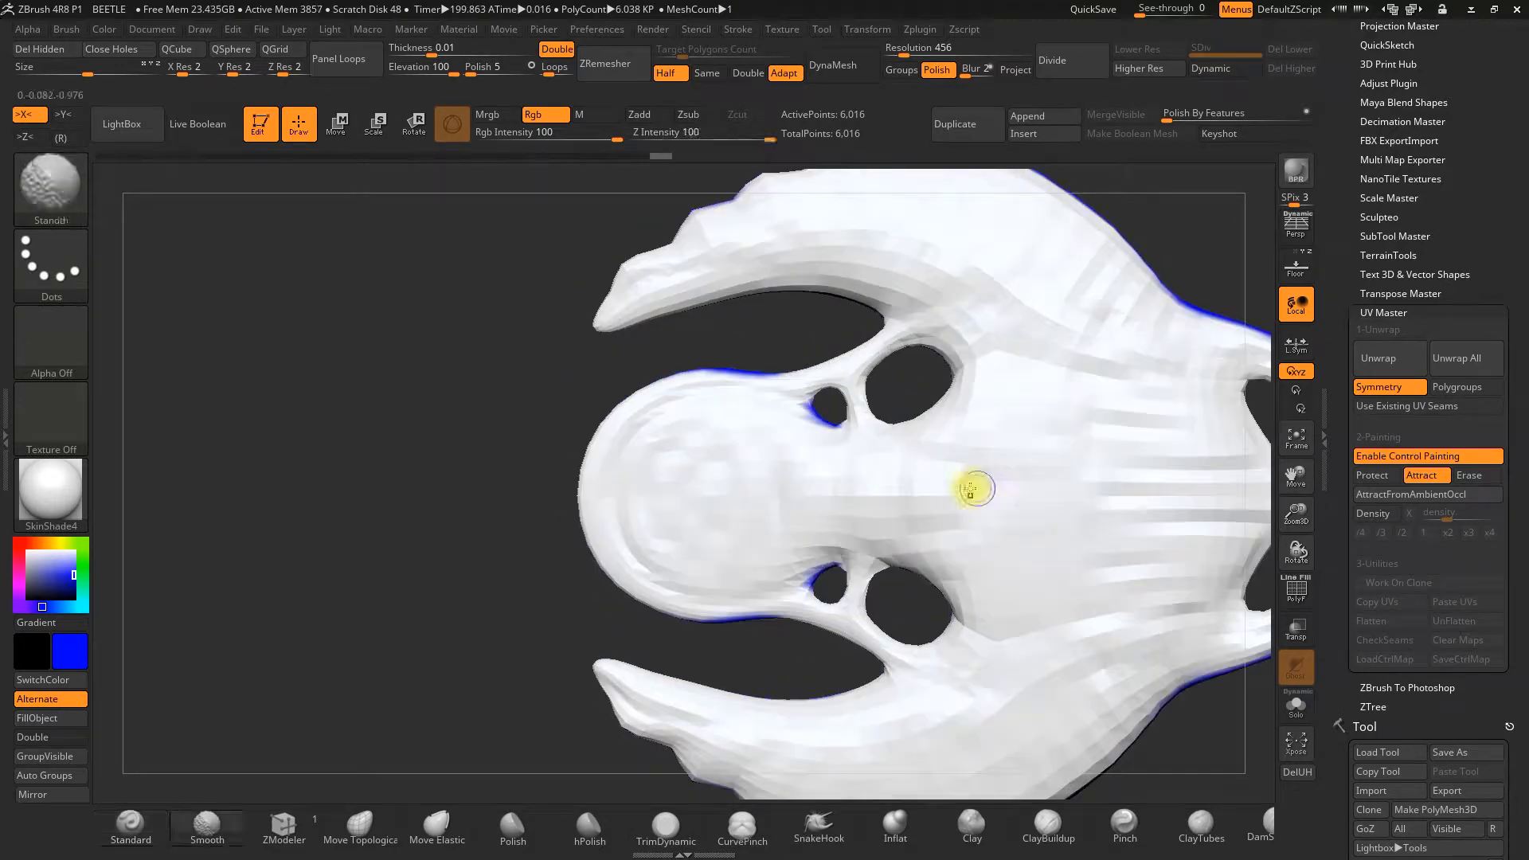
alt+drag(494, 444, 423, 537)
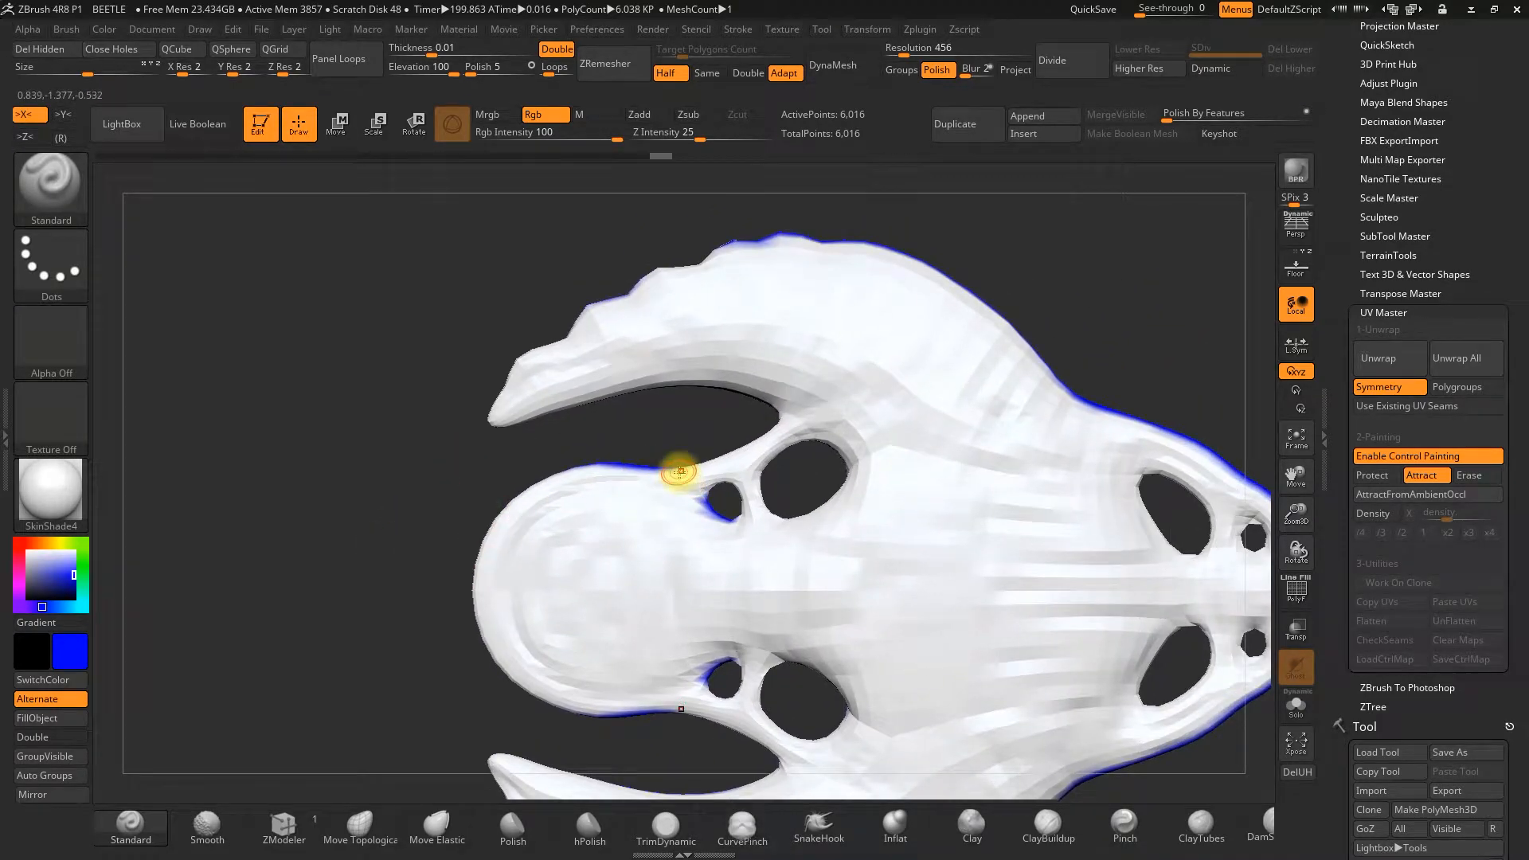
mouse_move(666, 438)
mouse_down()
mouse_move(789, 536)
mouse_move(819, 526)
mouse_up()
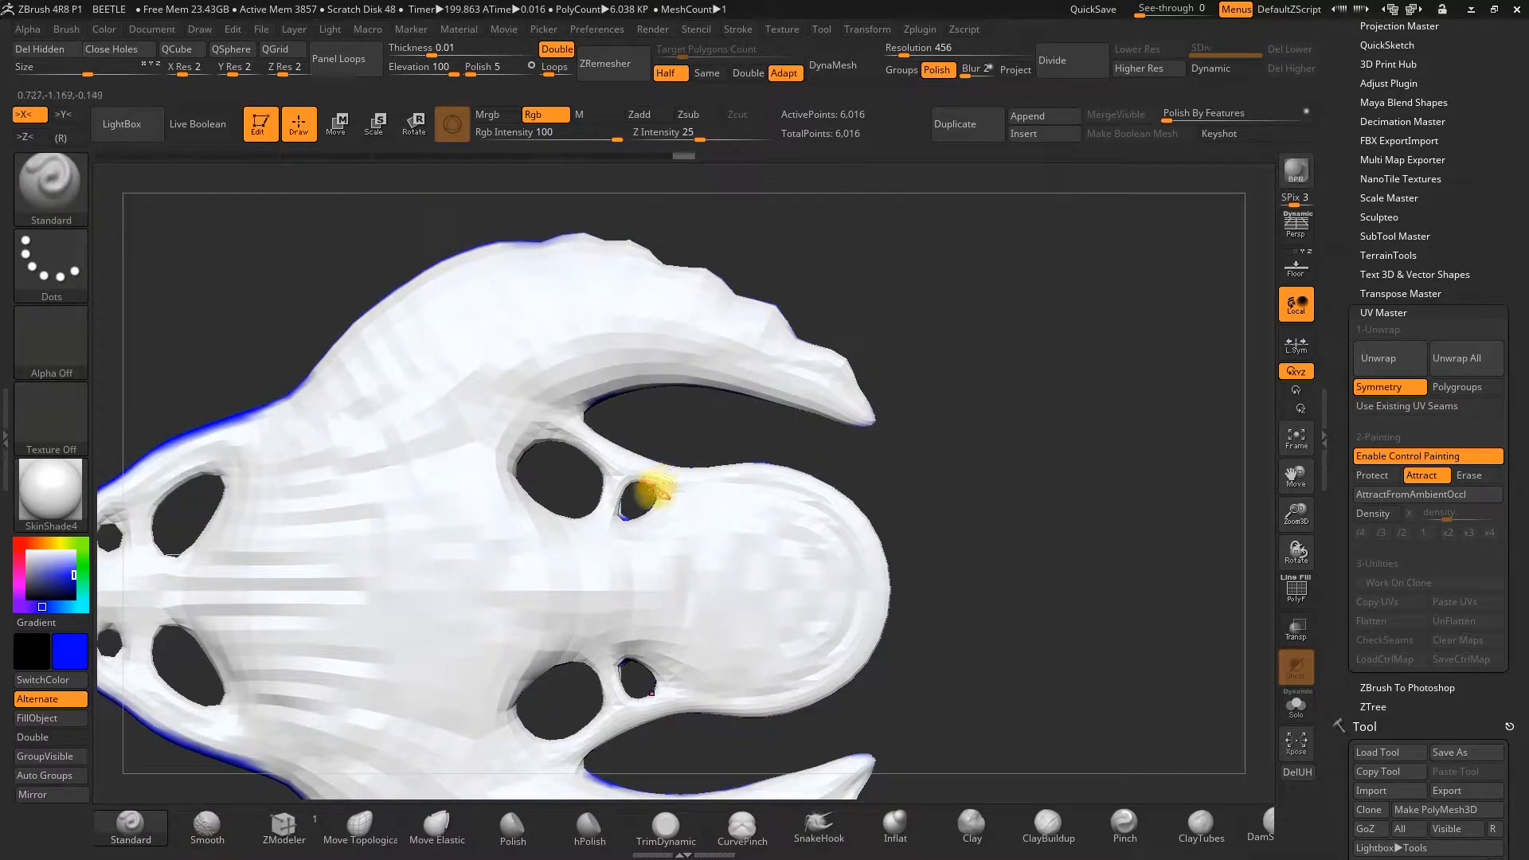
mouse_move(1052, 493)
mouse_down()
mouse_move(987, 611)
mouse_move(928, 666)
mouse_move(672, 542)
mouse_up()
mouse_move(608, 505)
mouse_down()
mouse_move(629, 500)
mouse_move(629, 478)
mouse_move(693, 518)
mouse_move(751, 529)
mouse_move(663, 510)
mouse_move(658, 546)
mouse_move(607, 493)
mouse_up()
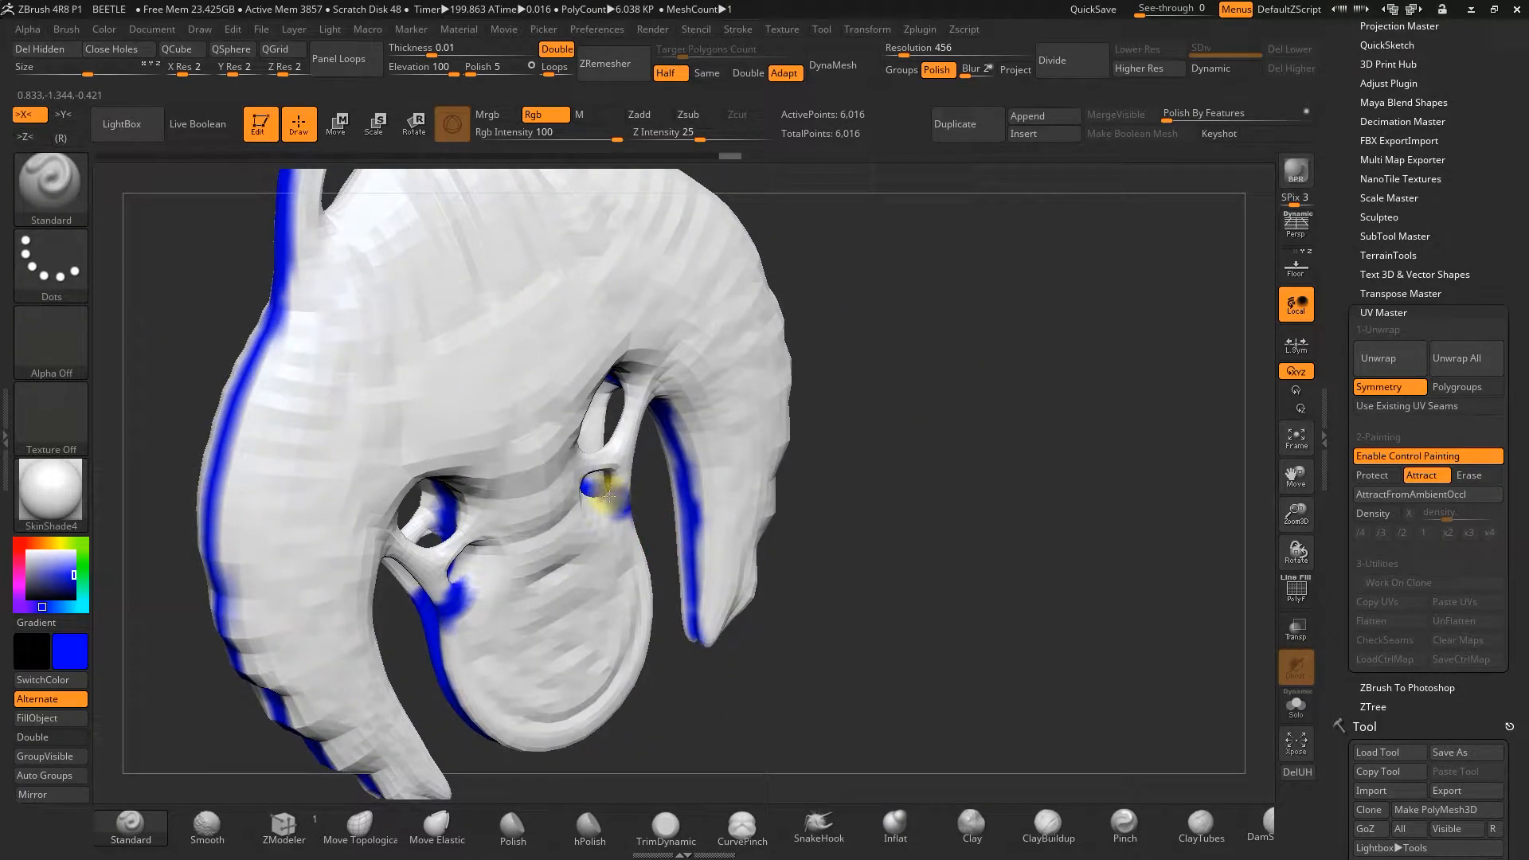
- Paint Attract marks across the strips connecting the large openings to the wings' inner edges
mouse_move(408, 688)
mouse_down()
mouse_move(386, 686)
mouse_move(391, 610)
mouse_move(364, 582)
mouse_up()
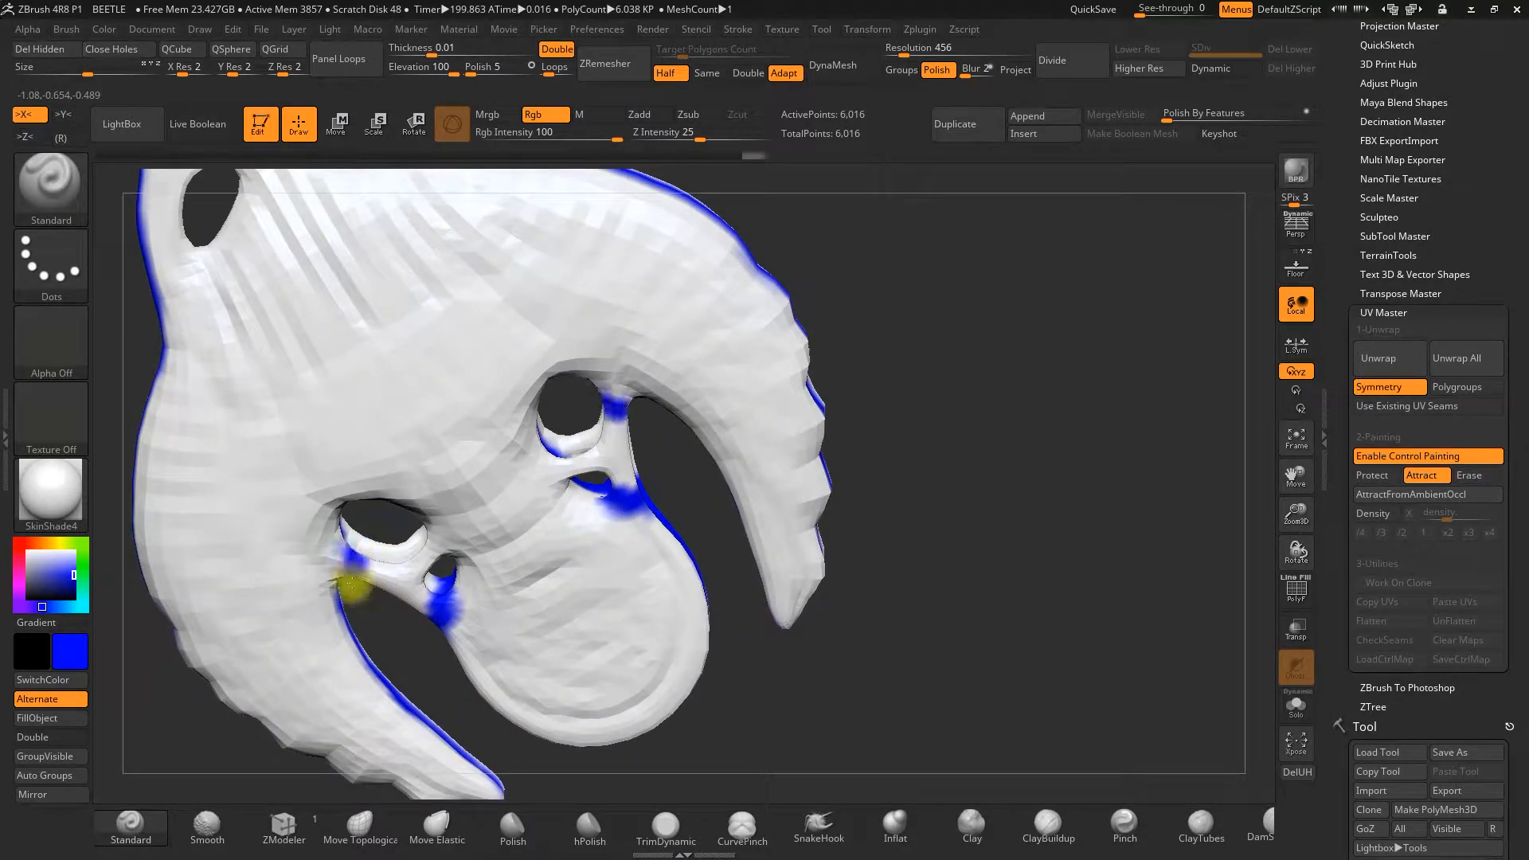
mouse_move(360, 540)
mouse_down()
mouse_move(379, 608)
mouse_move(536, 614)
mouse_move(459, 598)
mouse_up()
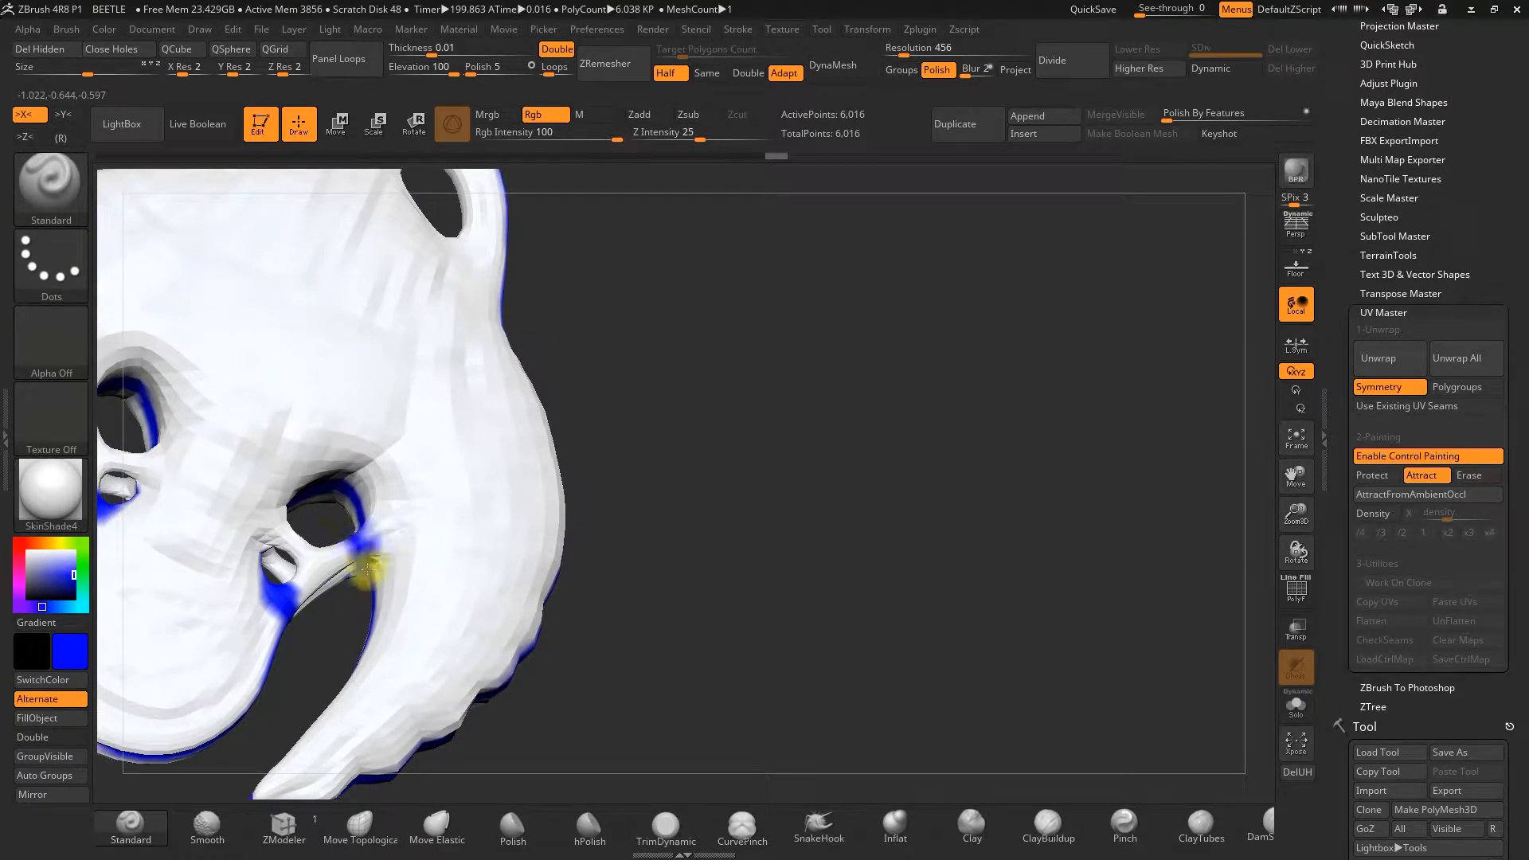
drag(364, 576, 1118, 429)
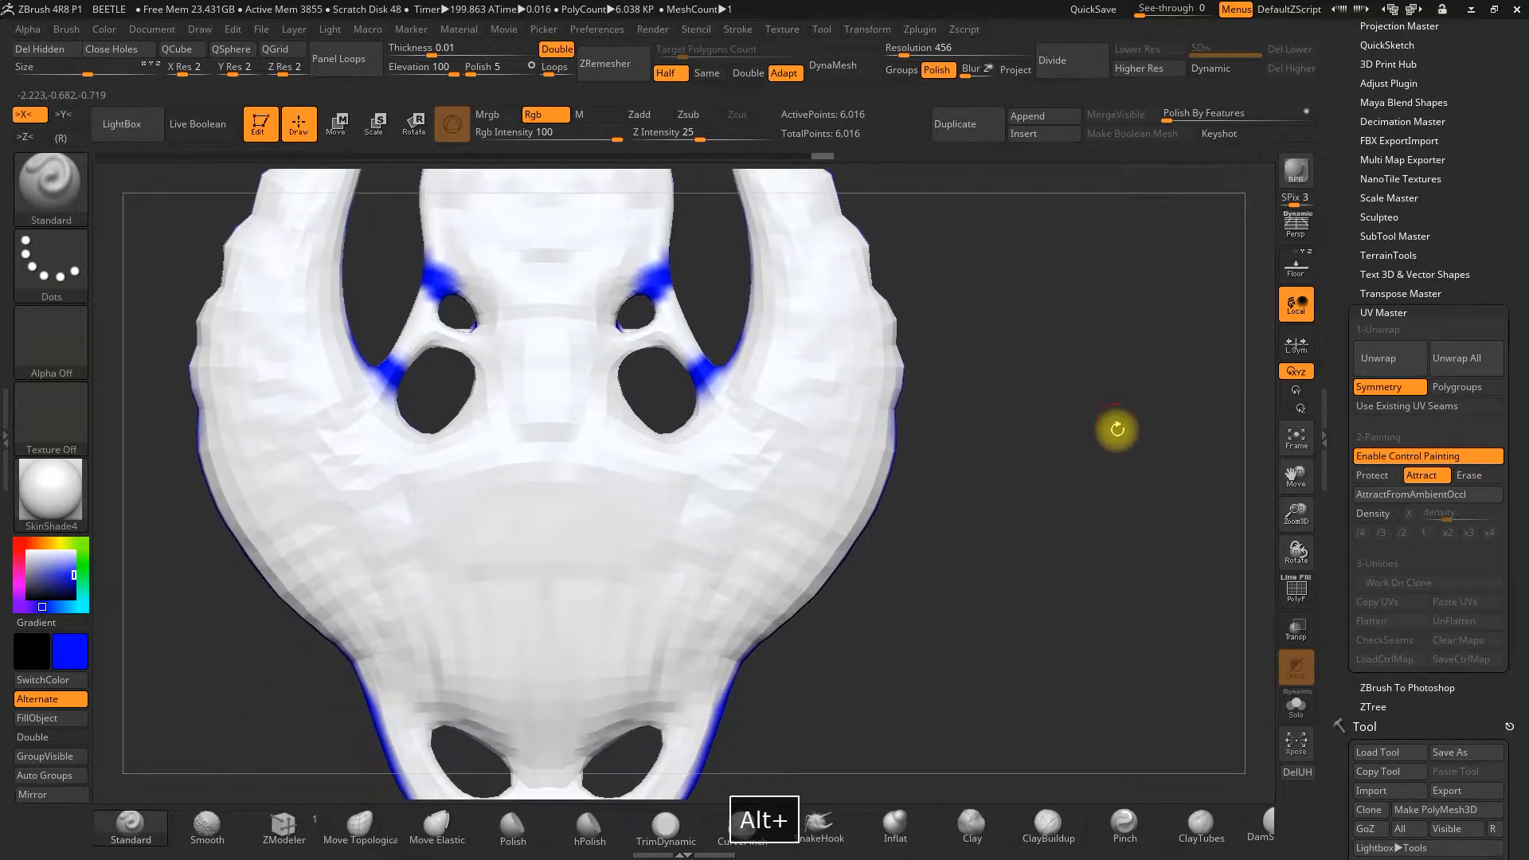
- Paint Attract rings around the two small and two large openings at the mask's narrow end
drag(1030, 546, 1051, 350)
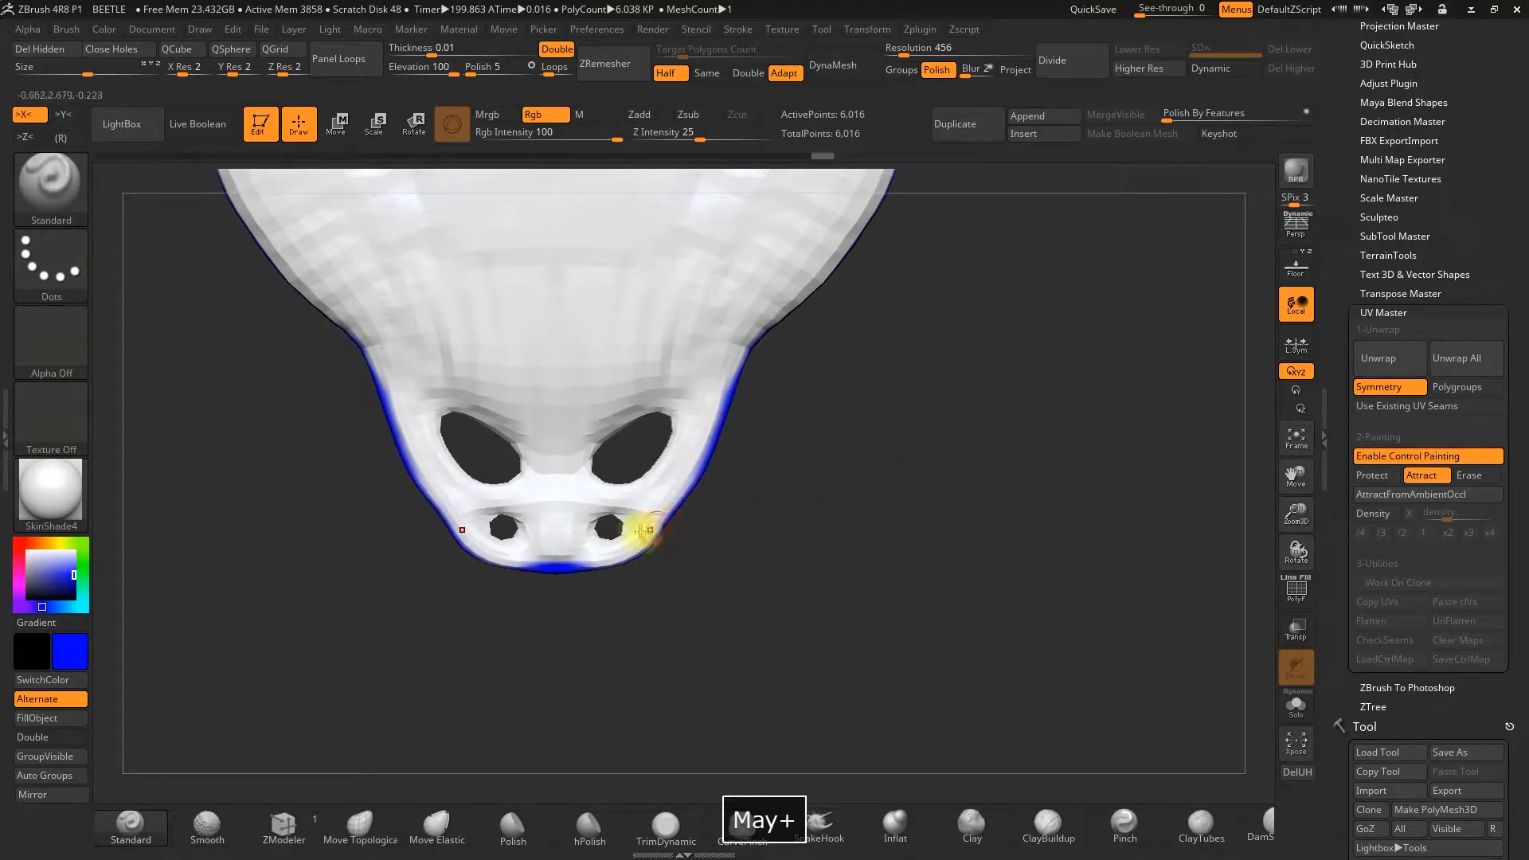
mouse_move(629, 527)
mouse_down()
mouse_move(619, 546)
mouse_move(593, 532)
mouse_up()
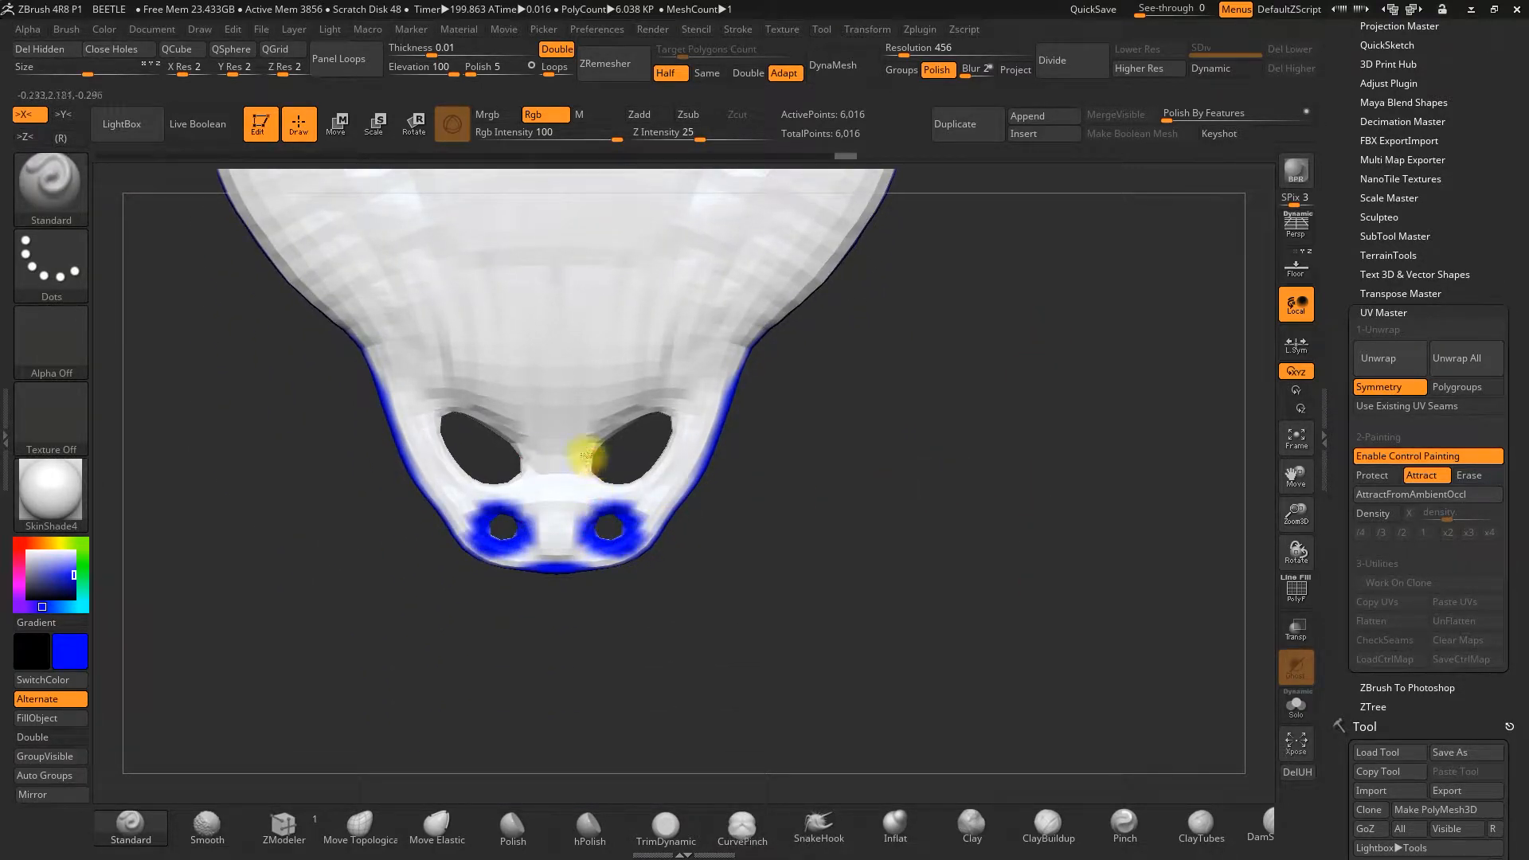
drag(669, 411, 657, 472)
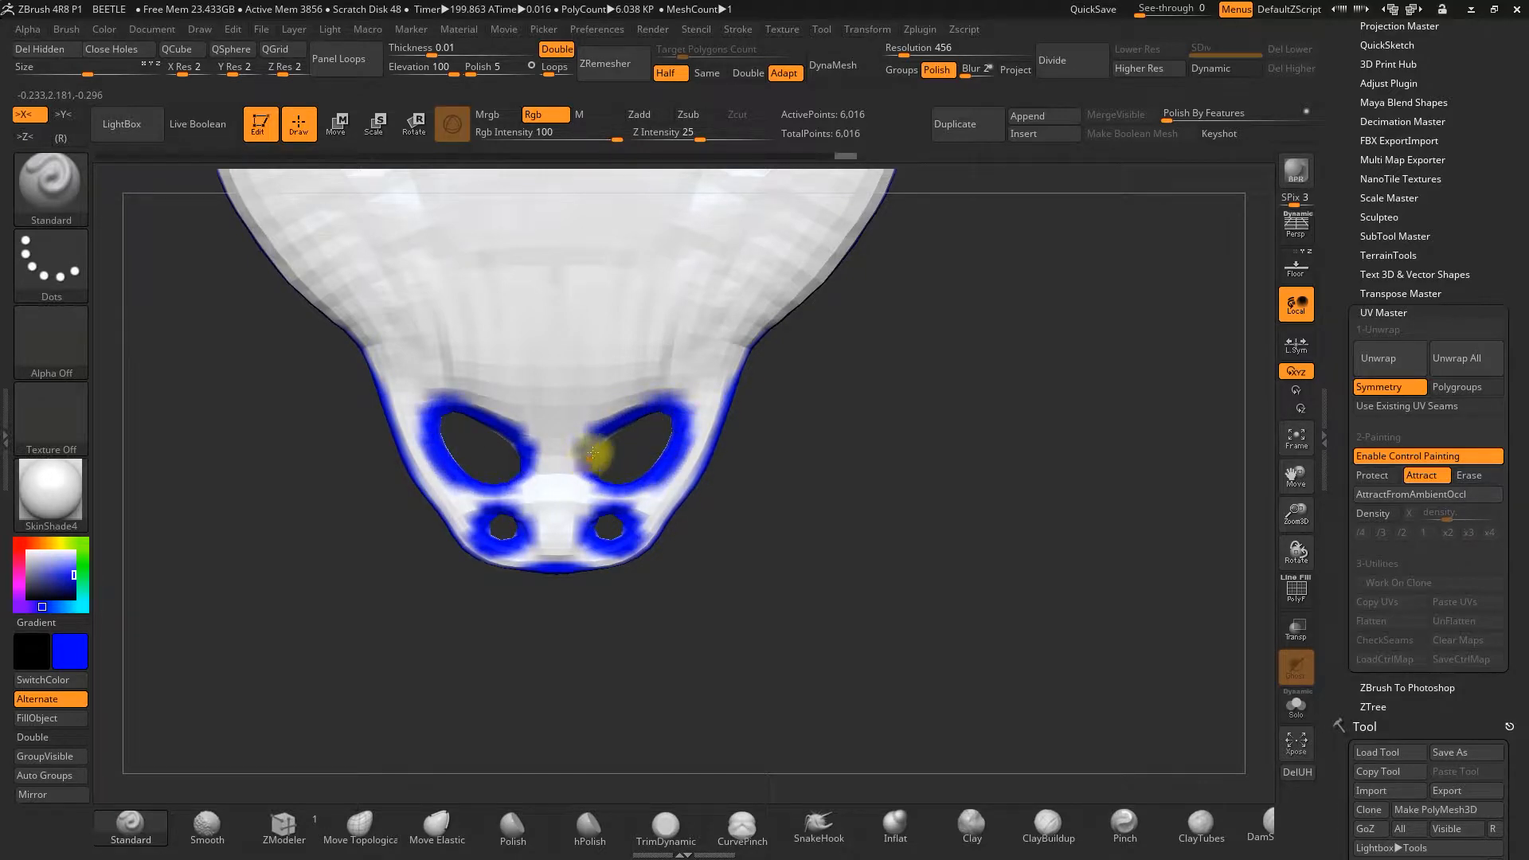
alt+drag(881, 519, 1018, 579)
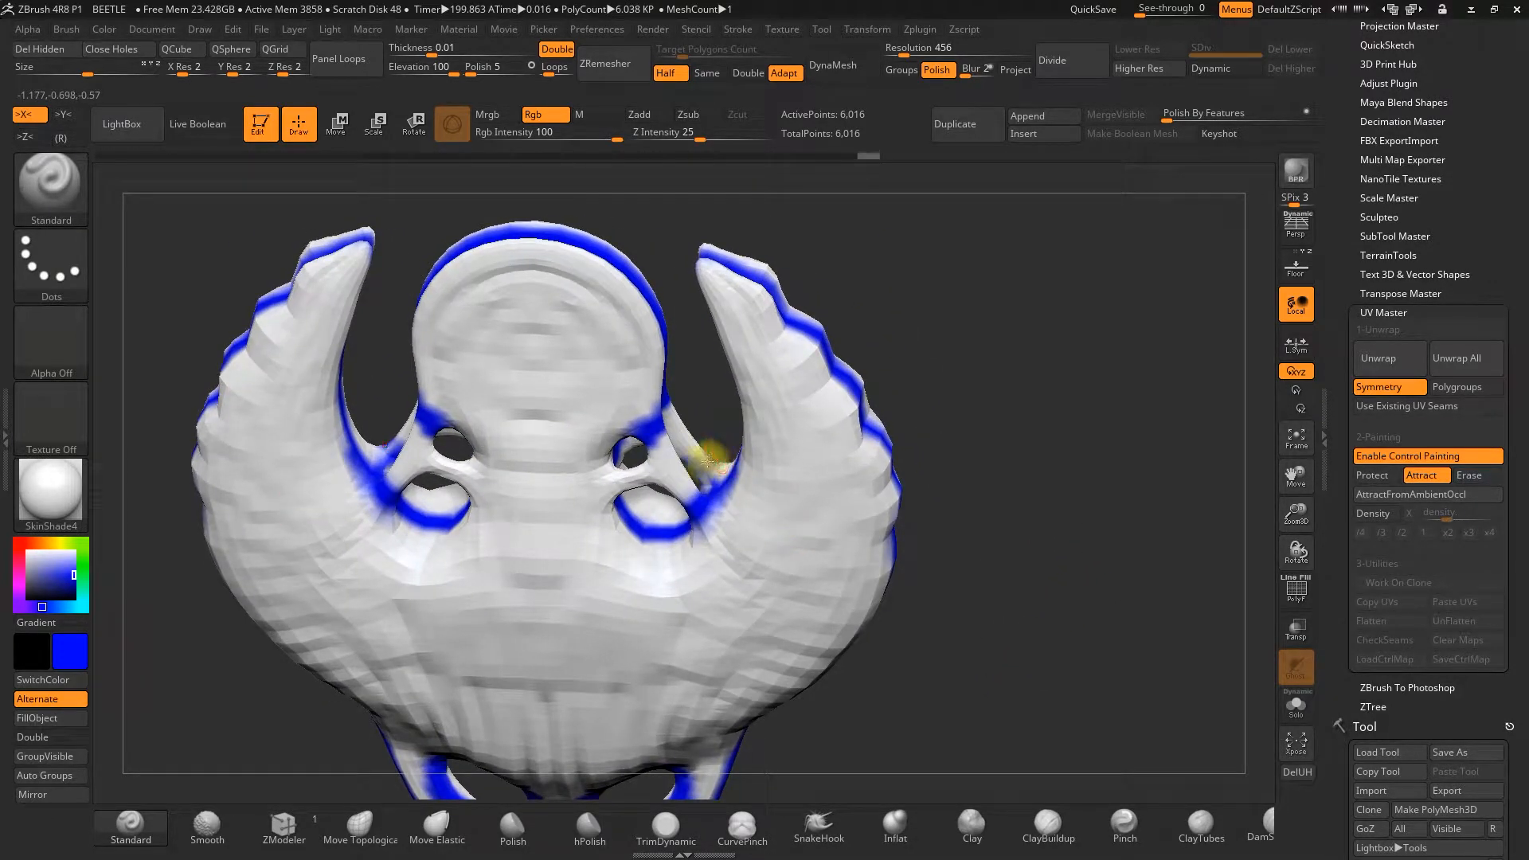
drag(892, 456, 961, 396)
alt+drag(1028, 542, 1022, 474)
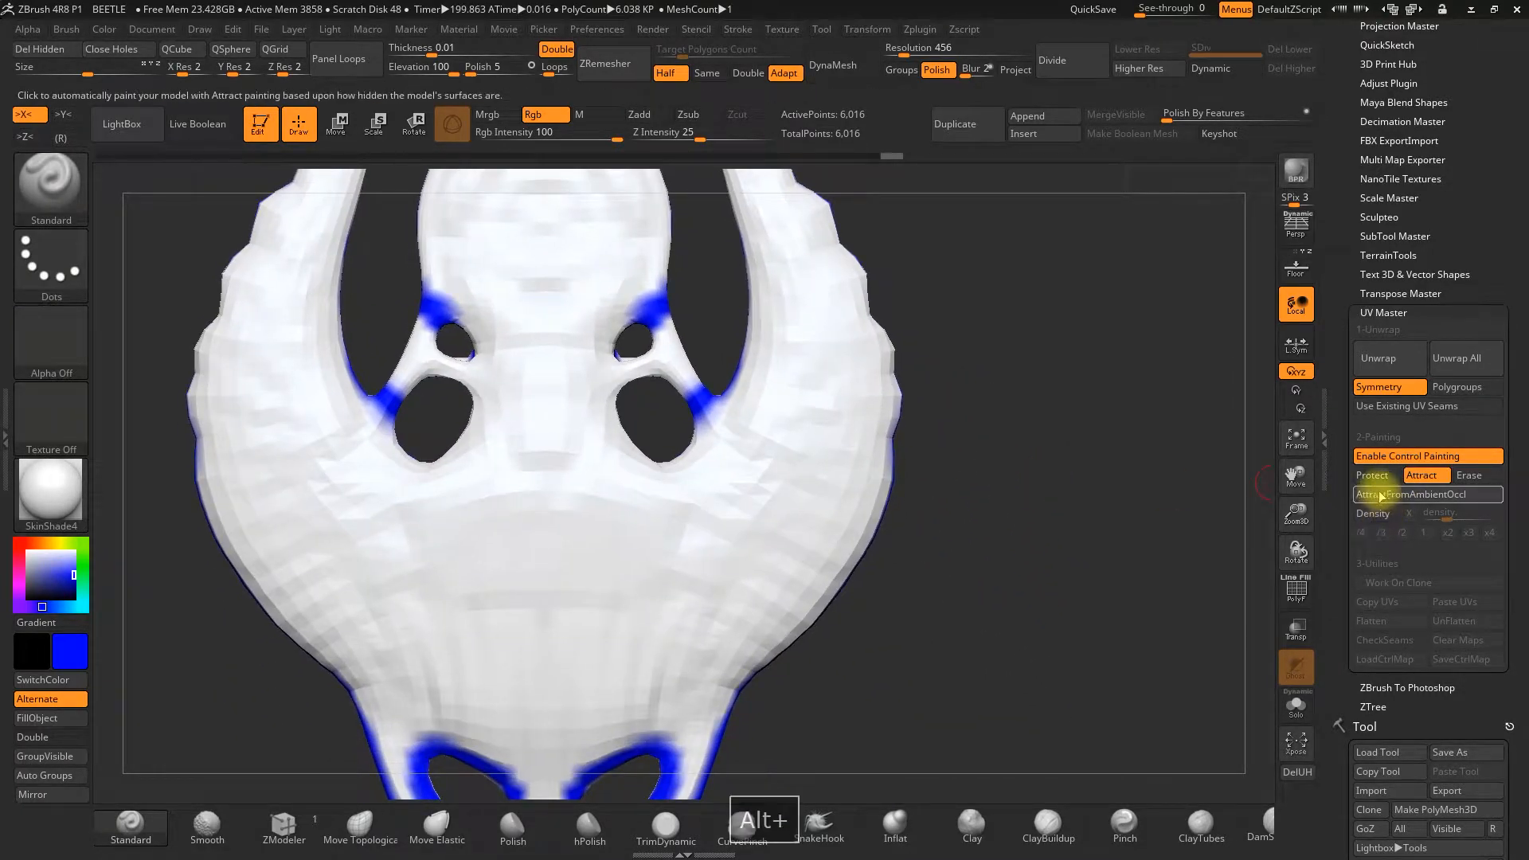
- Try painting a Protect area across the middle of the mask and undo the strokes
click(1372, 478)
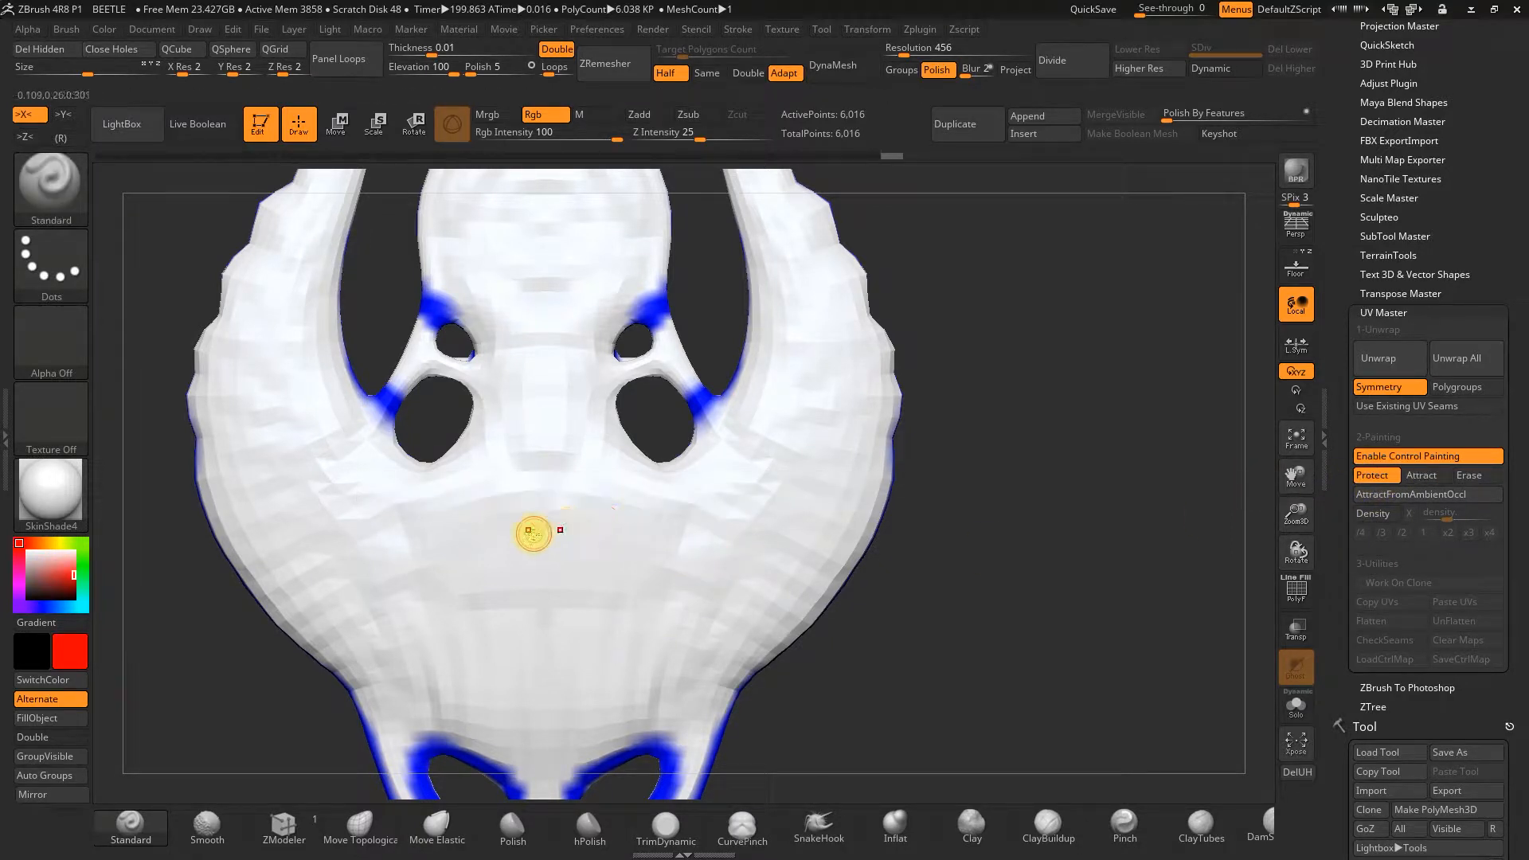
drag(529, 529, 518, 561)
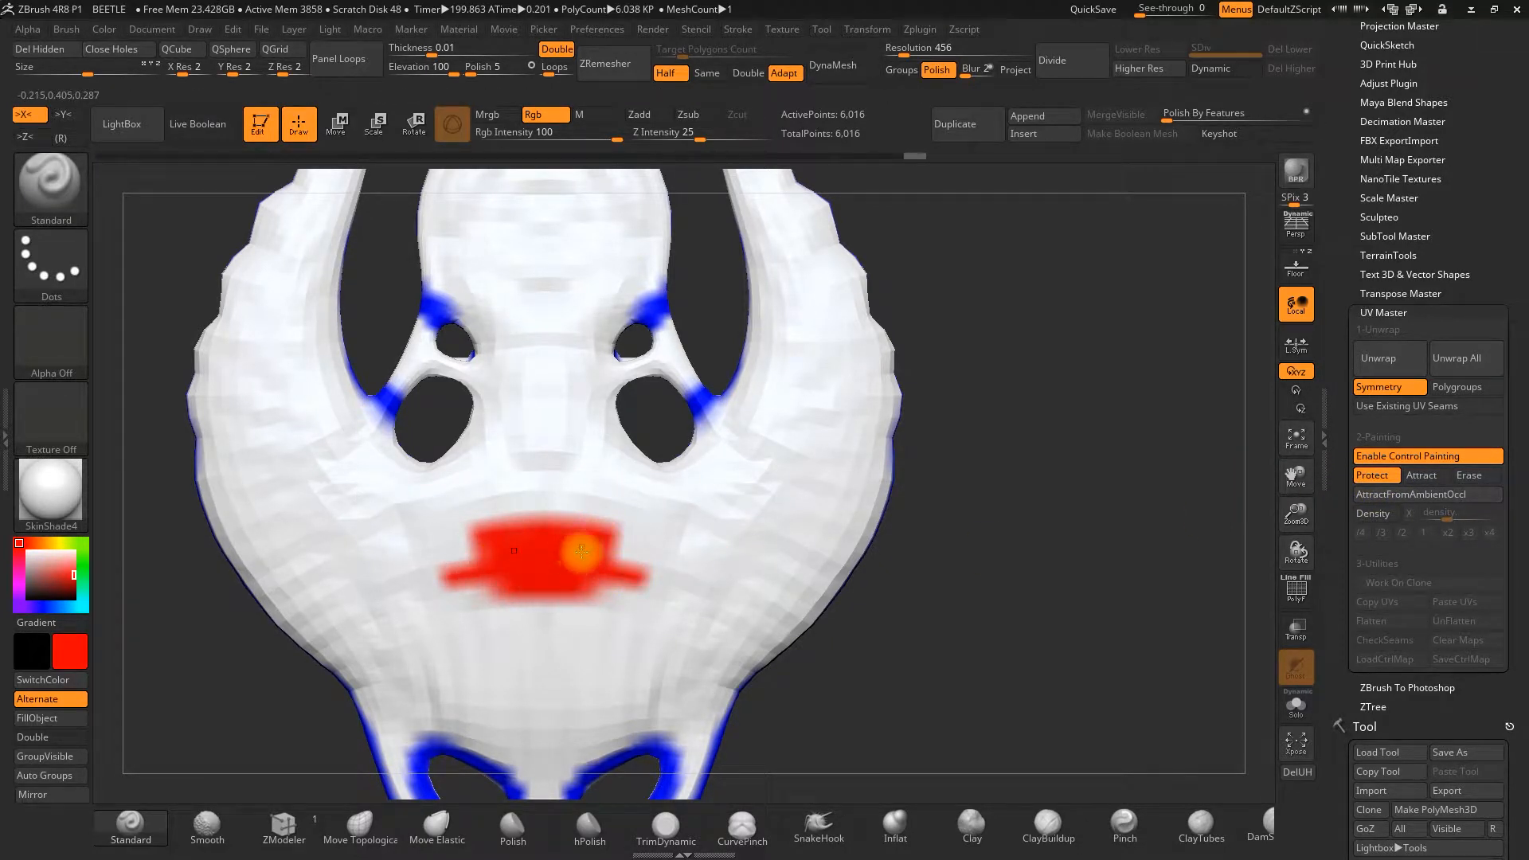
key(ctrl+z)
- Unwrap the clone's UVs in UV Master with Symmetry on, using the painted control areas
alt+drag(1018, 587, 1046, 524)
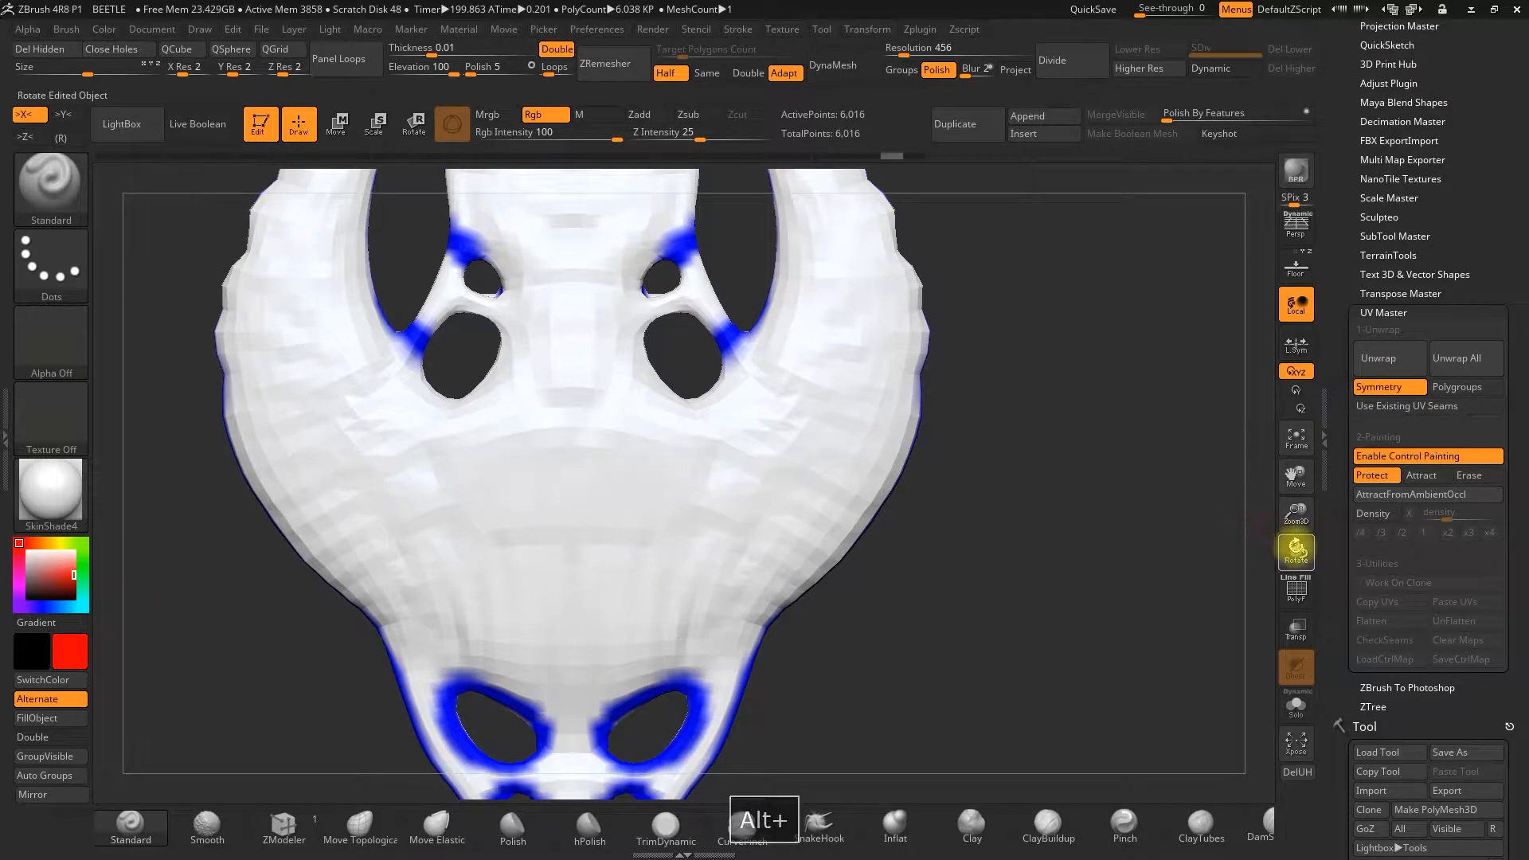
drag(1298, 516, 1298, 491)
alt+drag(1143, 472, 1170, 506)
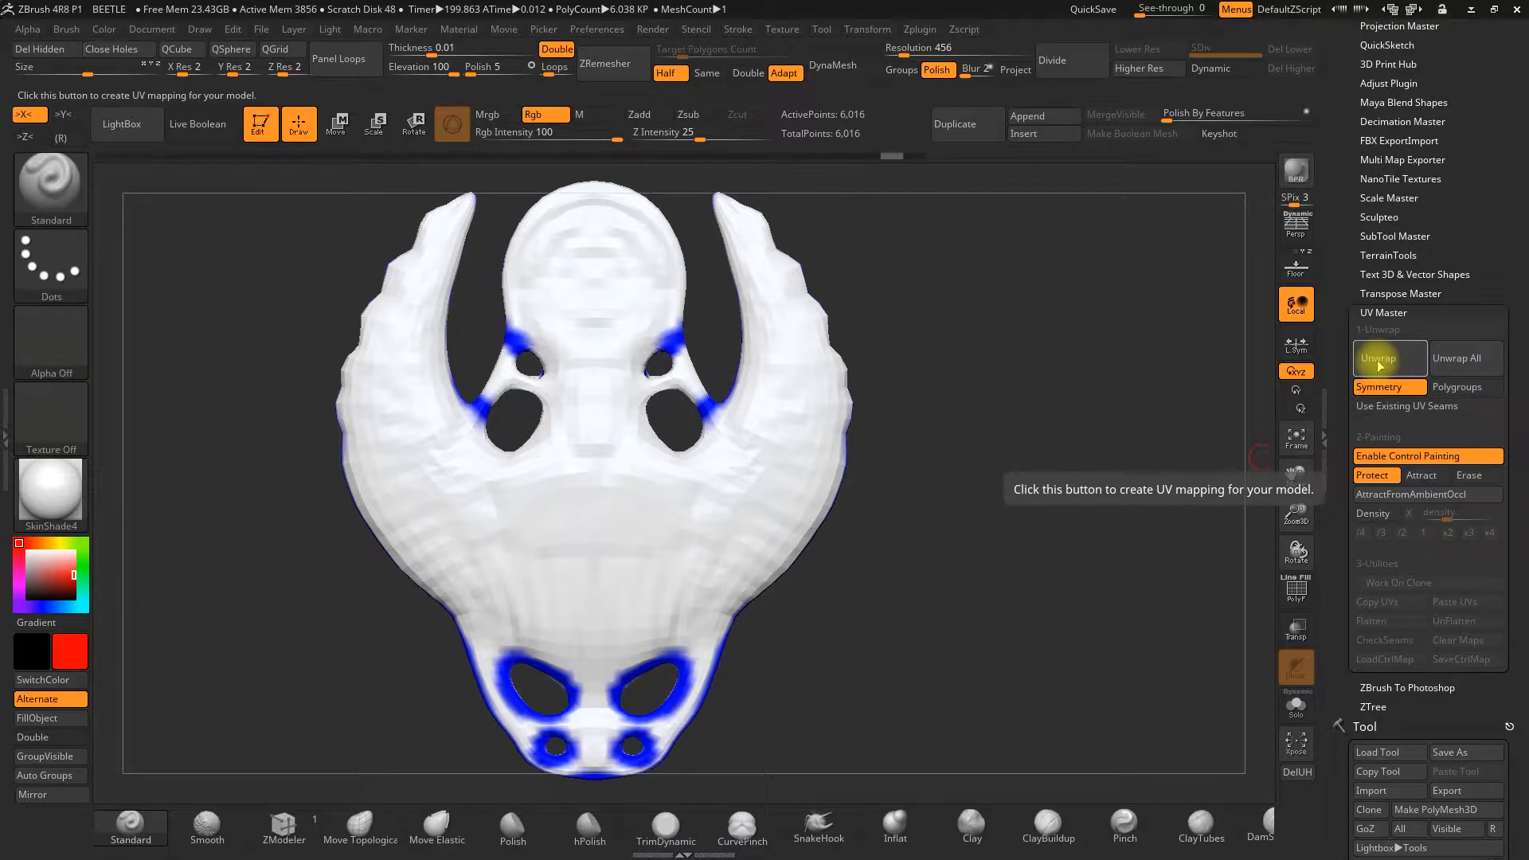
click(1379, 362)
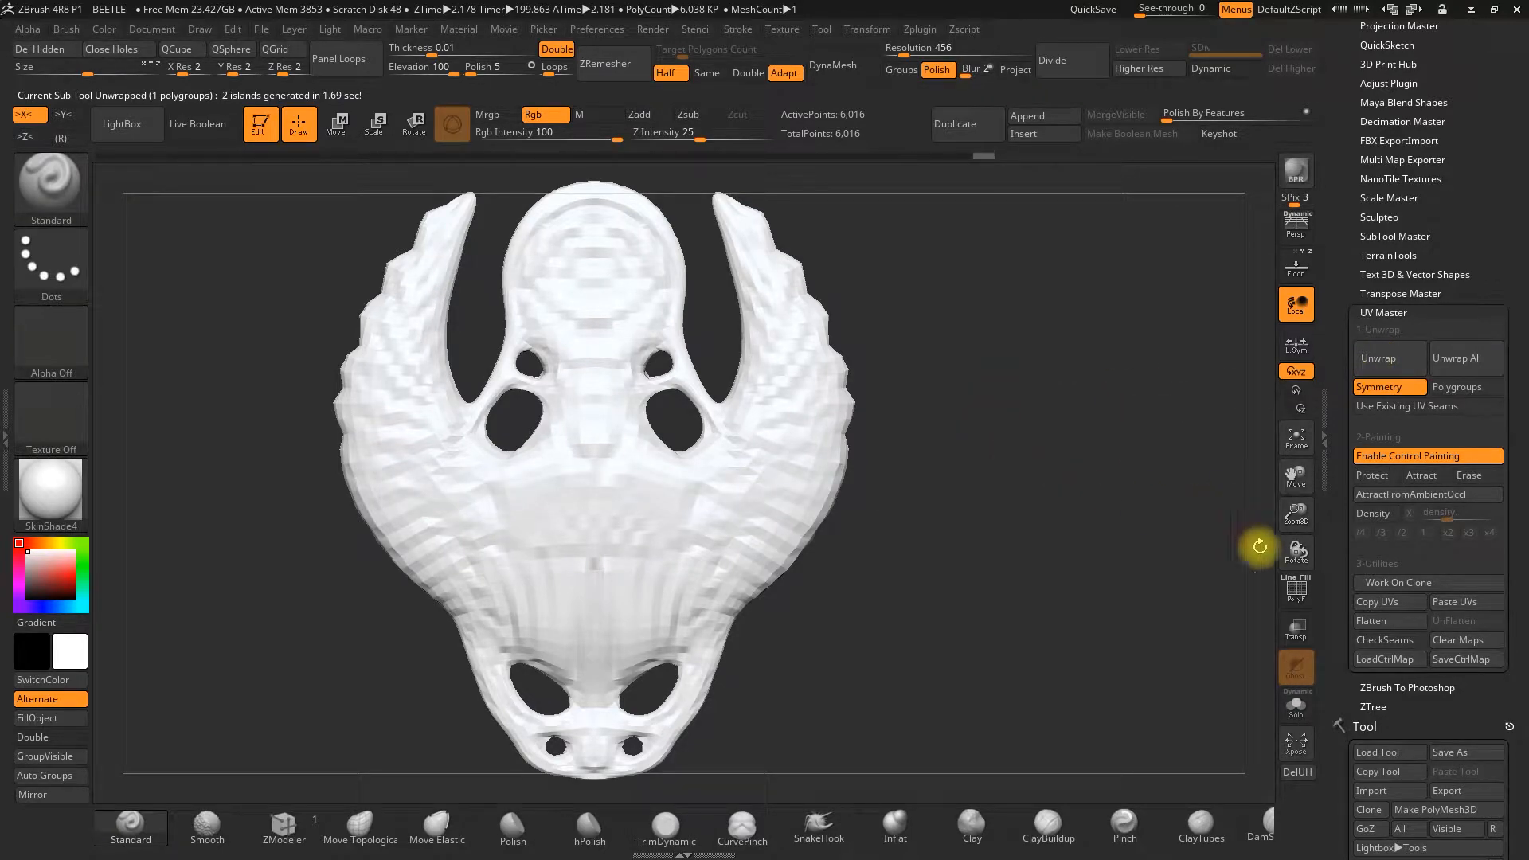
- Display the generated UV seams with CheckSeams and examine where they run on the mask
click(1384, 642)
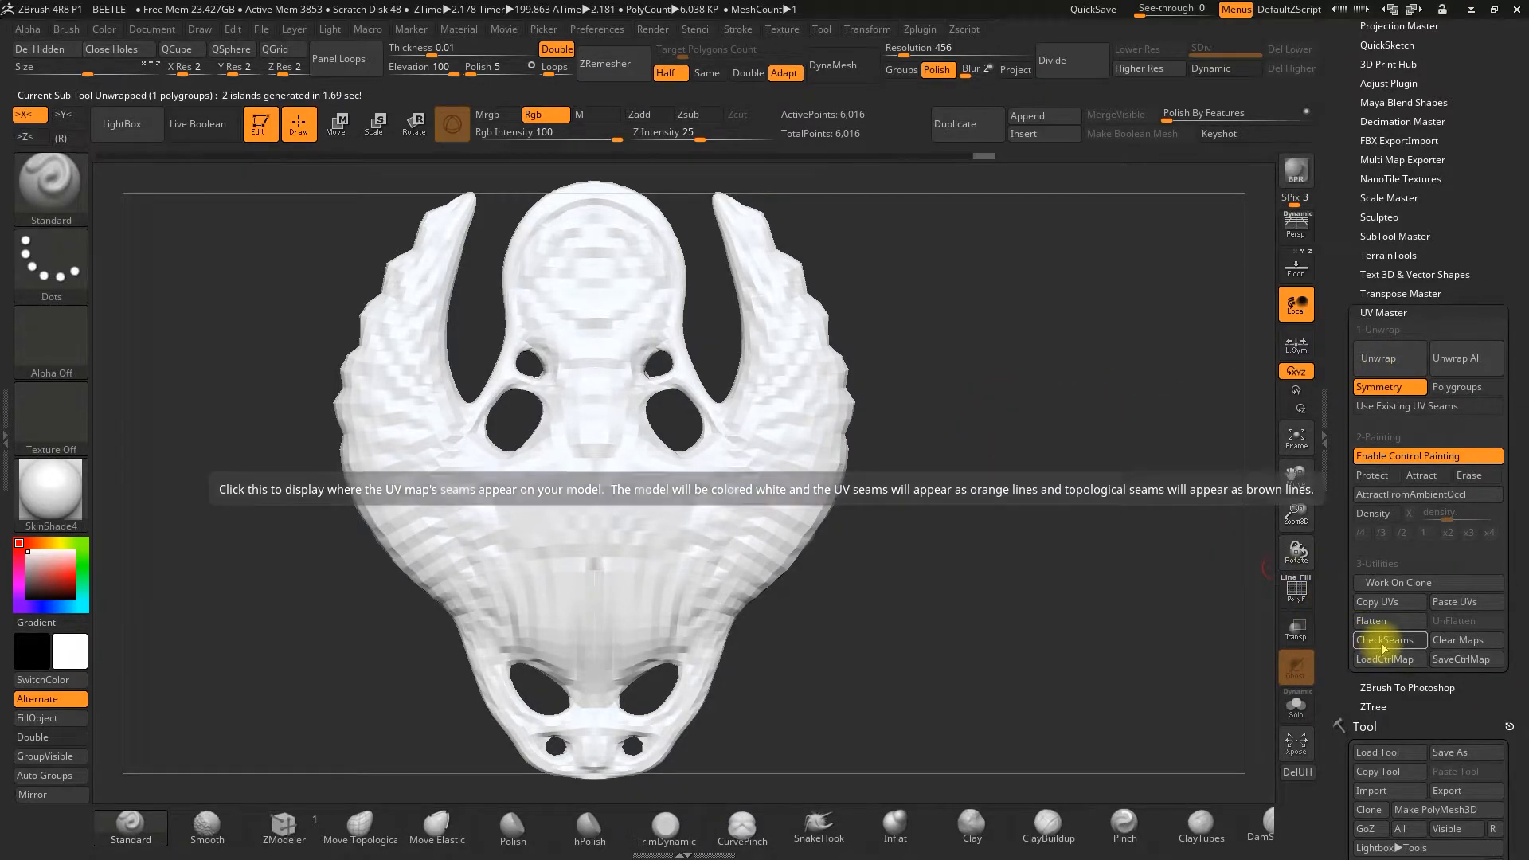
drag(1039, 560, 921, 584)
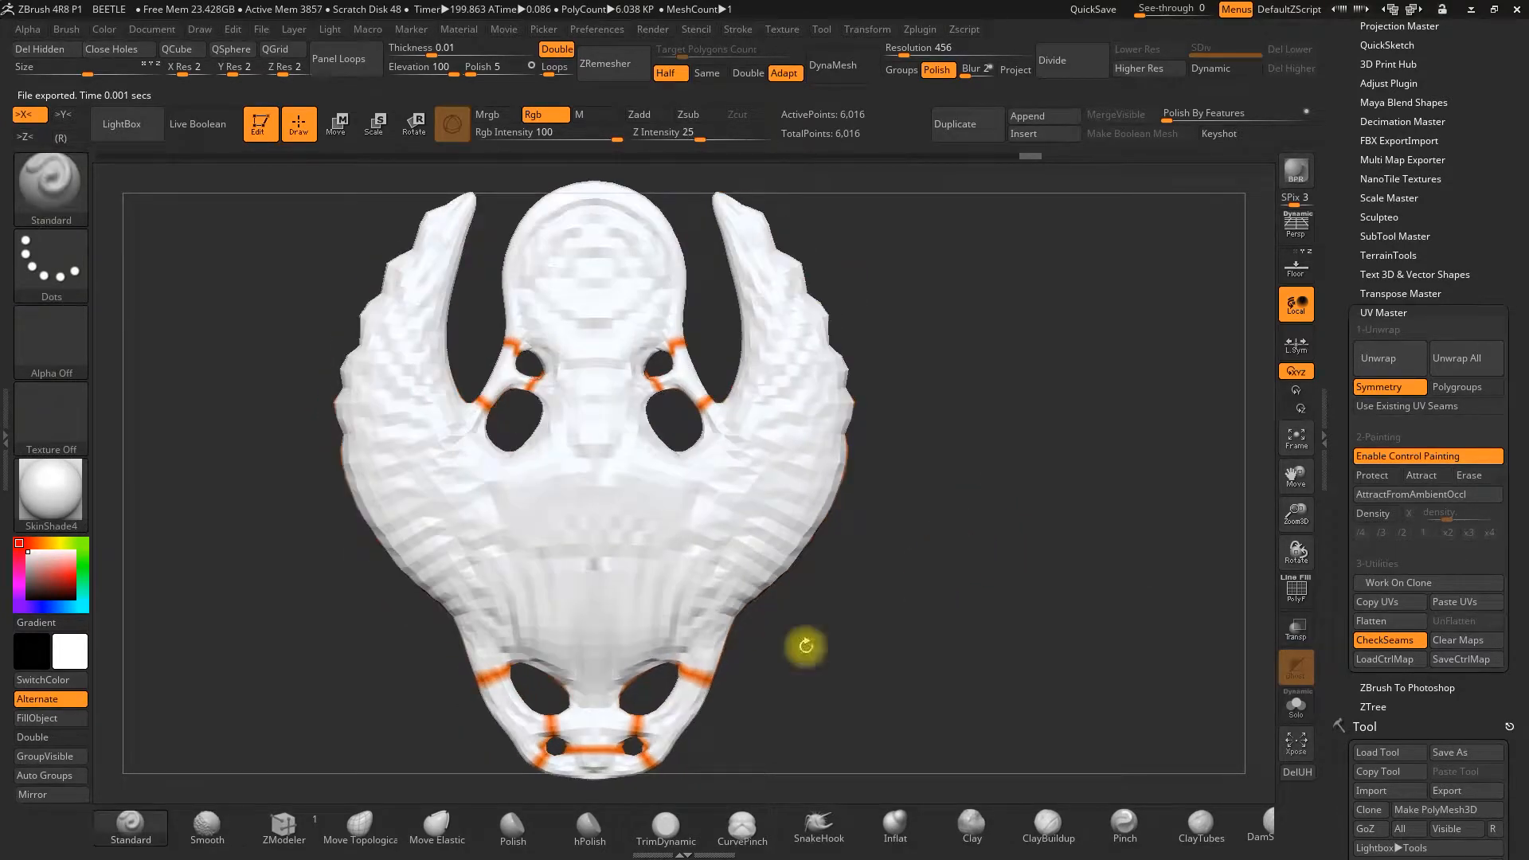
alt+drag(895, 715, 953, 706)
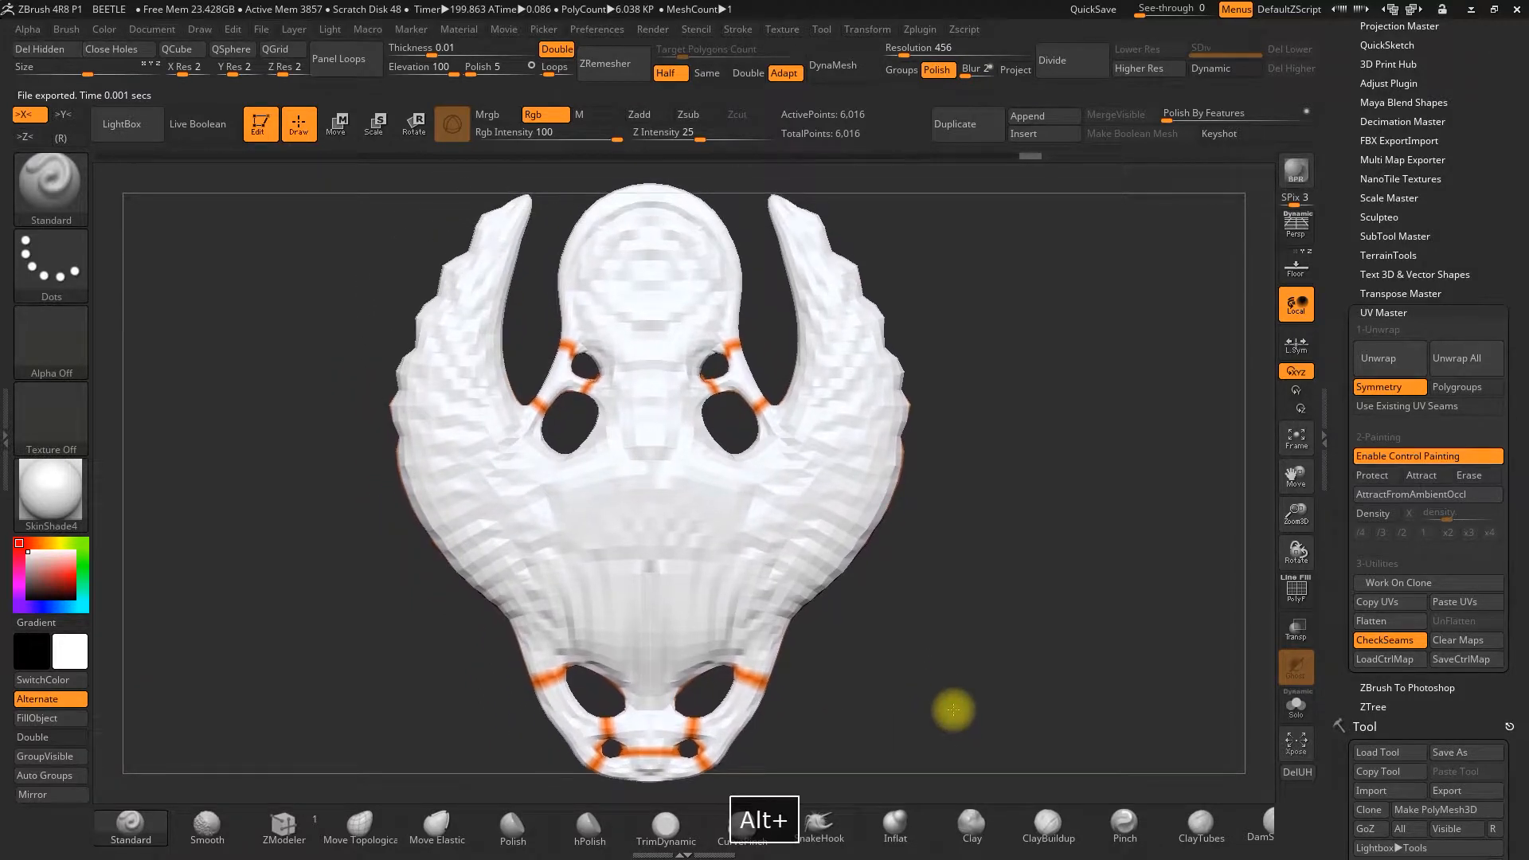
- Flatten the clone in UV Master and examine its unwrapped UV layout
drag(1297, 526, 1273, 523)
alt+drag(1056, 553, 1106, 574)
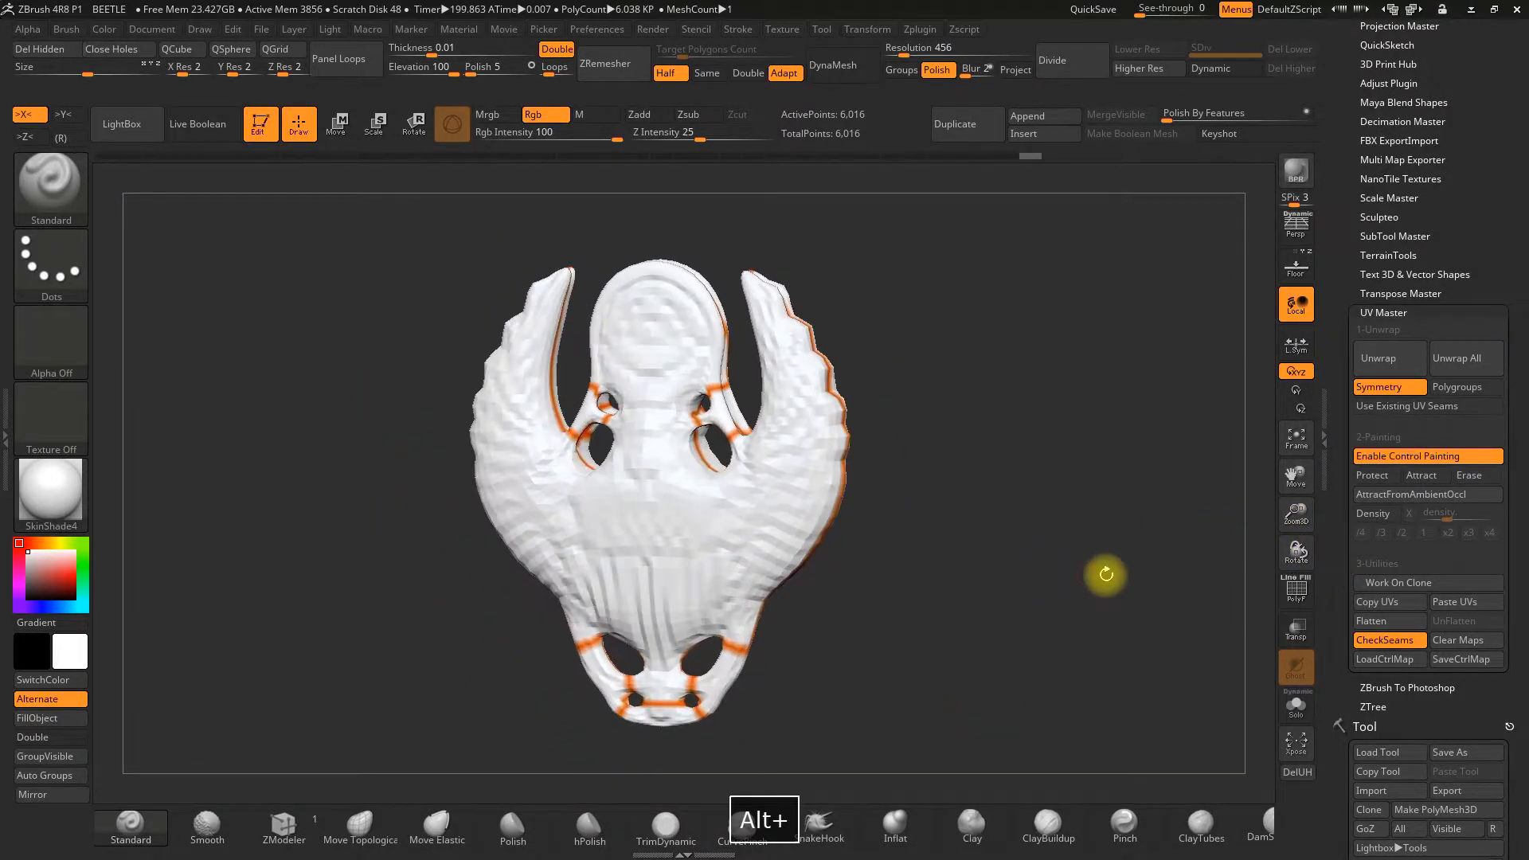
click(1377, 629)
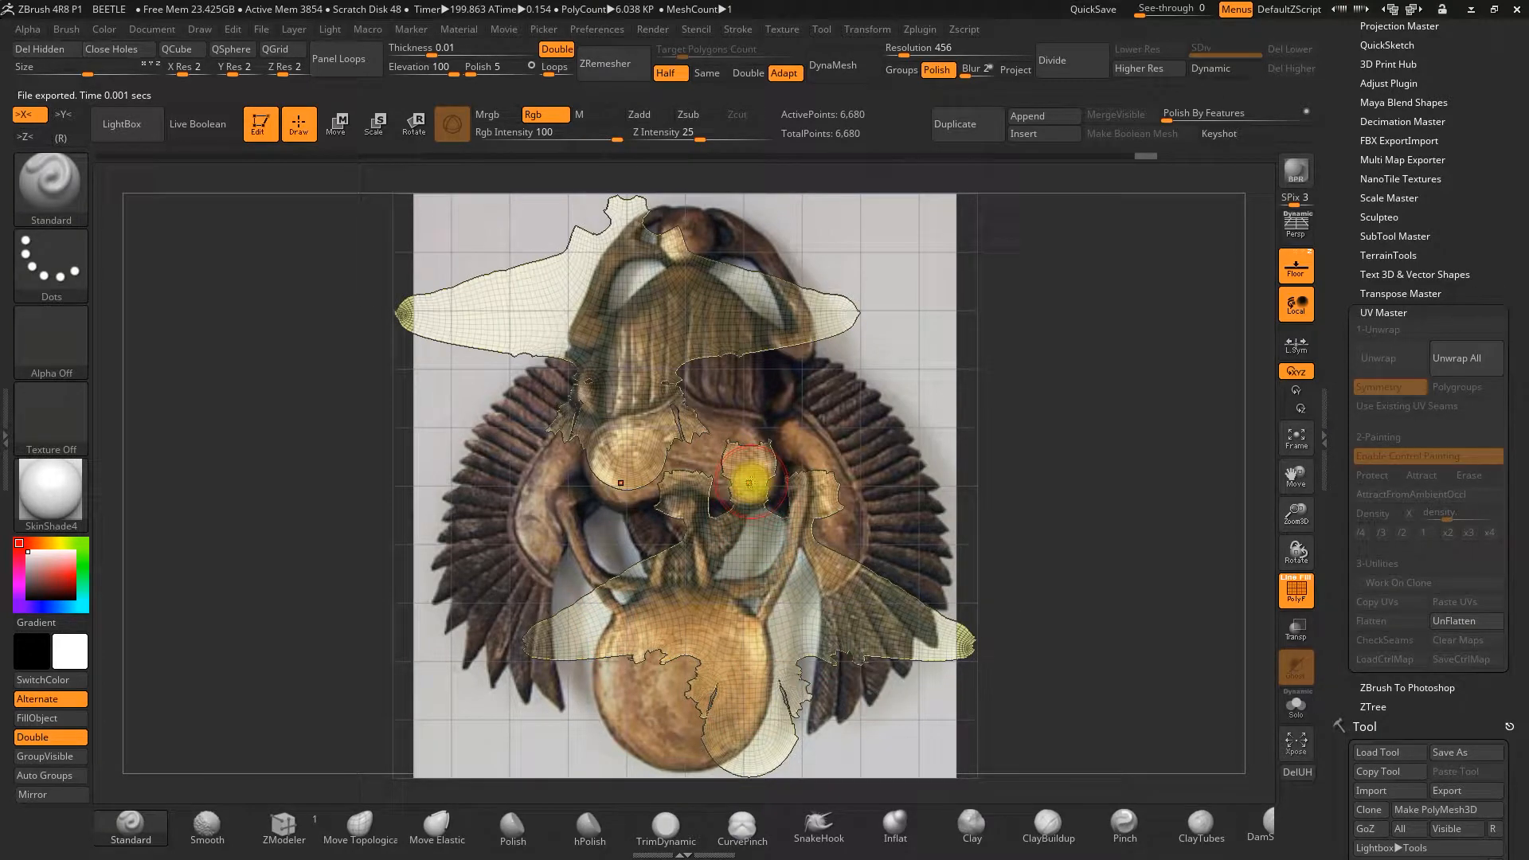
drag(1295, 509, 1293, 522)
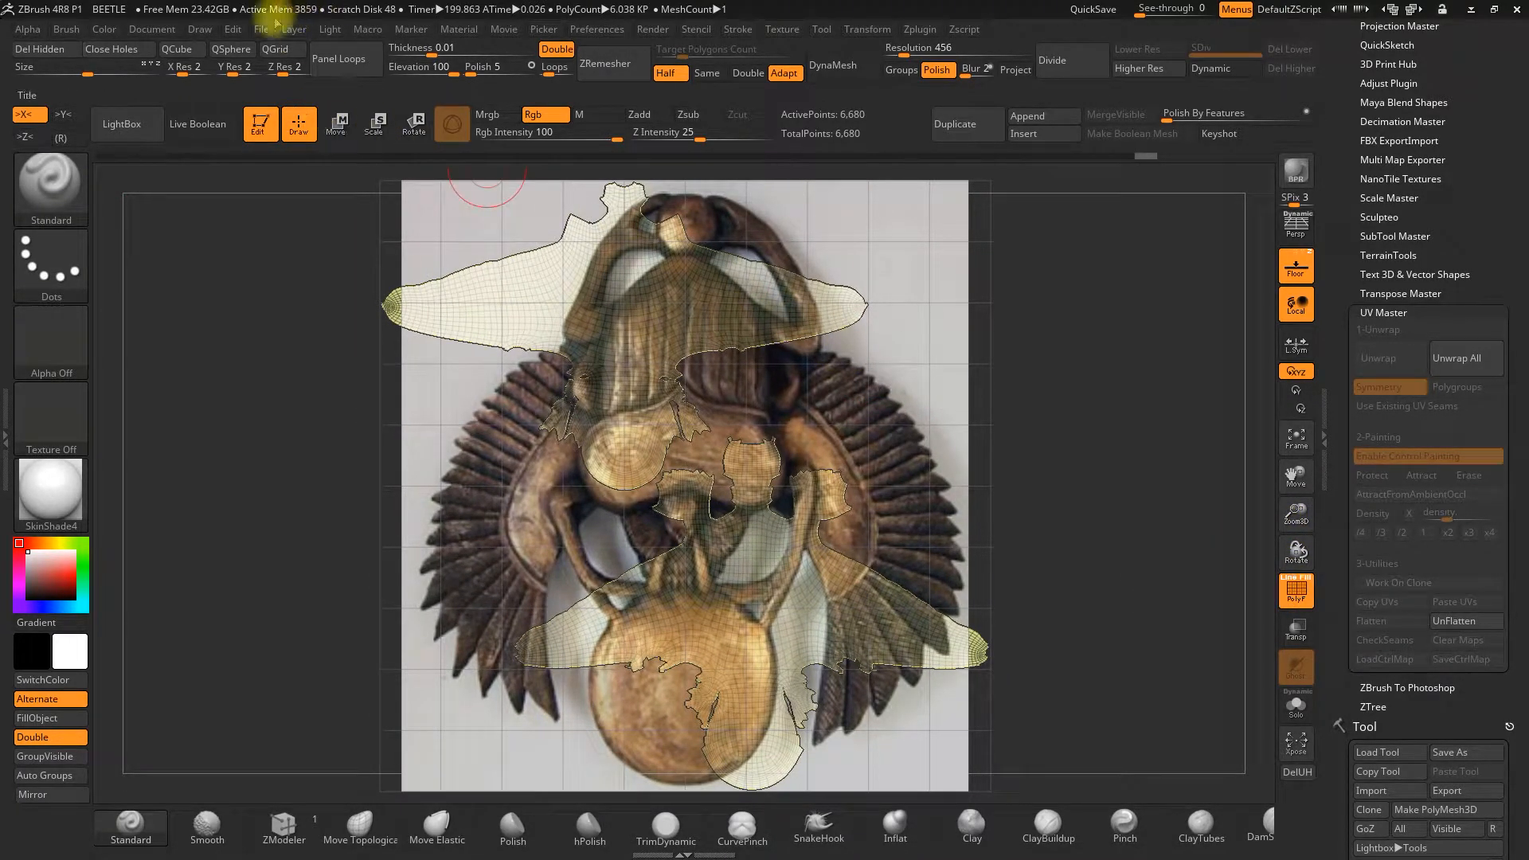
- Remove the beetle reference image from the Front-Back grid behind the flattened UVs
click(195, 29)
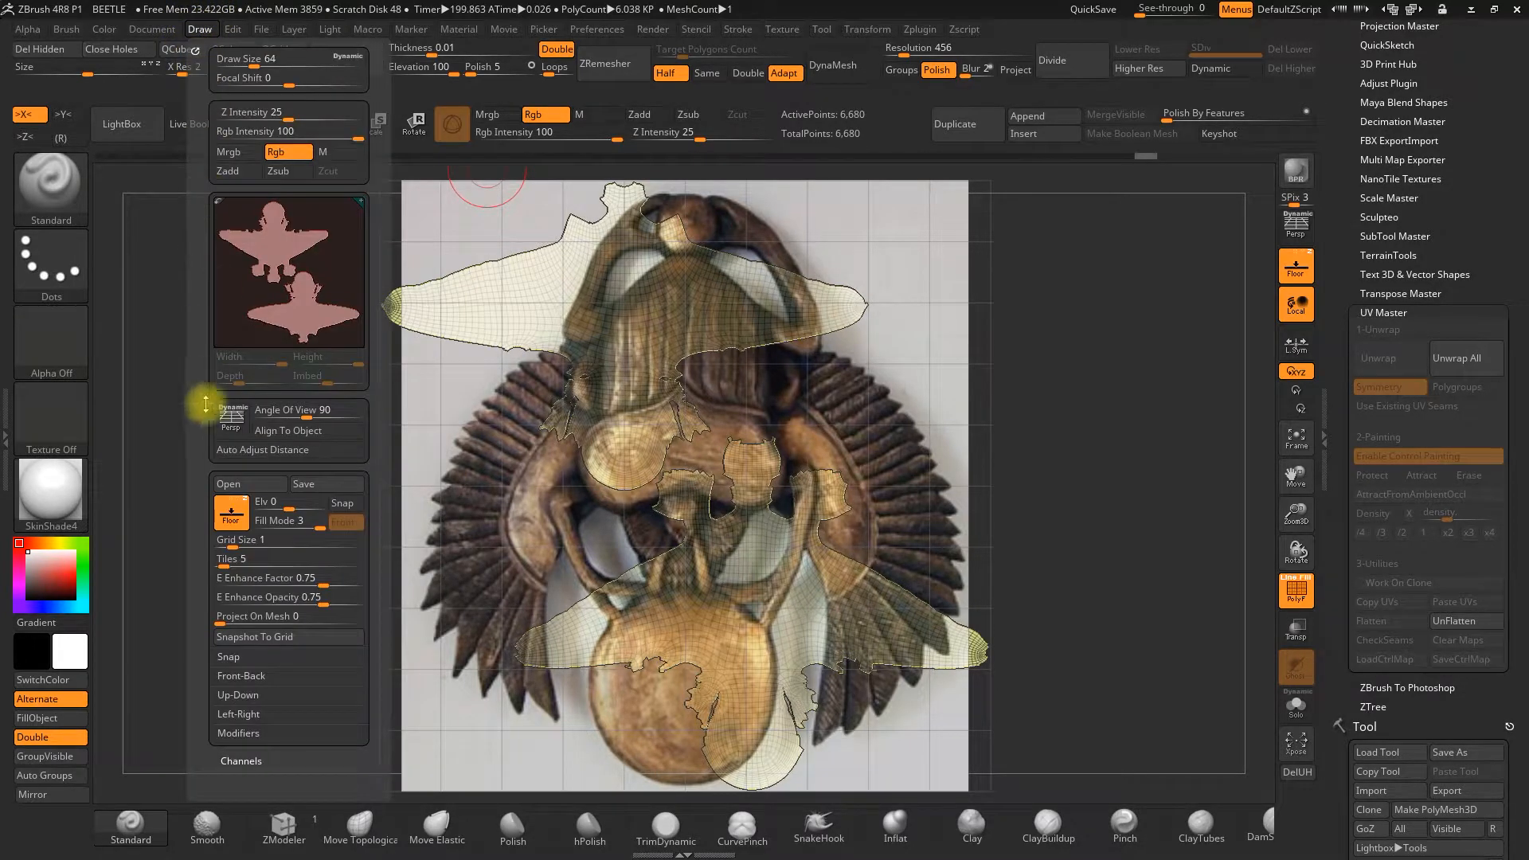
click(239, 678)
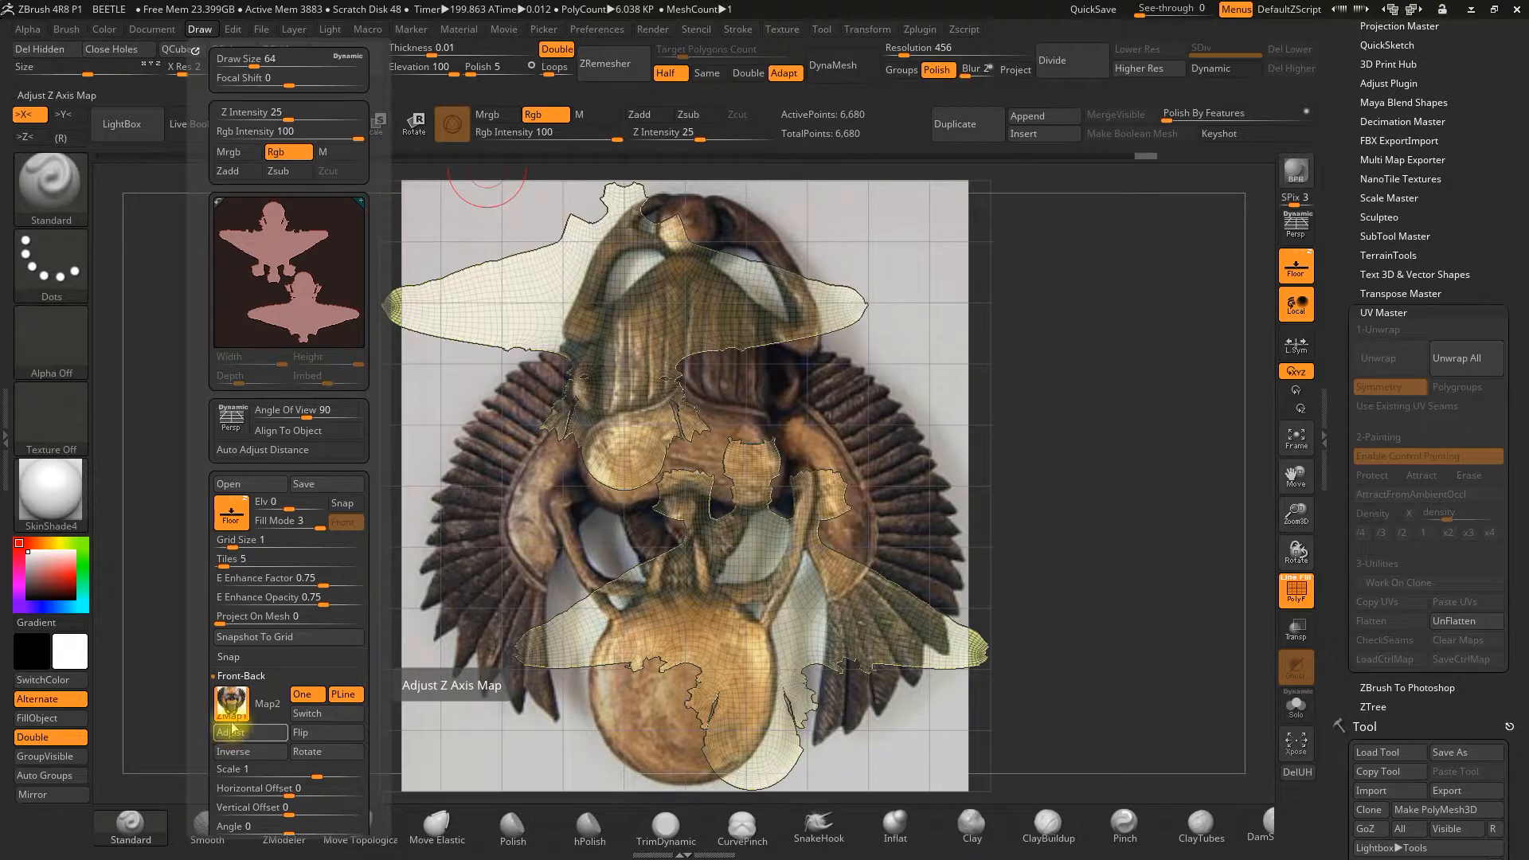
click(231, 705)
click(256, 563)
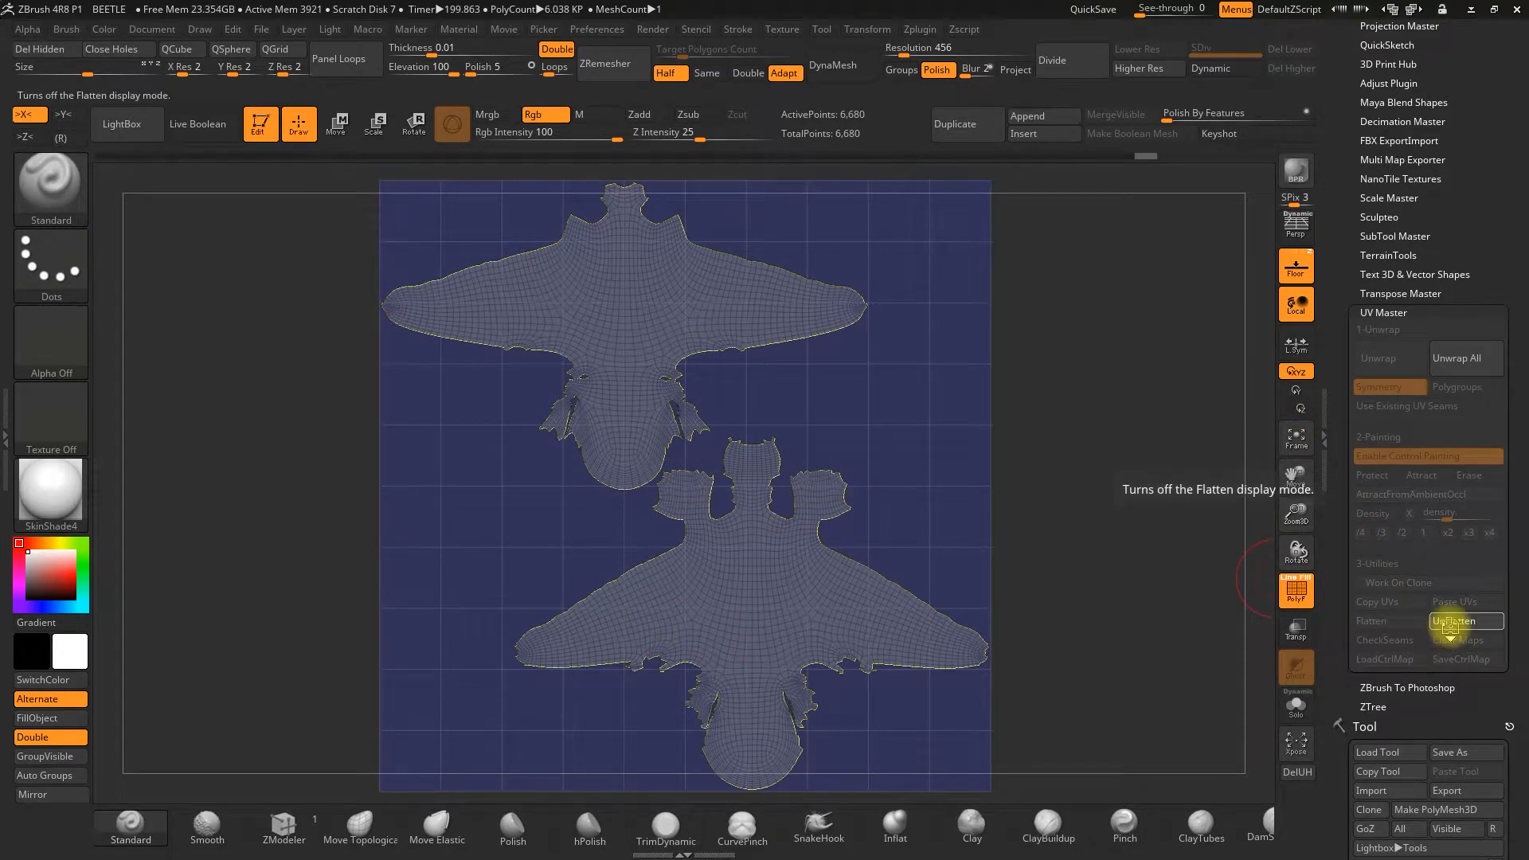
- Copy the UVs from the unflattened clone and paste them onto the detailed PolySphere_2 mask
click(1450, 621)
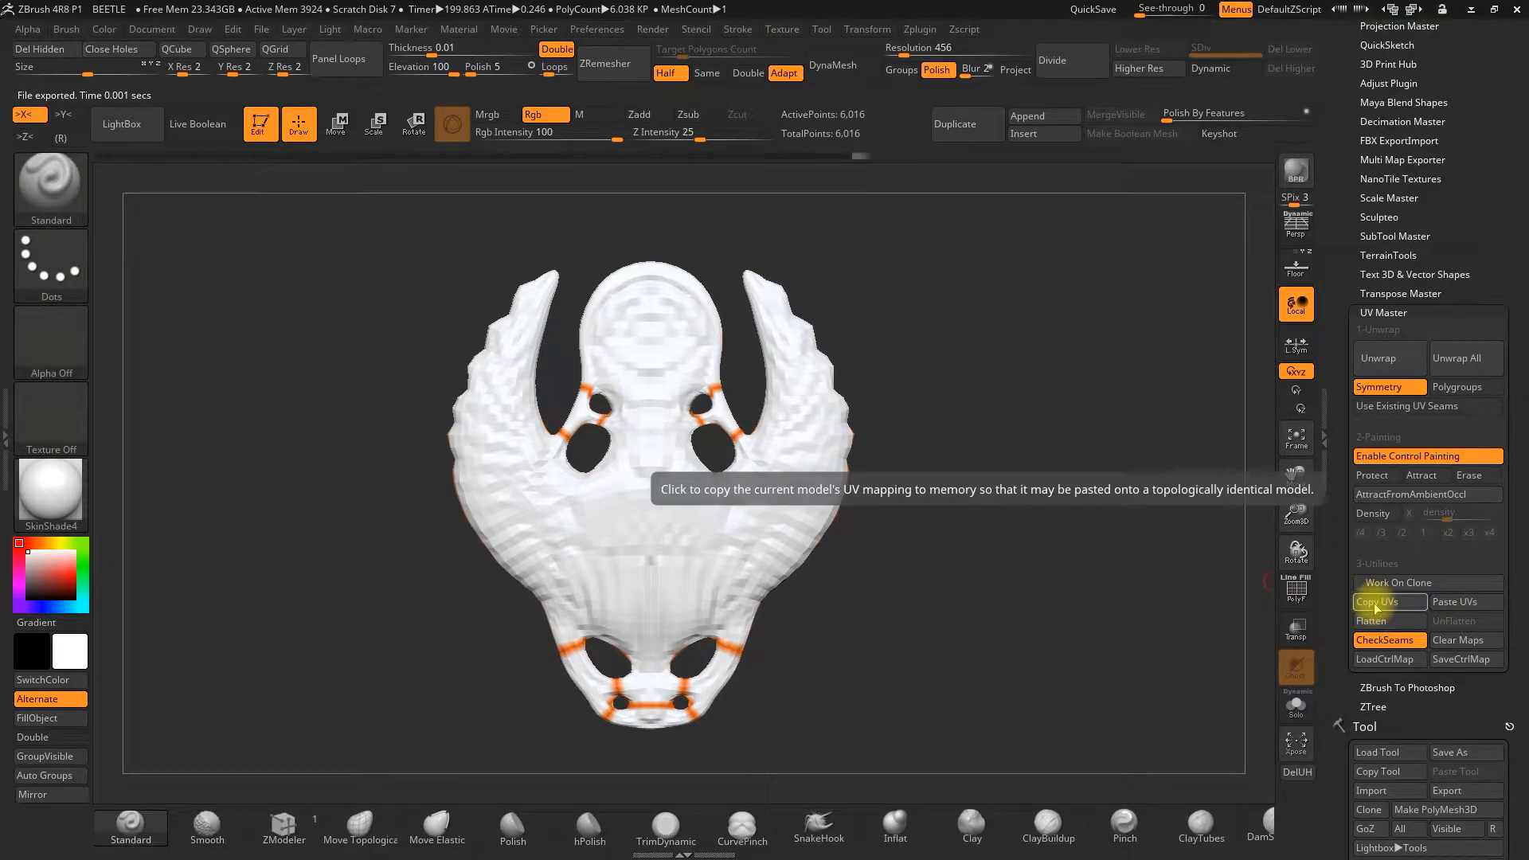
drag(1338, 637, 1362, 476)
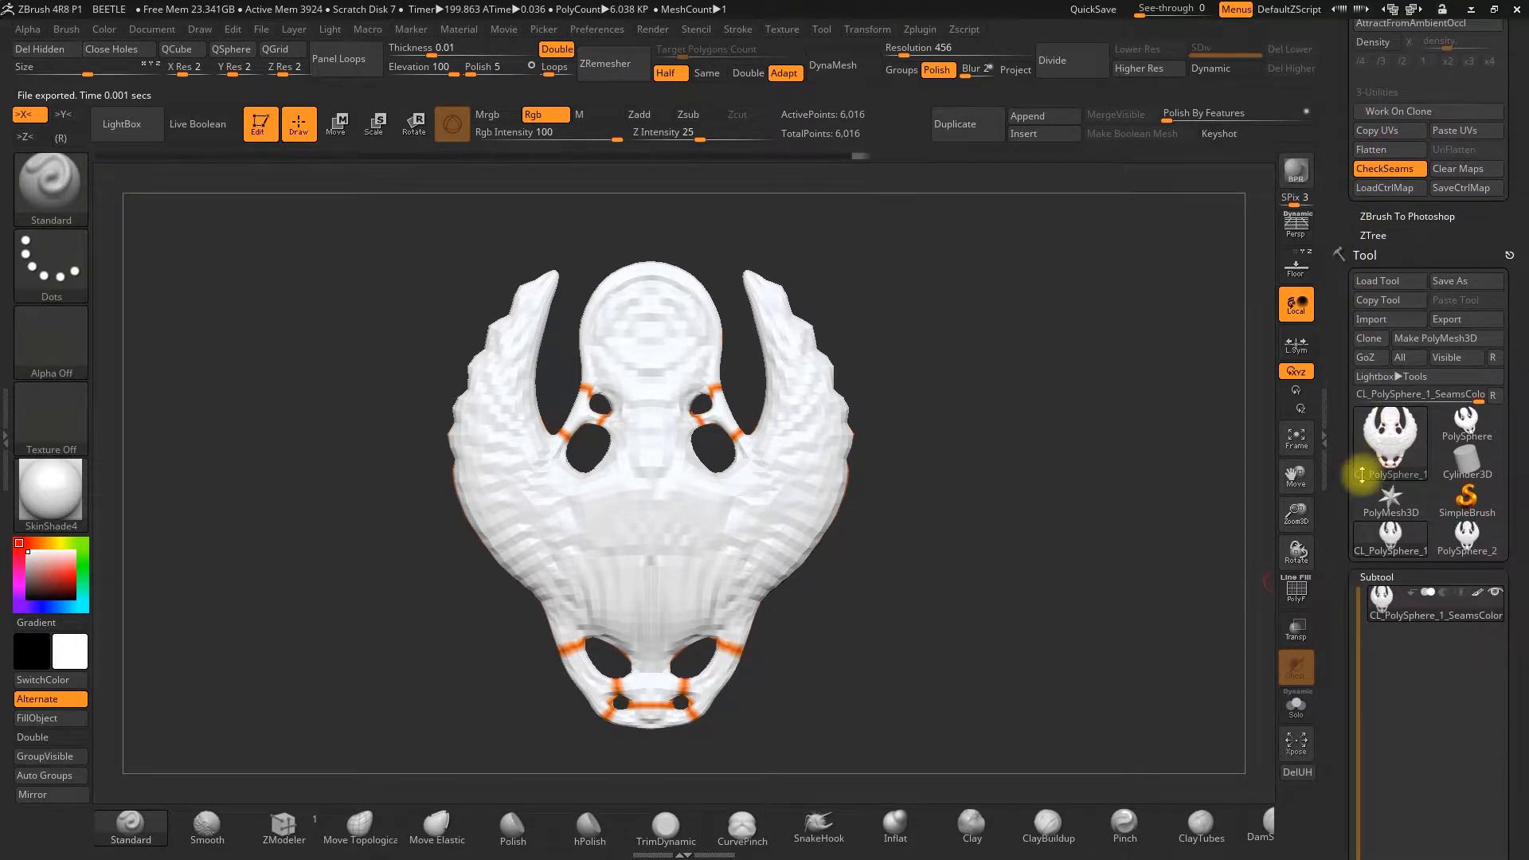
click(1457, 557)
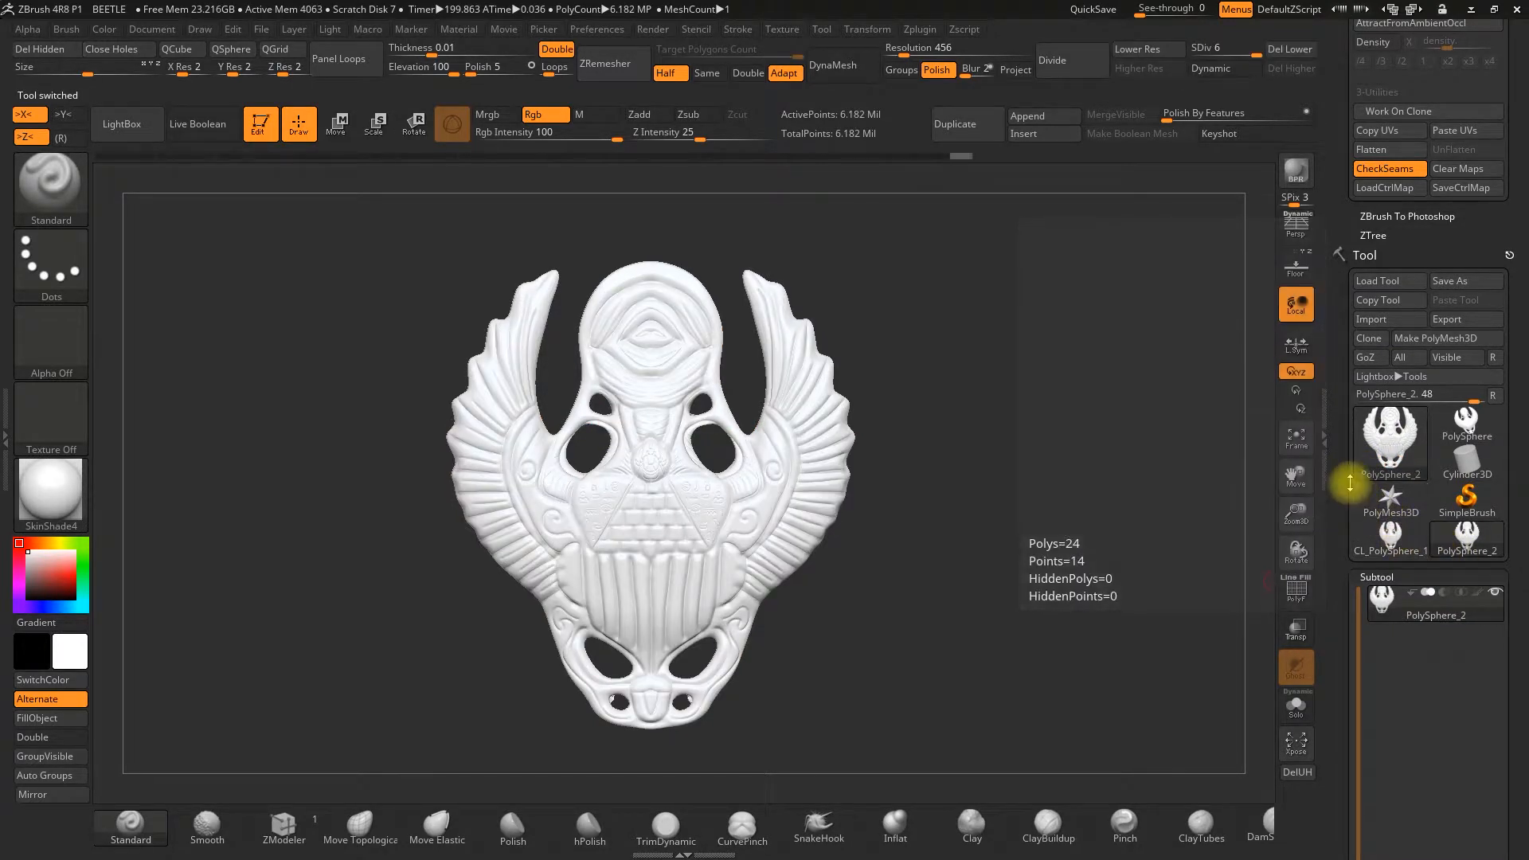
drag(1336, 455, 1330, 600)
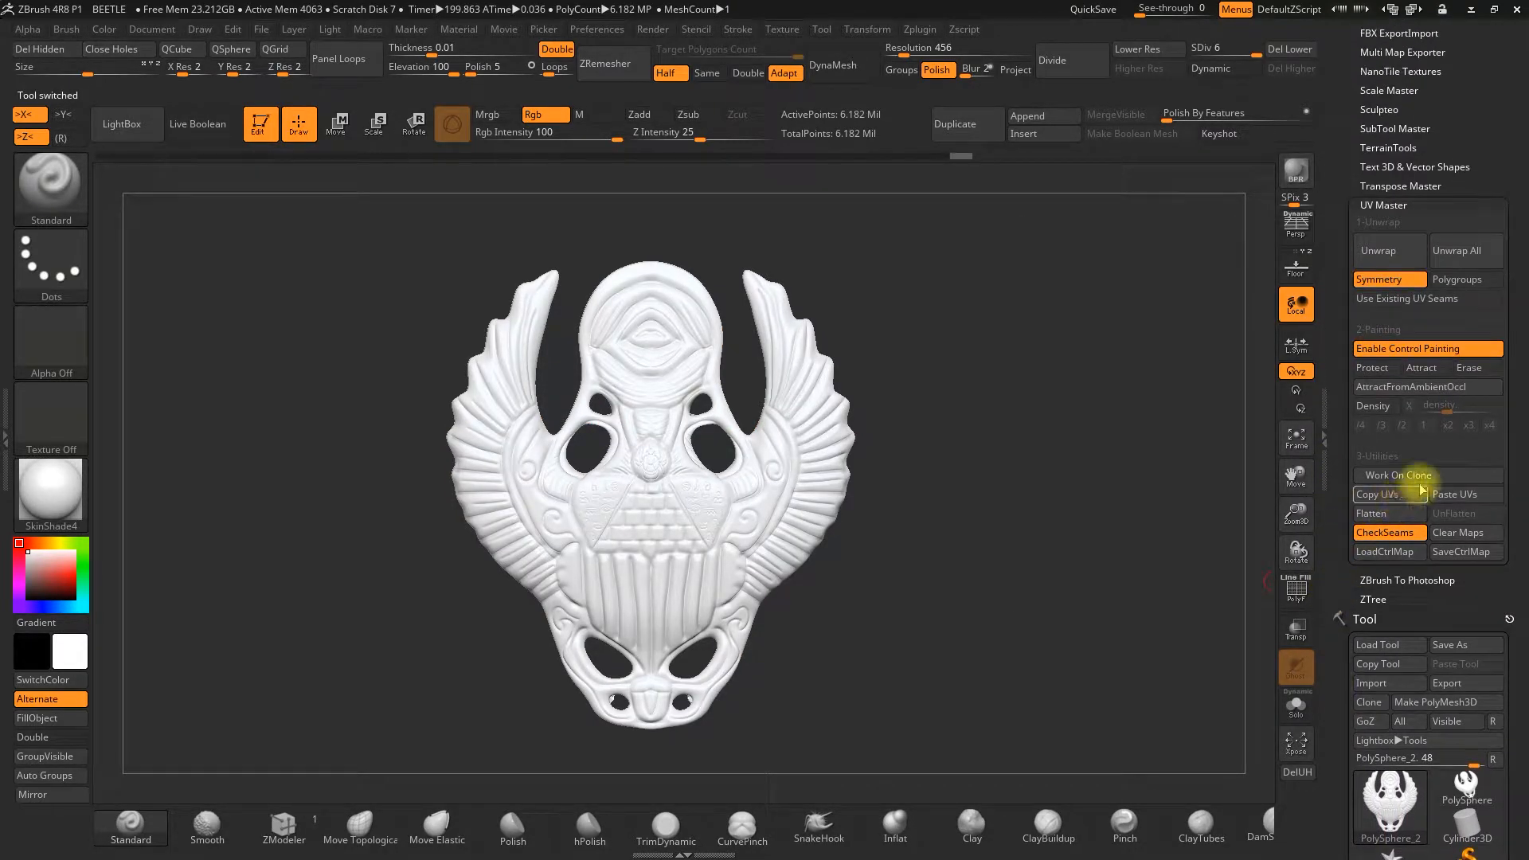
click(1465, 497)
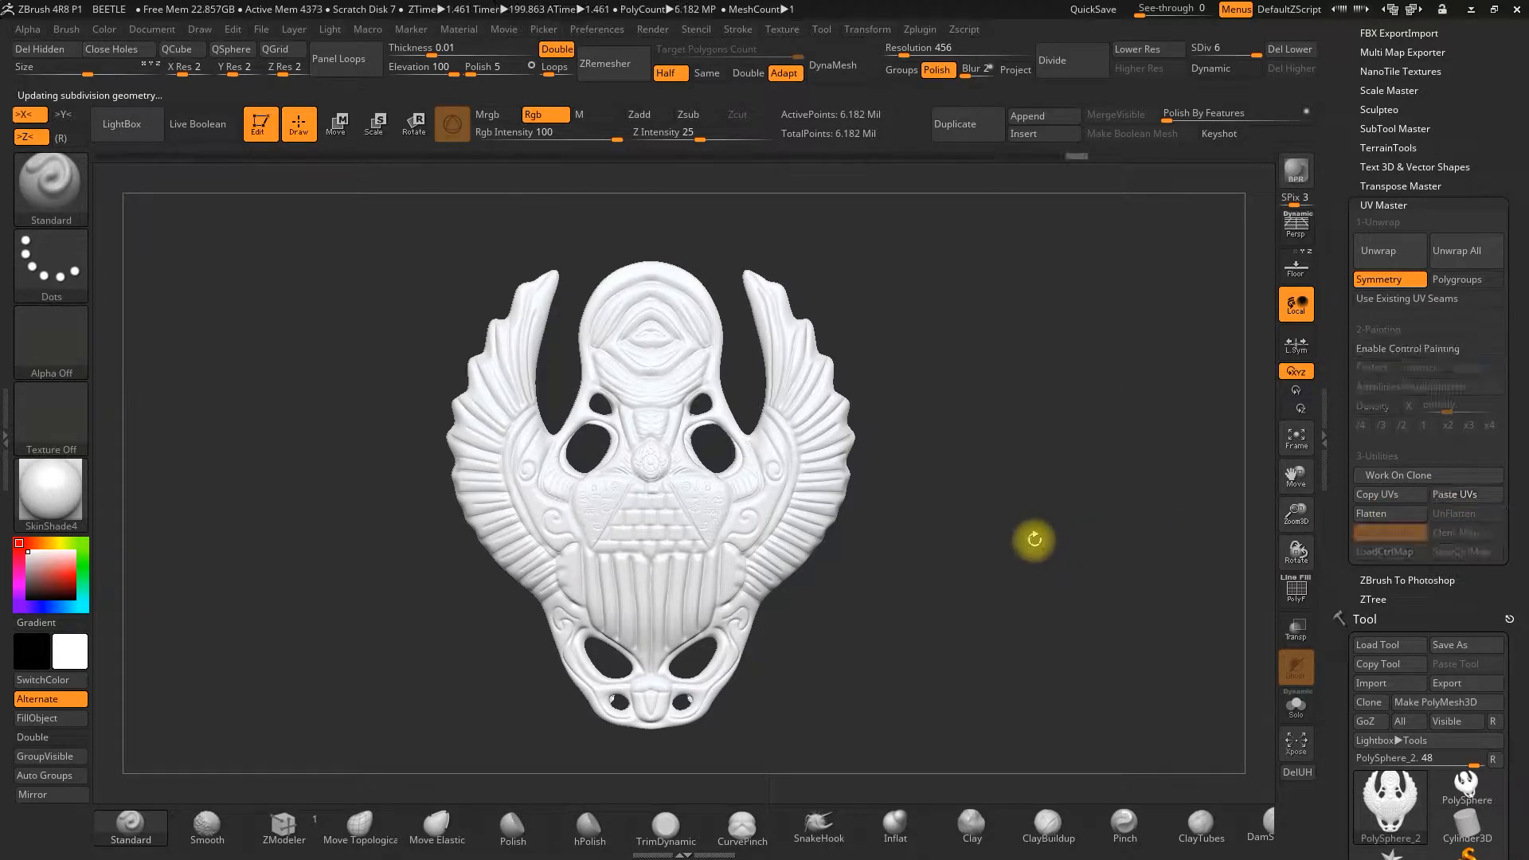
- Save the project over the existing BEETLE project file
mouse_move(1007, 524)
mouse_down()
mouse_move(1020, 523)
mouse_move(1000, 535)
mouse_move(1012, 512)
mouse_move(998, 507)
mouse_up()
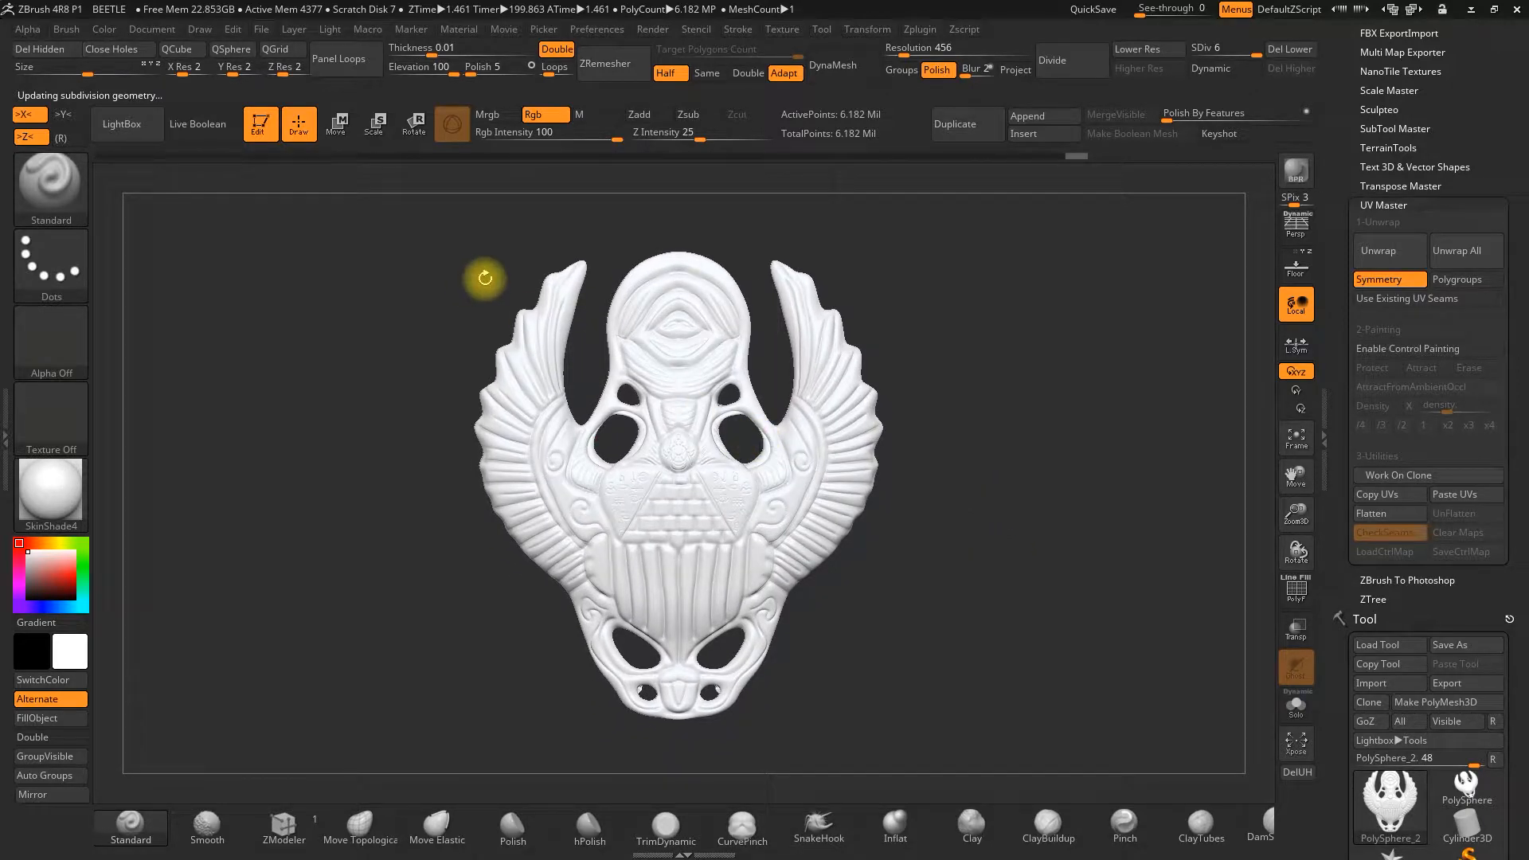
click(262, 28)
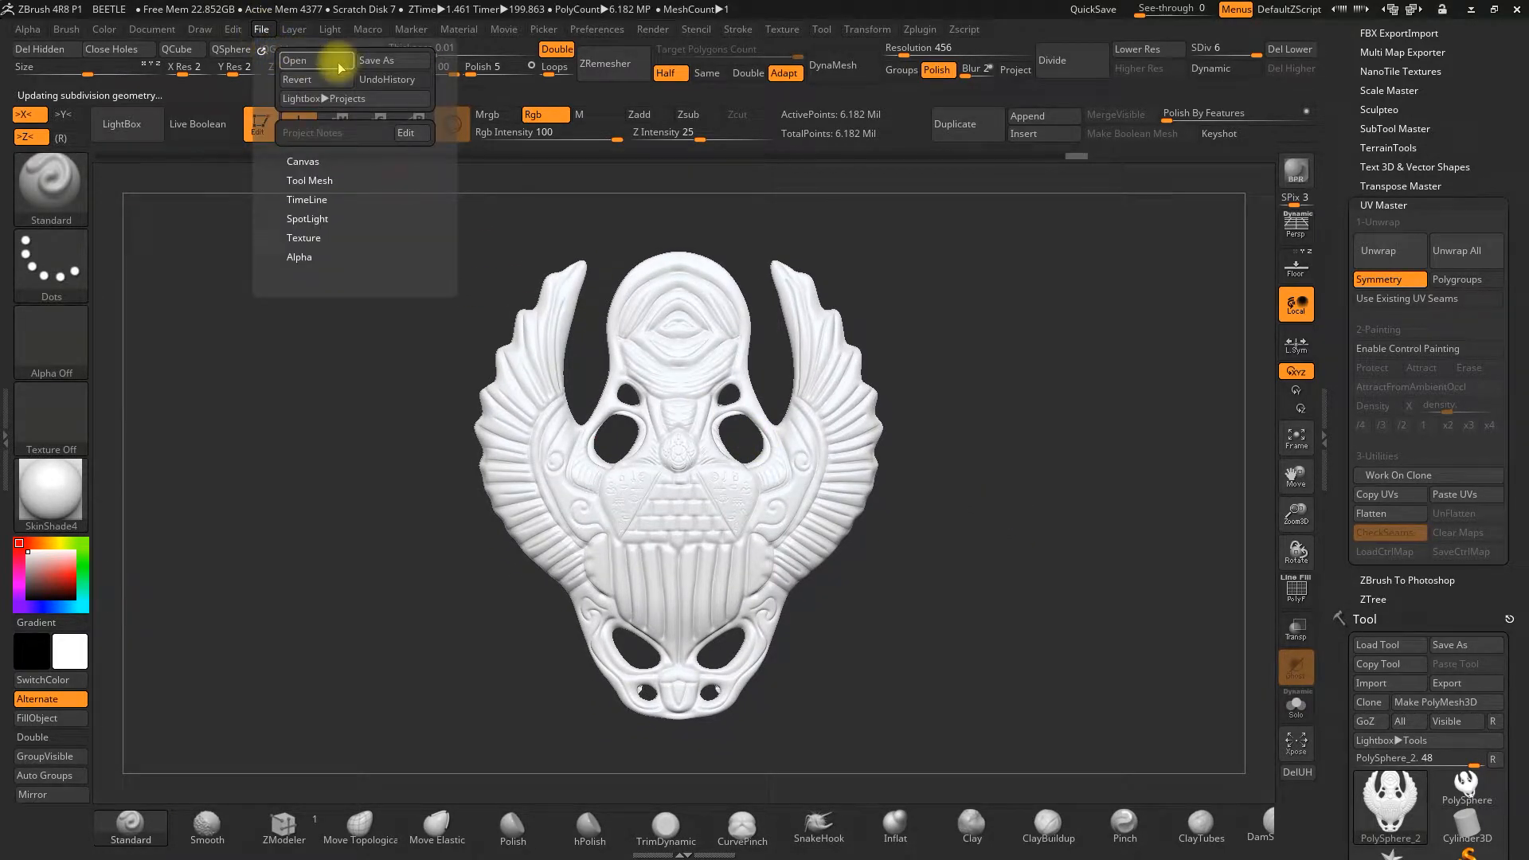
click(375, 60)
click(179, 110)
click(629, 403)
click(806, 427)
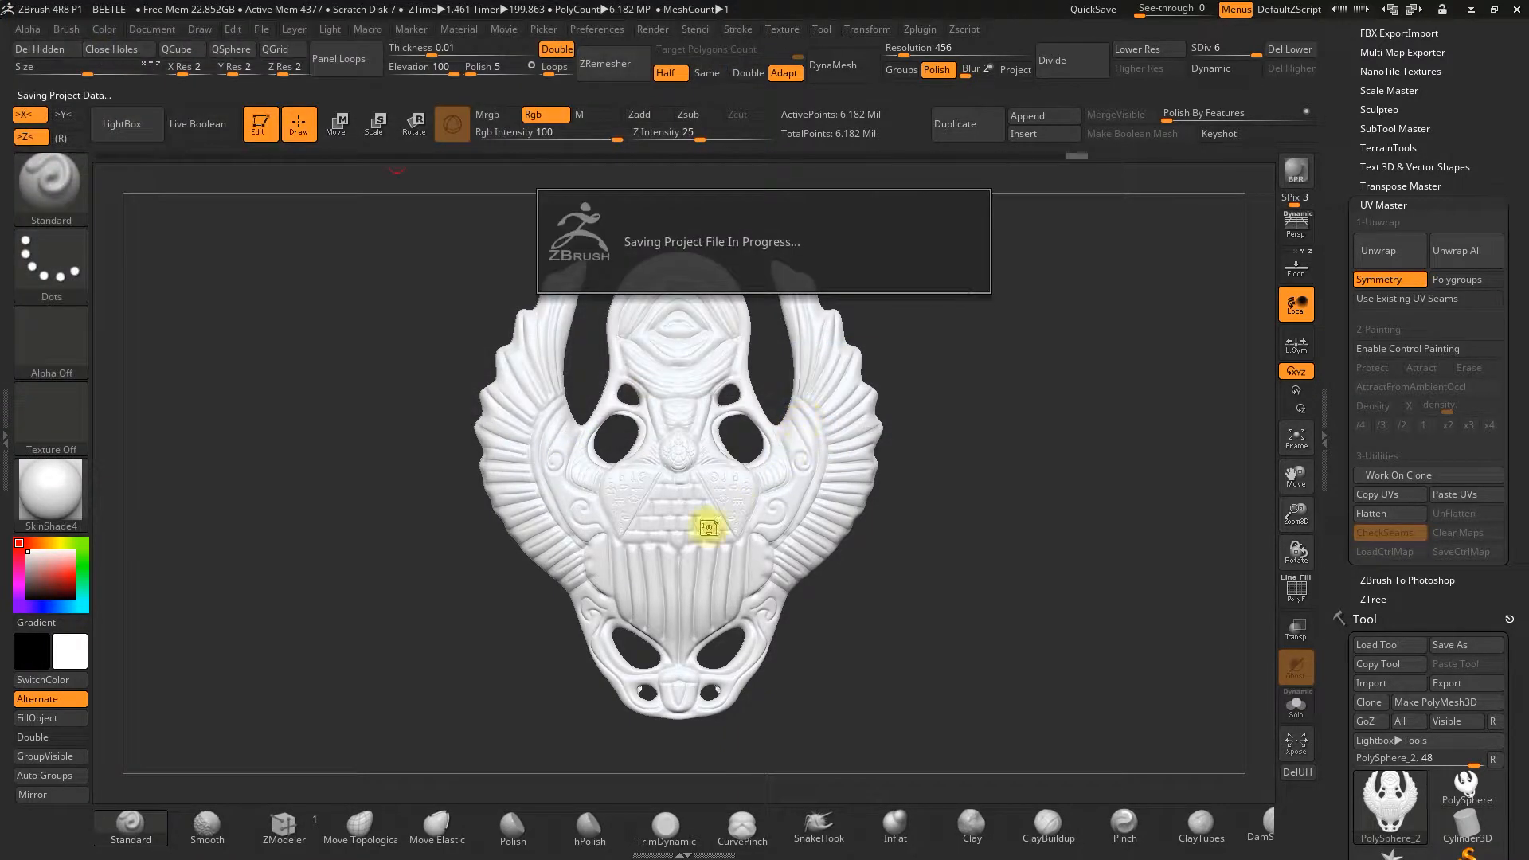
alt+drag(969, 552, 980, 540)
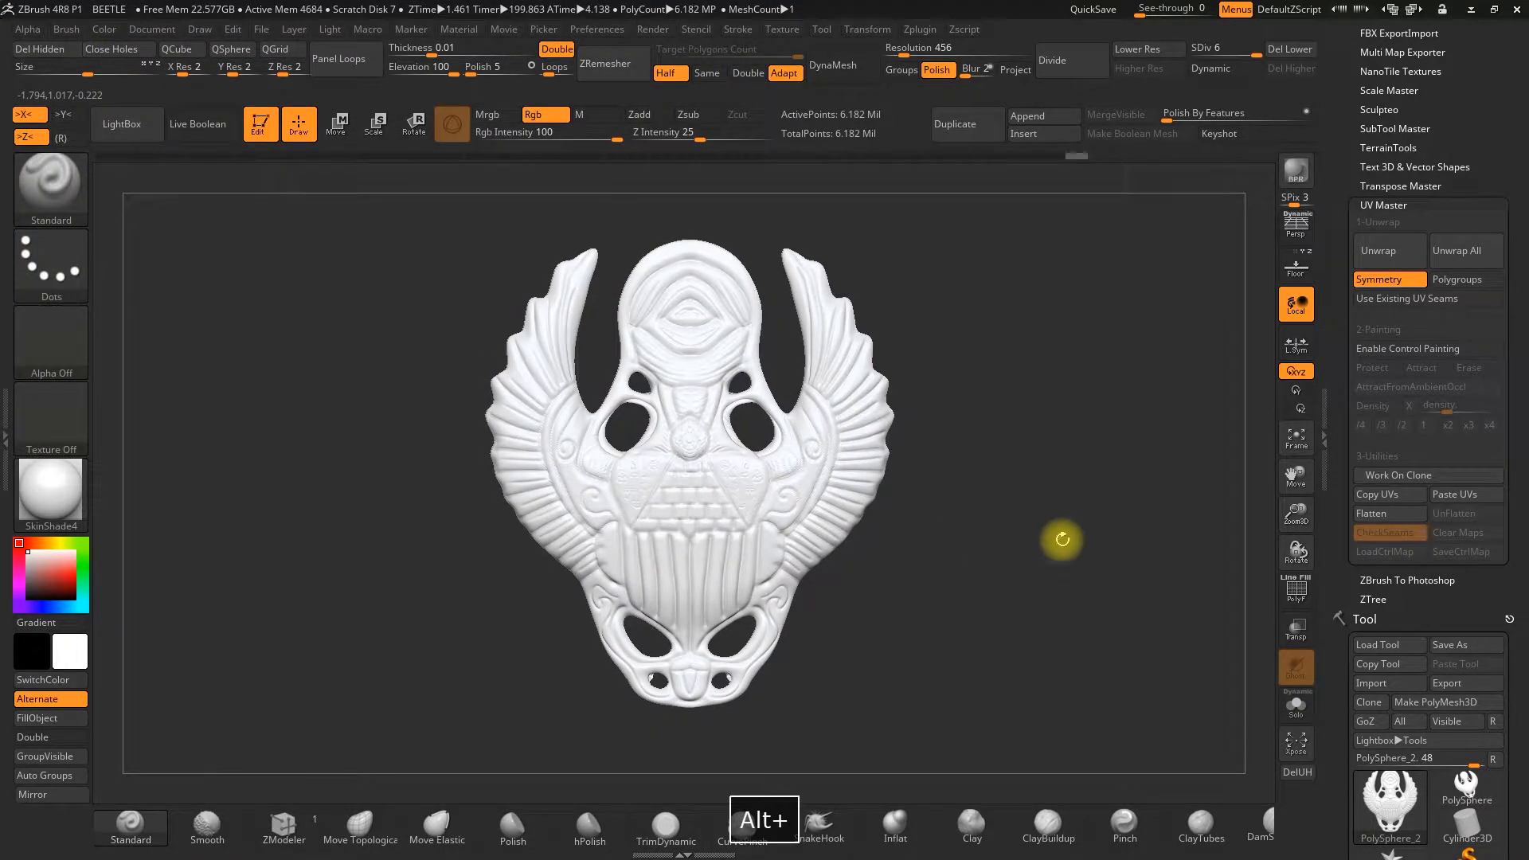
- Create a new texture map from the mask's polypaint and clone it into the texture palette
drag(1322, 551, 1332, 275)
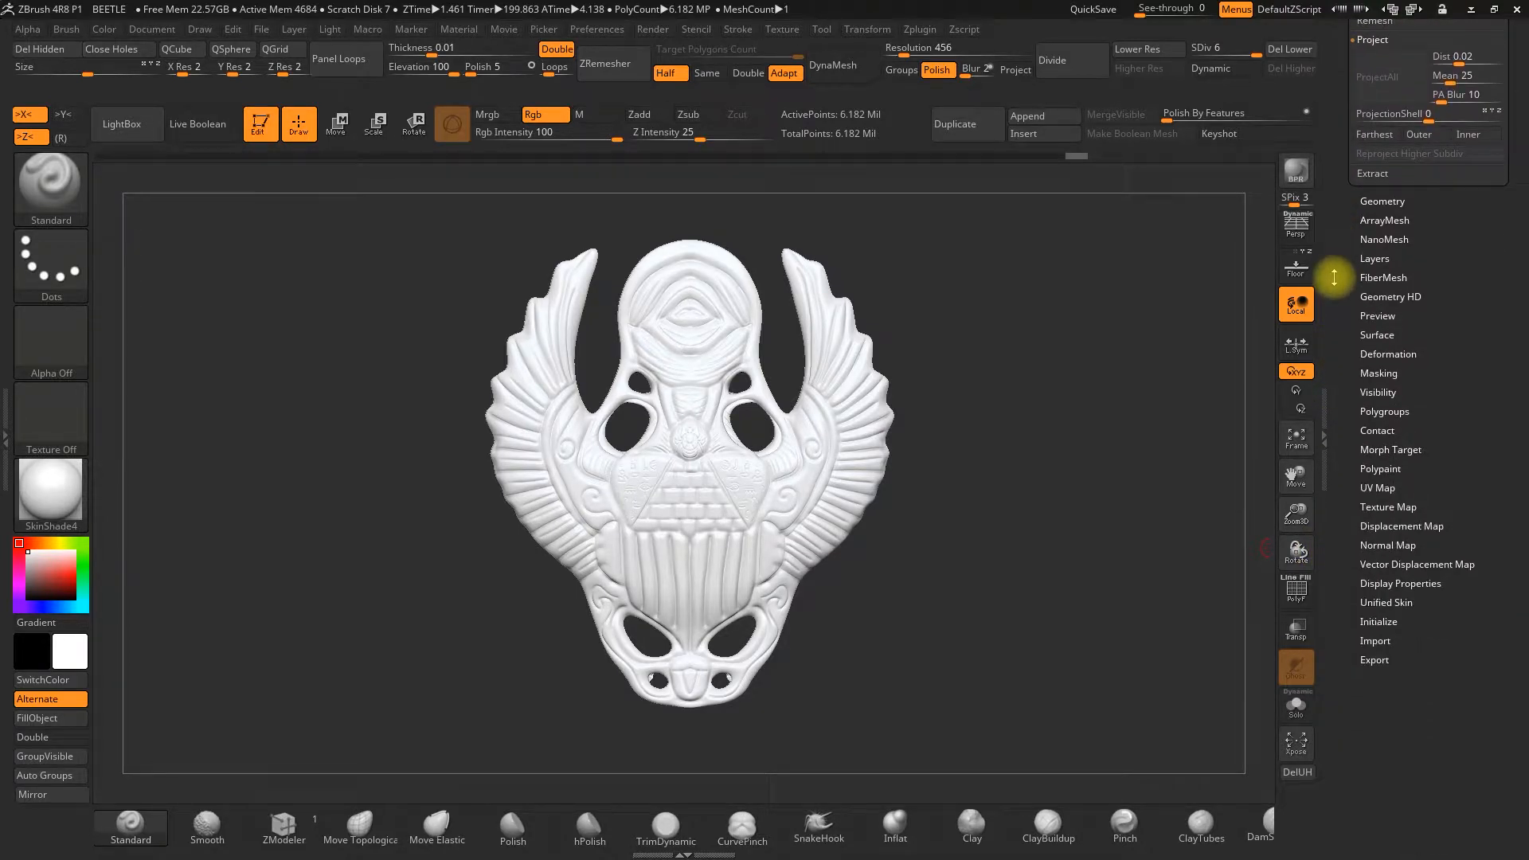
click(1376, 507)
drag(1389, 389, 1375, 546)
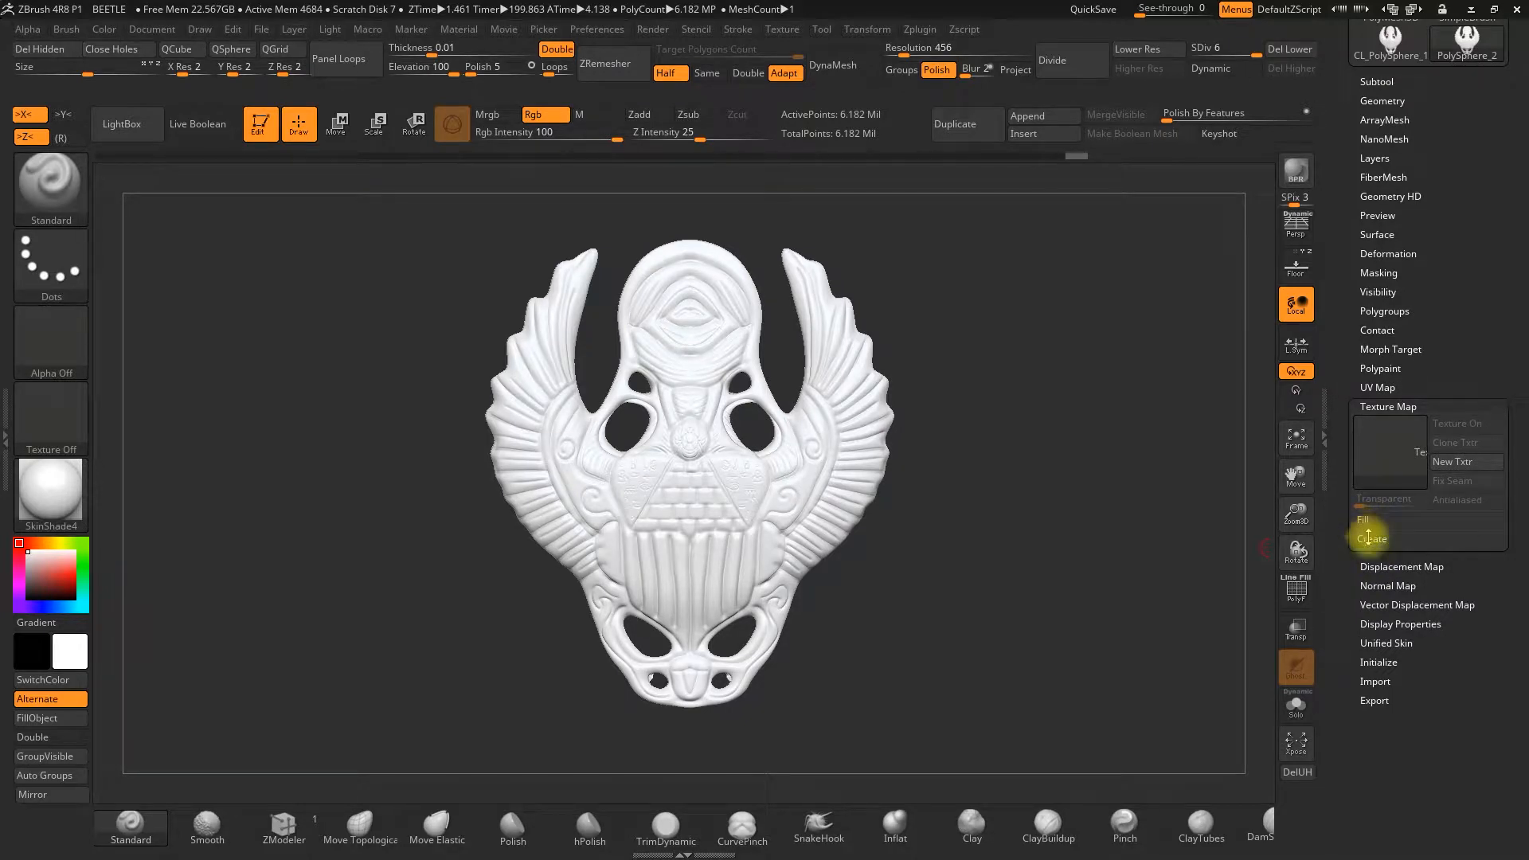
click(1369, 539)
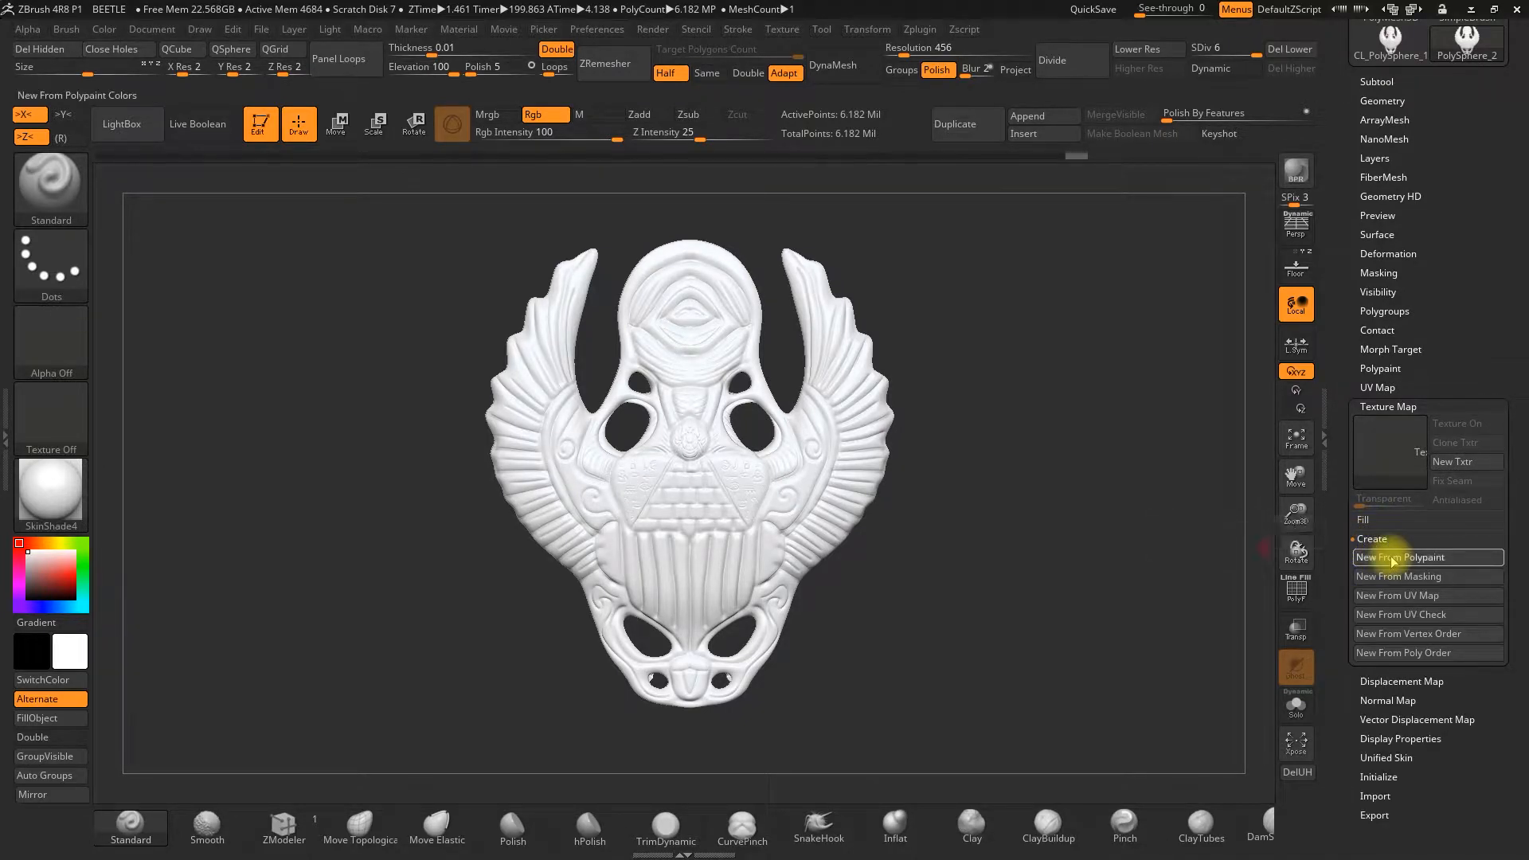
click(1392, 560)
mouse_move(1377, 437)
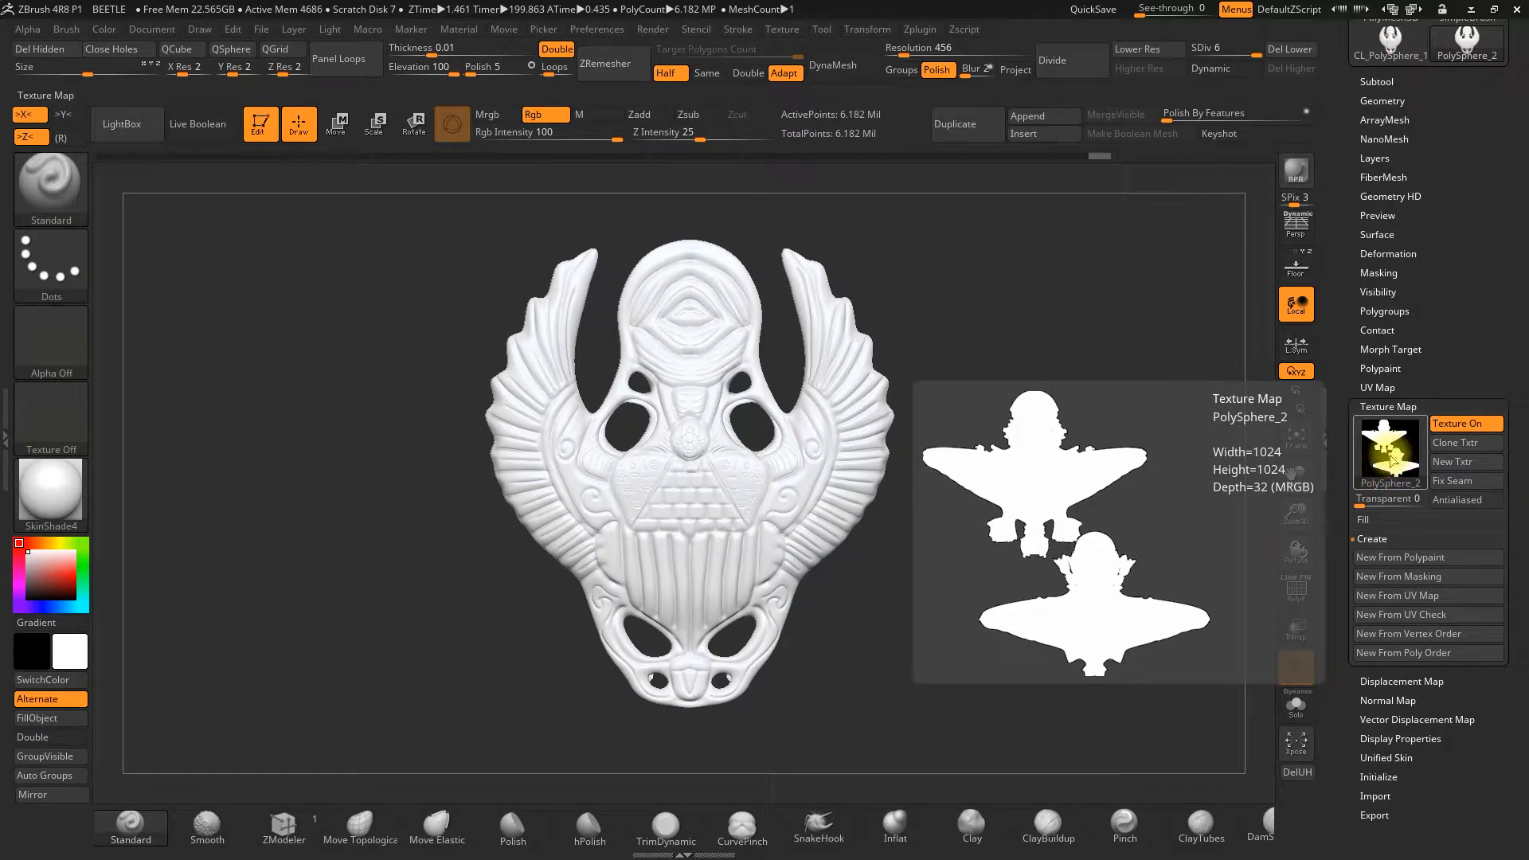
click(1449, 450)
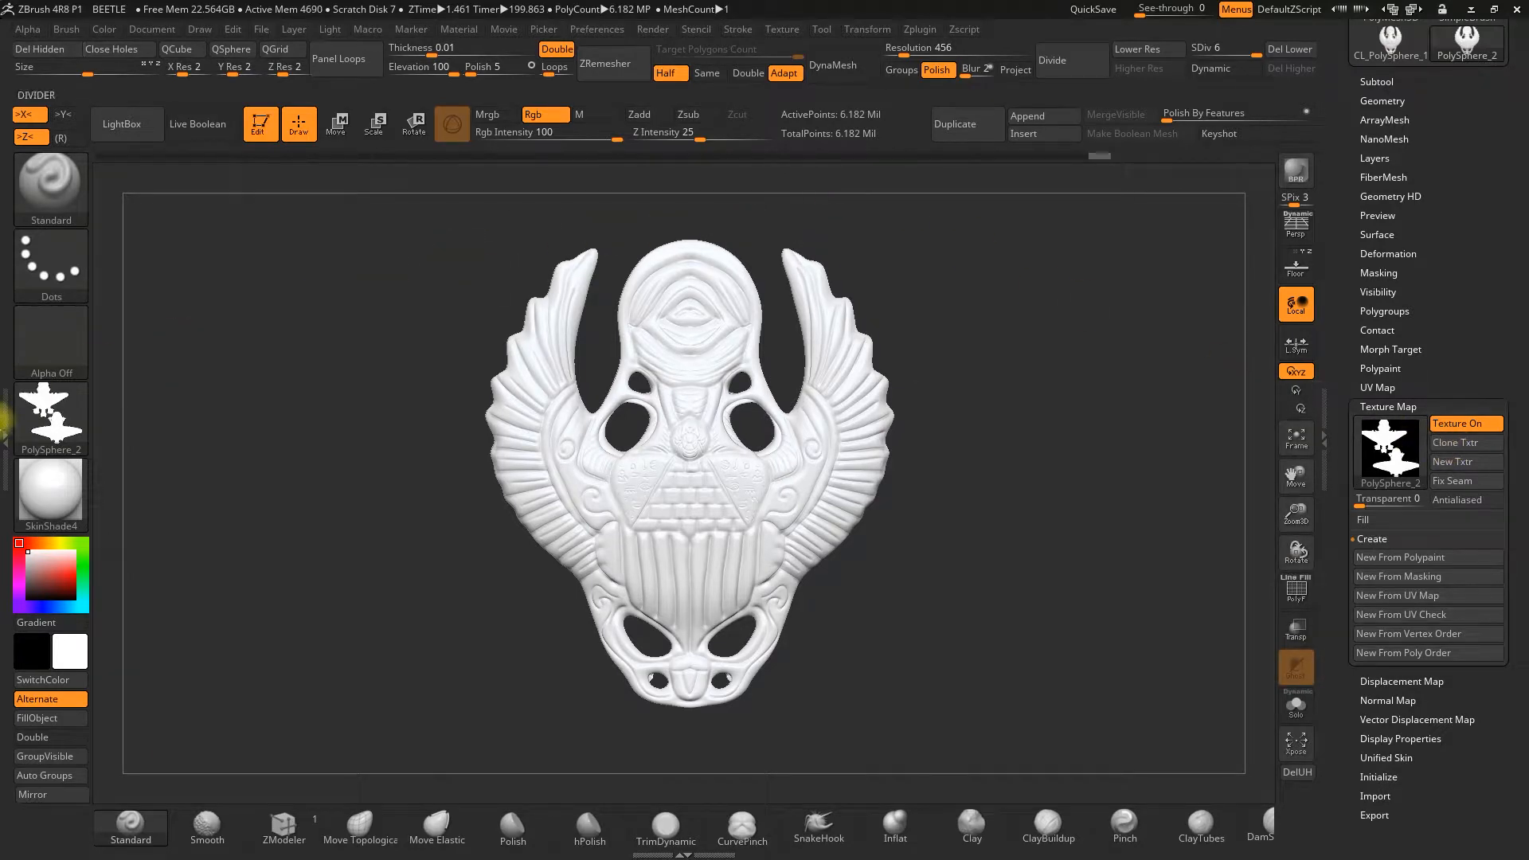
- Export the cloned texture as a PNG image named blanco in the scareab martes folder
click(780, 28)
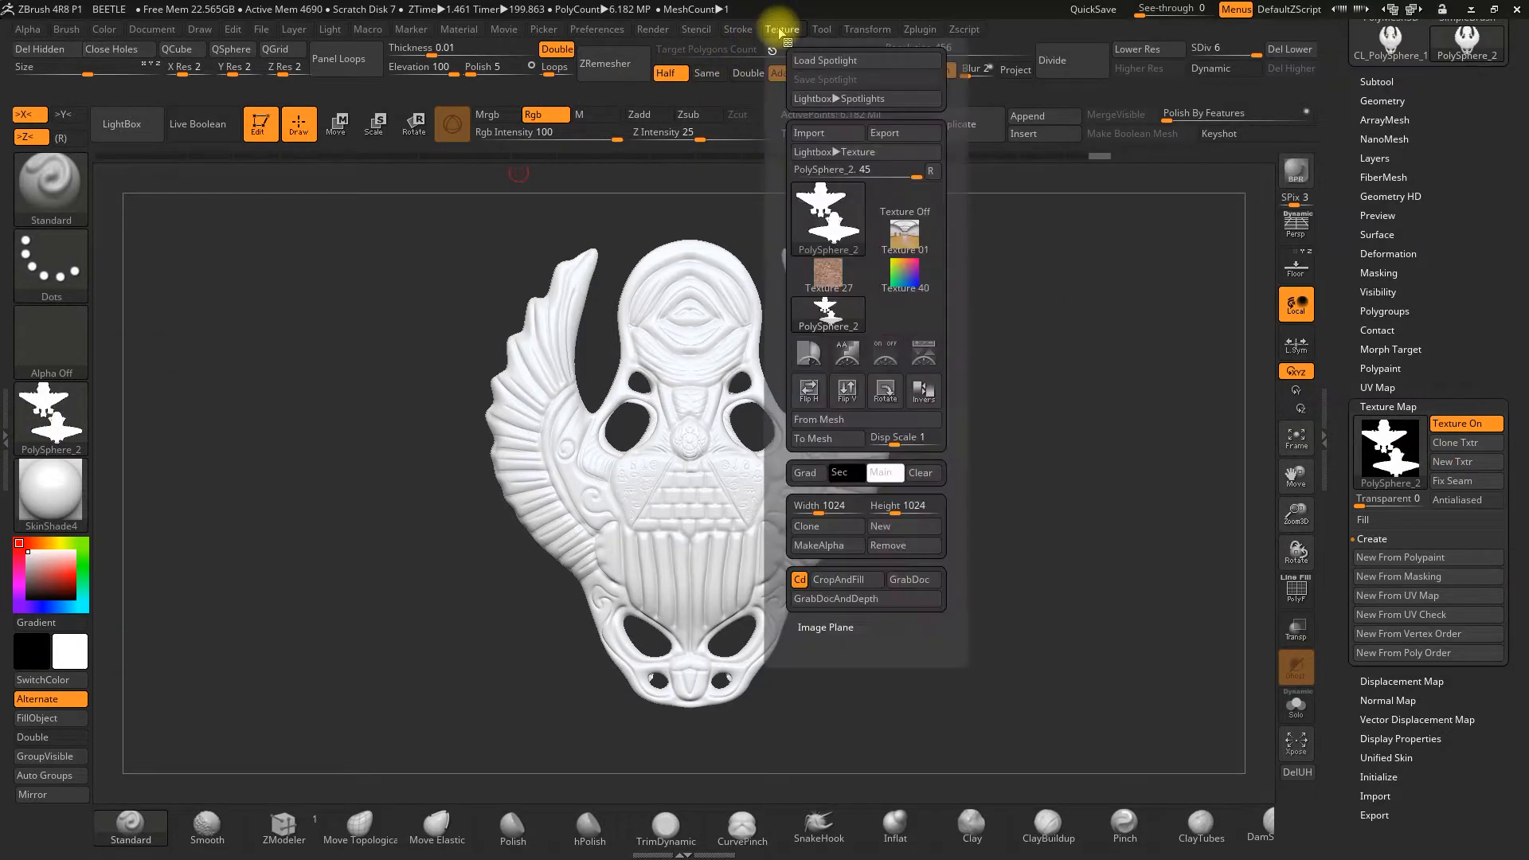
click(897, 137)
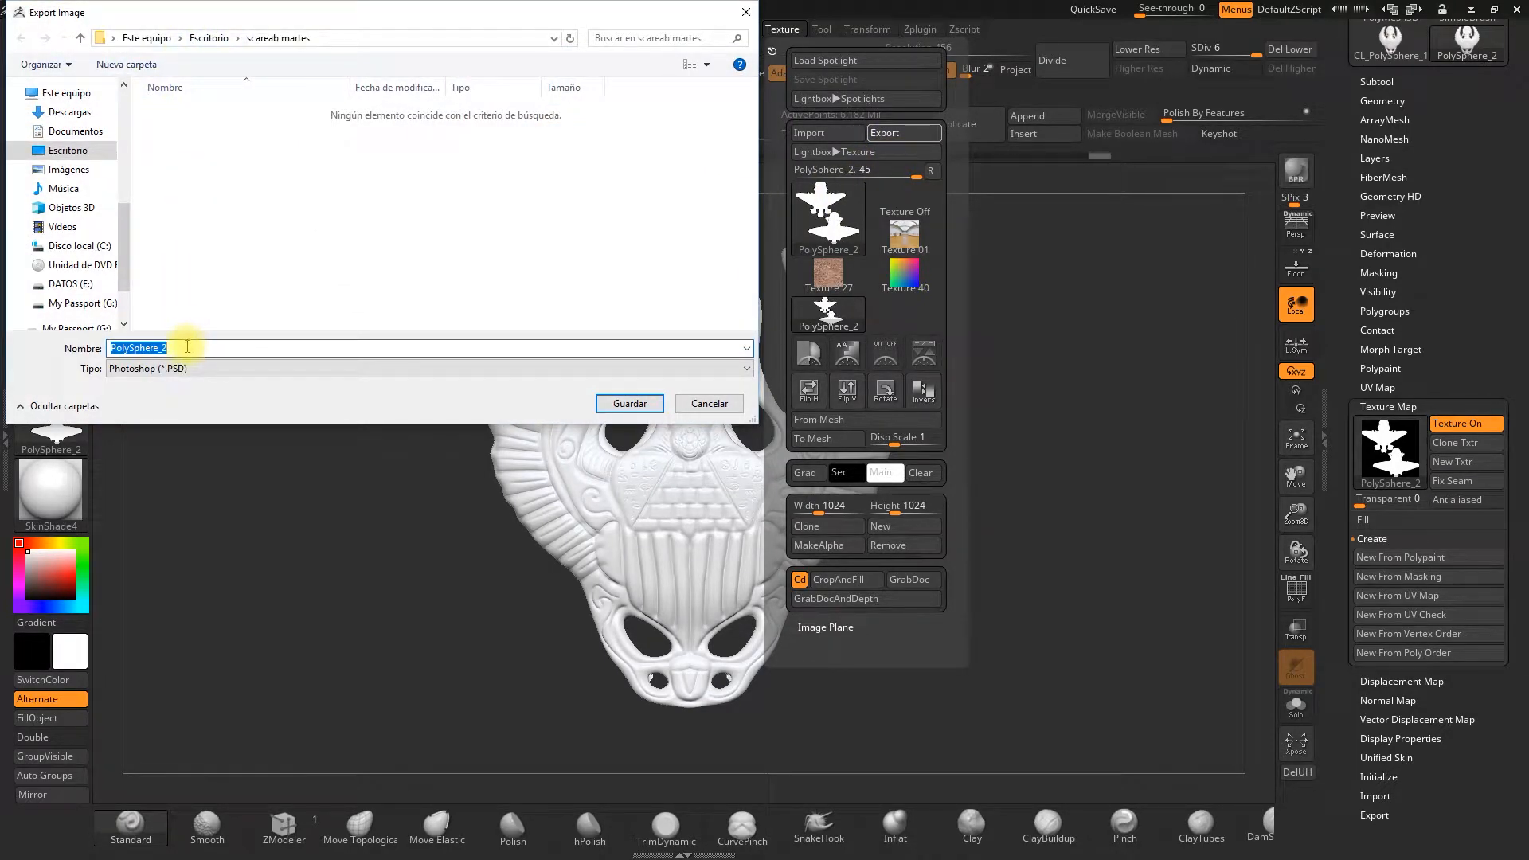
text(b)
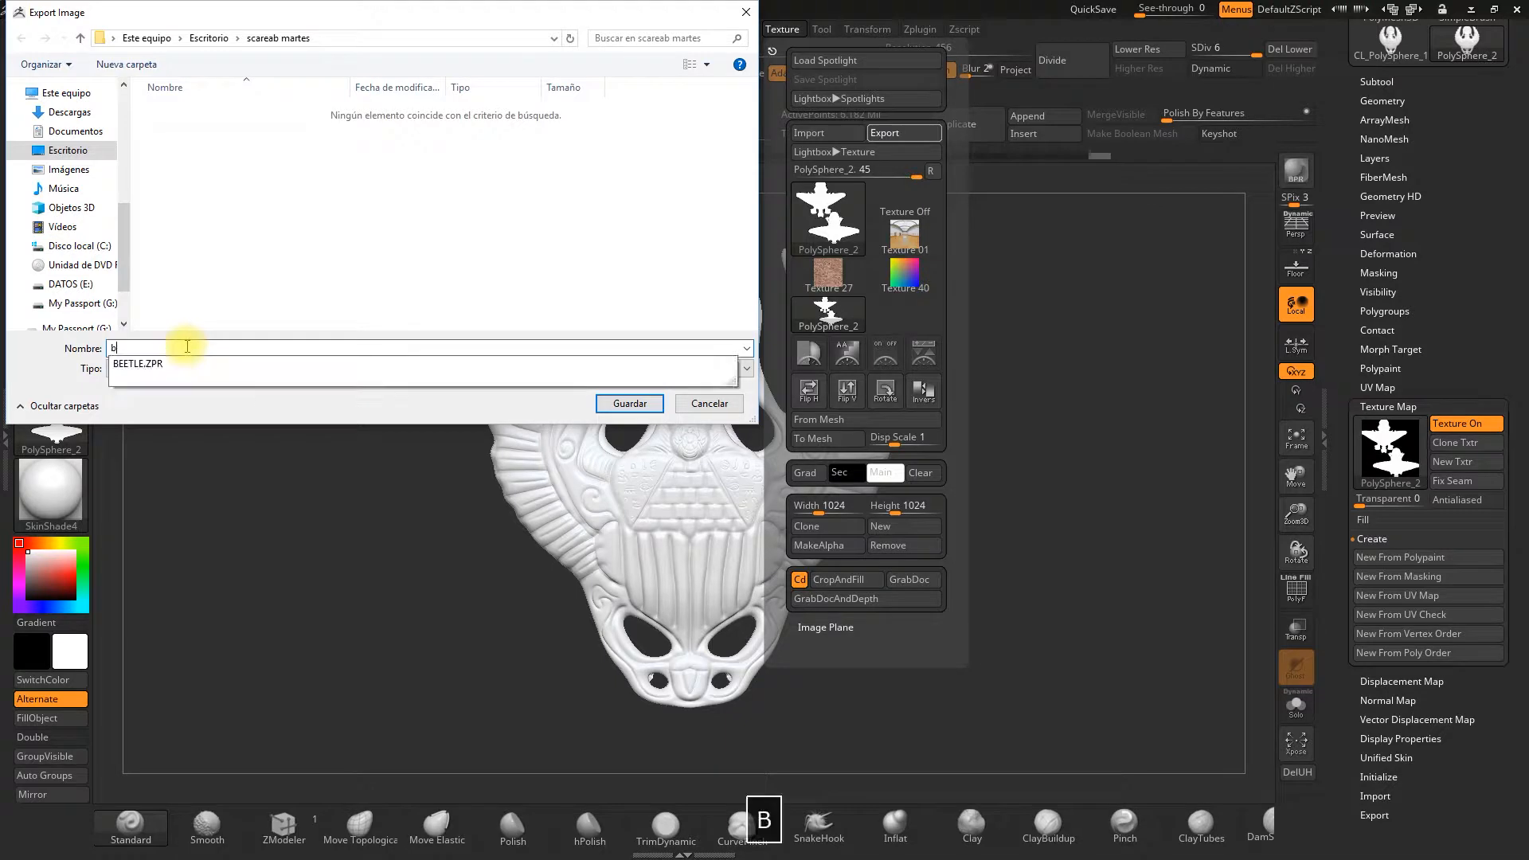
text(lanco)
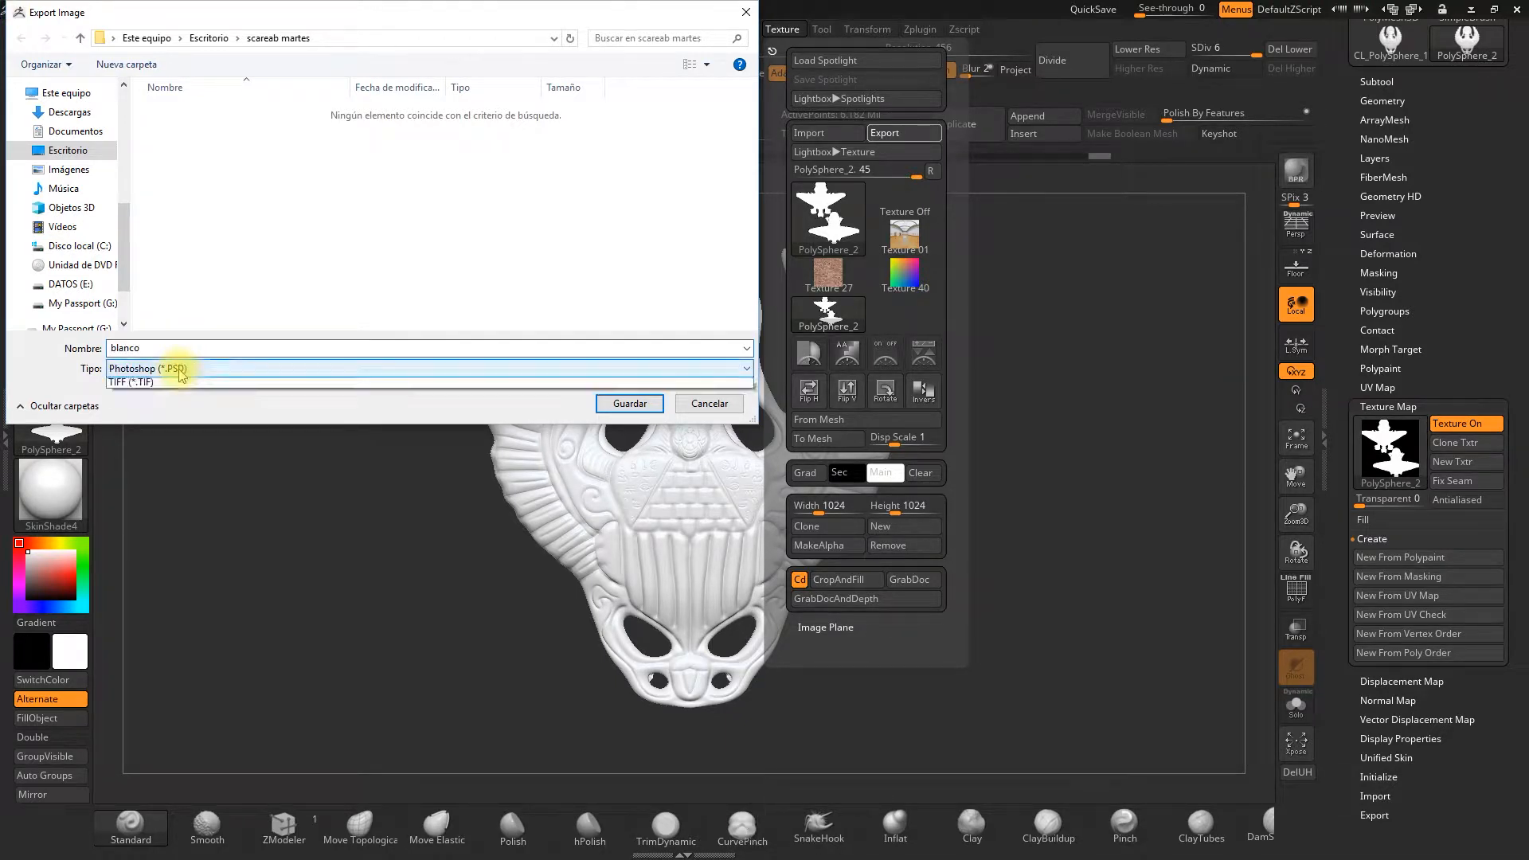
click(185, 369)
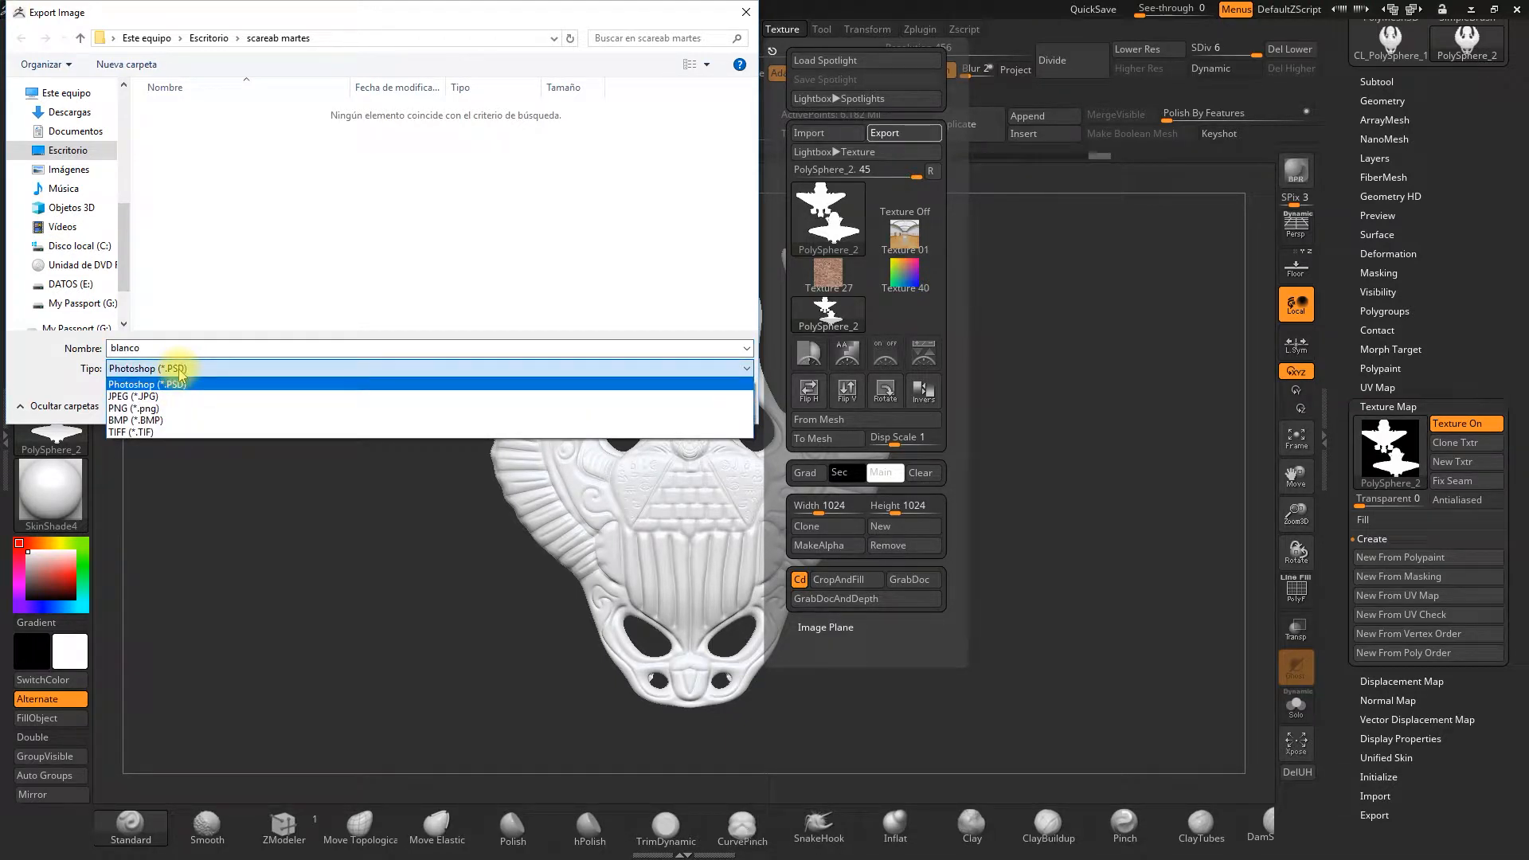
click(152, 409)
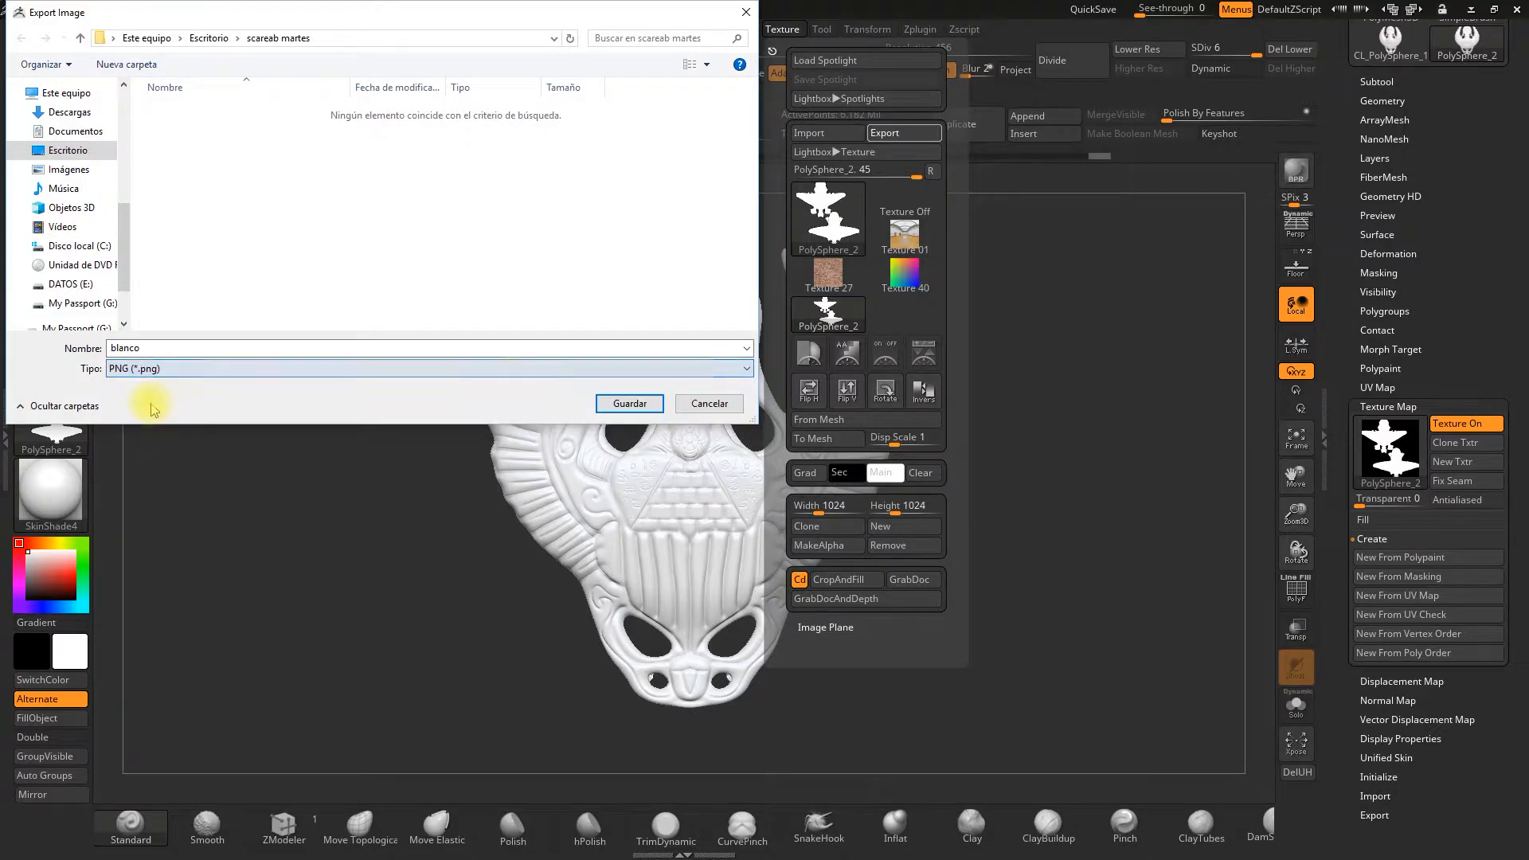
click(629, 404)
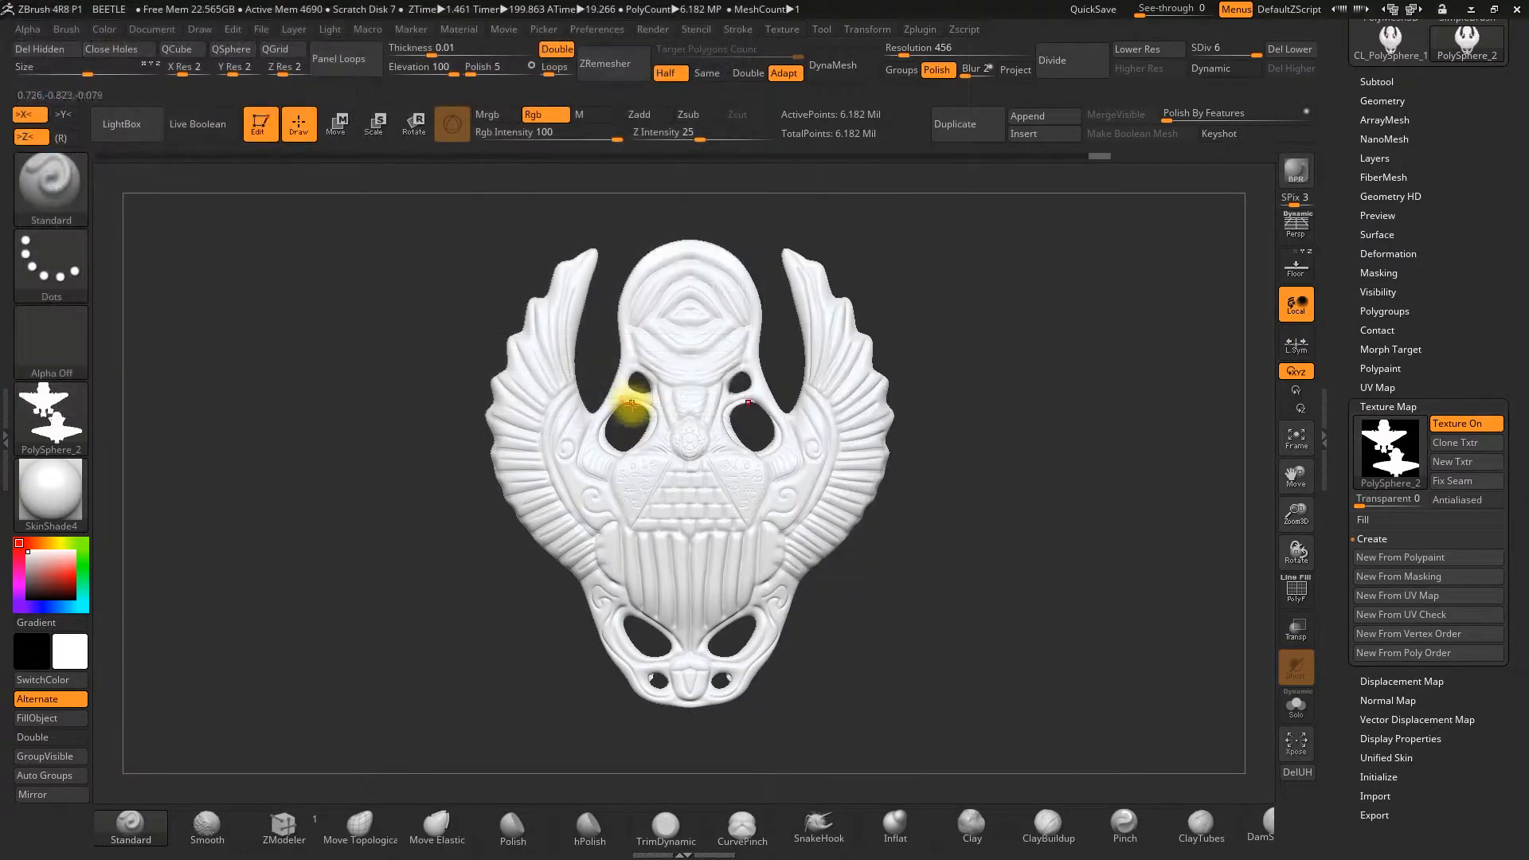
- Delete the mask's lower subdivision levels, keeping only the highest-resolution mesh
drag(1009, 493, 980, 562)
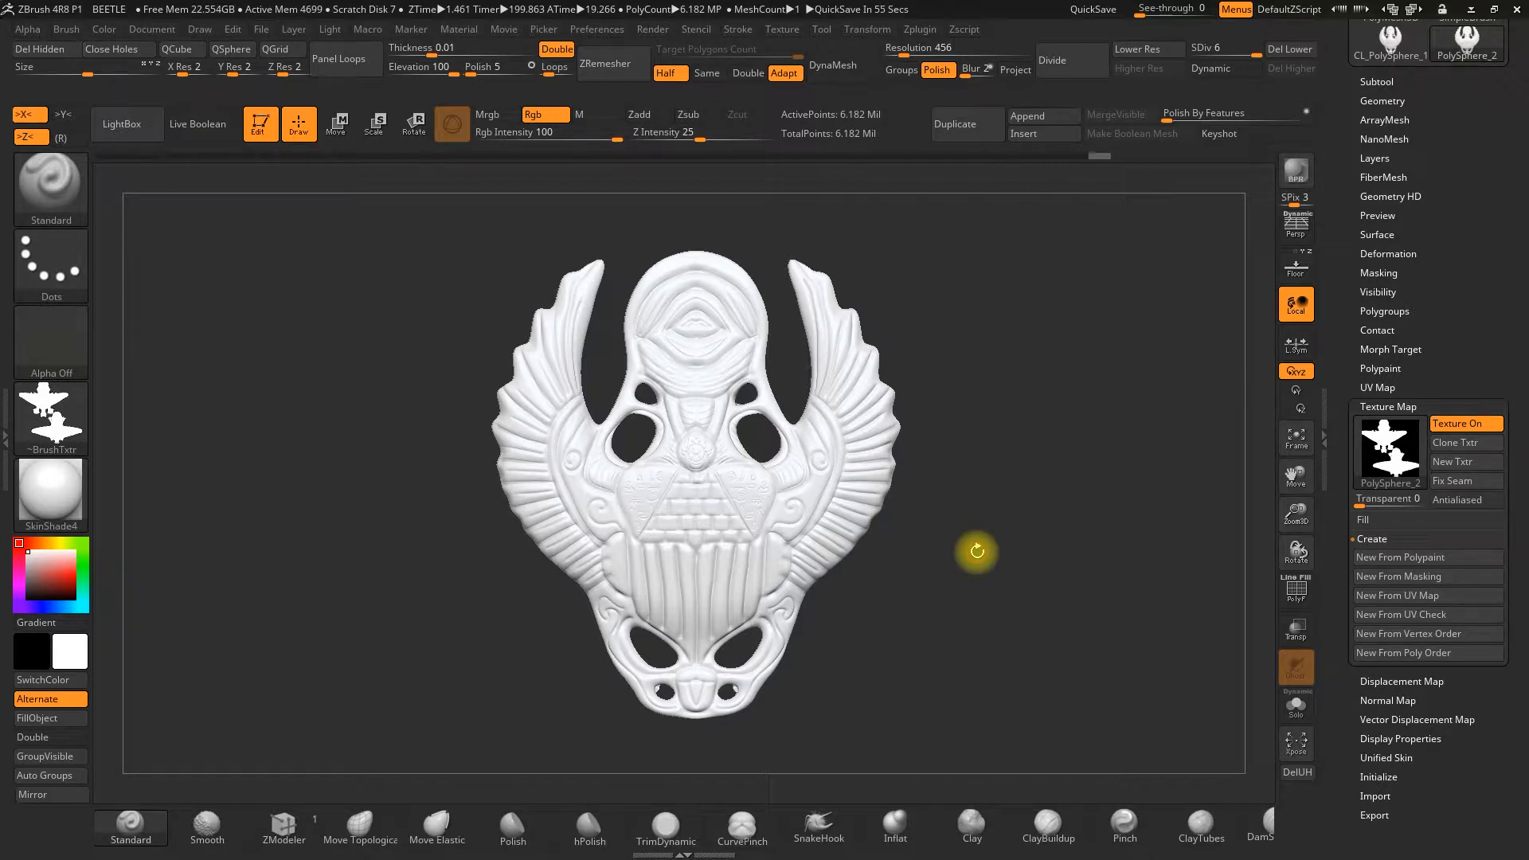
drag(1000, 562, 1007, 564)
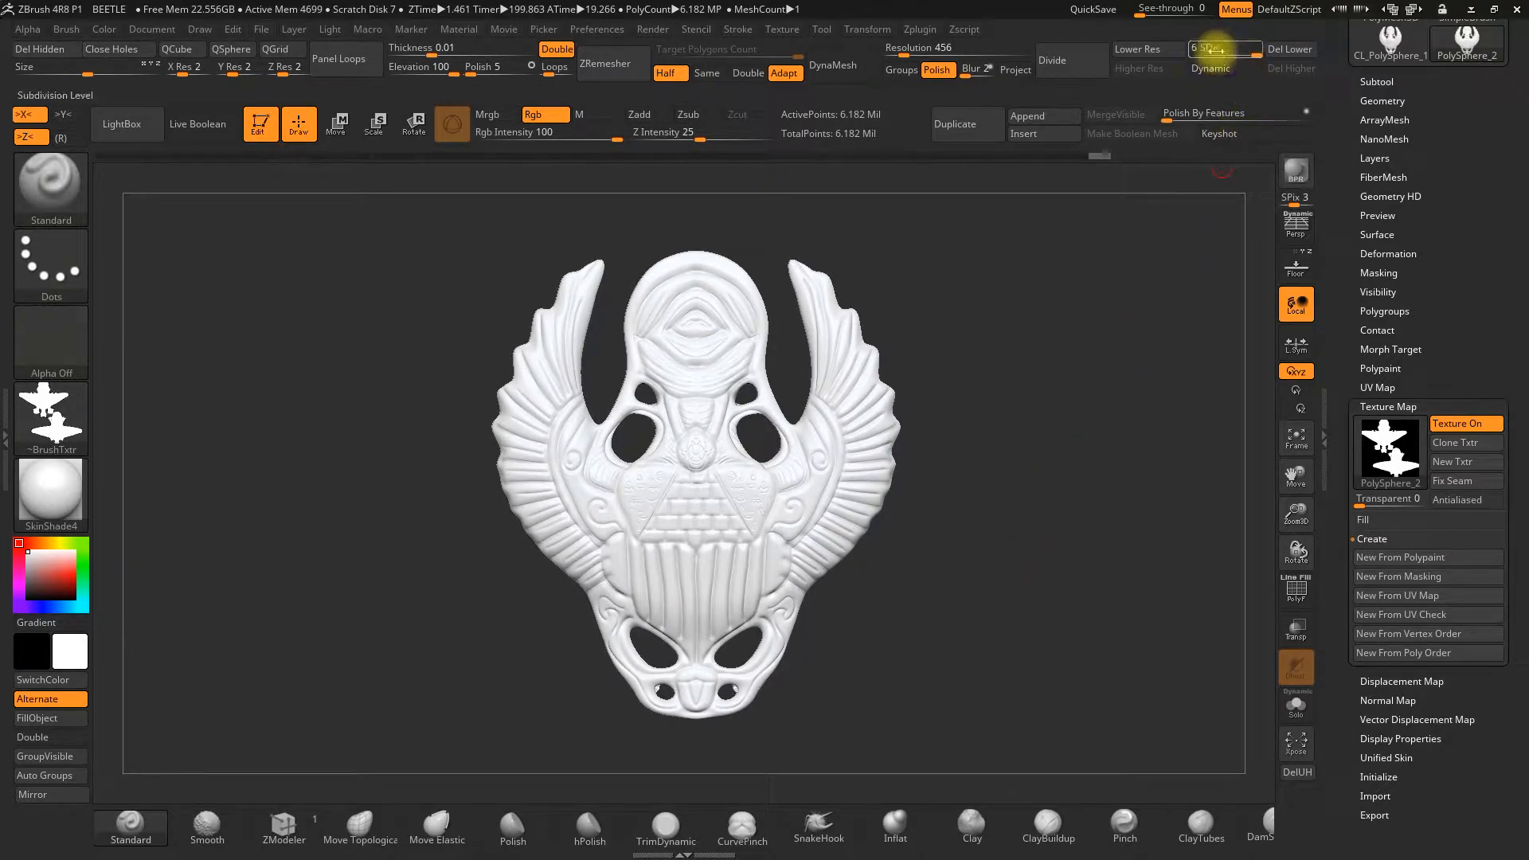
click(1290, 55)
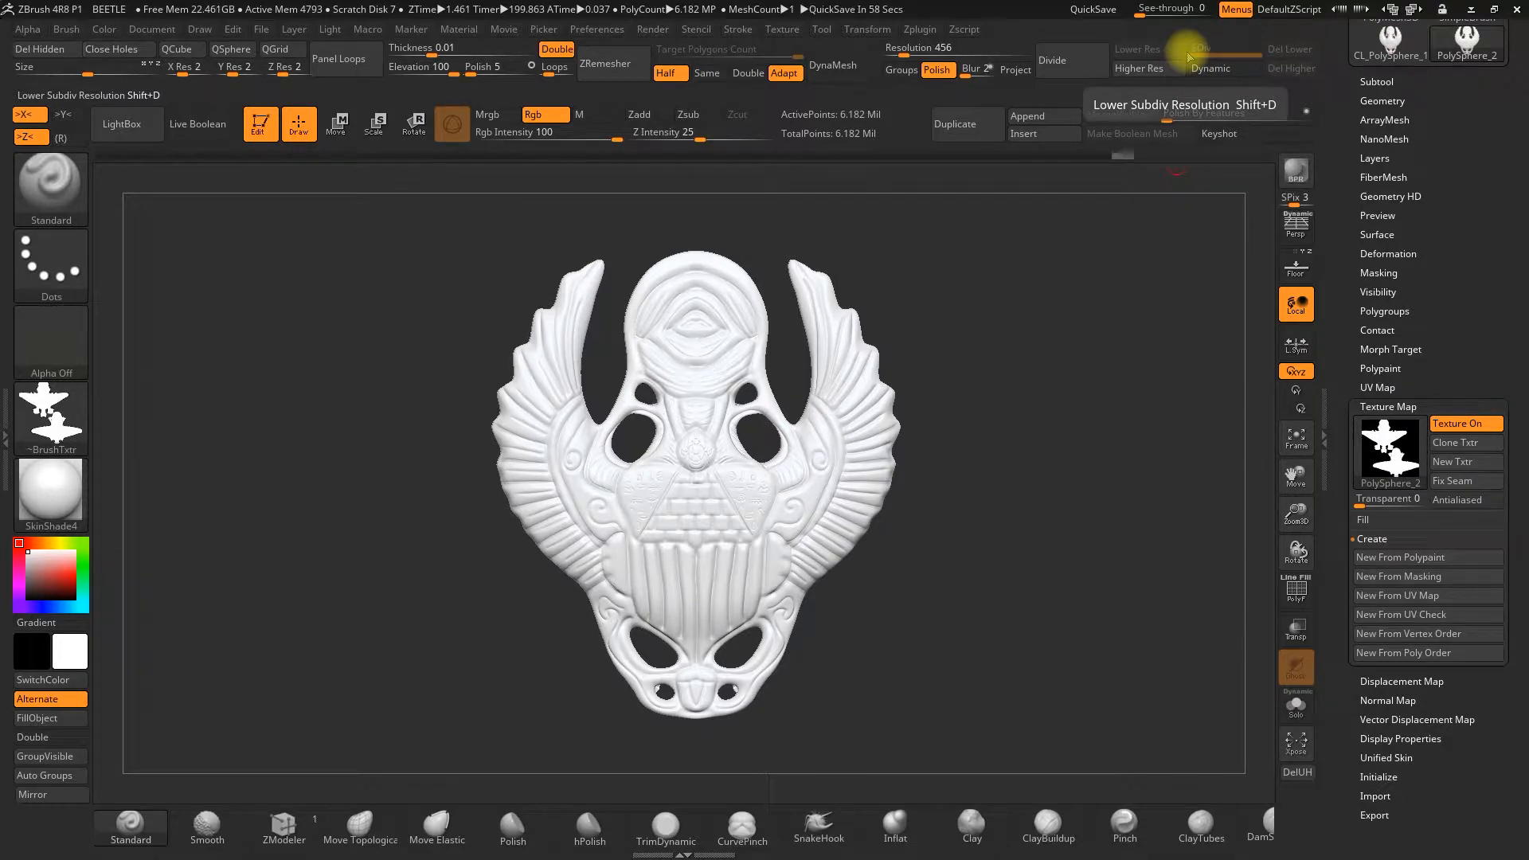
key(Caps_Lock)
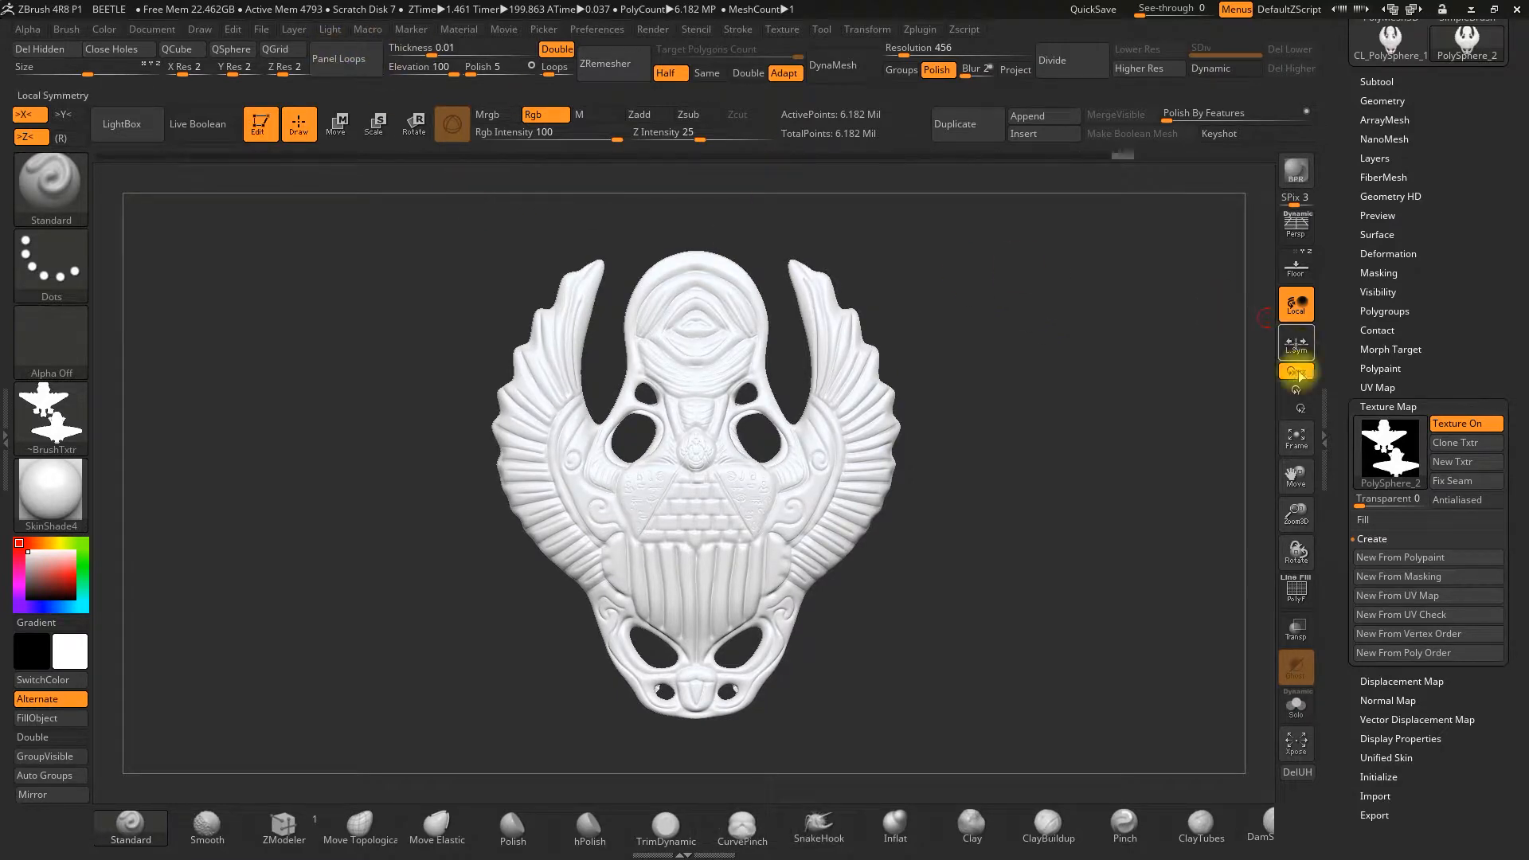
- Export the high-resolution mask in OBJ format as HIG to the scareab martes folder
drag(1335, 505, 1371, 711)
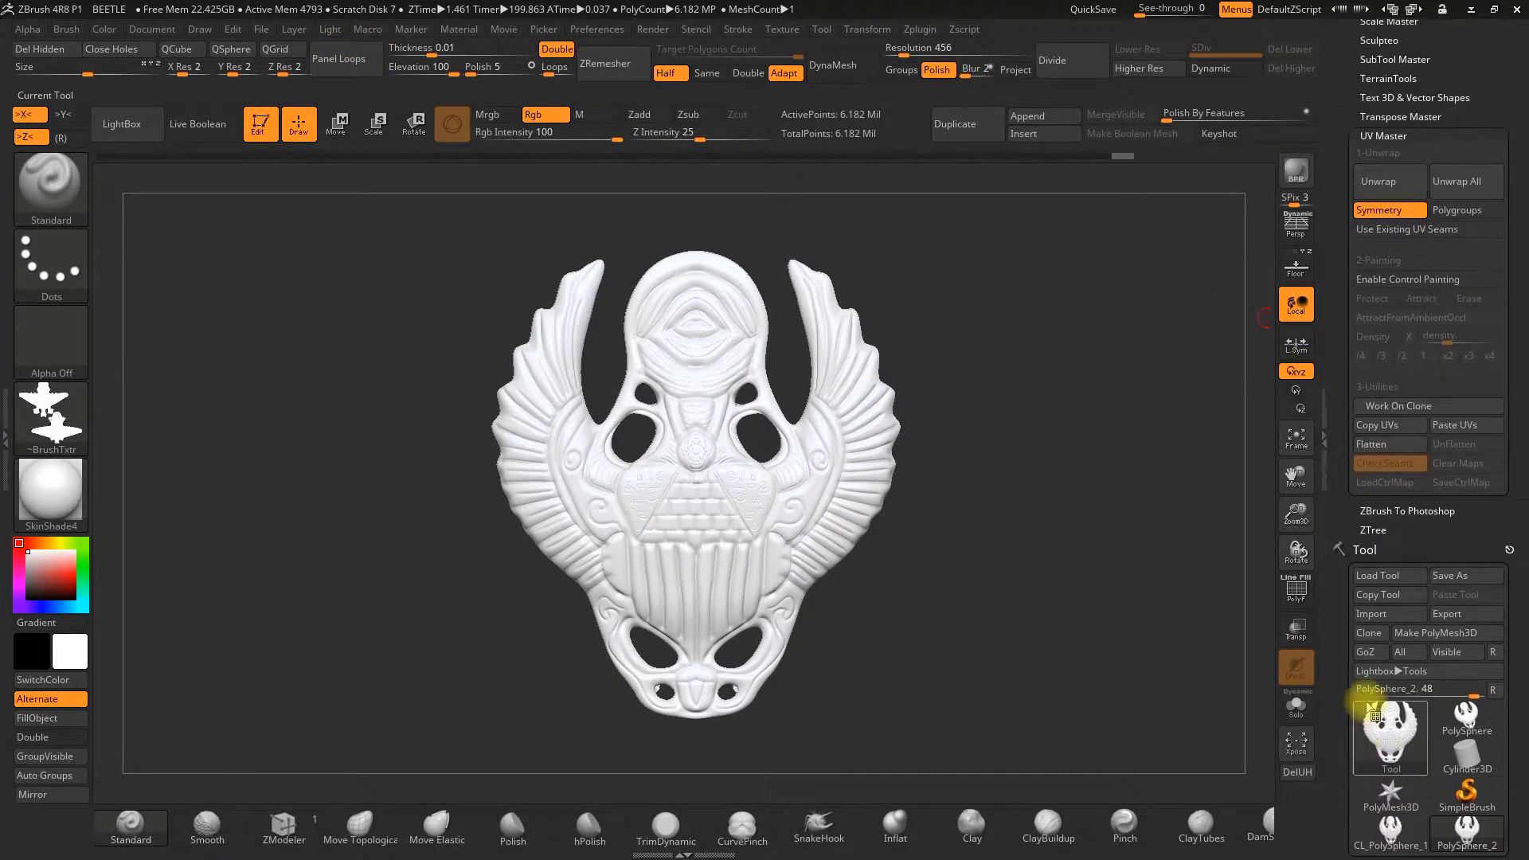
click(1469, 620)
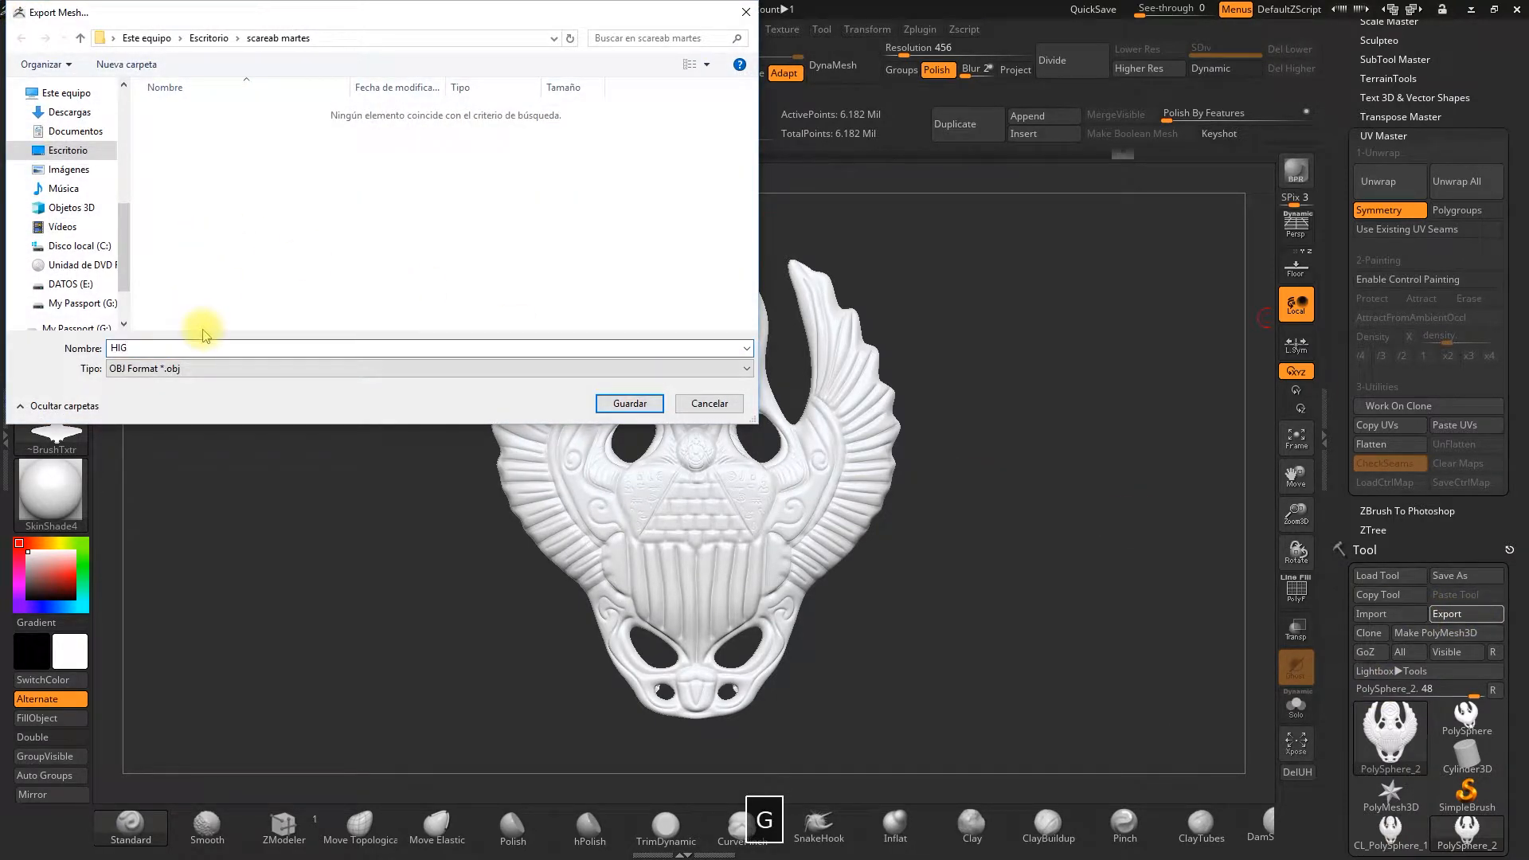
click(617, 407)
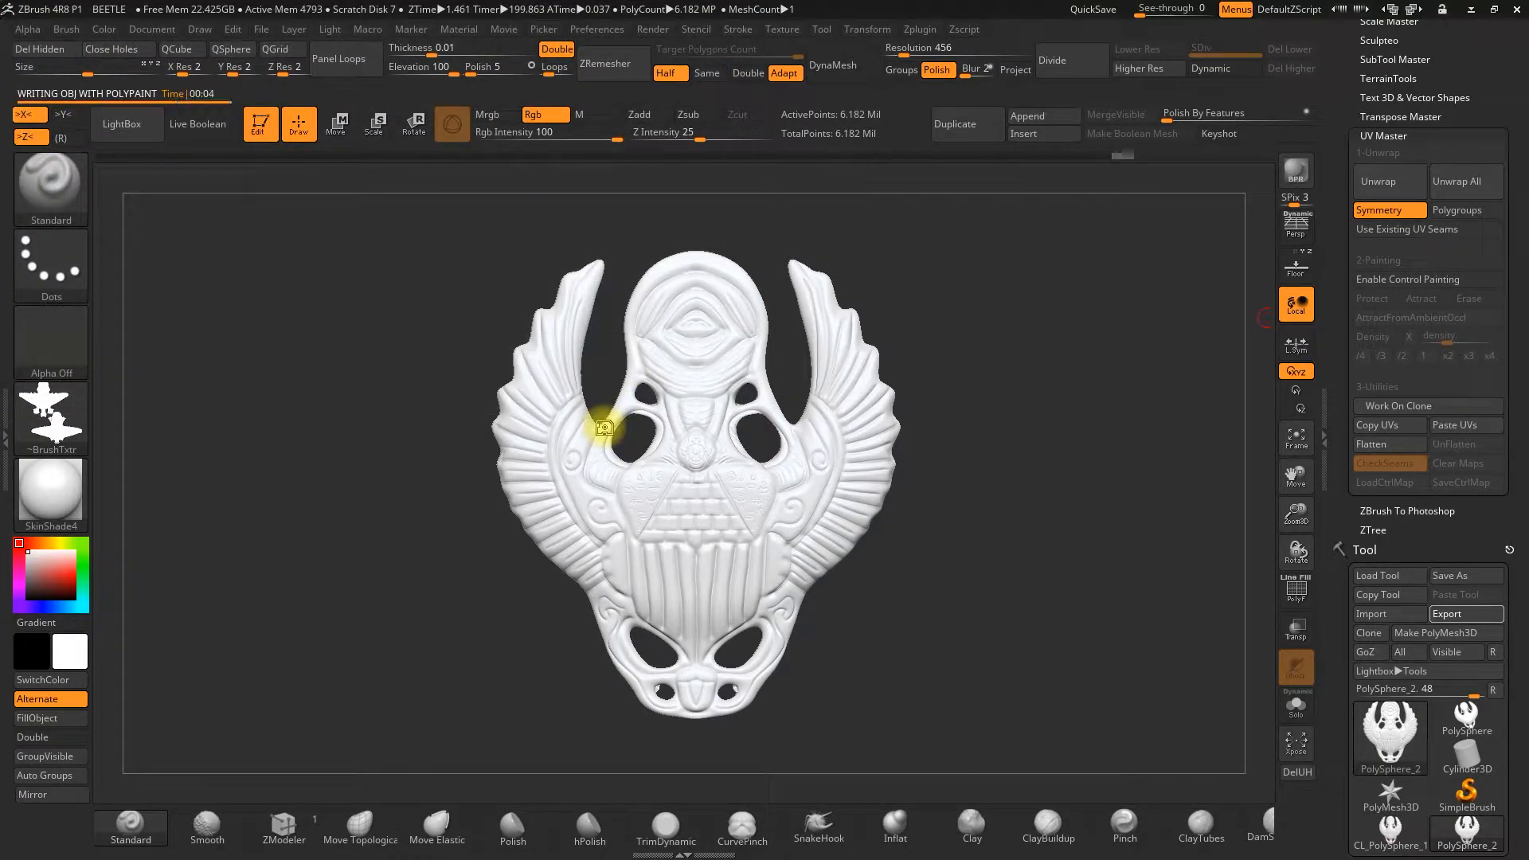
mouse_move(1182, 505)
mouse_down()
mouse_move(1153, 511)
mouse_move(1171, 514)
mouse_up()
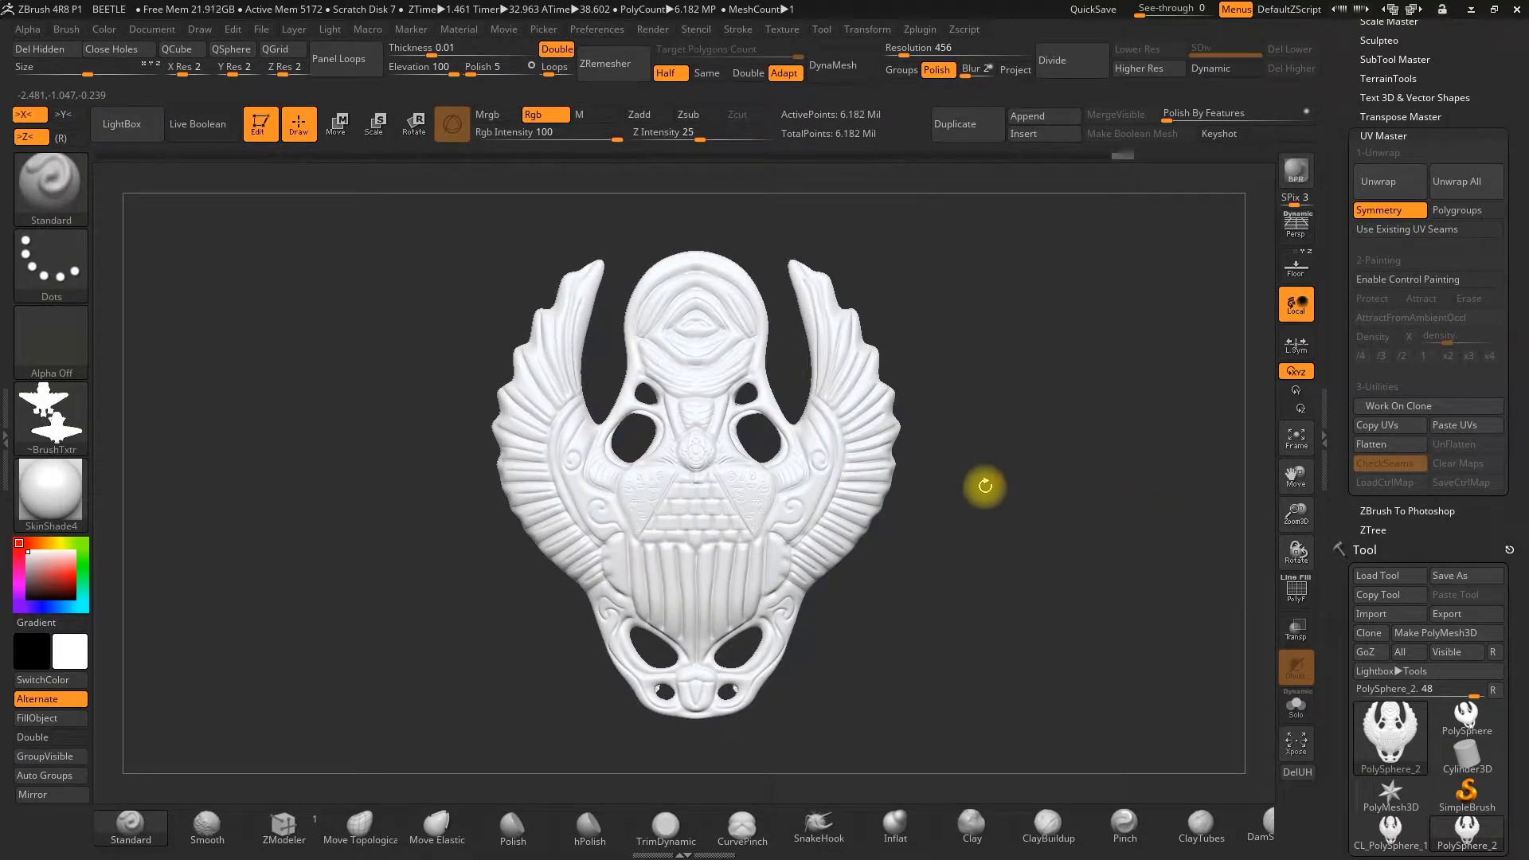
- Undo the deletion of the mask's lower subdivision levels
alt+drag(977, 494, 990, 502)
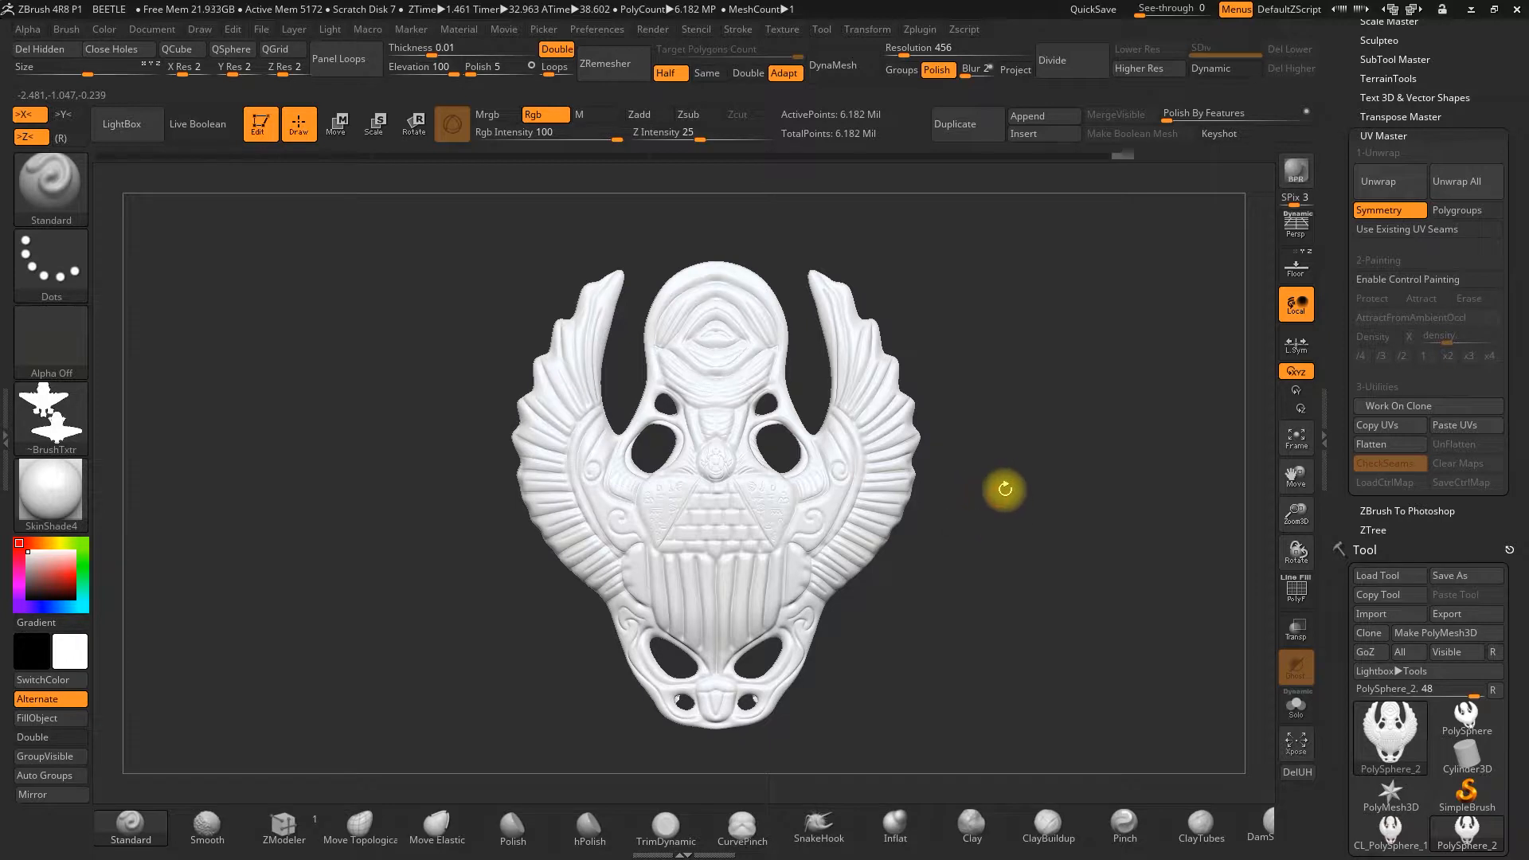
key(ctrl)
key(ctrl+z)
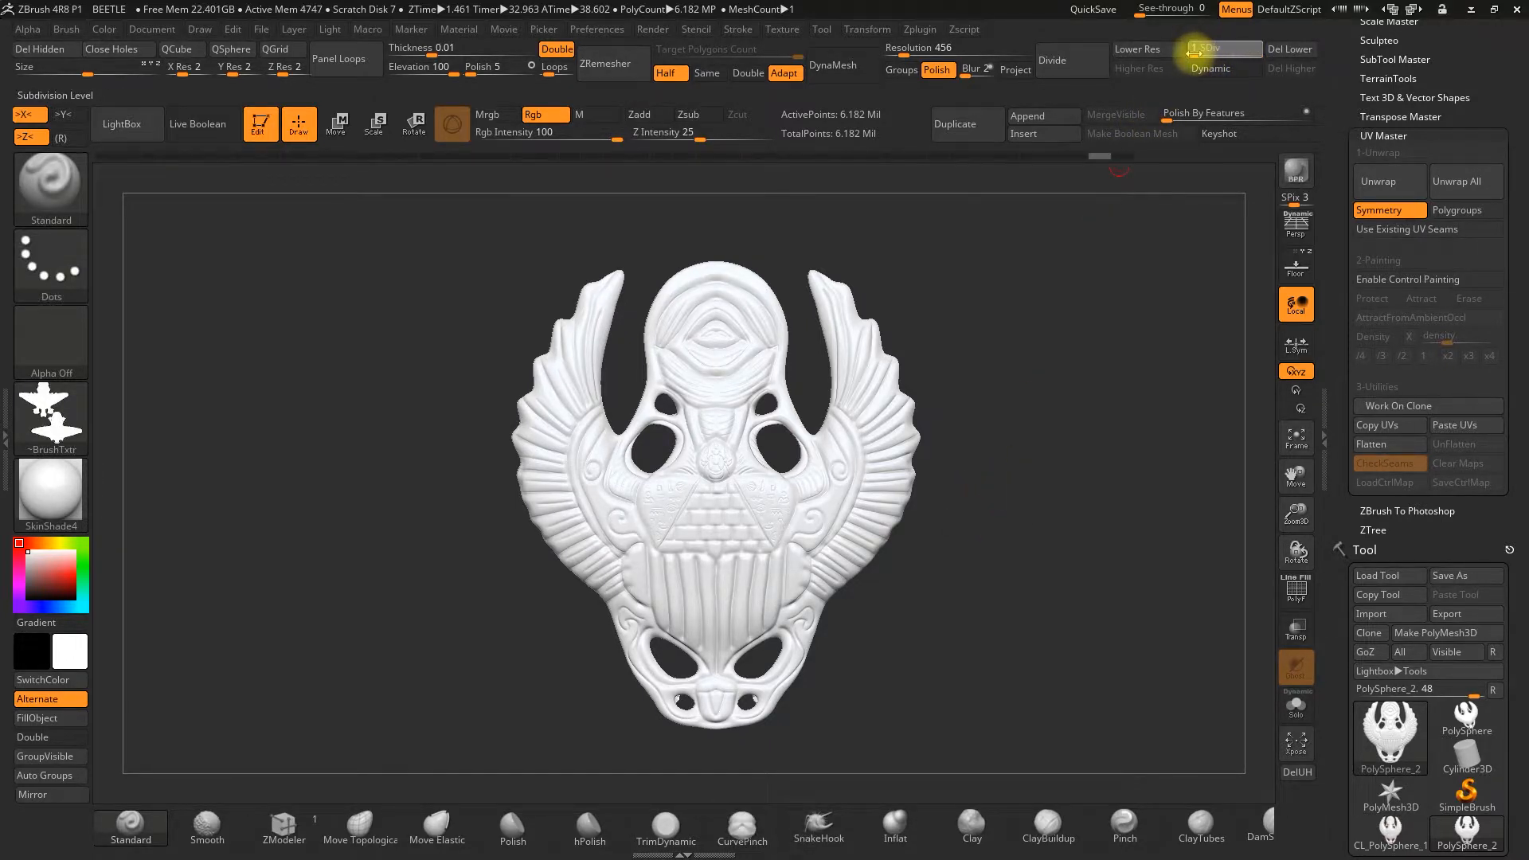
- Switch the mask to subdivision level 1 and delete all its higher levels
drag(1194, 50, 1193, 50)
click(1288, 71)
shift+drag(1041, 348, 1030, 391)
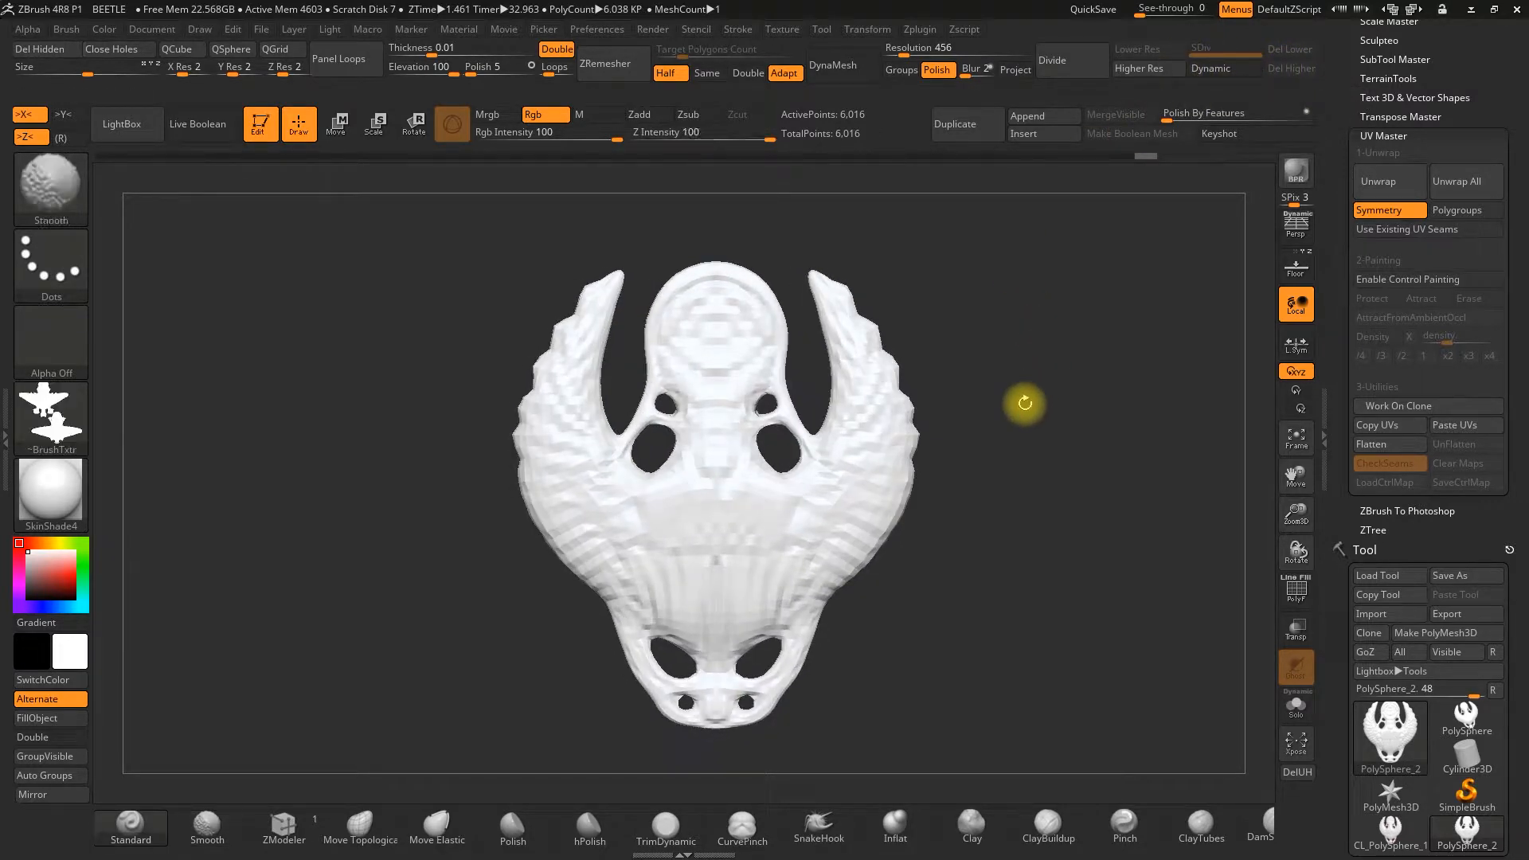
alt+drag(1008, 464, 990, 457)
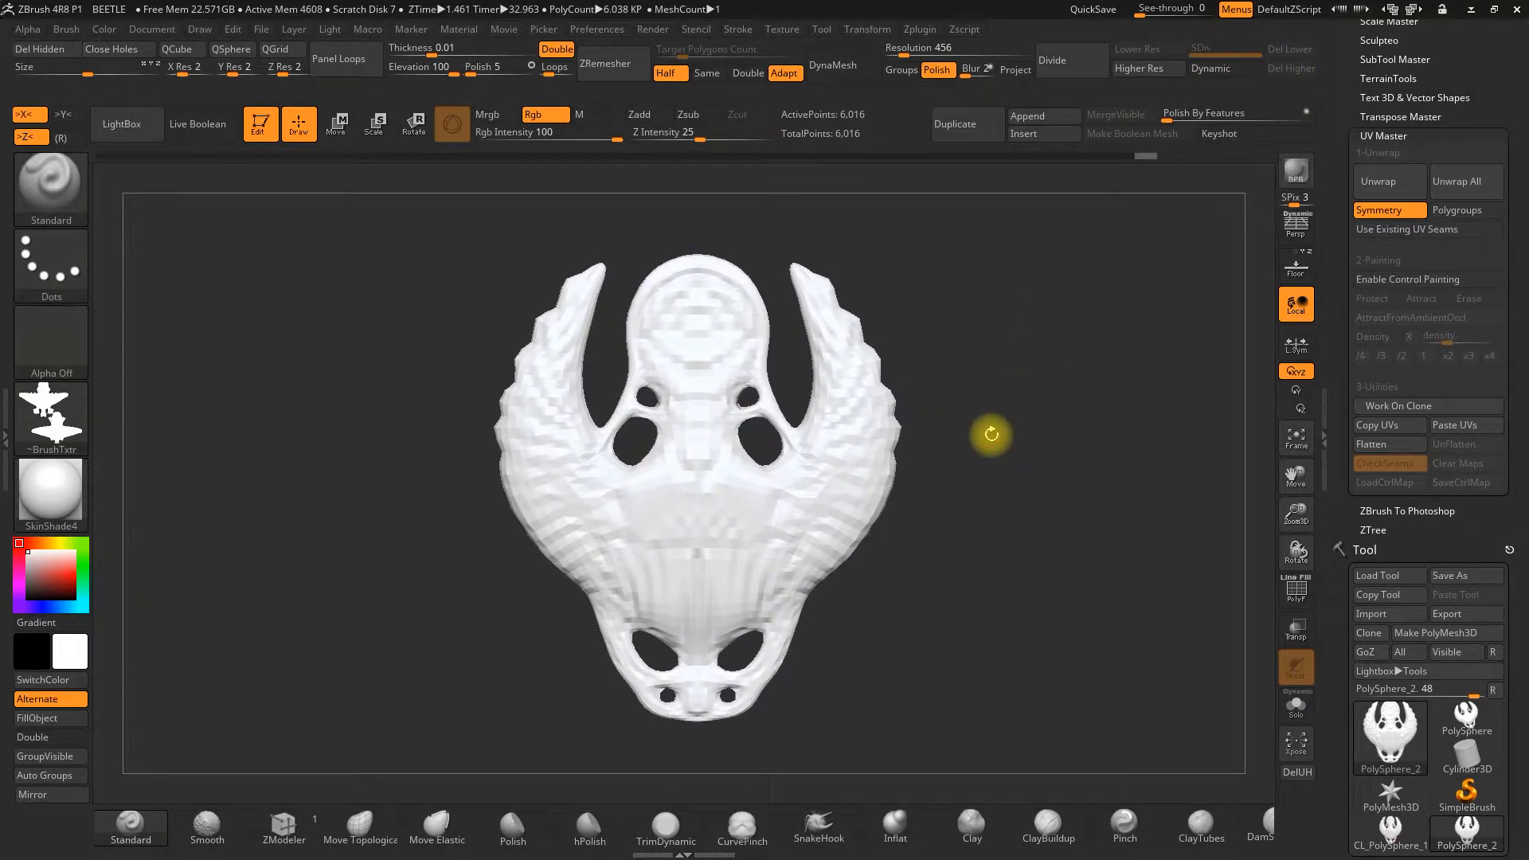
- Export the low-resolution mask in OBJ format as LOW to the scareab martes folder
drag(1338, 246, 1328, 127)
click(1450, 489)
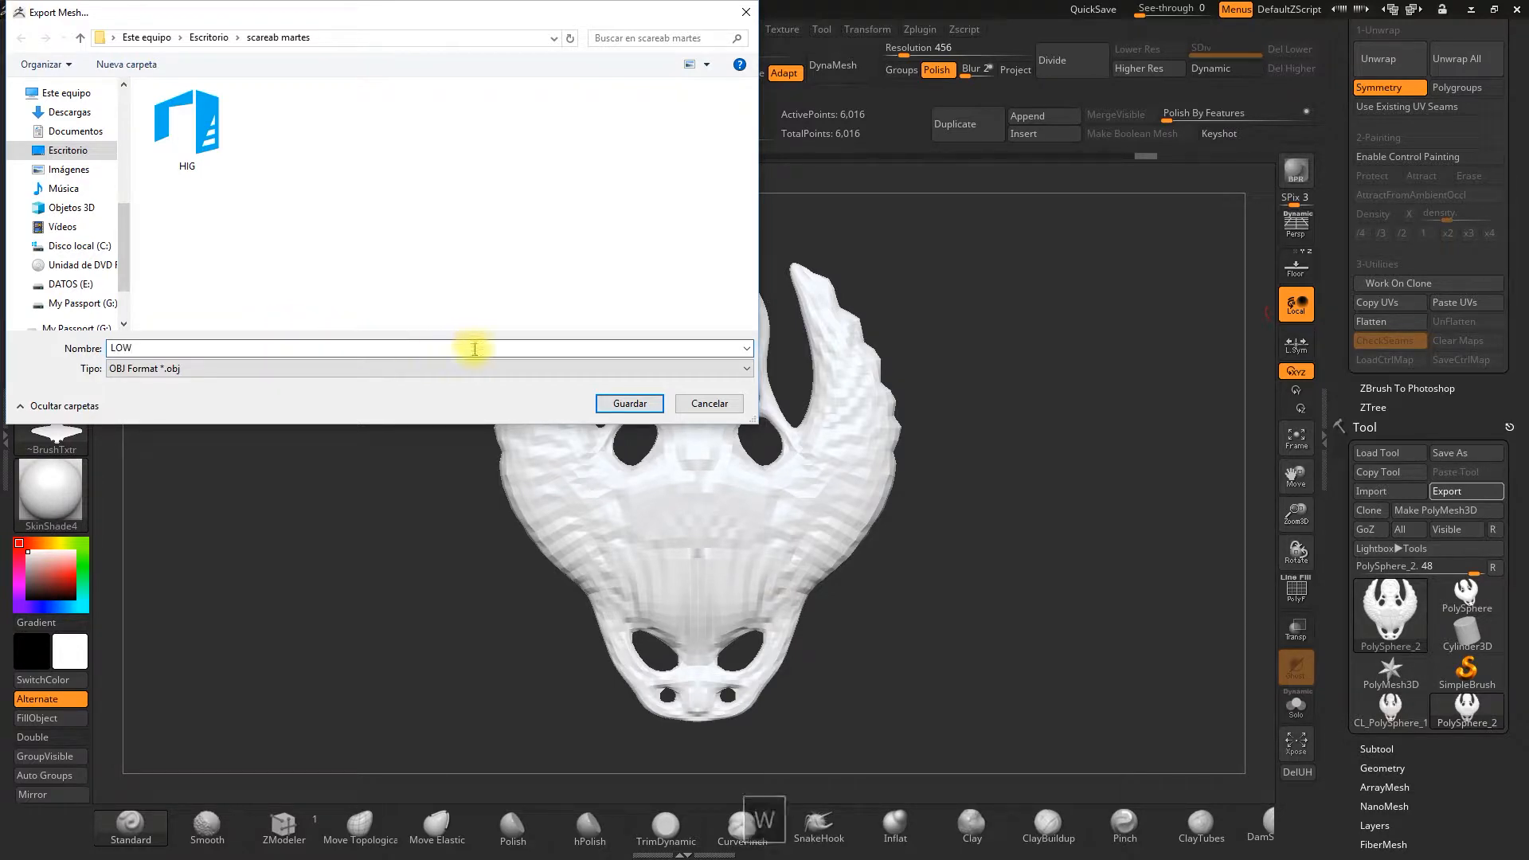
click(628, 404)
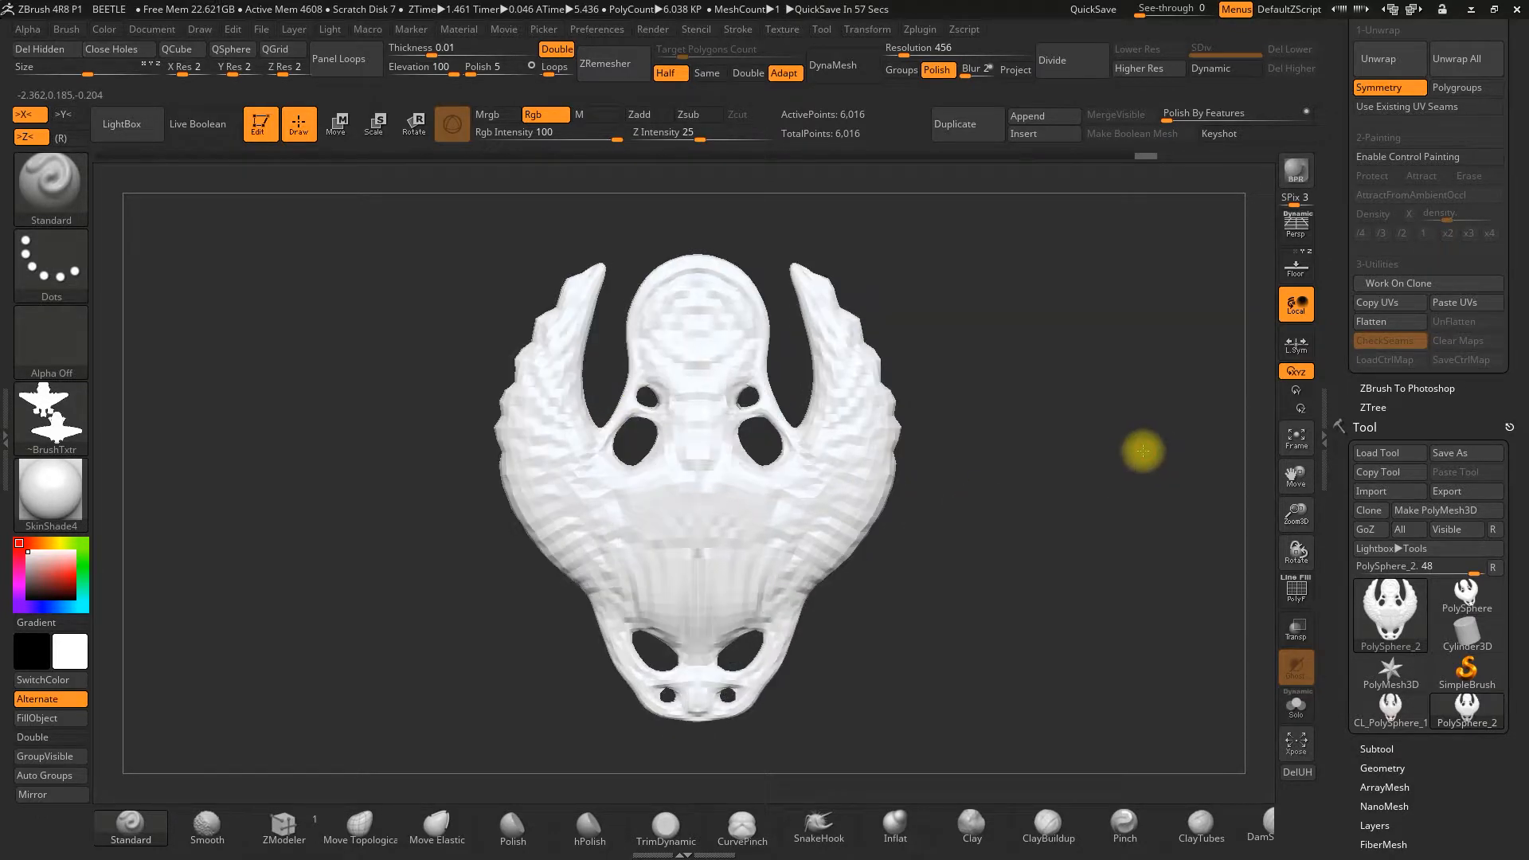
- Undo the deletion of the higher subdivision levels and set the mask to subdivision level 6
key(ctrl+z)
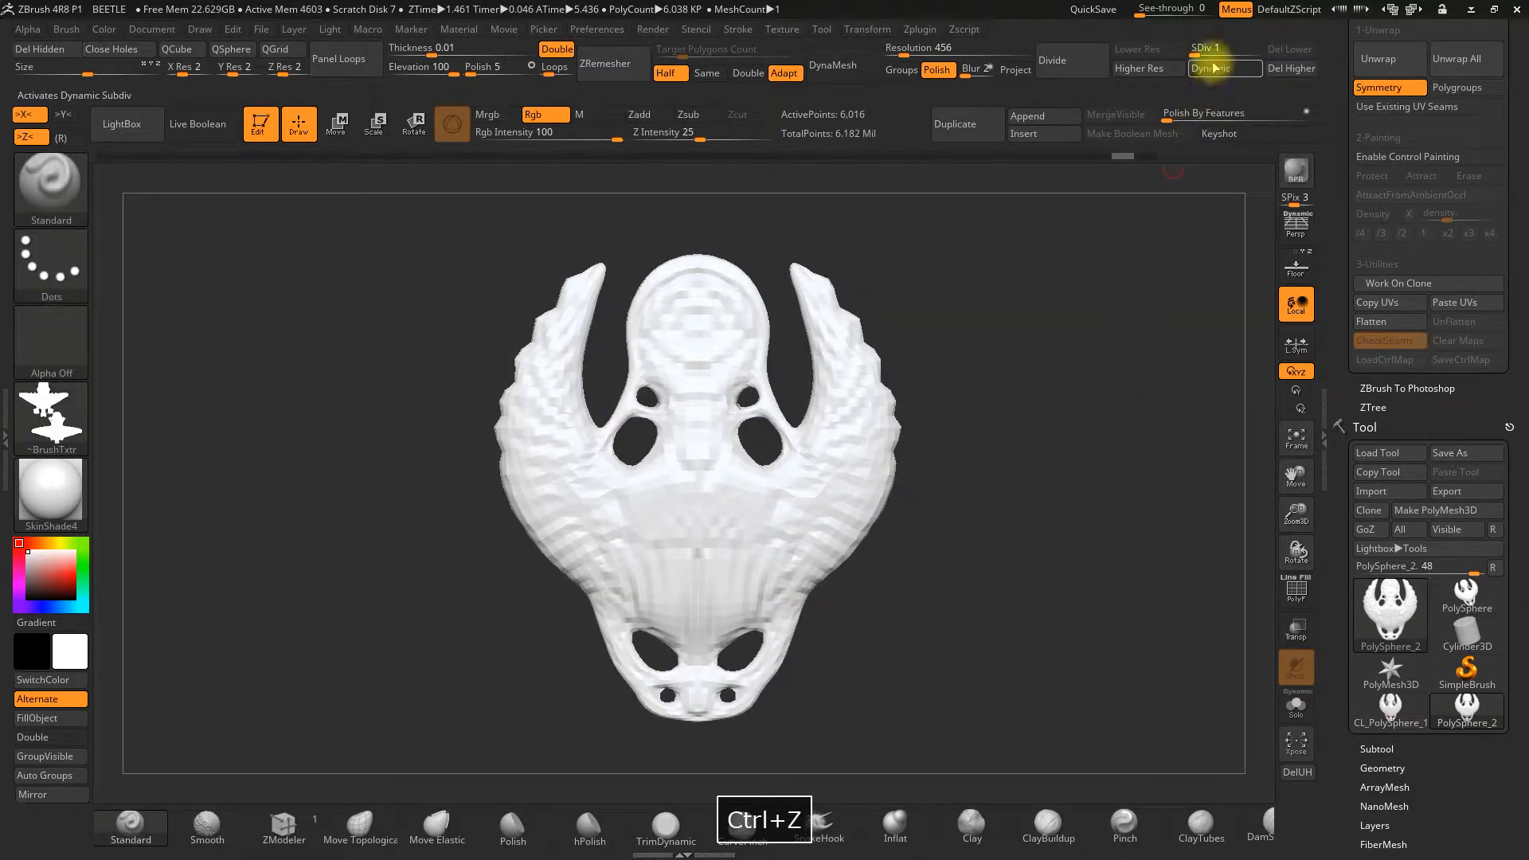
drag(1224, 49, 1268, 50)
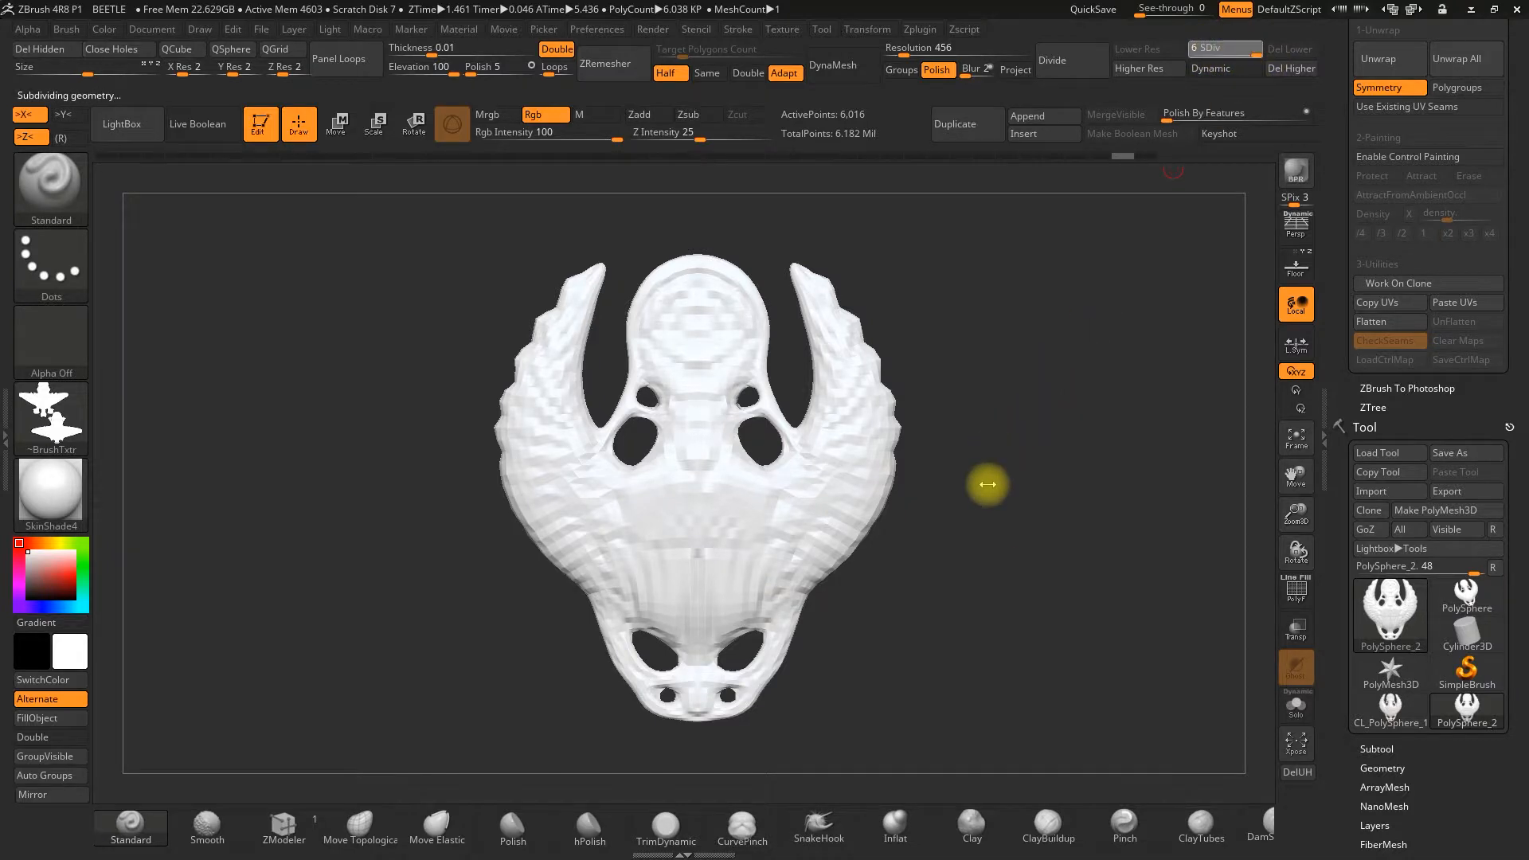
mouse_move(997, 549)
mouse_down()
mouse_move(983, 549)
mouse_move(1010, 546)
mouse_move(987, 540)
mouse_up()
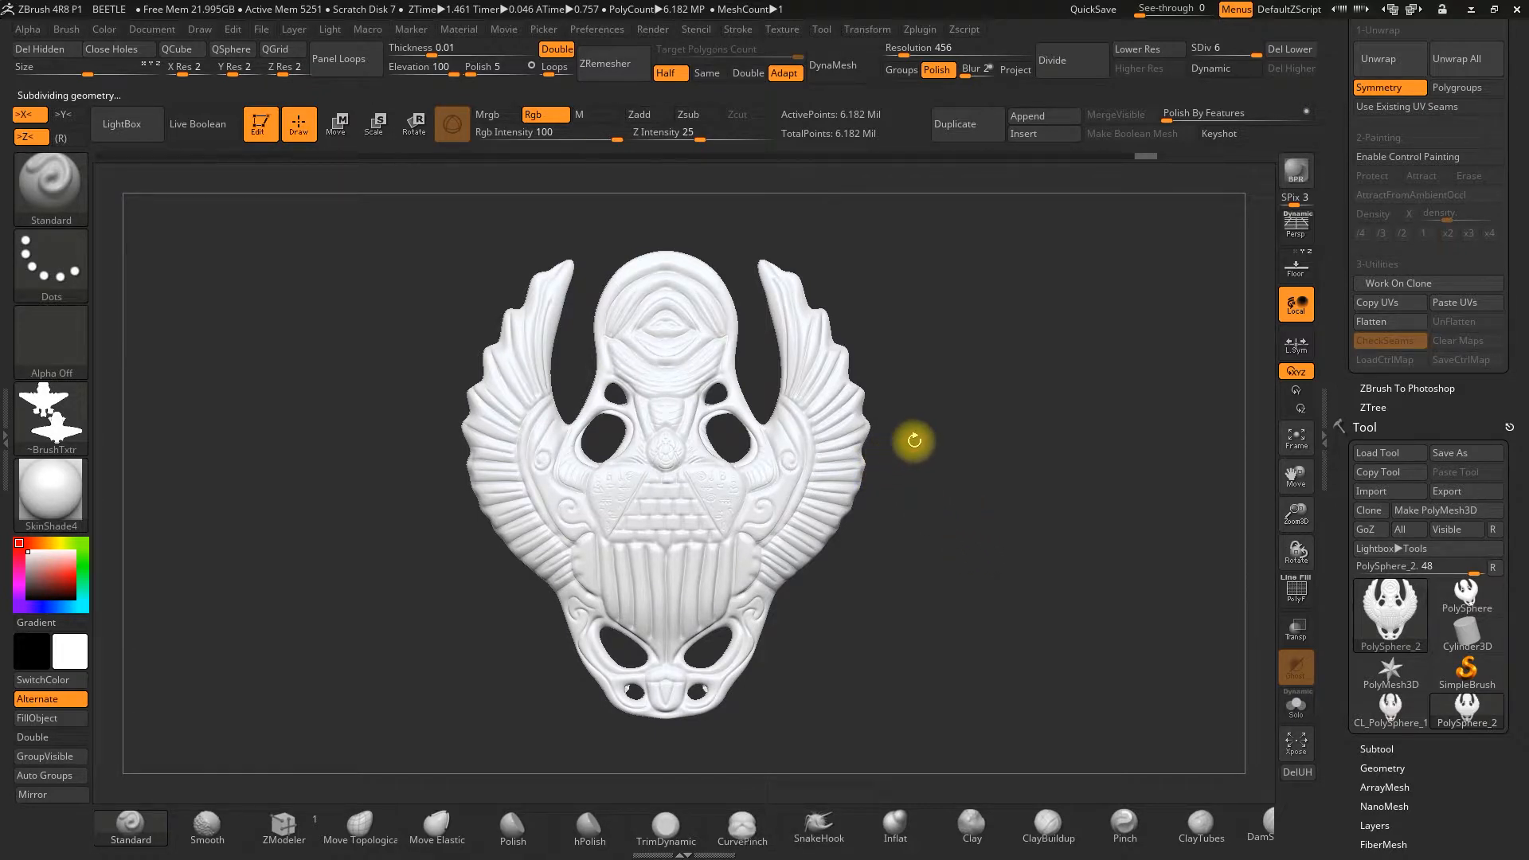
- Turn on the polyframe display with its wireframe lines hidden, leaving only the fill active
click(1292, 593)
mouse_move(1092, 535)
mouse_down()
mouse_move(1030, 539)
mouse_move(1067, 536)
mouse_up()
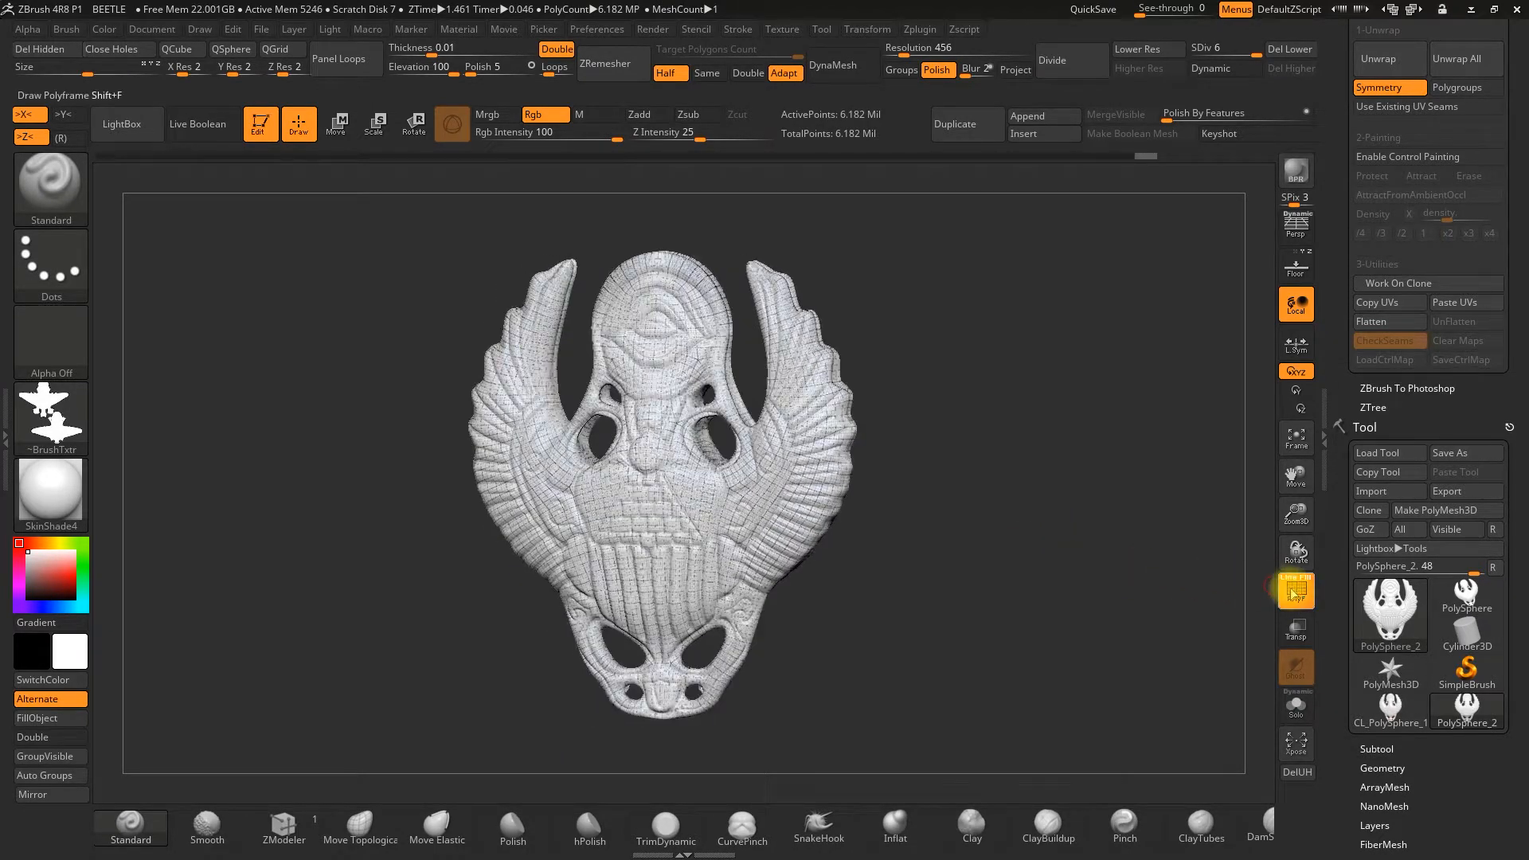
drag(898, 553, 1023, 538)
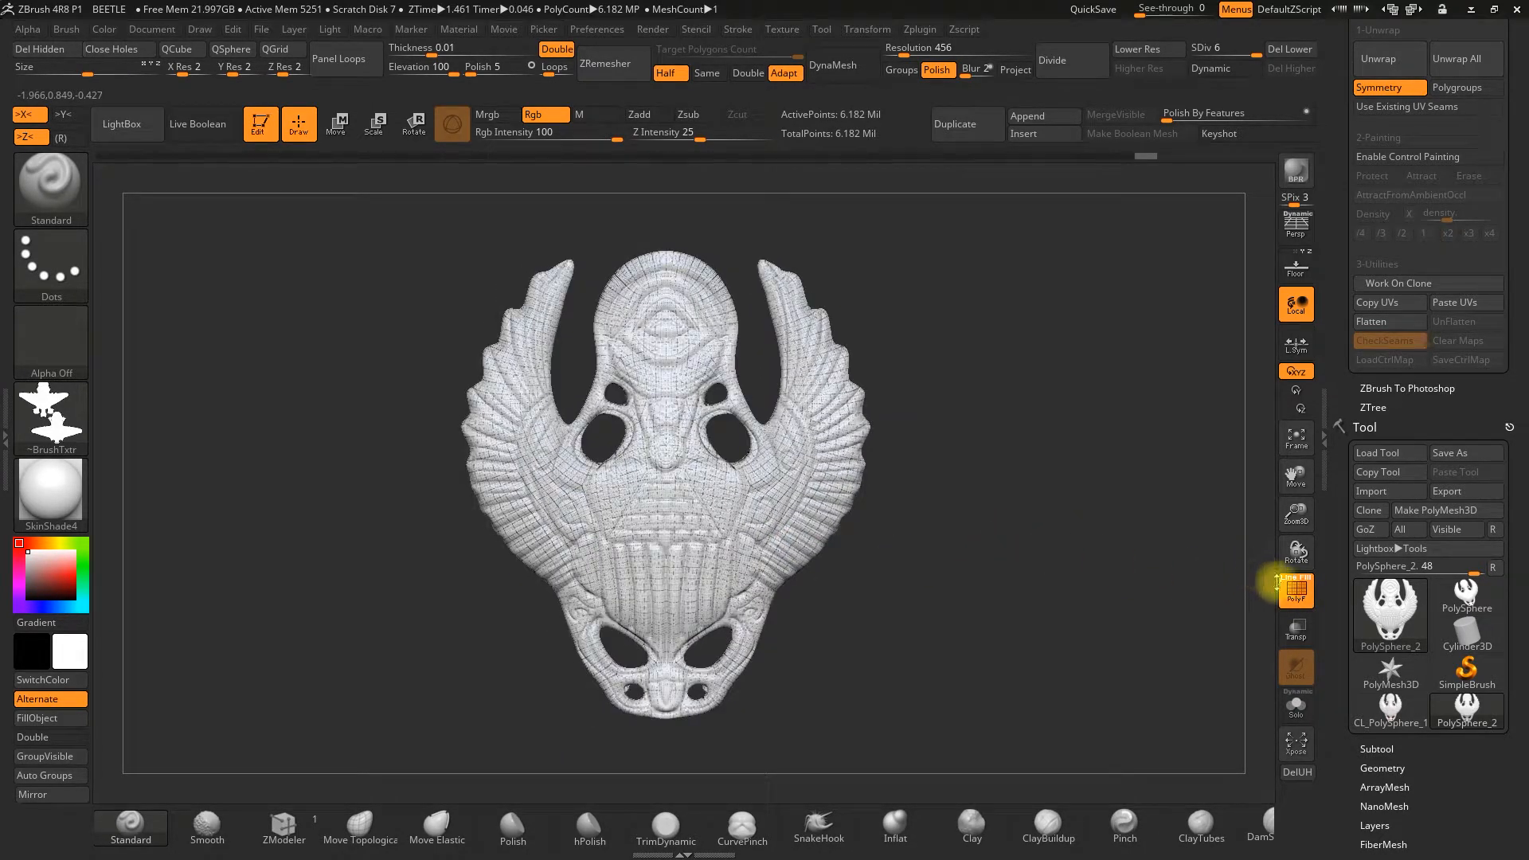
click(1292, 587)
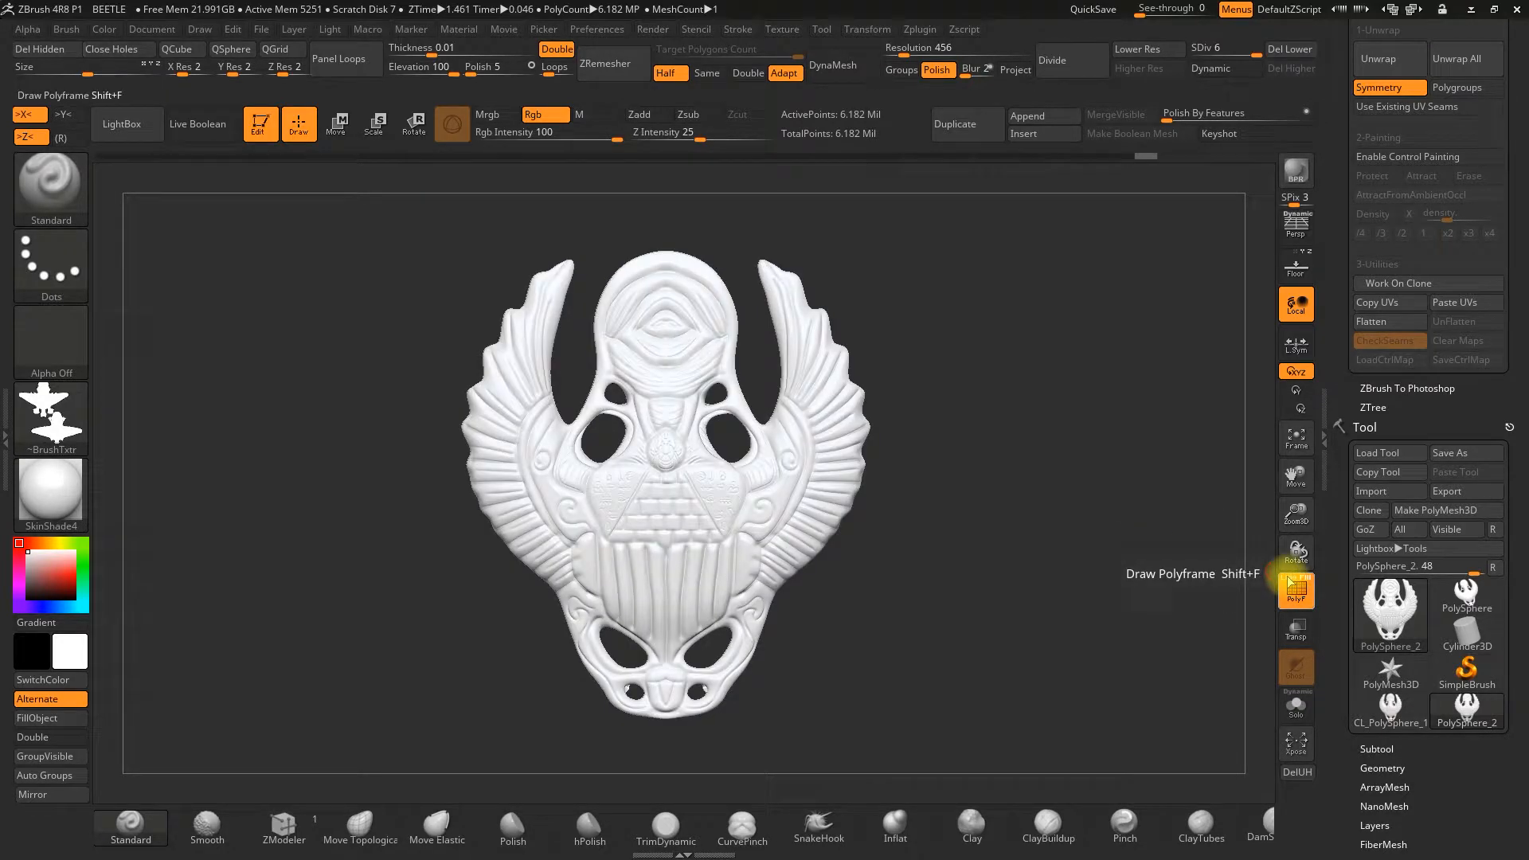
alt+drag(1008, 505, 1009, 500)
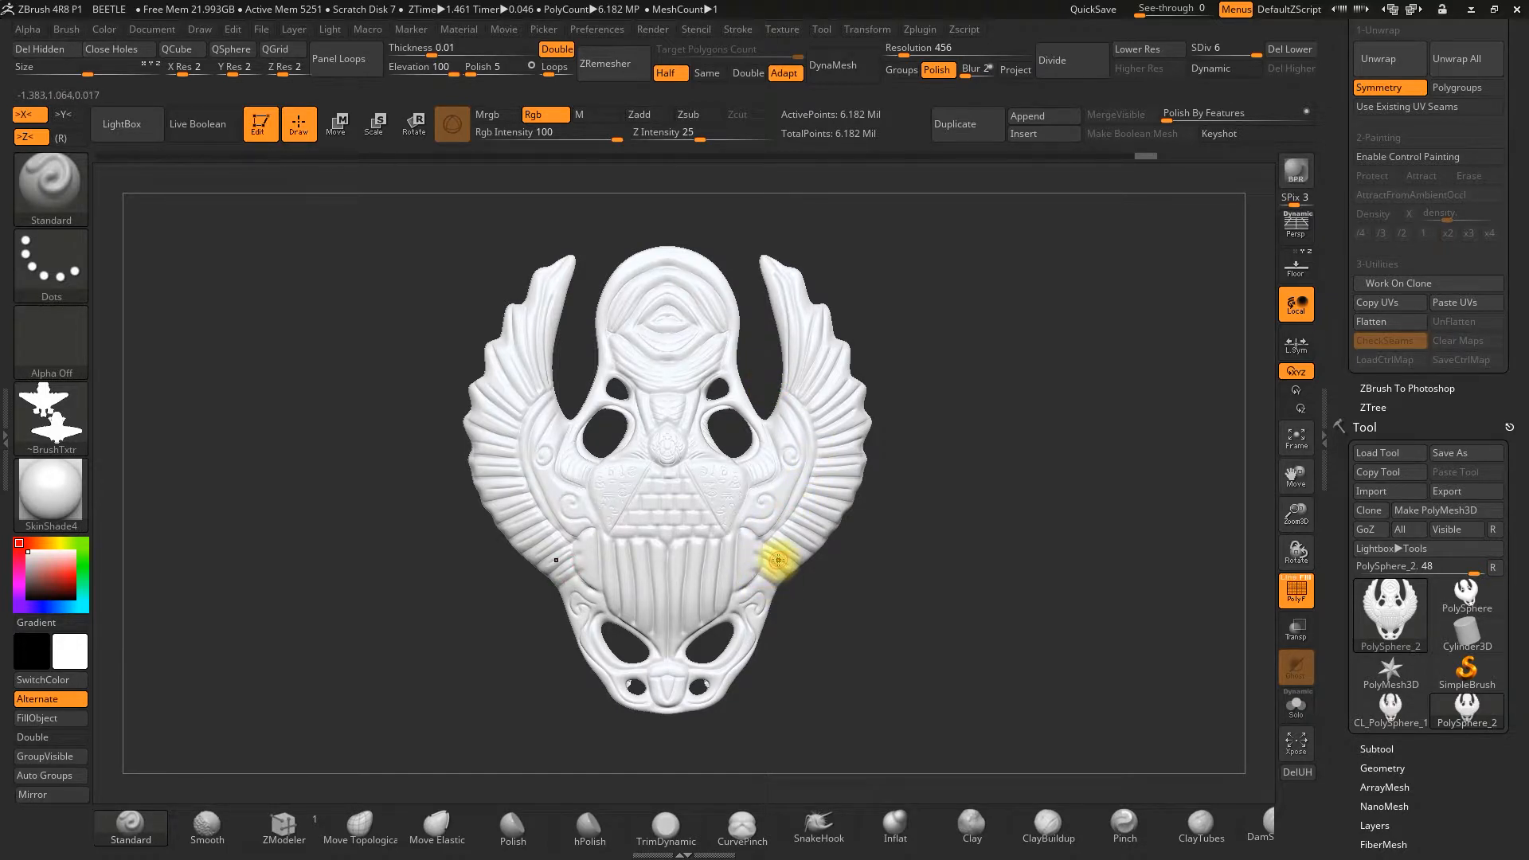
mouse_move(901, 557)
mouse_down()
mouse_move(923, 558)
mouse_move(892, 573)
mouse_up()
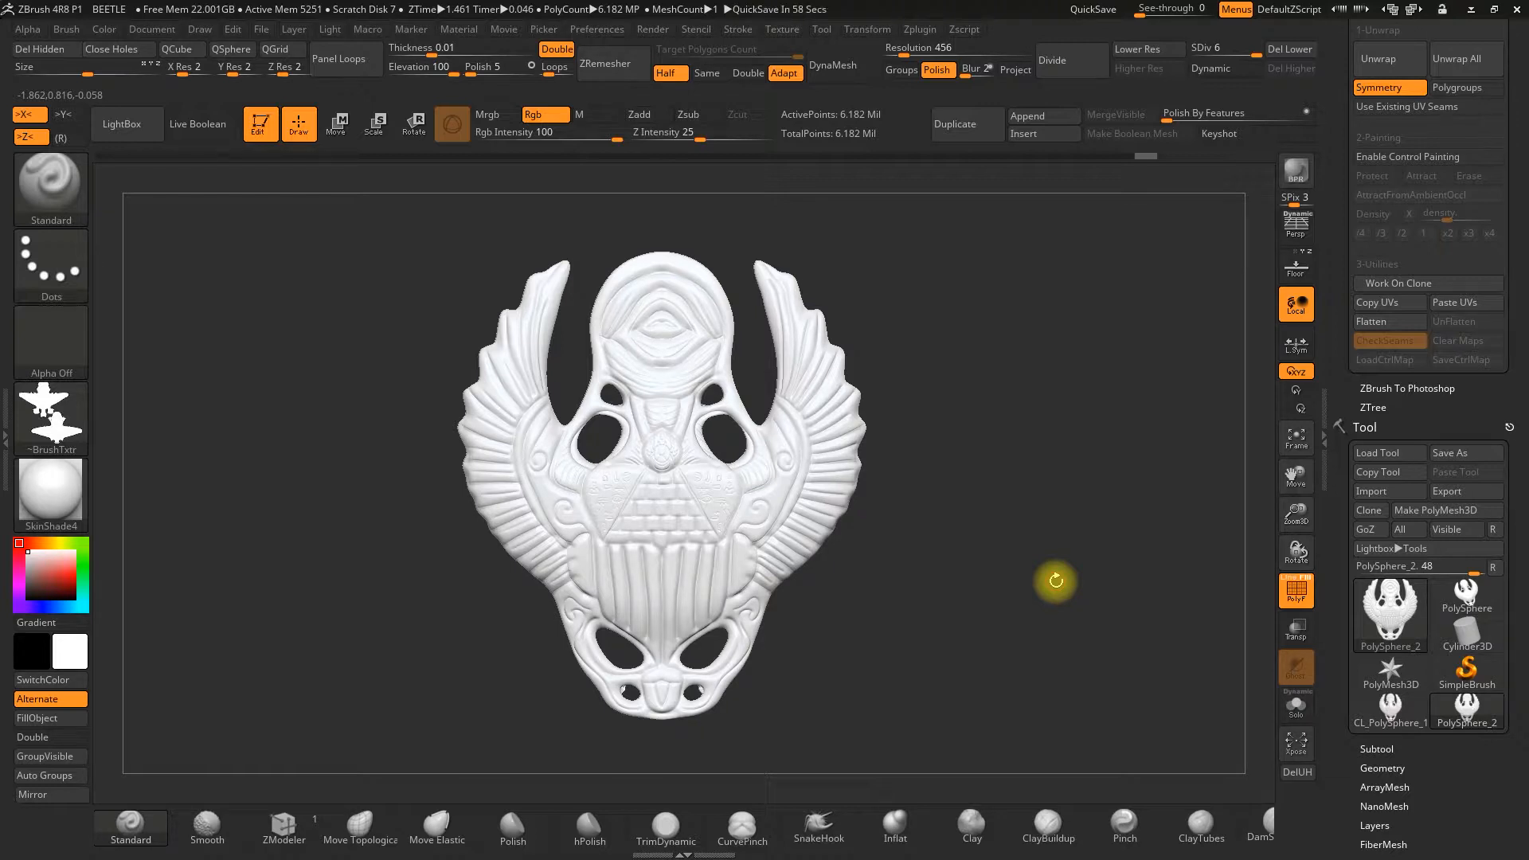
drag(1056, 580, 1076, 591)
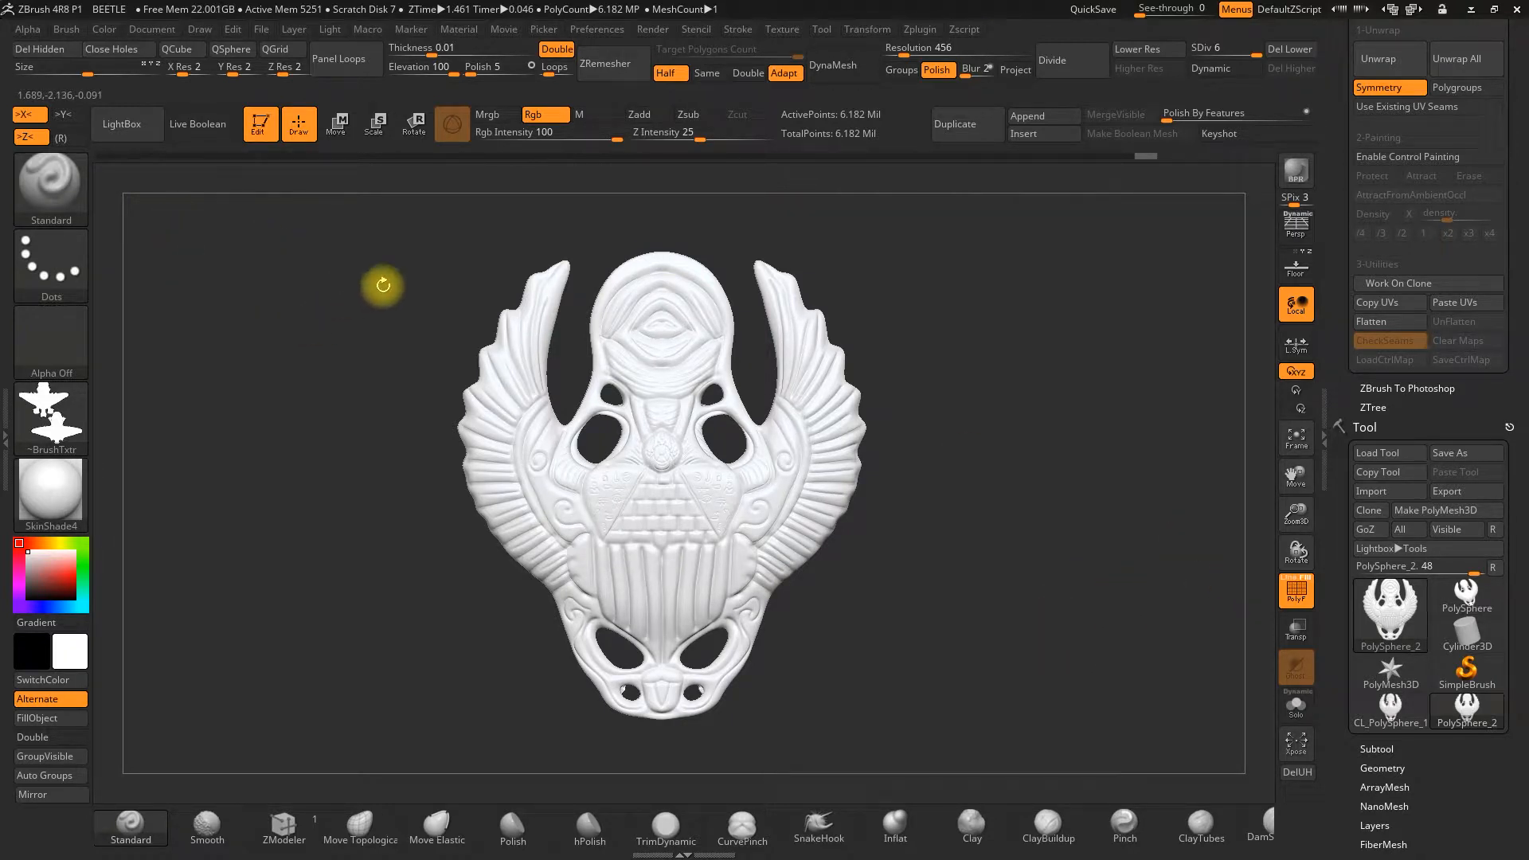
- Set the MaskPen stroke to Lasso and symmetrically mask the feathered part of both wings
key(ctrl)
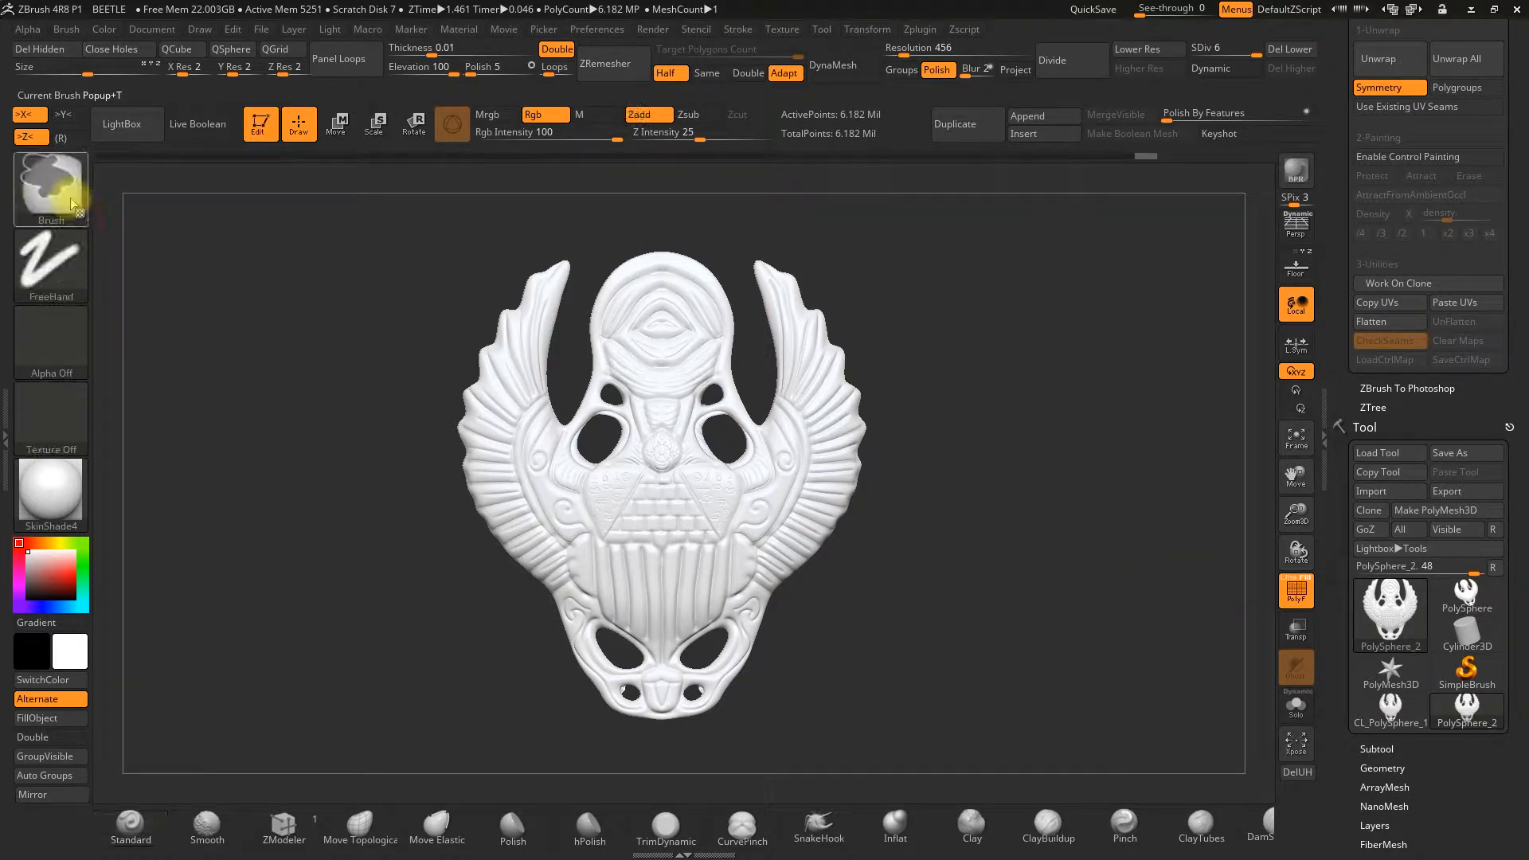
click(46, 245)
click(298, 319)
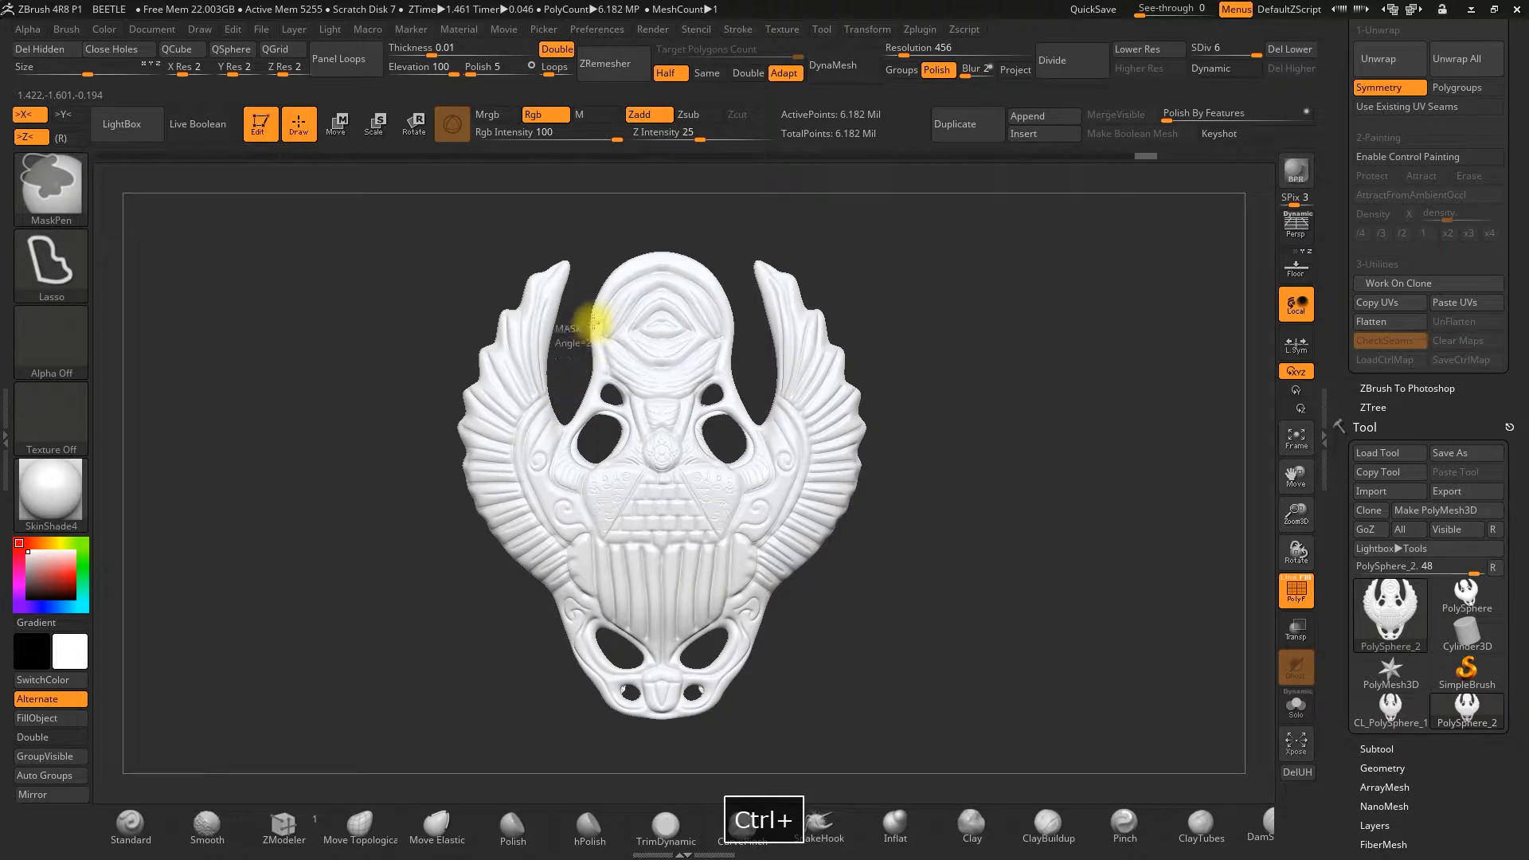
key(ctrl+z)
mouse_move(572, 239)
ctrl+mouse_down()
mouse_move(505, 262)
mouse_move(369, 442)
mouse_move(369, 532)
mouse_move(433, 608)
mouse_move(502, 624)
mouse_move(555, 594)
ctrl+mouse_up()
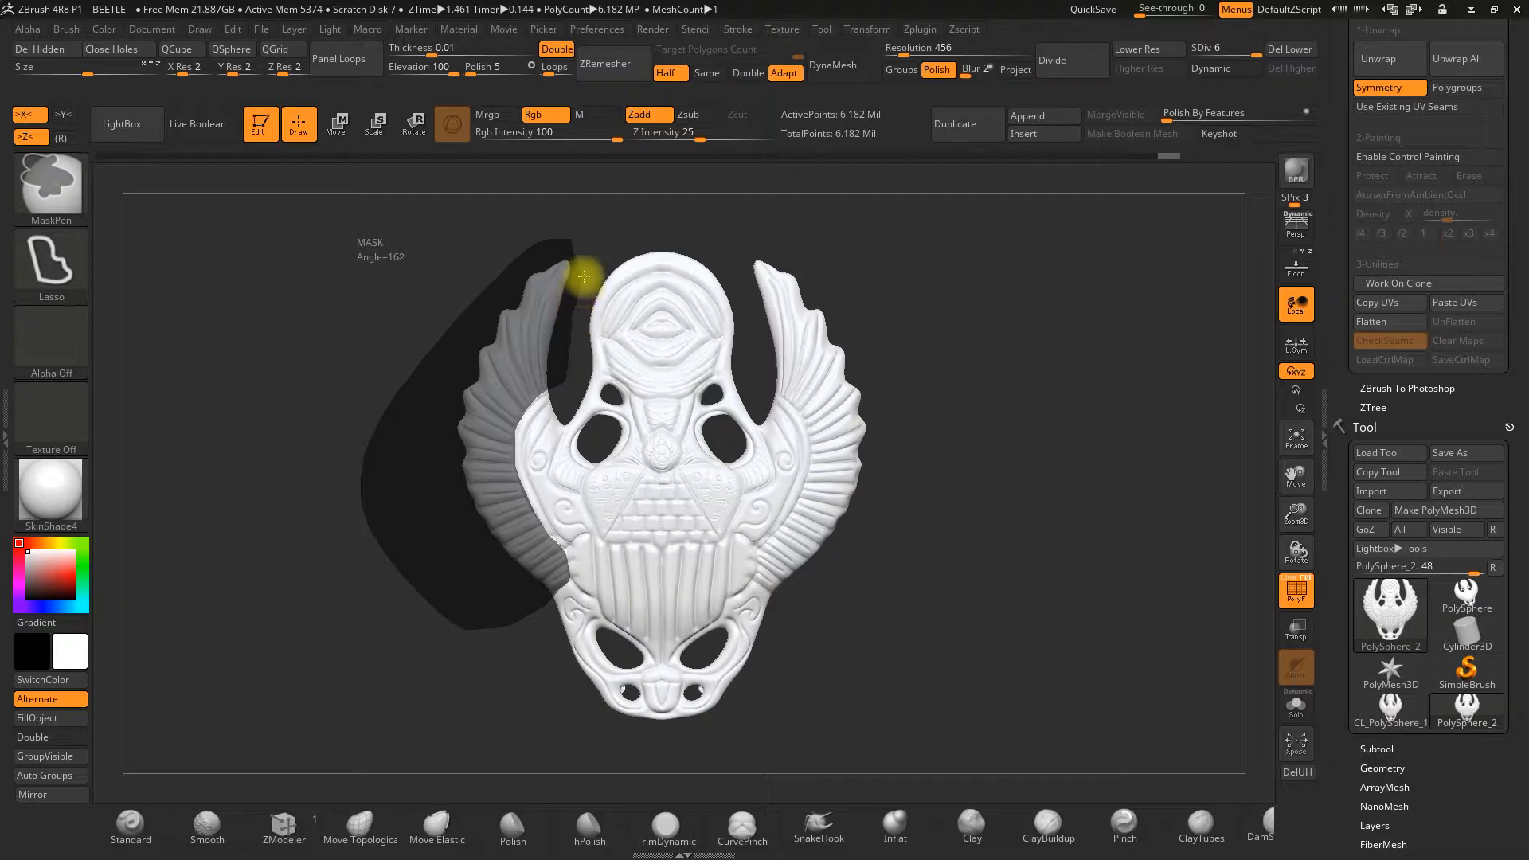
ctrl+drag(589, 258, 591, 259)
- Refine the wing mask with the lasso, unmasking the lower head area and adding the upper wing tips and edges
mouse_move(1024, 553)
mouse_down()
mouse_move(966, 586)
mouse_move(990, 556)
mouse_move(1016, 574)
mouse_move(989, 546)
mouse_up()
key(ctrl+alt)
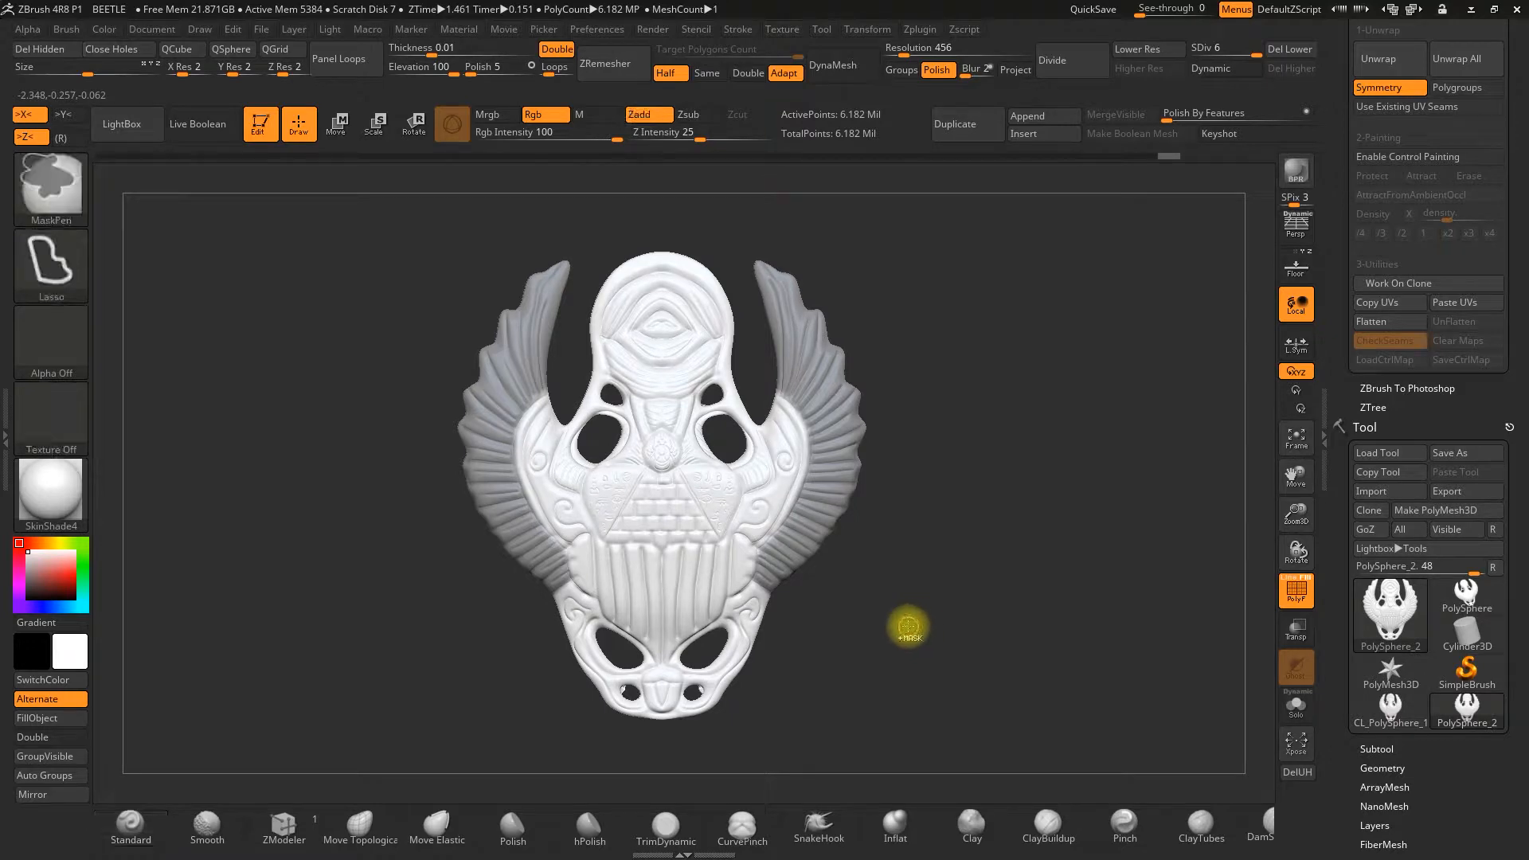
mouse_move(828, 642)
ctrl+alt+mouse_down()
mouse_move(757, 614)
mouse_move(682, 546)
mouse_move(691, 704)
ctrl+alt+mouse_up()
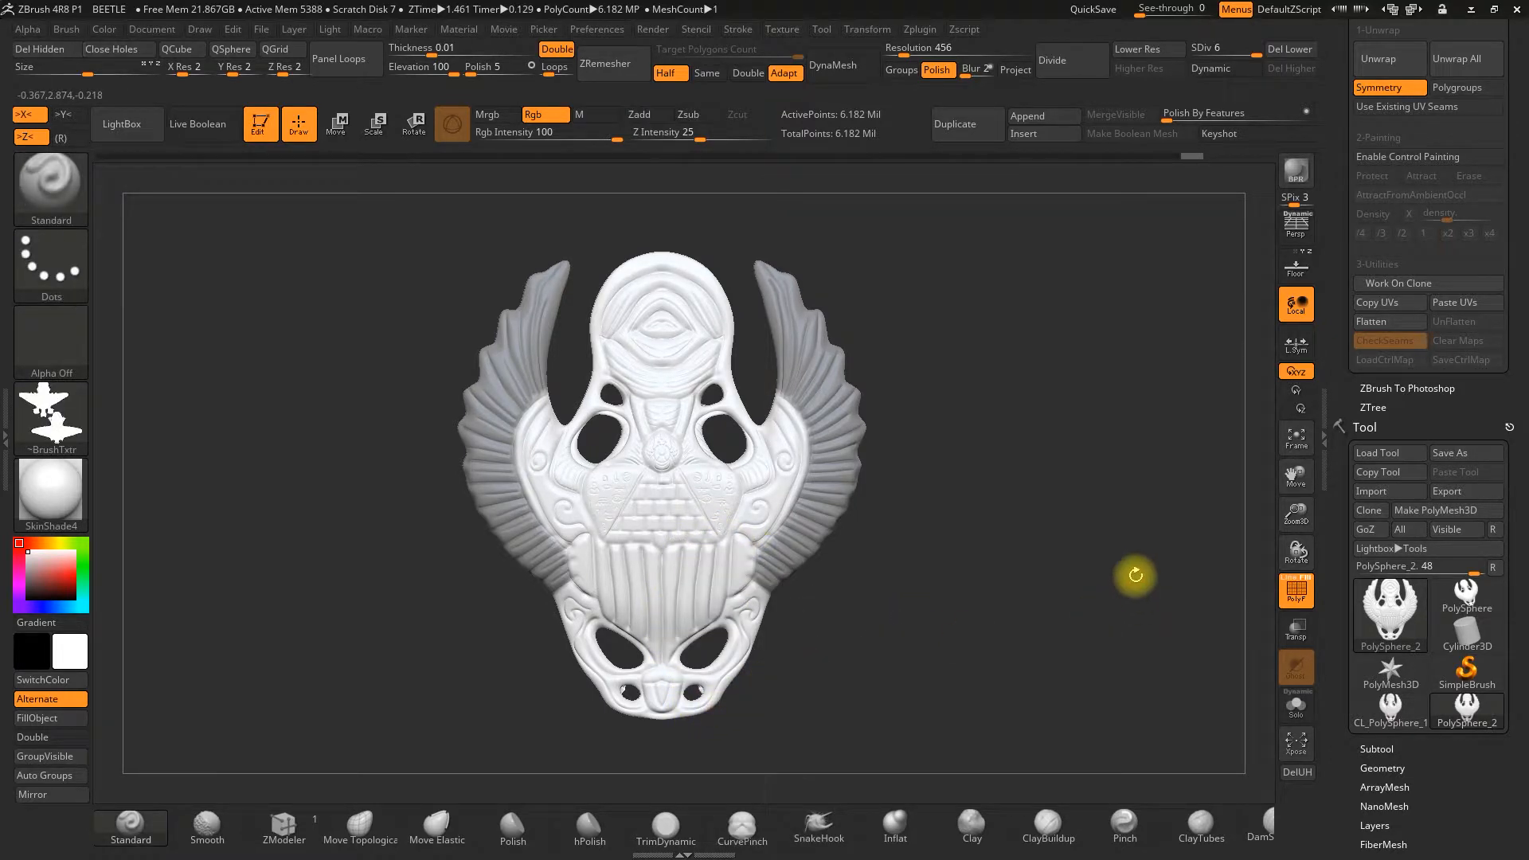
key(ctrl)
mouse_move(820, 220)
ctrl+mouse_down()
mouse_move(758, 232)
mouse_move(743, 268)
mouse_move(767, 377)
ctrl+mouse_up()
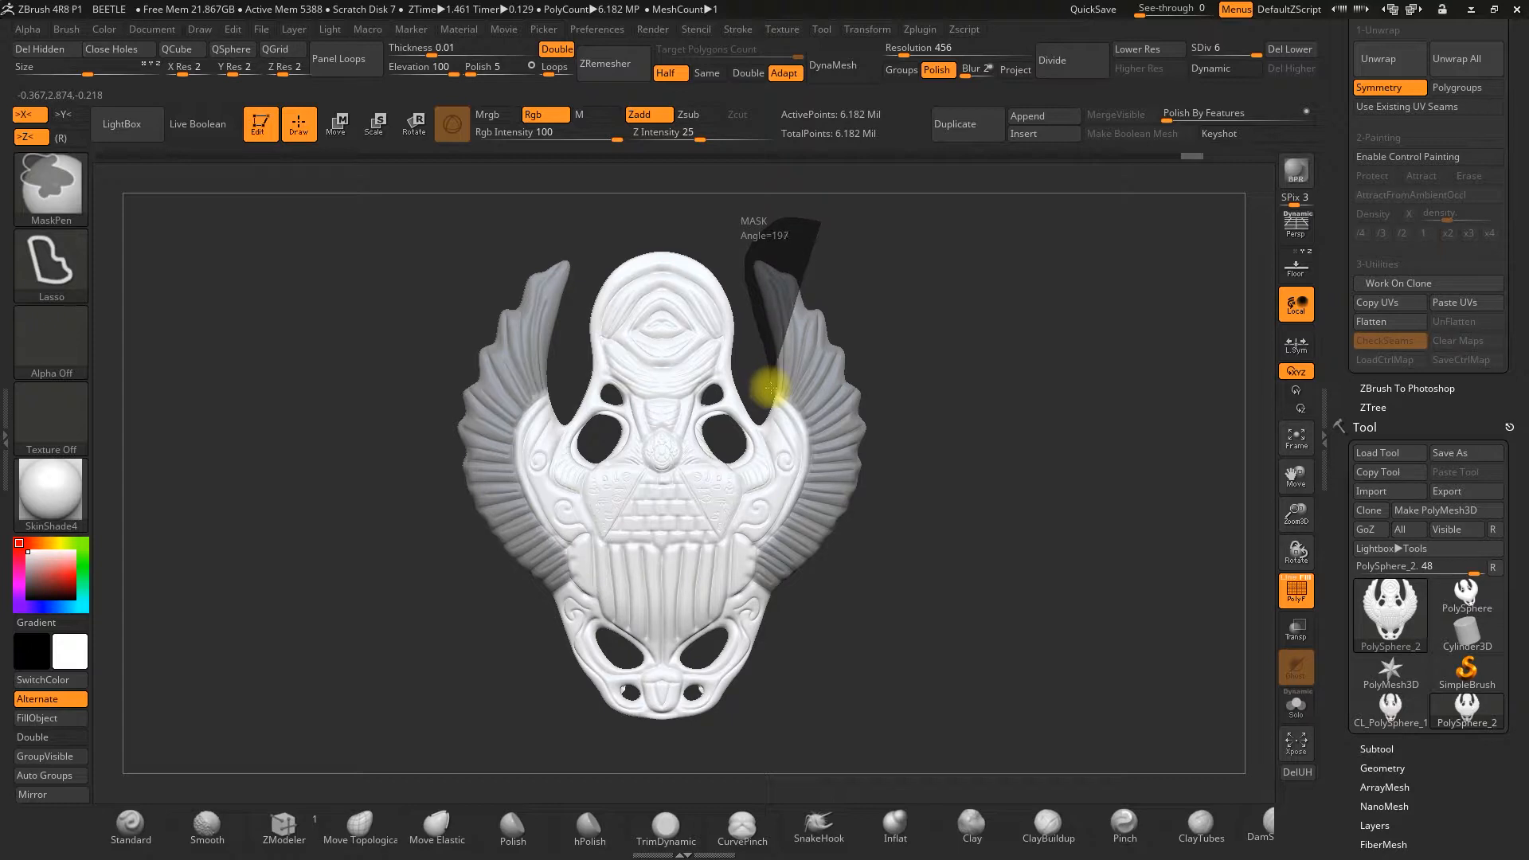
mouse_move(806, 419)
ctrl+mouse_down()
mouse_move(822, 444)
mouse_move(1065, 444)
mouse_move(1068, 427)
ctrl+mouse_up()
- Create a separate polygroup from the masked wings with Group Masked
alt+drag(1008, 591, 1011, 590)
drag(1334, 695, 1347, 574)
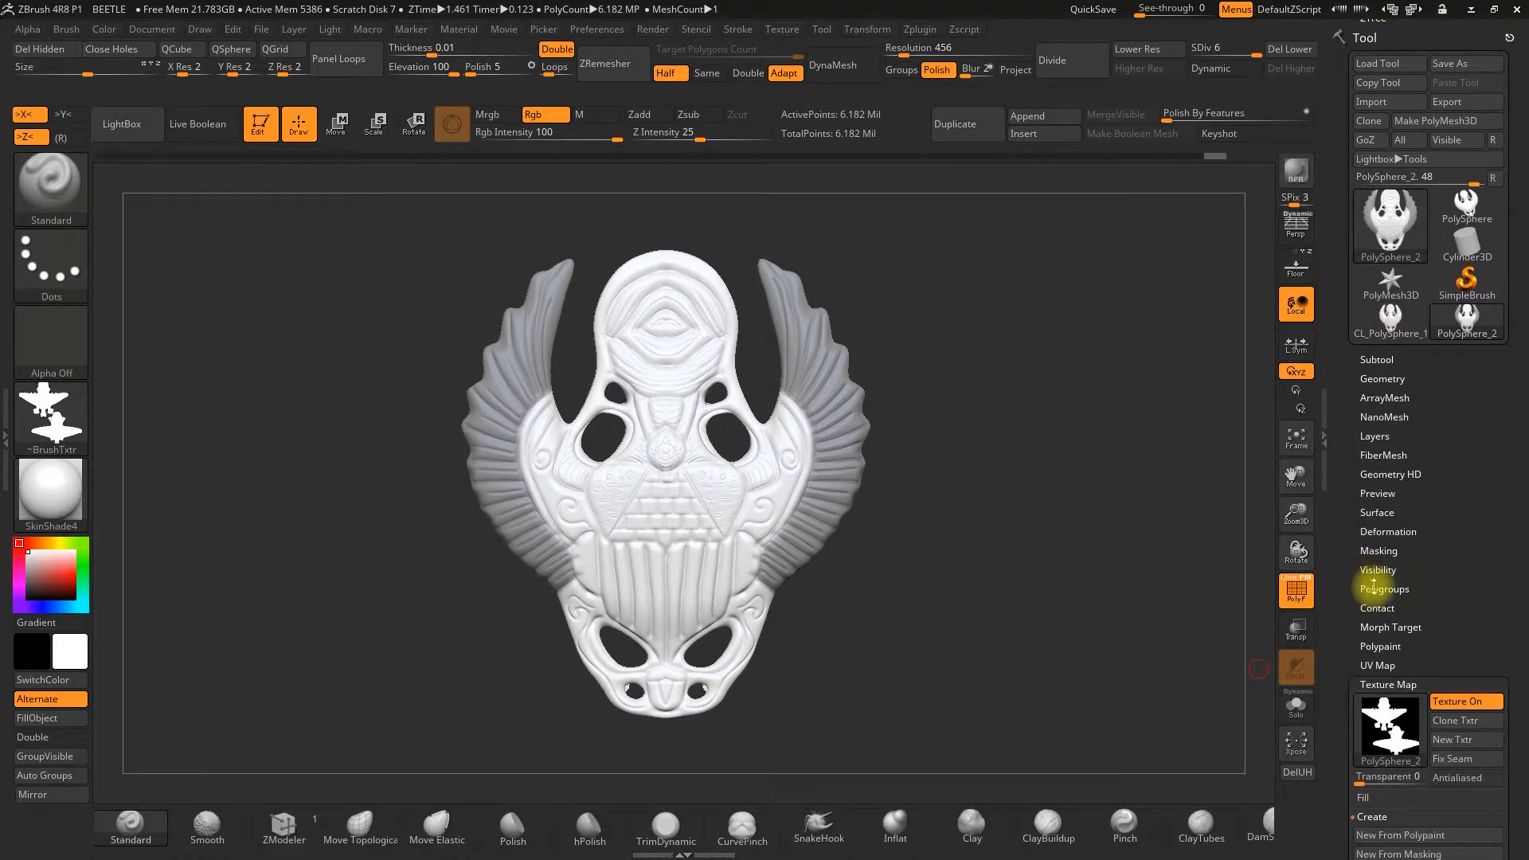
click(1370, 591)
drag(1342, 633, 1348, 532)
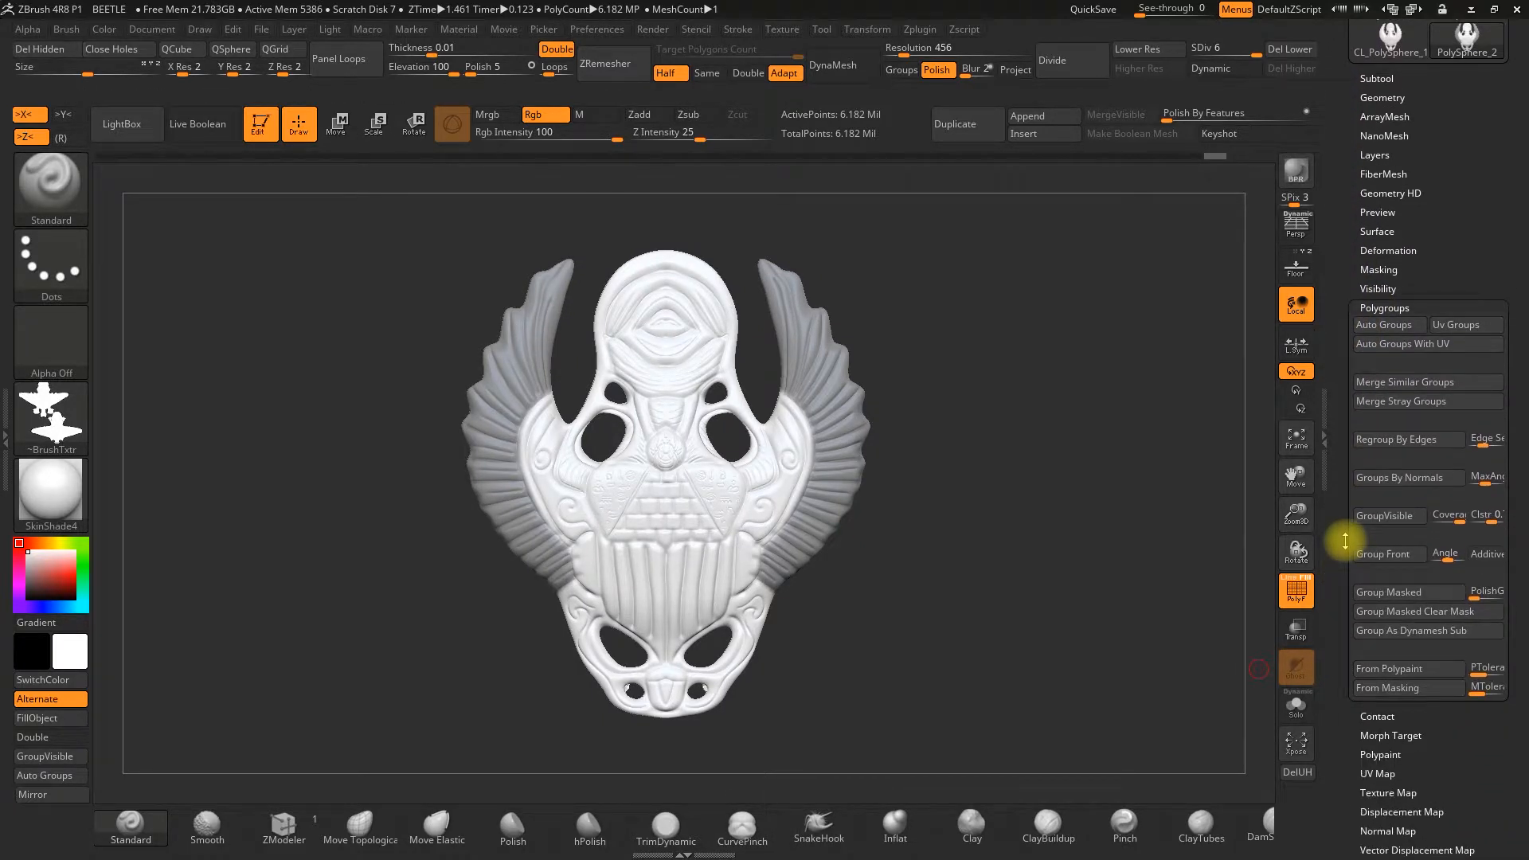
click(1385, 592)
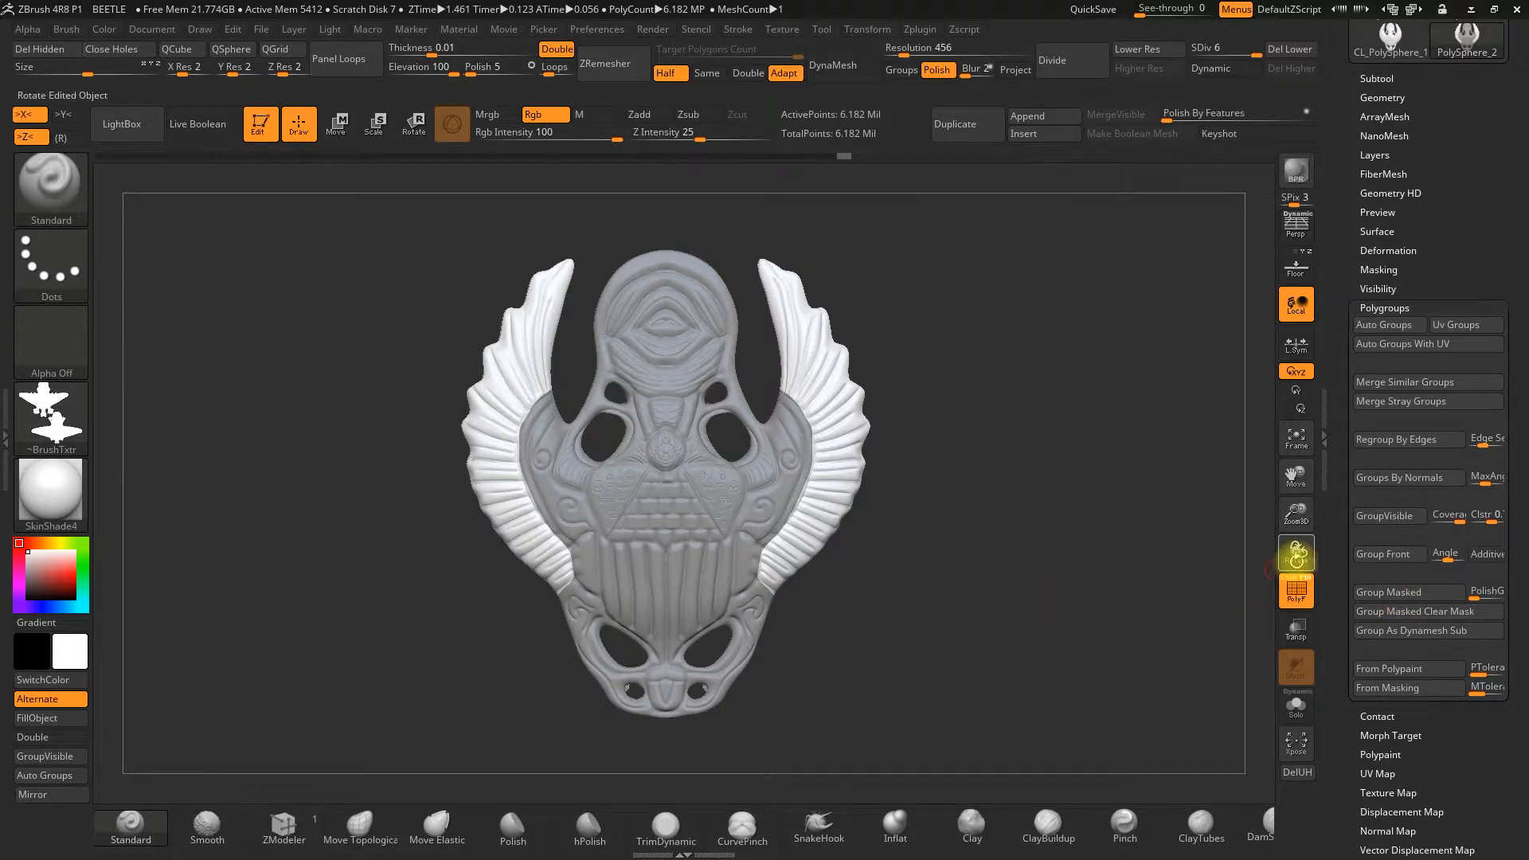
- Invert the mask back and forth between the wings and the central body, ending with the body masked
ctrl+click(1019, 587)
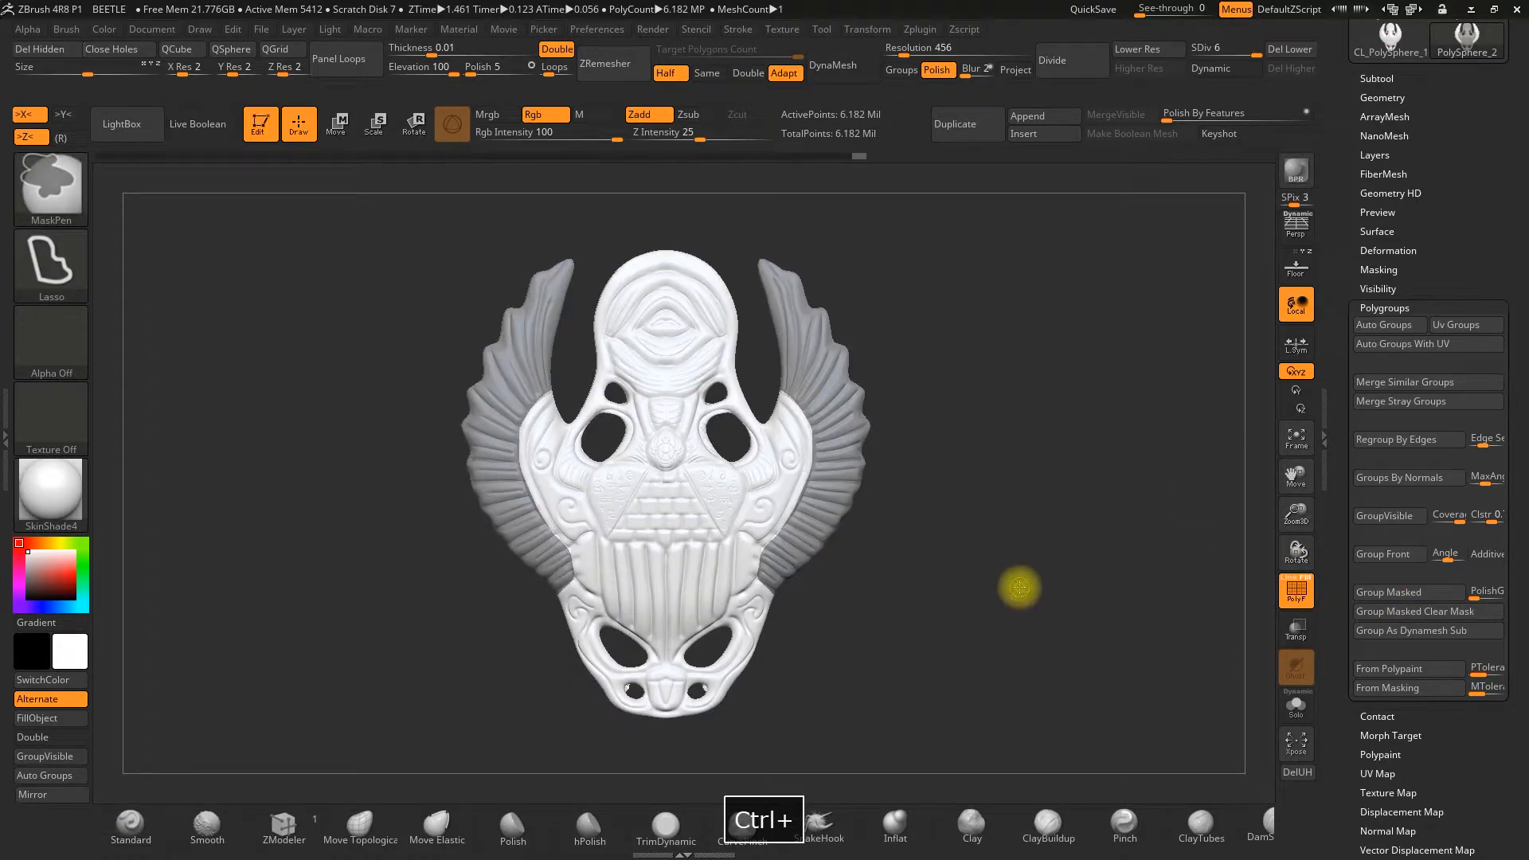
ctrl+click(1020, 587)
ctrl+click(1035, 587)
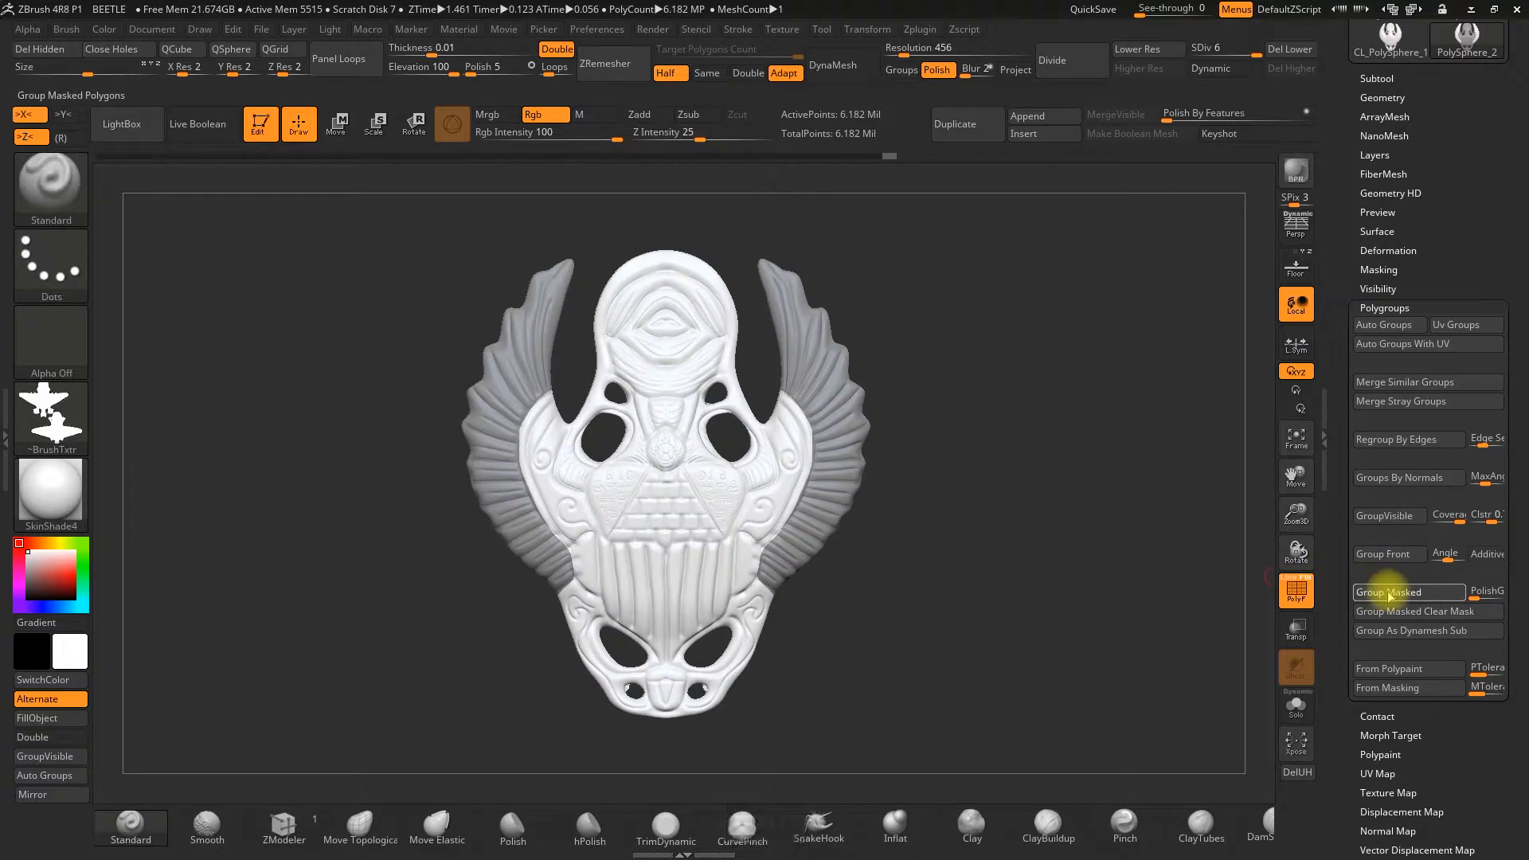
key(ctrl+i)
- Turn off the mask model's texture map display and clear the masking
drag(1343, 598, 1322, 470)
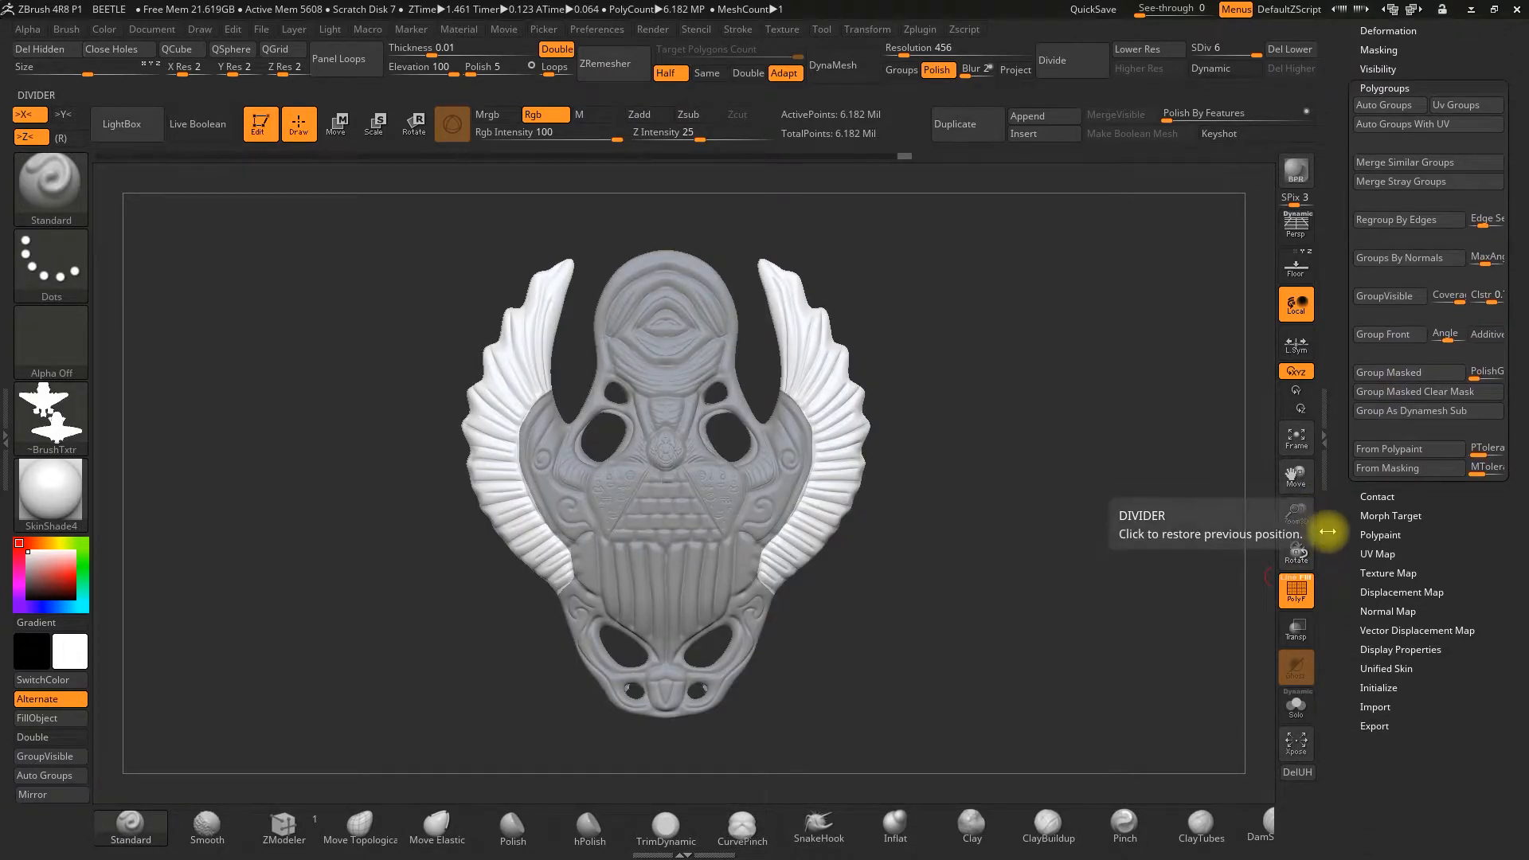
drag(1349, 553, 1352, 572)
click(1380, 590)
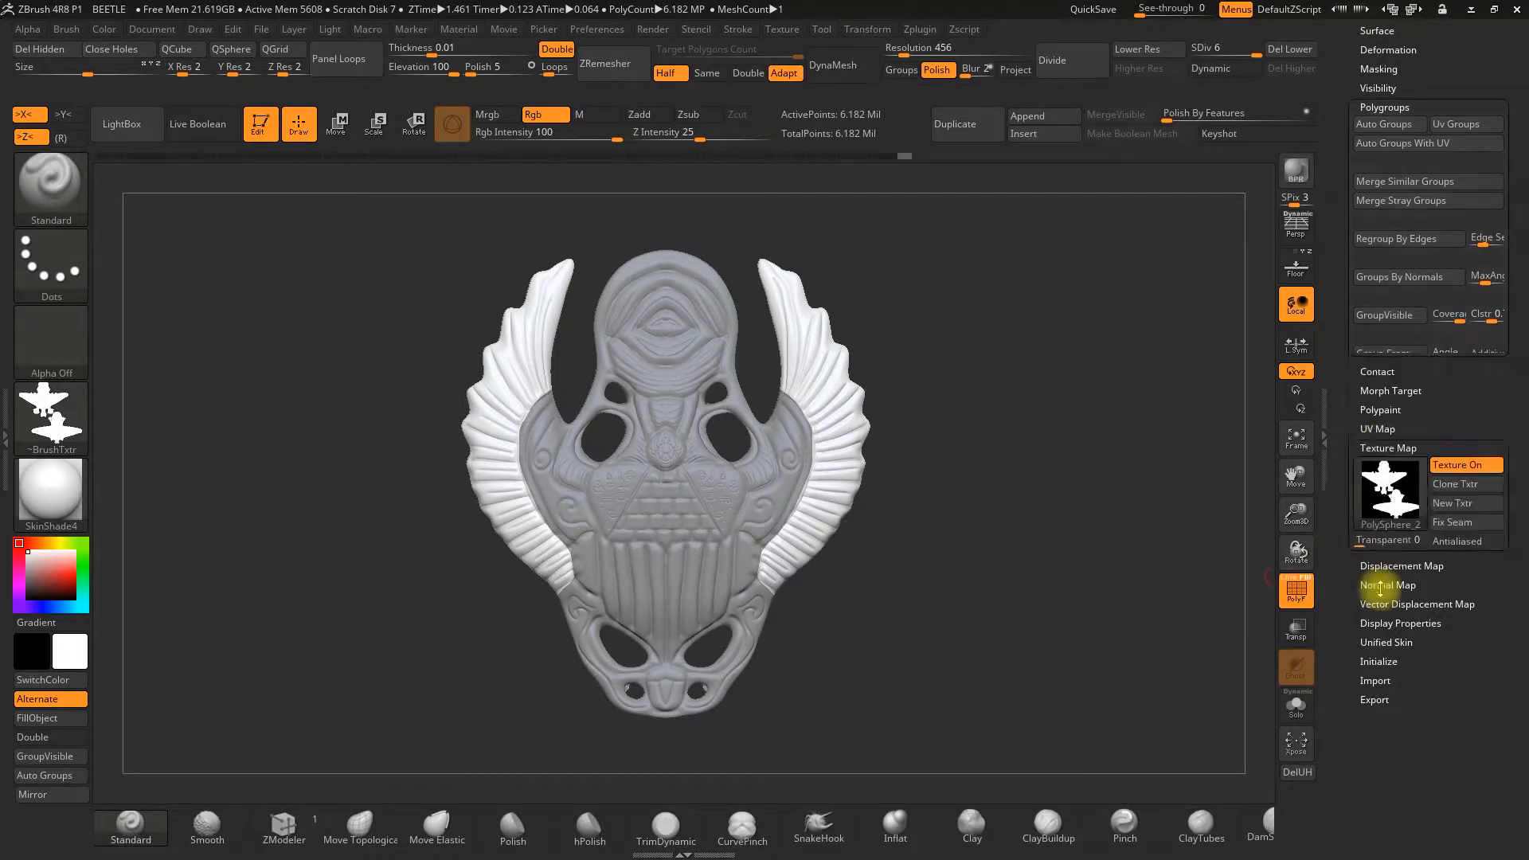
drag(1346, 506, 1344, 561)
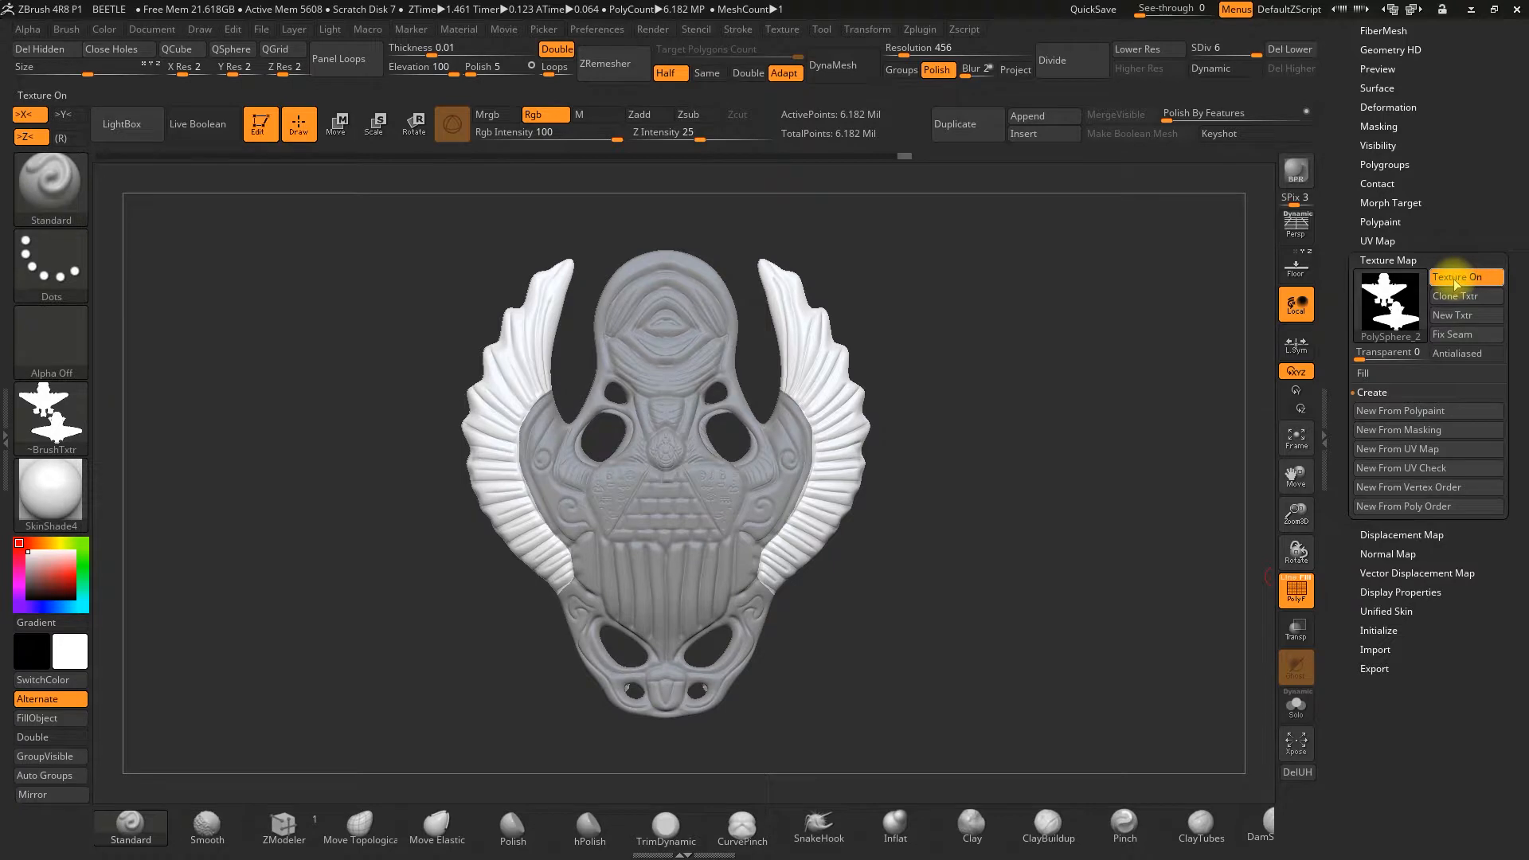
click(1464, 279)
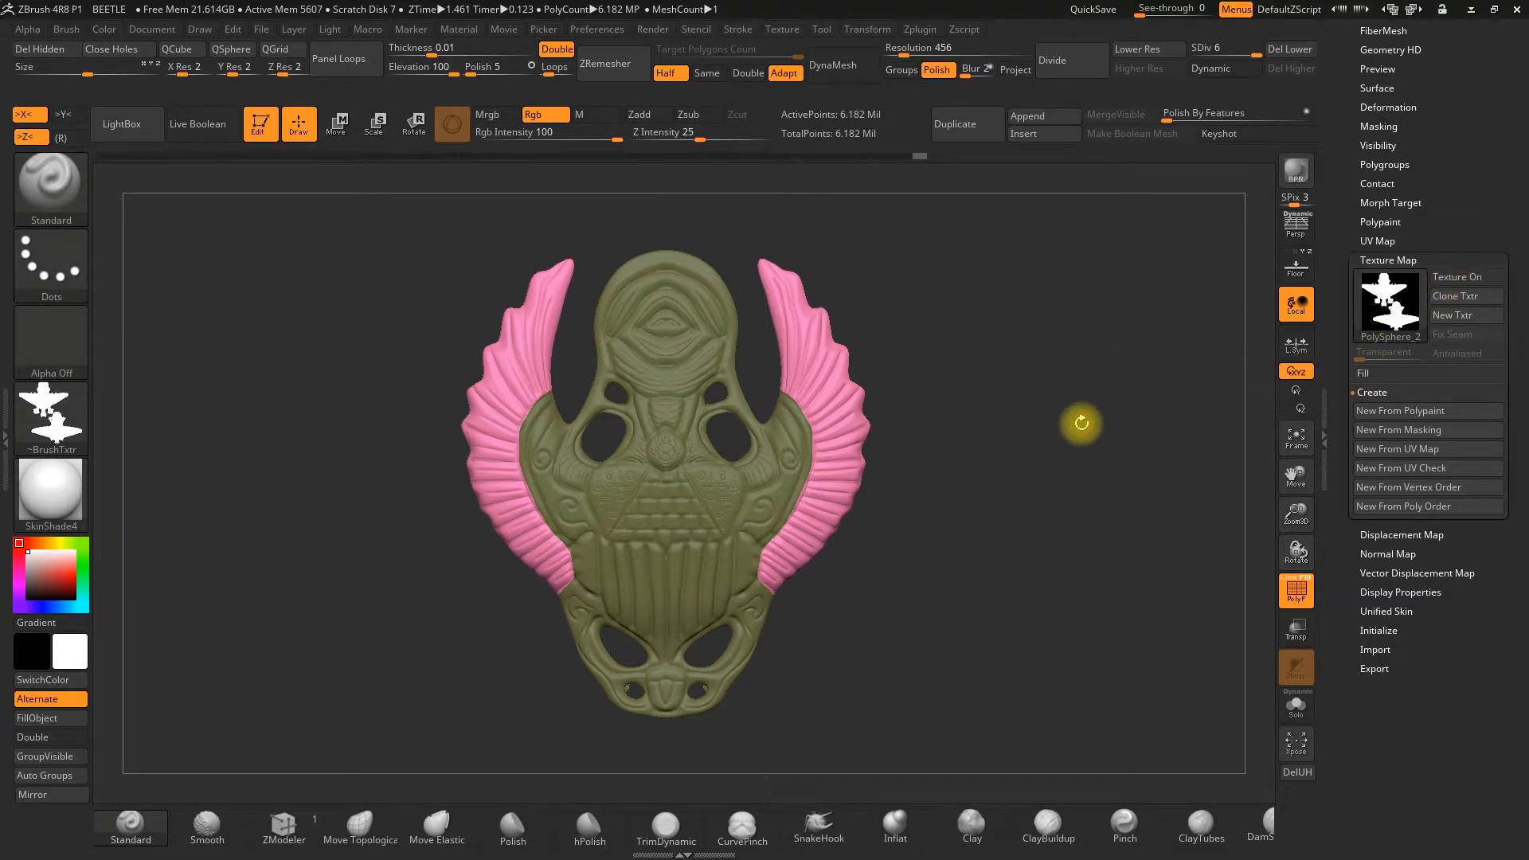
mouse_move(1008, 522)
ctrl+mouse_down()
mouse_move(1022, 559)
mouse_move(1015, 488)
ctrl+mouse_up()
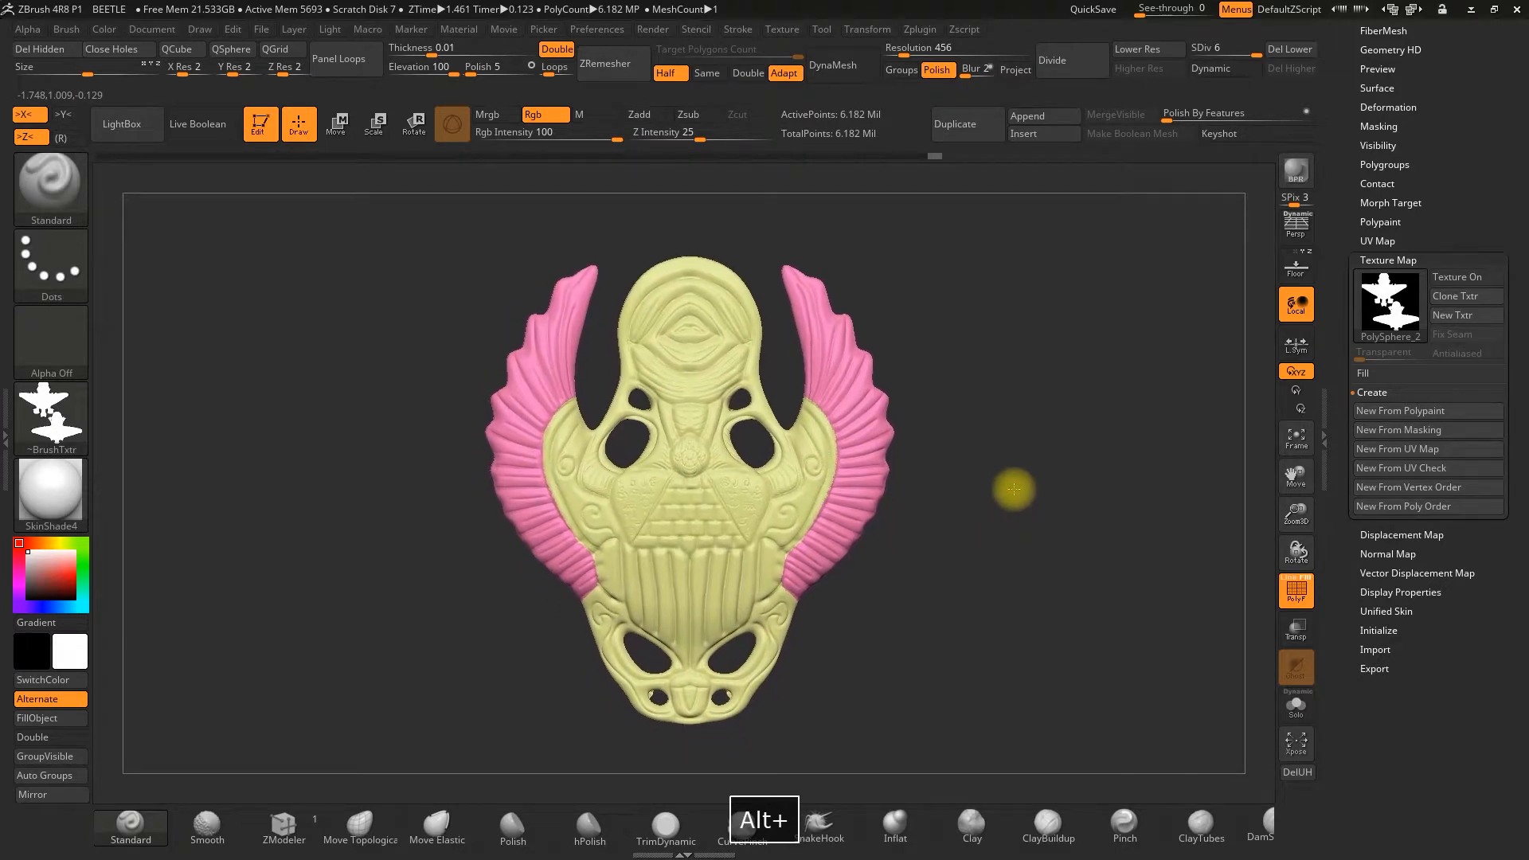
- Set the MaskPen stroke to Circle and mask the round eye emblem on the beetle's upper part
key(ctrl)
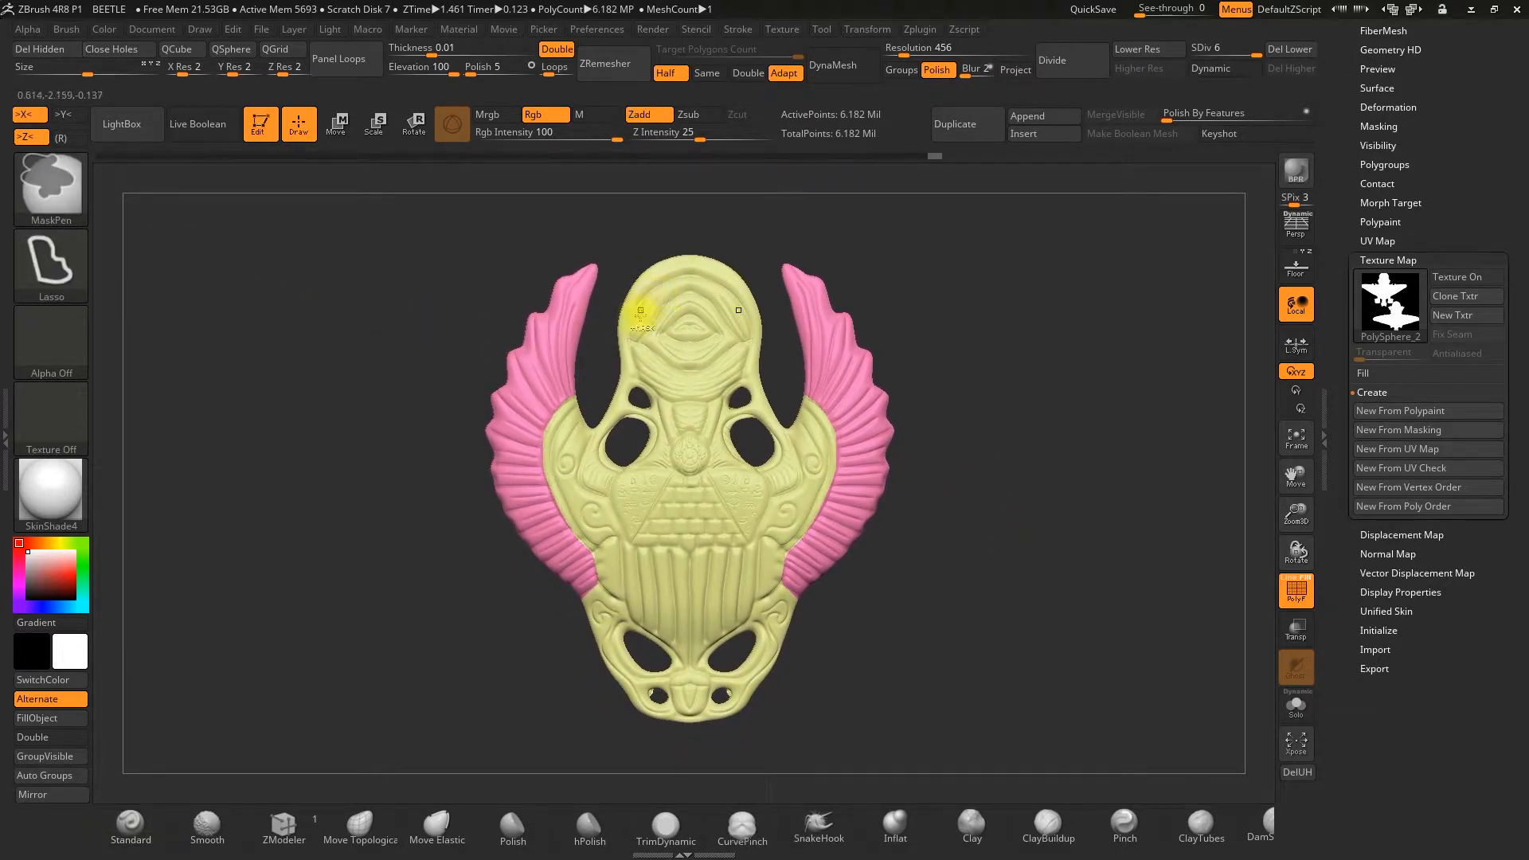
ctrl+click(51, 263)
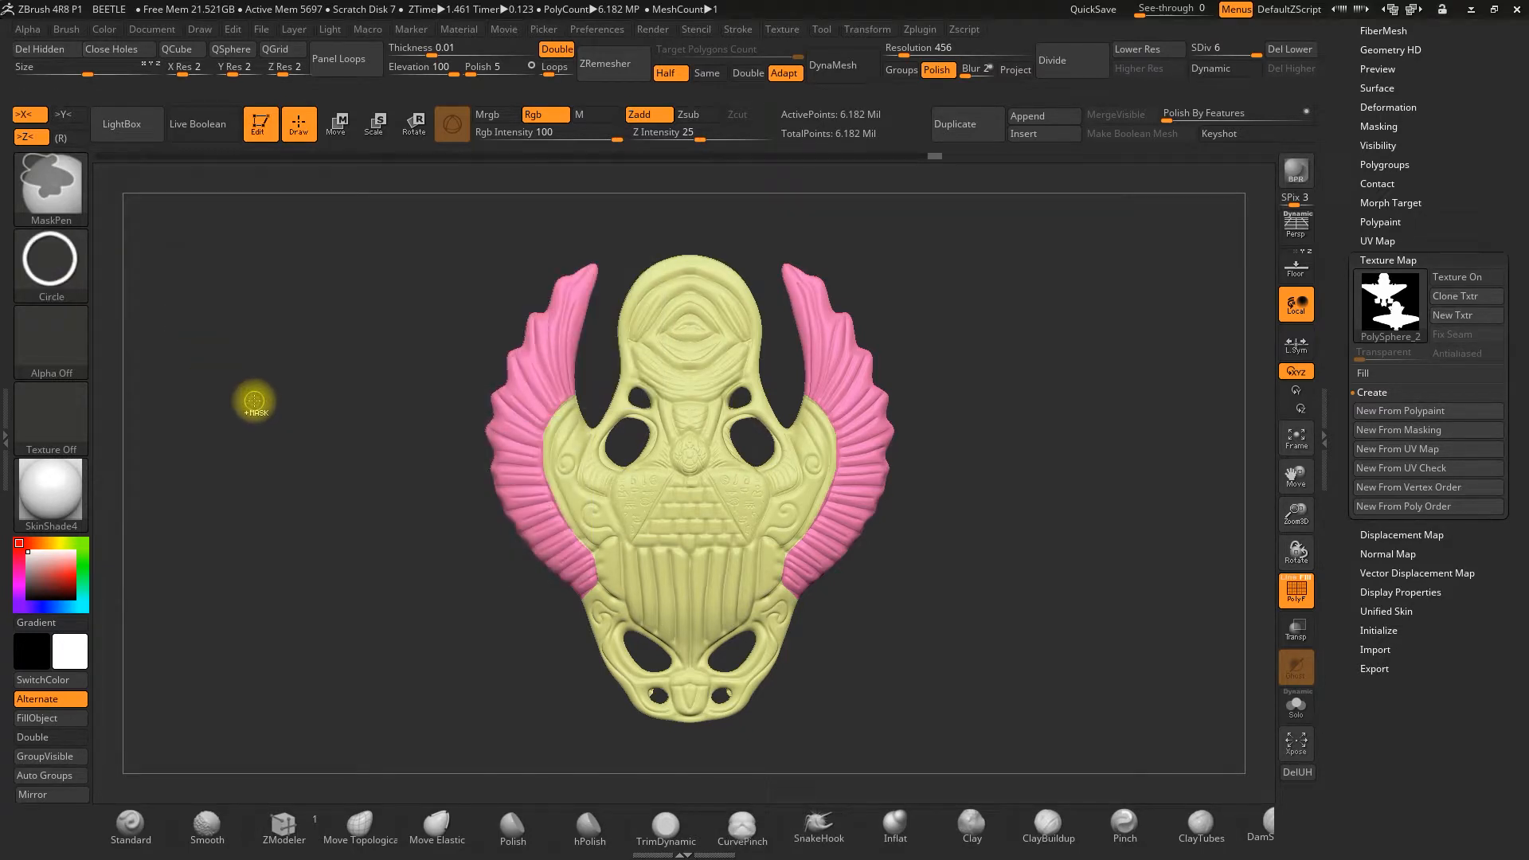
ctrl+drag(235, 399, 358, 519)
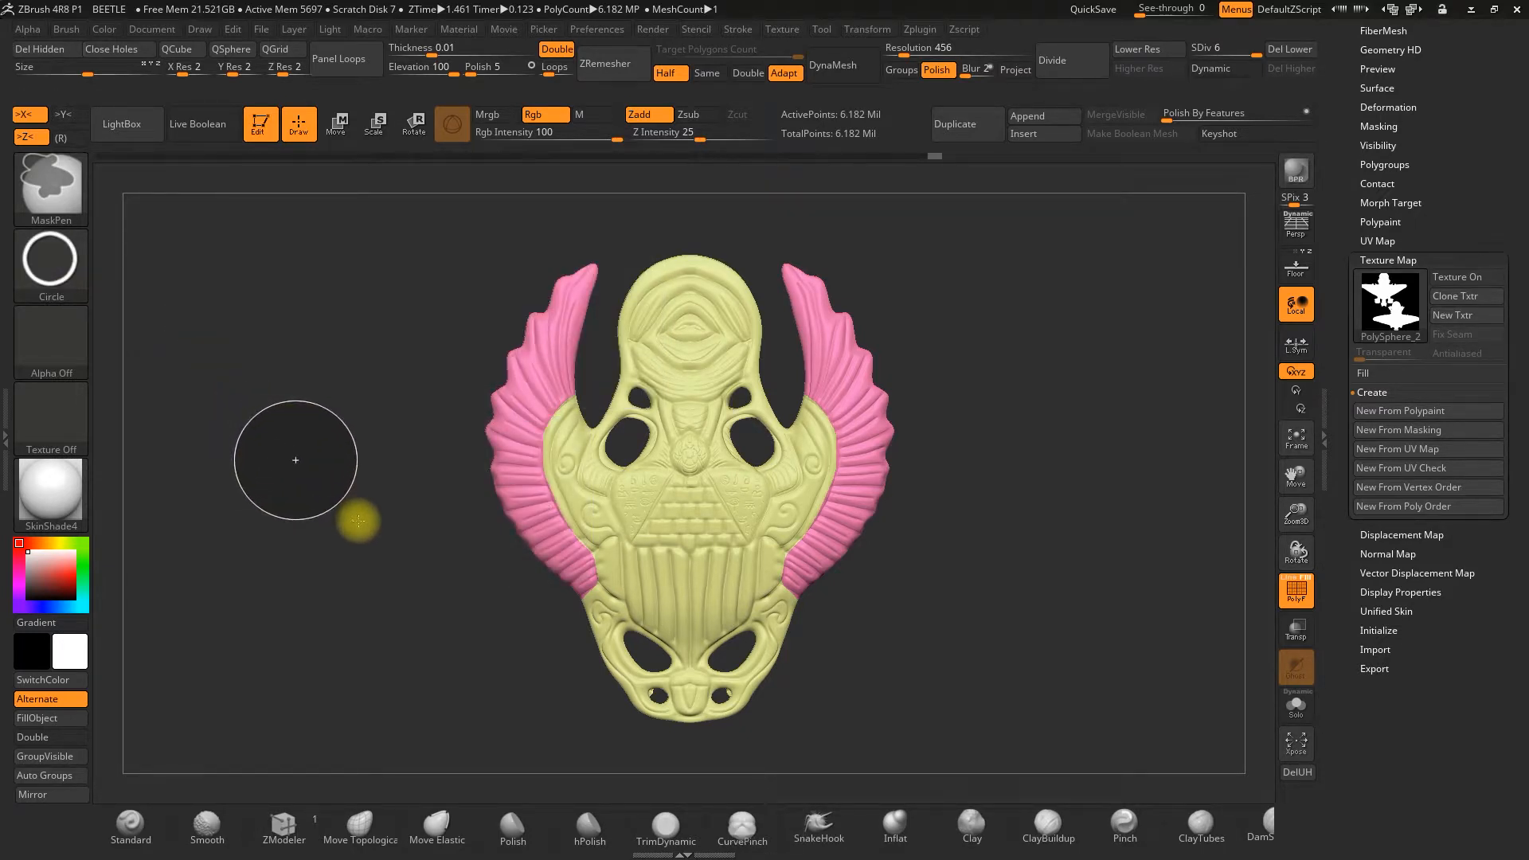
ctrl+drag(358, 521, 754, 400)
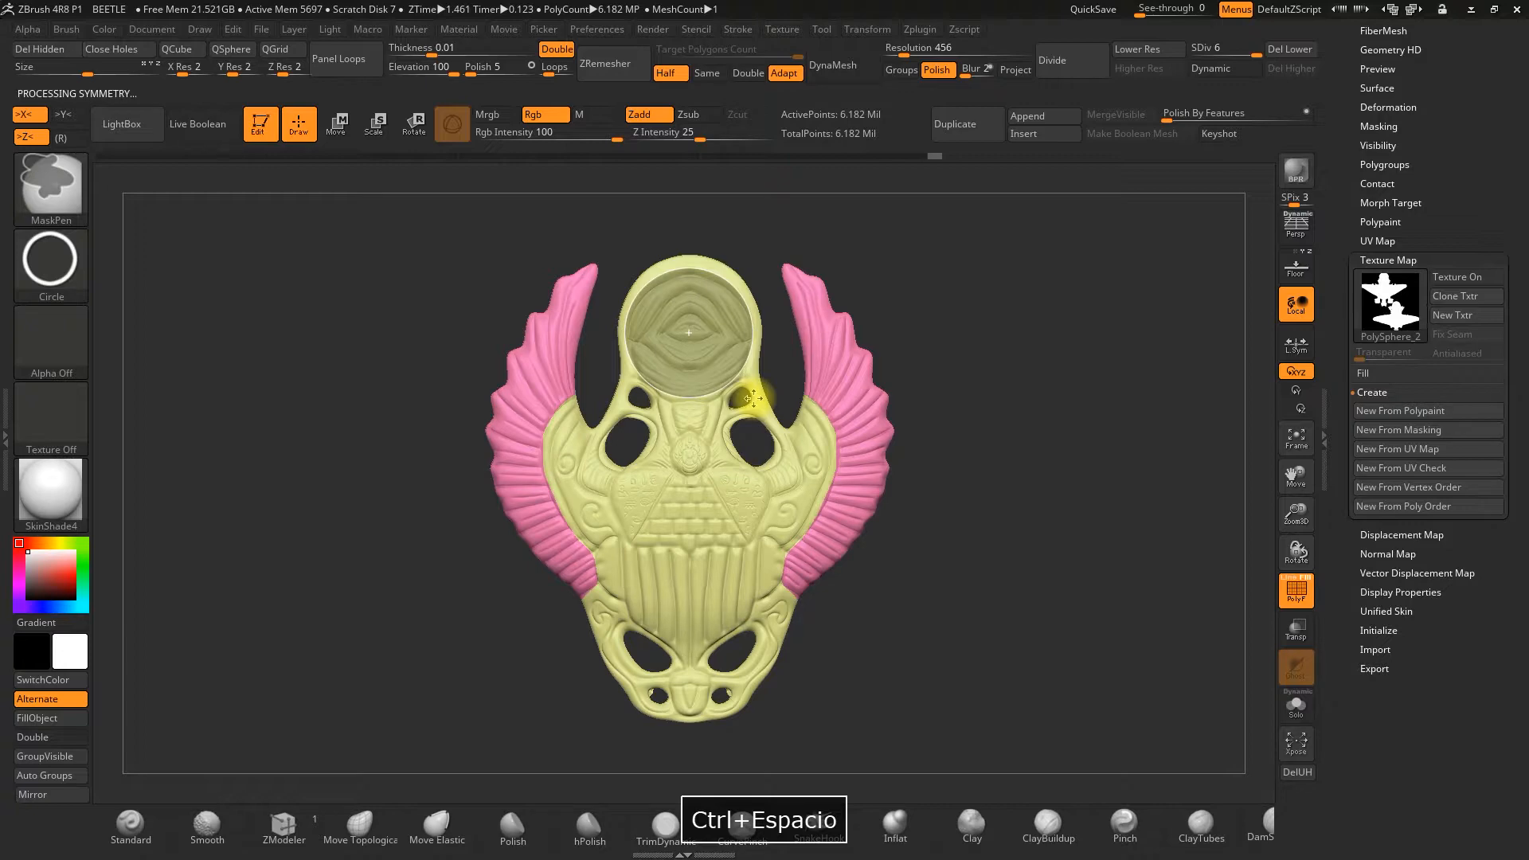
- Finish the circular mask over the round eye emblem and give it its own polygroup with Group Masked
ctrl+drag(753, 398, 755, 400)
mouse_move(1081, 454)
mouse_down()
mouse_move(1044, 478)
mouse_move(948, 481)
mouse_move(1058, 478)
mouse_up()
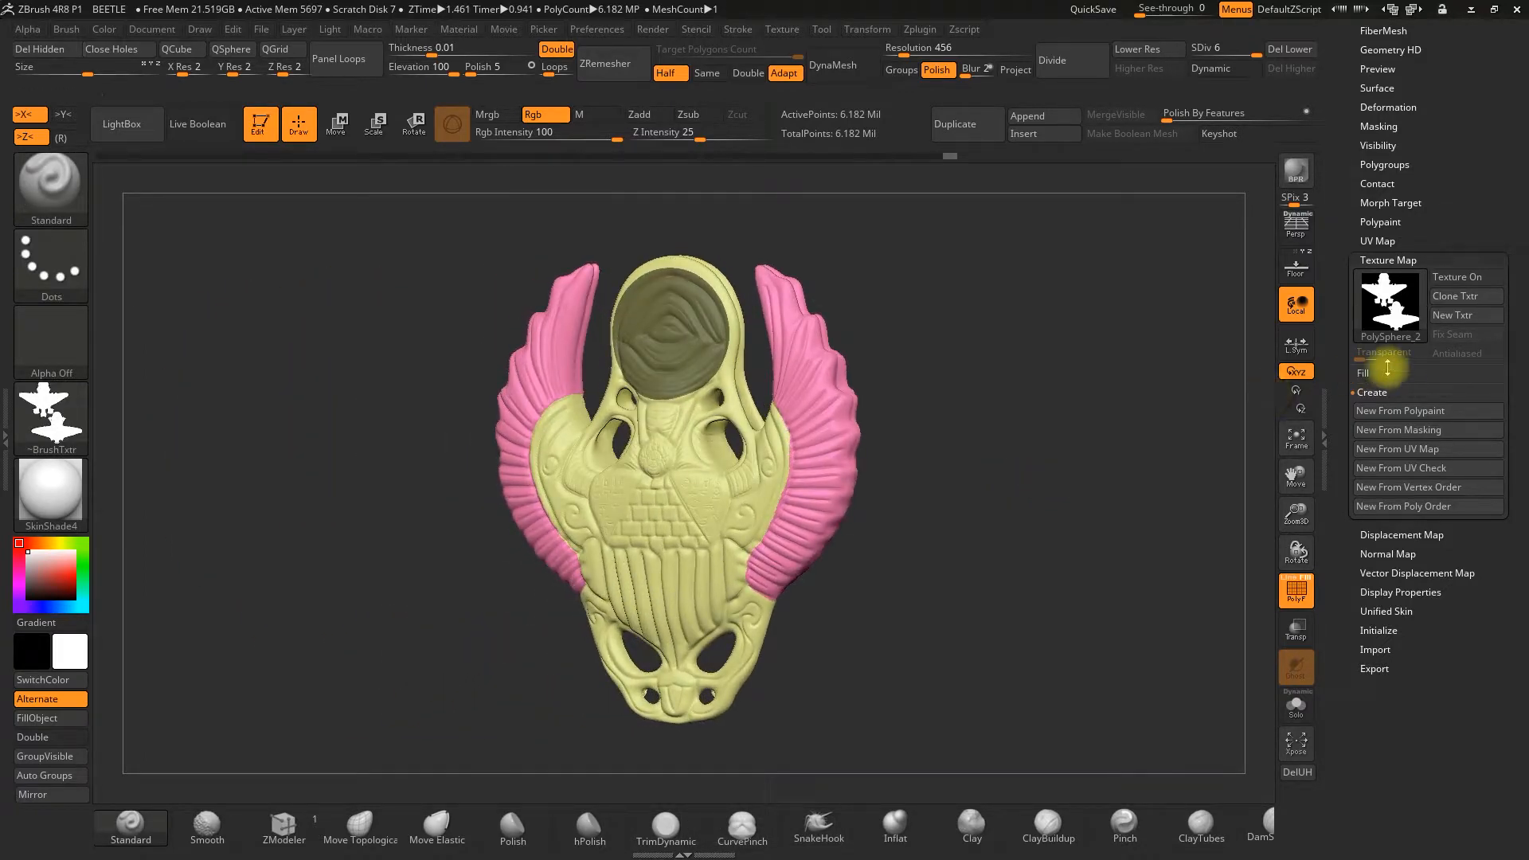
drag(1347, 371, 1353, 404)
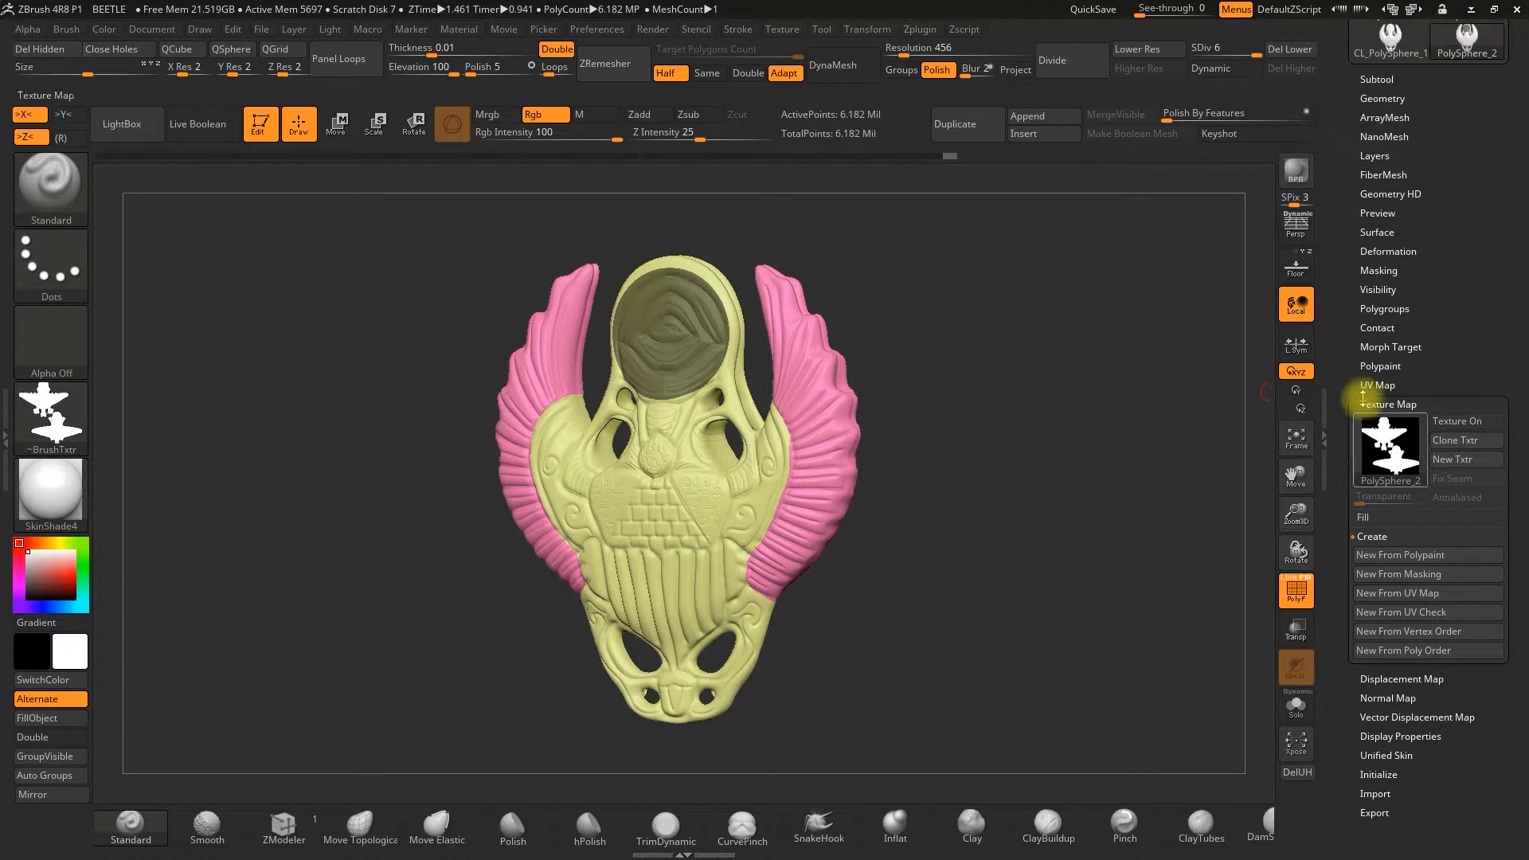
click(1378, 309)
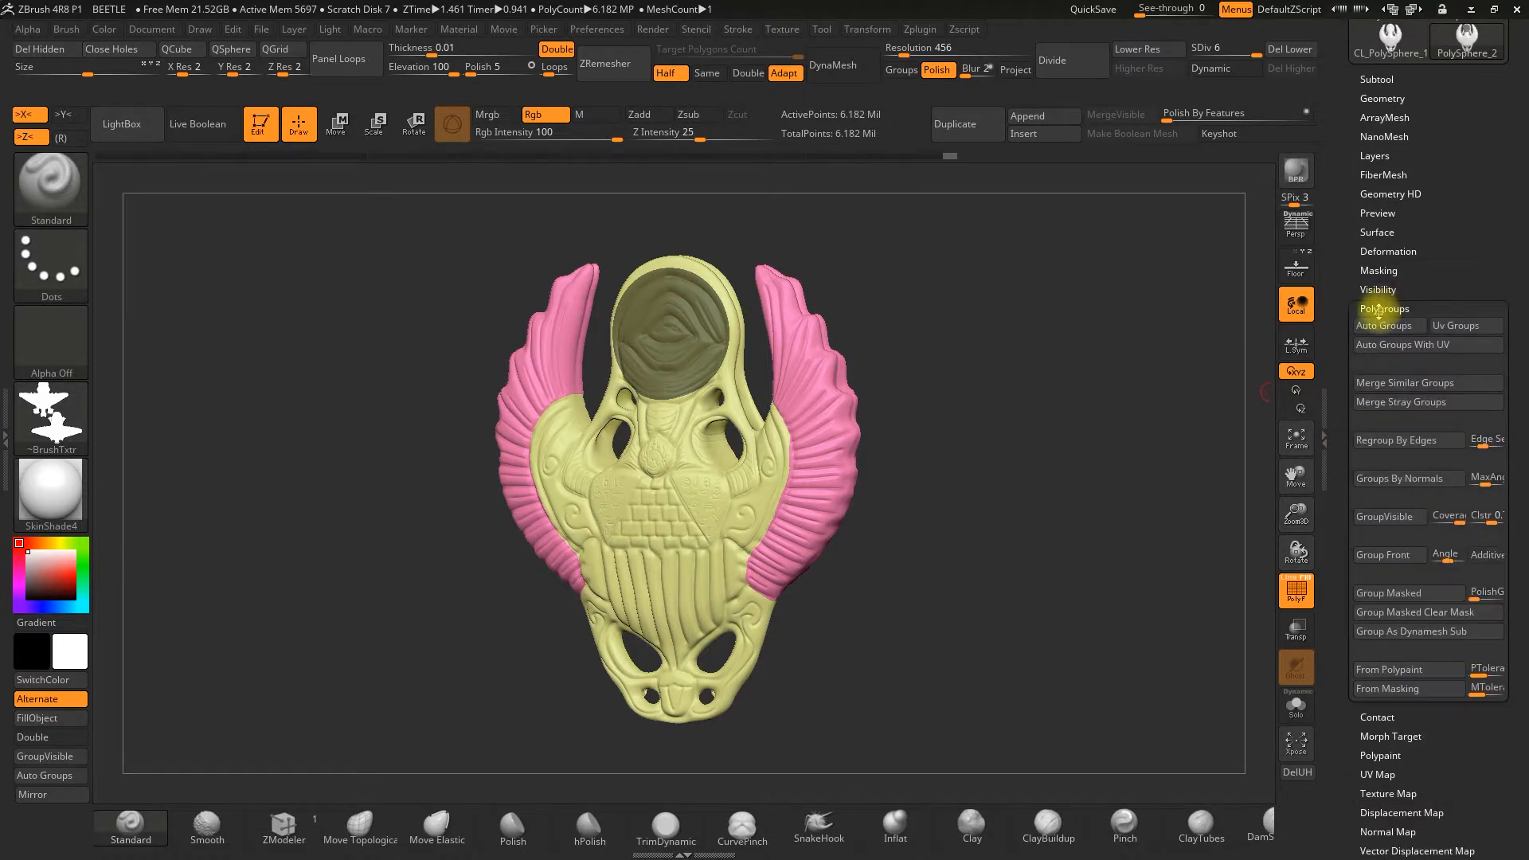
click(1384, 592)
mouse_move(1167, 563)
mouse_down()
mouse_move(993, 364)
mouse_move(1006, 368)
mouse_up()
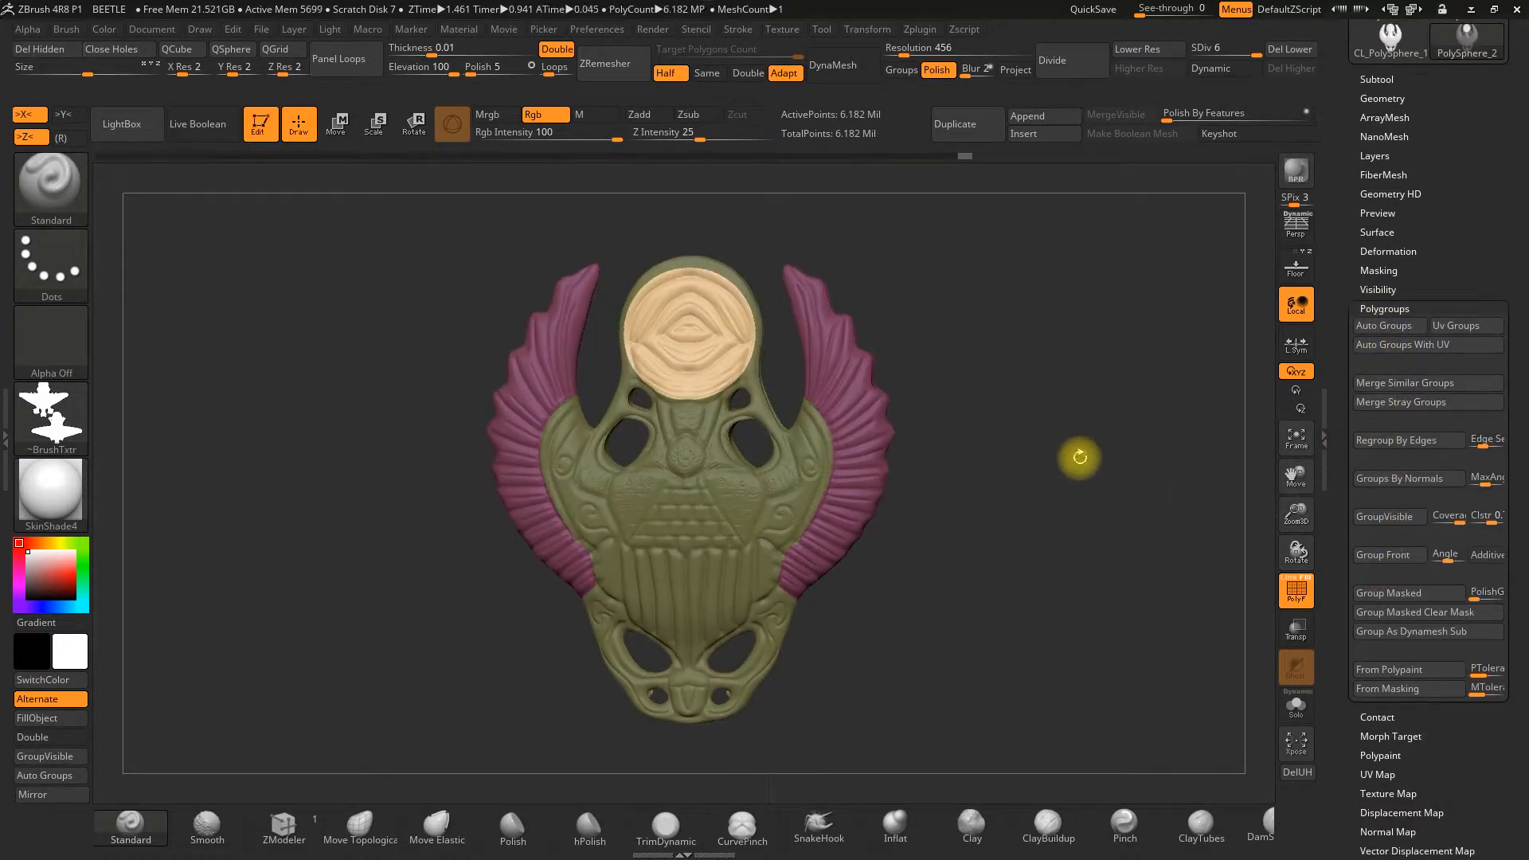
- Invert the mask and repeat Group Masked until the eye emblem's polygroup is teal, and clear the masking
key(ctrl)
ctrl+click(1067, 464)
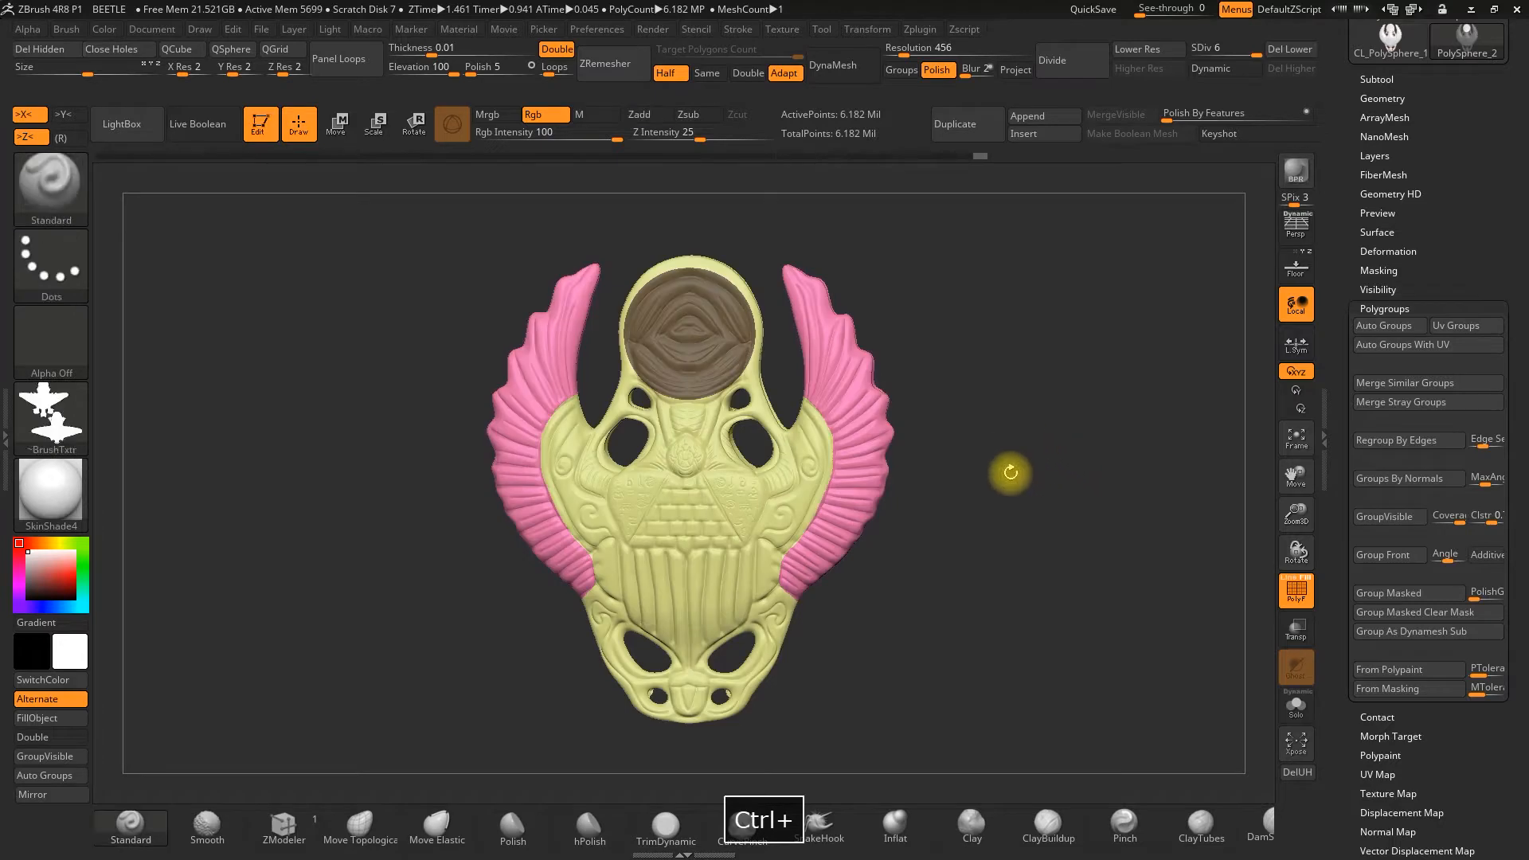
click(1389, 596)
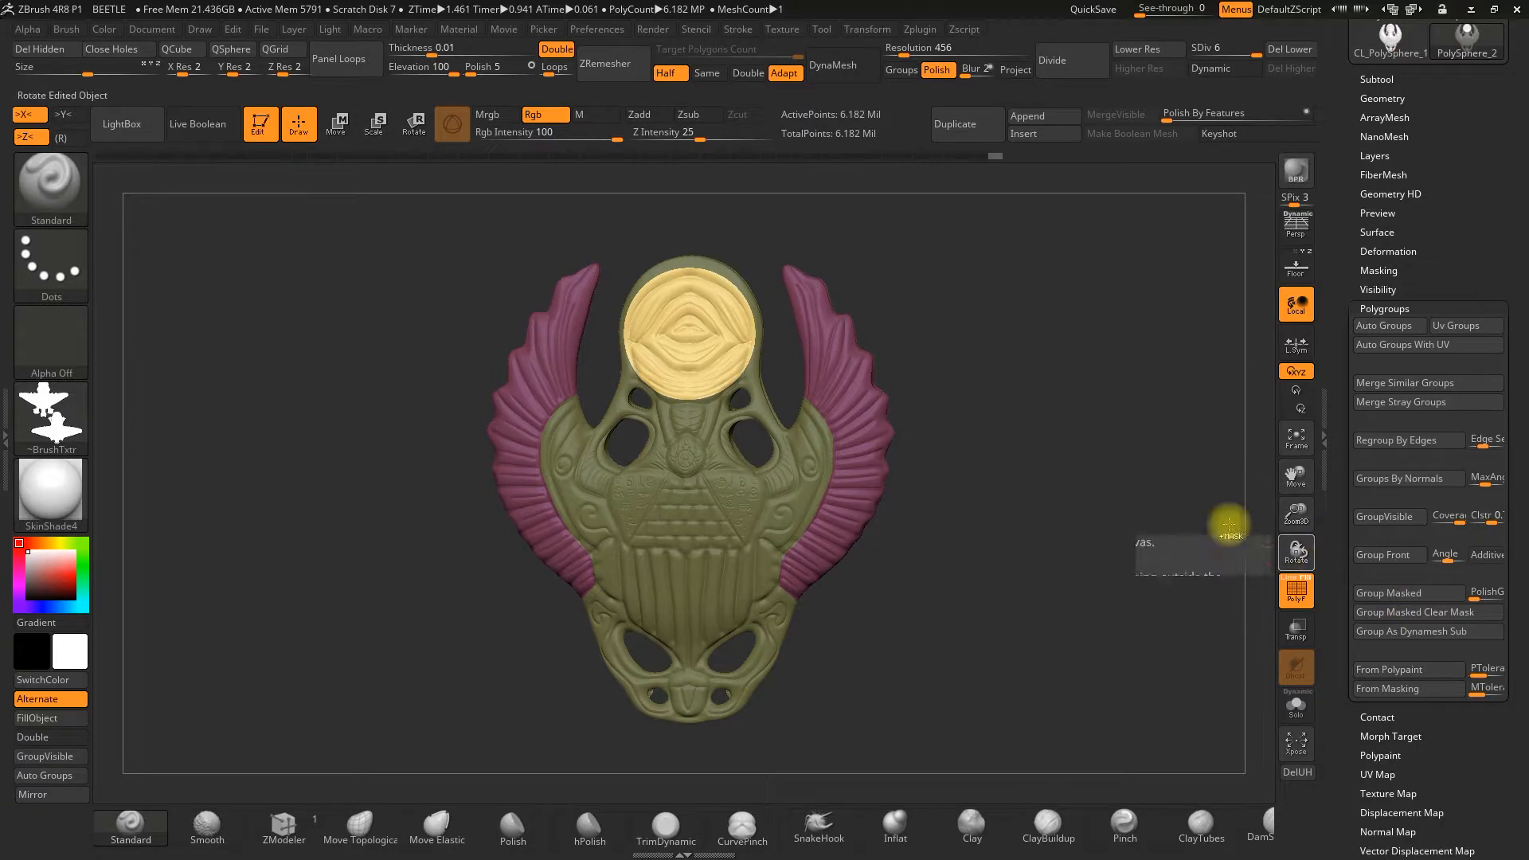
ctrl+click(1116, 506)
click(1395, 596)
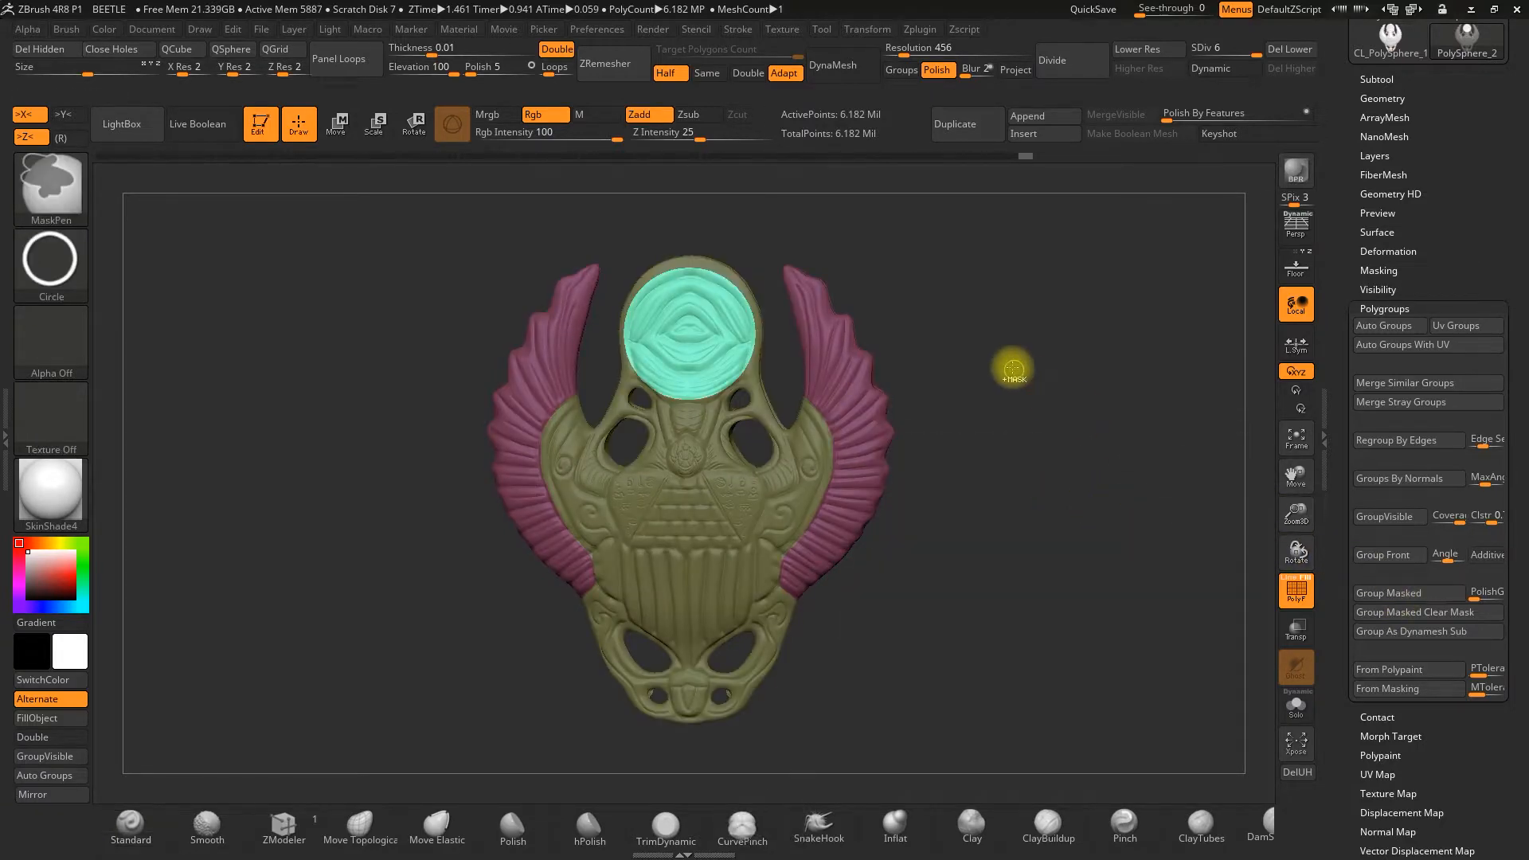
ctrl+click(1064, 546)
- Set the MaskPen stroke to Lasso and mask the brick pyramid at the centre of the body
drag(1040, 481, 1050, 447)
drag(1273, 524, 1037, 467)
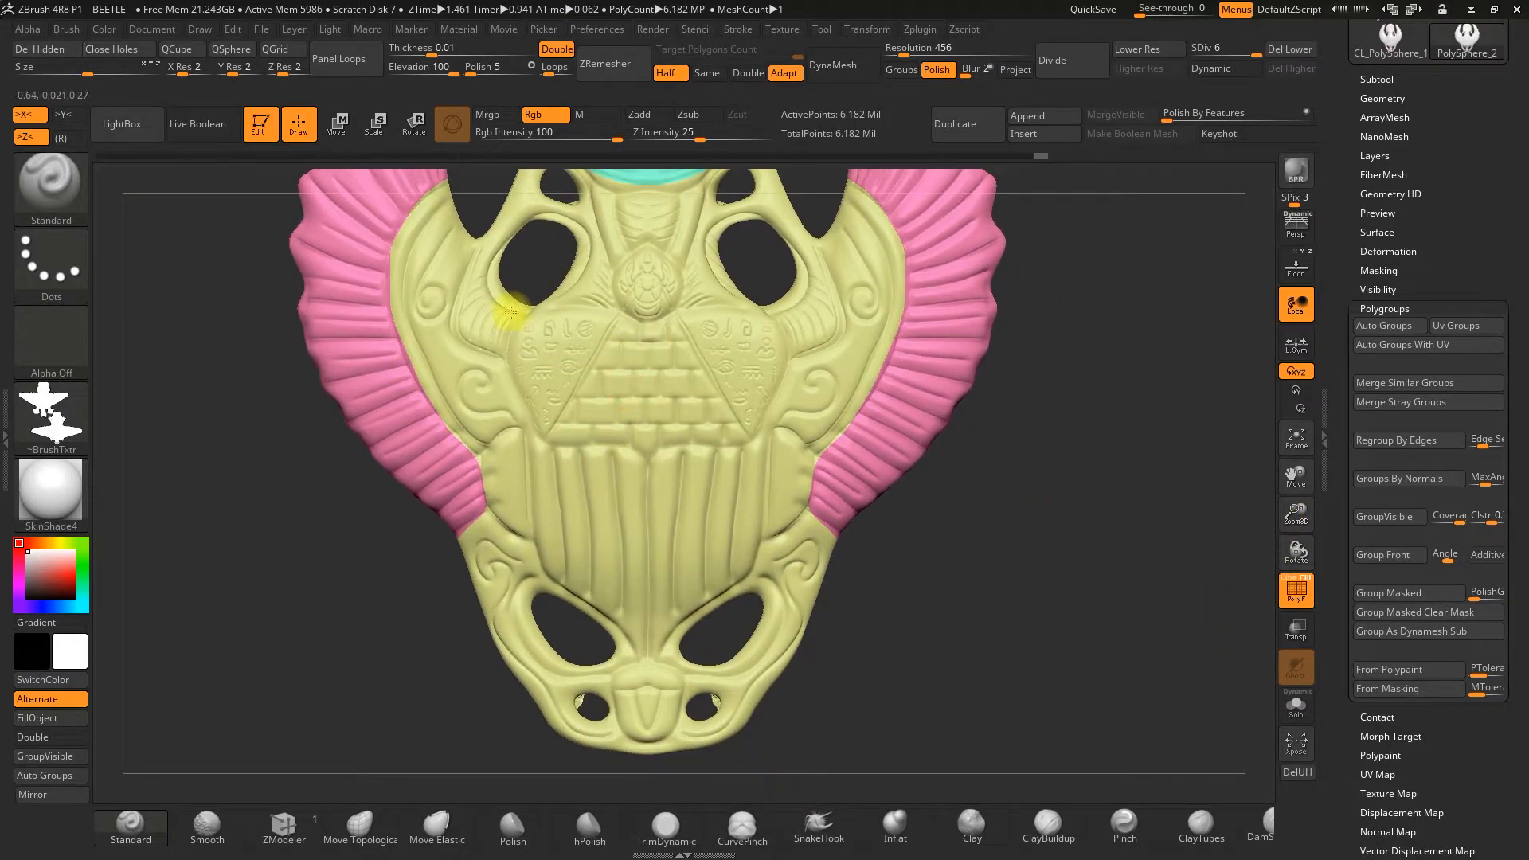
ctrl+click(51, 263)
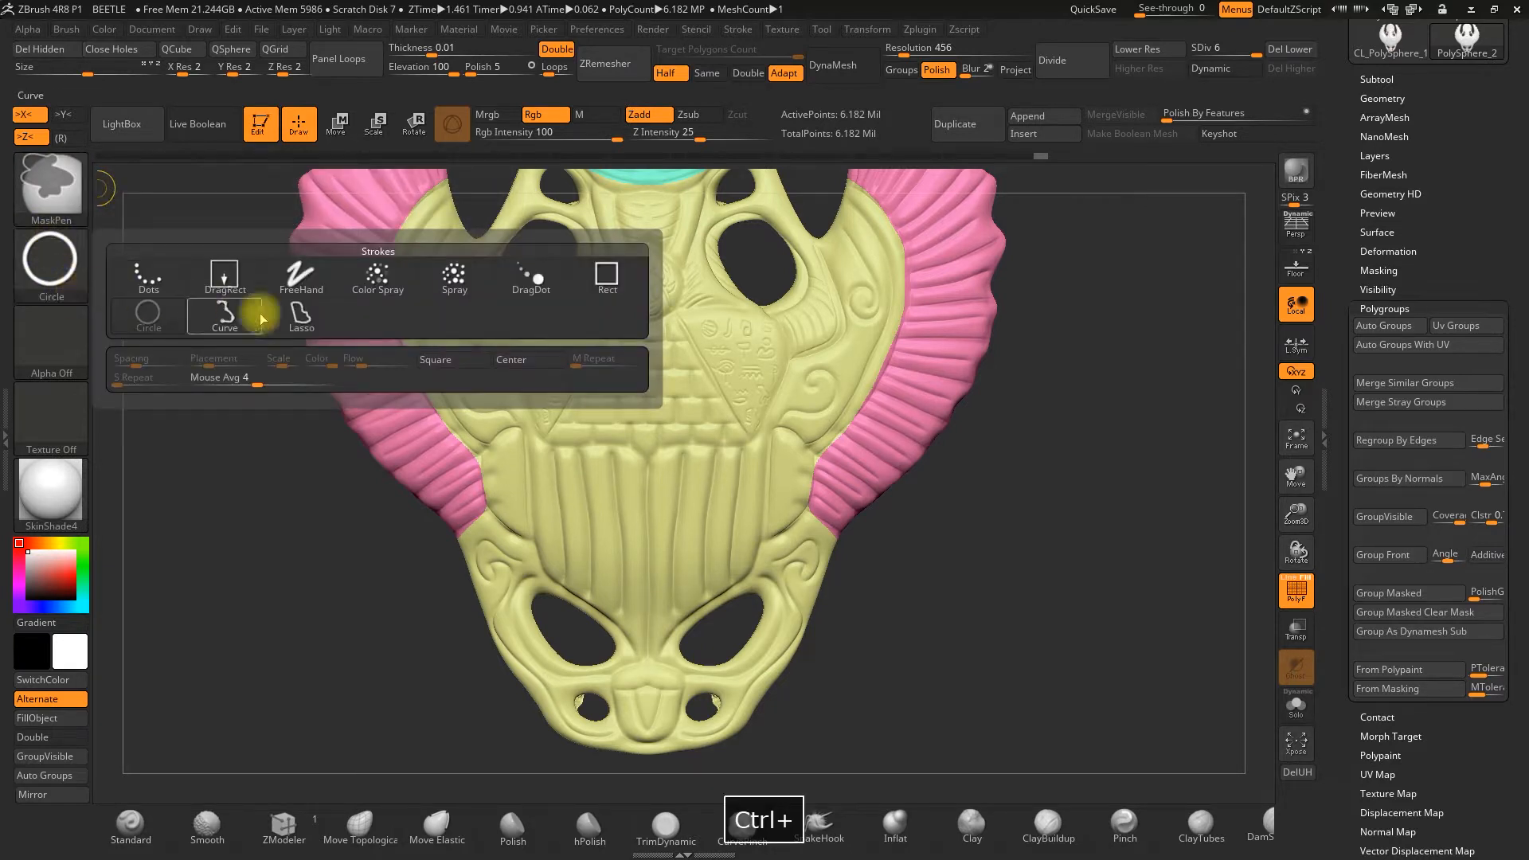
ctrl+click(301, 313)
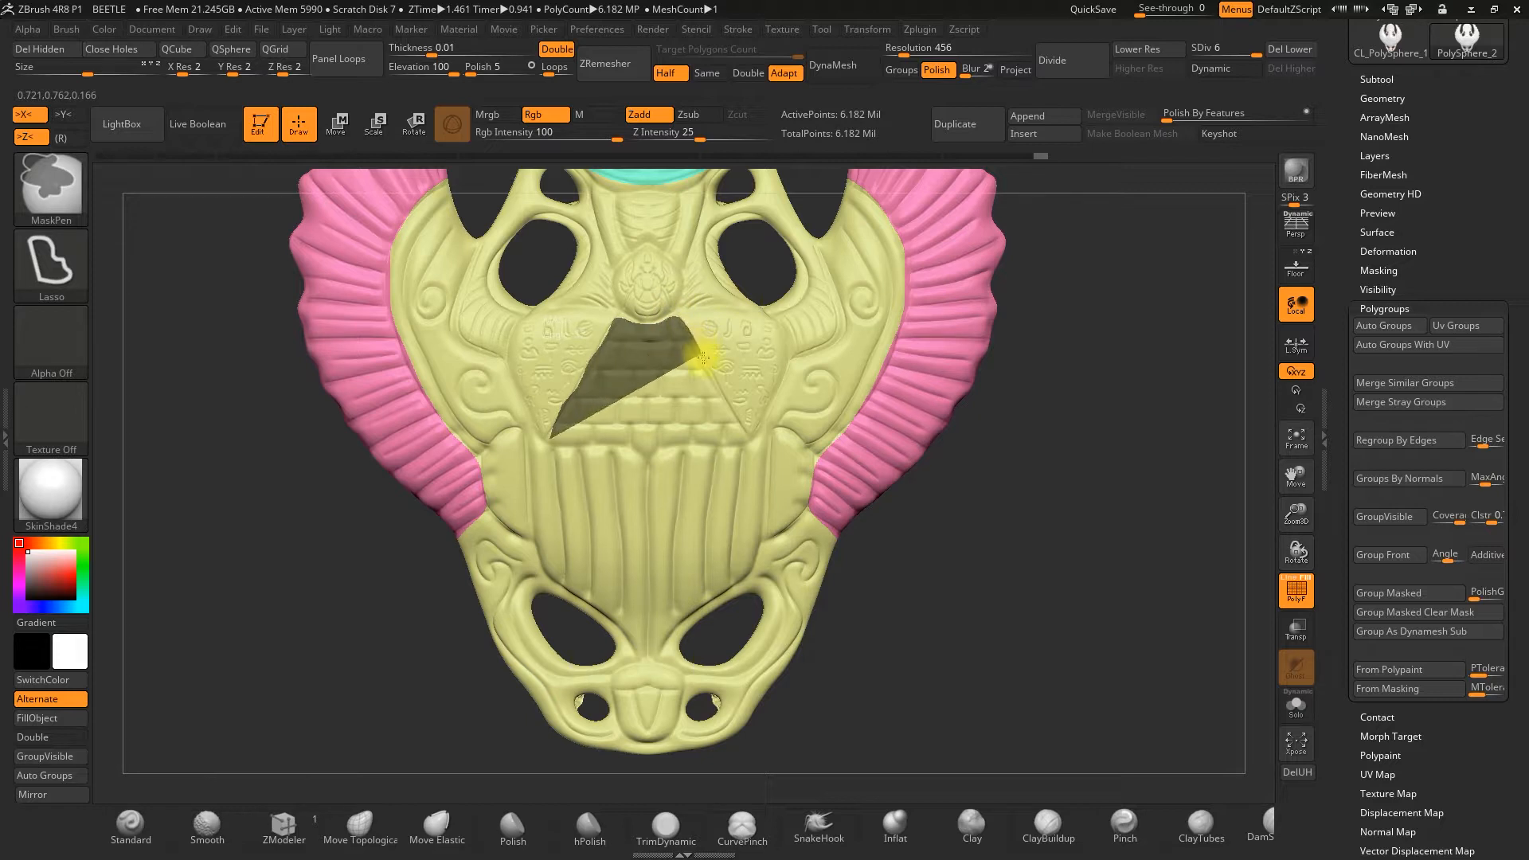
ctrl+drag(715, 381, 727, 403)
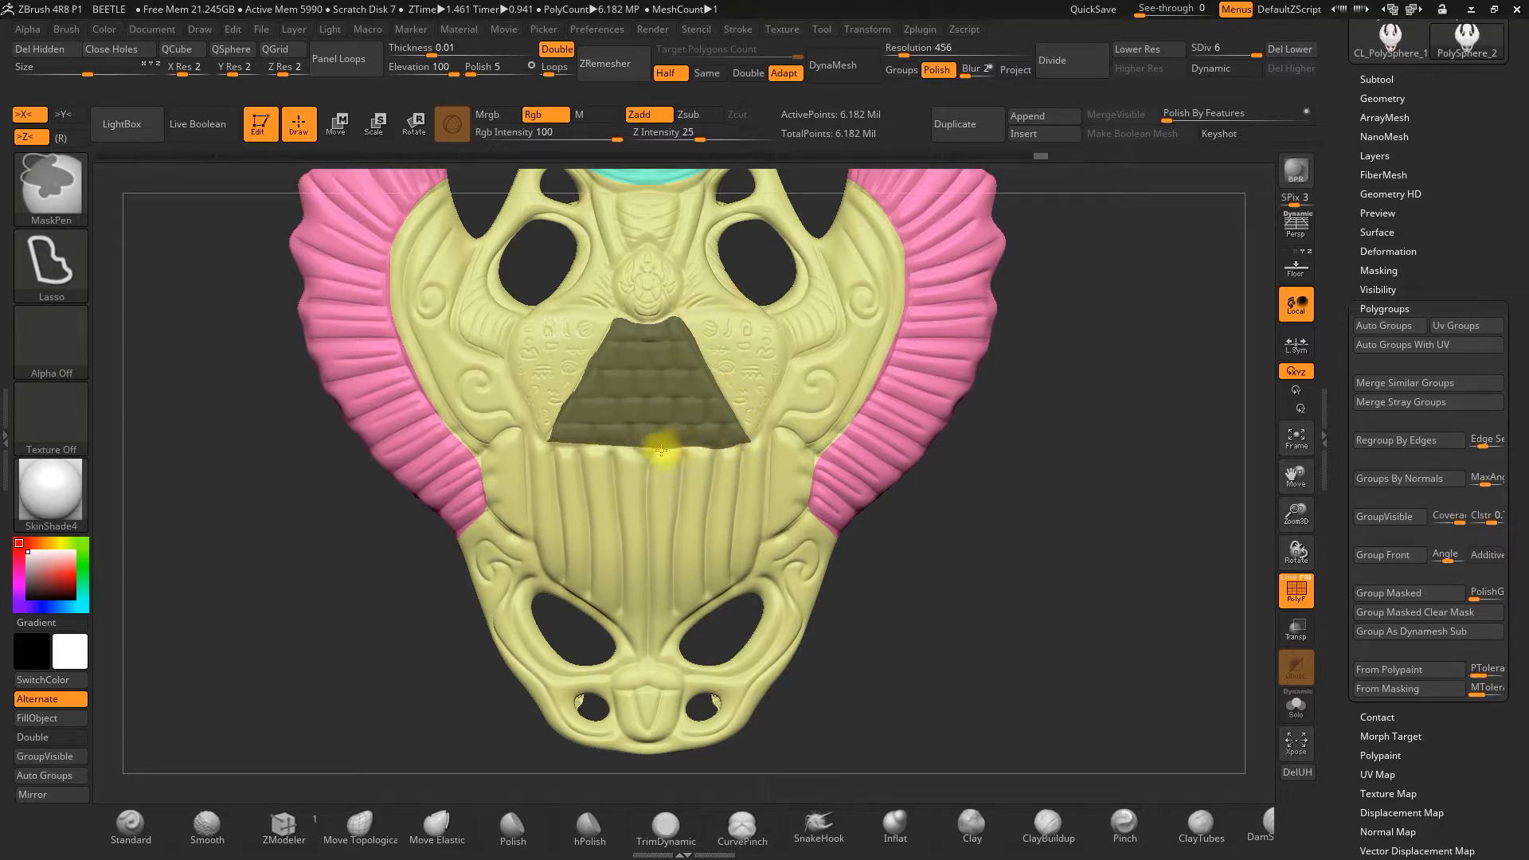
ctrl+click(585, 449)
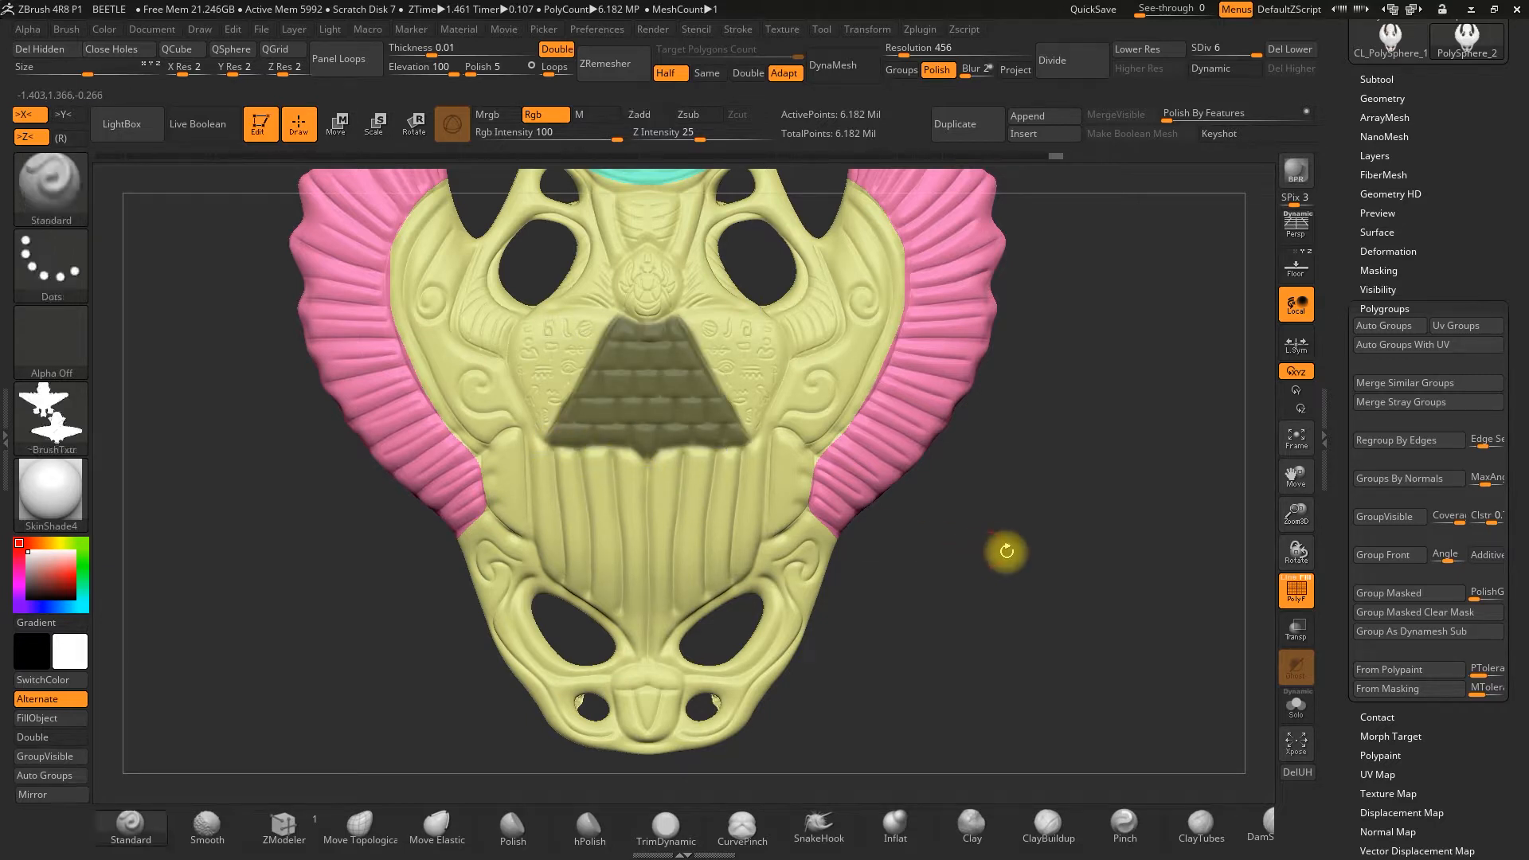
- Clean up the pyramid mask's edges by subtracting excess masking with the lasso, undoing the unwanted stroke
mouse_move(1071, 477)
ctrl+alt+mouse_down()
mouse_move(898, 514)
mouse_move(731, 437)
mouse_move(721, 411)
mouse_move(749, 392)
ctrl+alt+mouse_up()
key(ctrl+z)
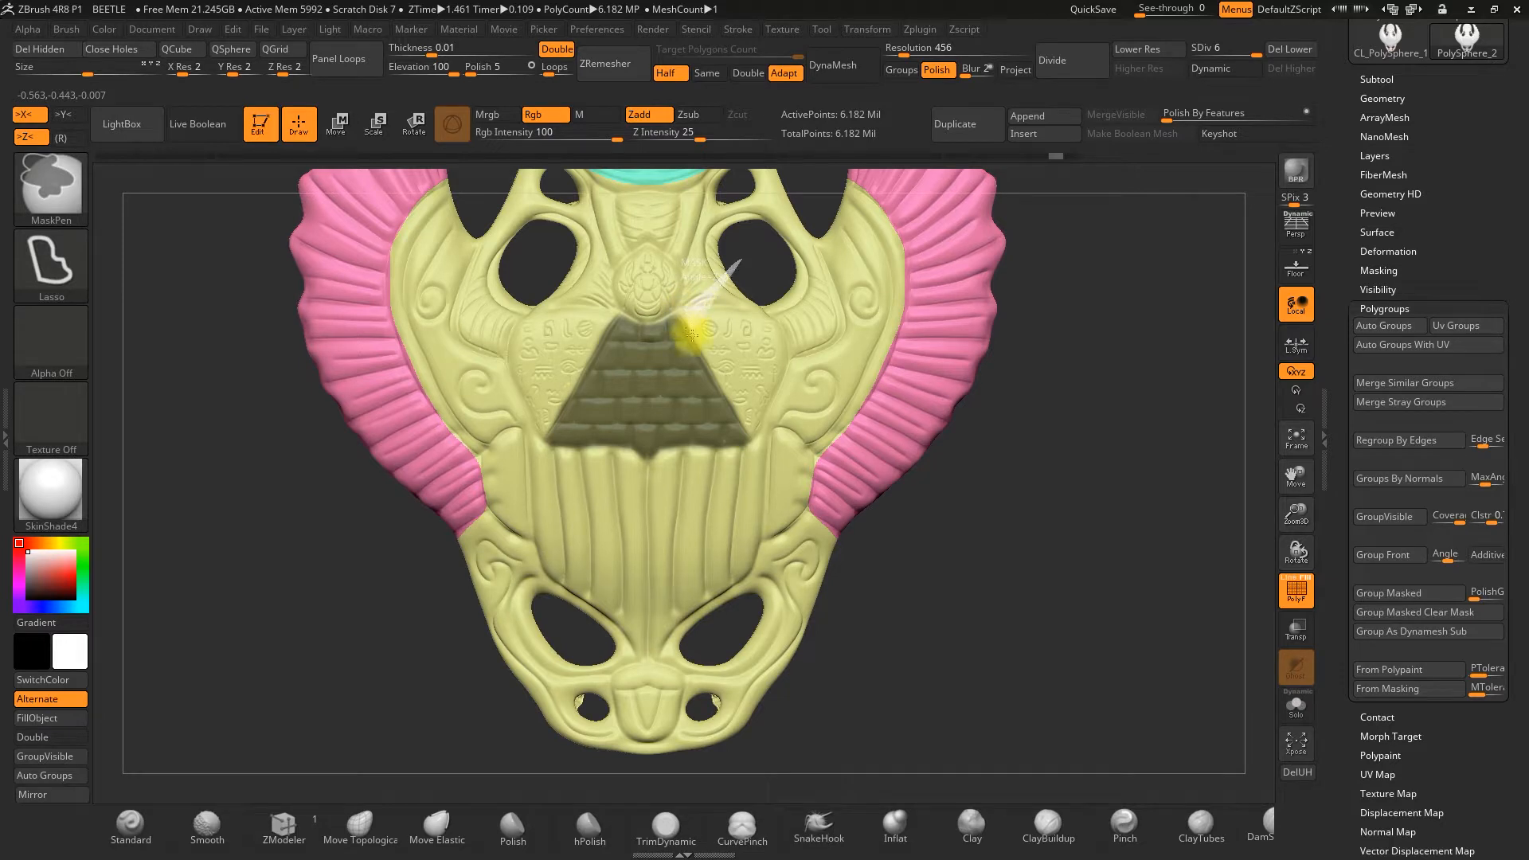
mouse_move(741, 419)
ctrl+alt+mouse_down()
mouse_move(778, 471)
mouse_move(918, 519)
mouse_move(1028, 522)
ctrl+alt+mouse_up()
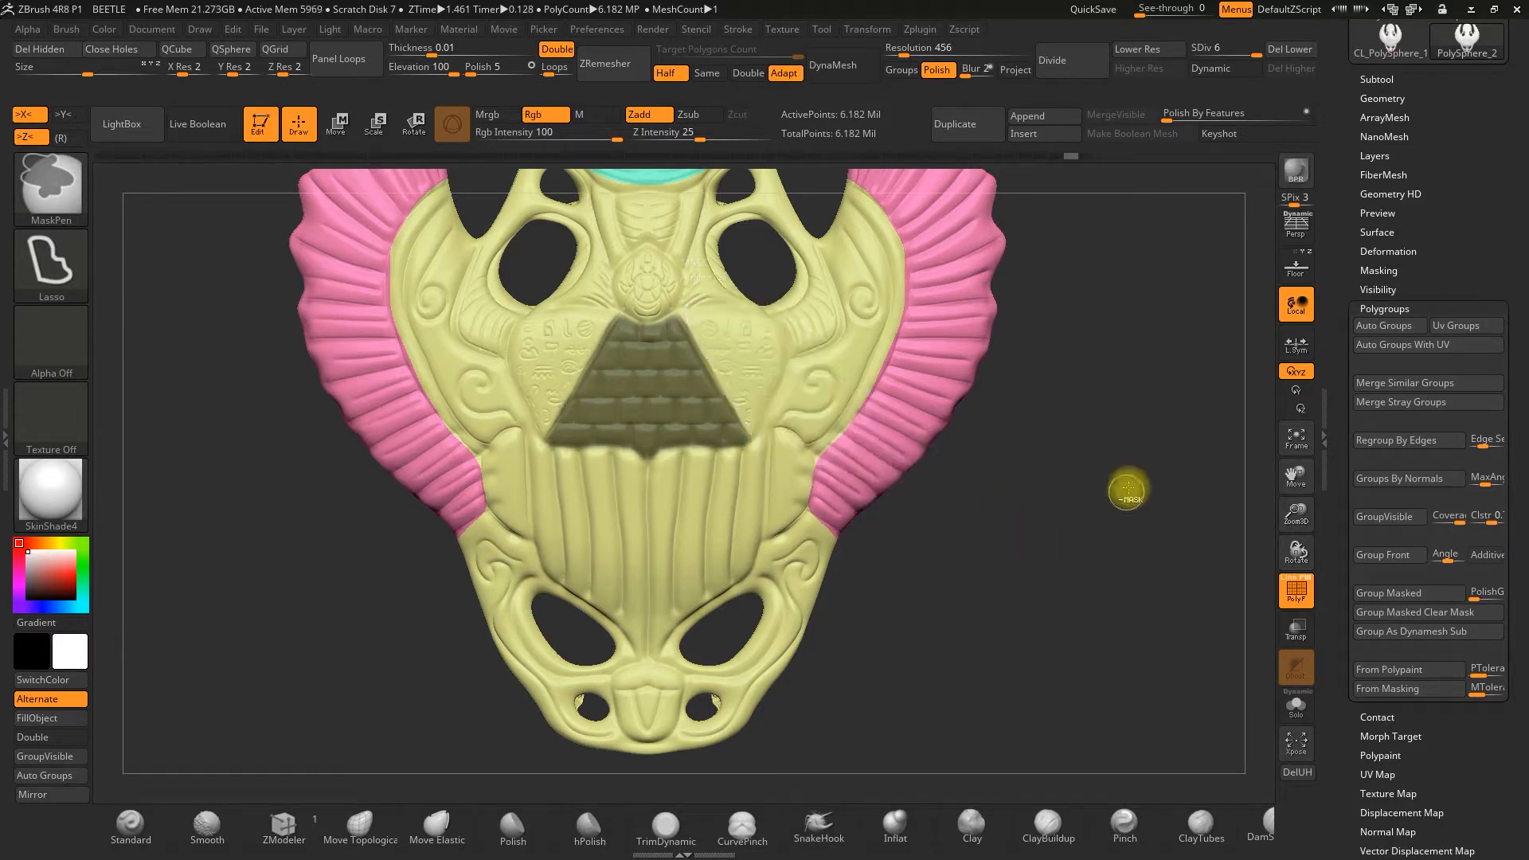
- Create a separate polygroup from the masked pyramid with Group Masked and clear the masking
click(1388, 593)
mouse_move(1078, 570)
ctrl+mouse_down()
mouse_move(1077, 585)
mouse_move(1059, 570)
mouse_move(1092, 566)
ctrl+mouse_up()
drag(1290, 519, 1280, 476)
alt+drag(1116, 510, 1044, 579)
drag(822, 603, 888, 547)
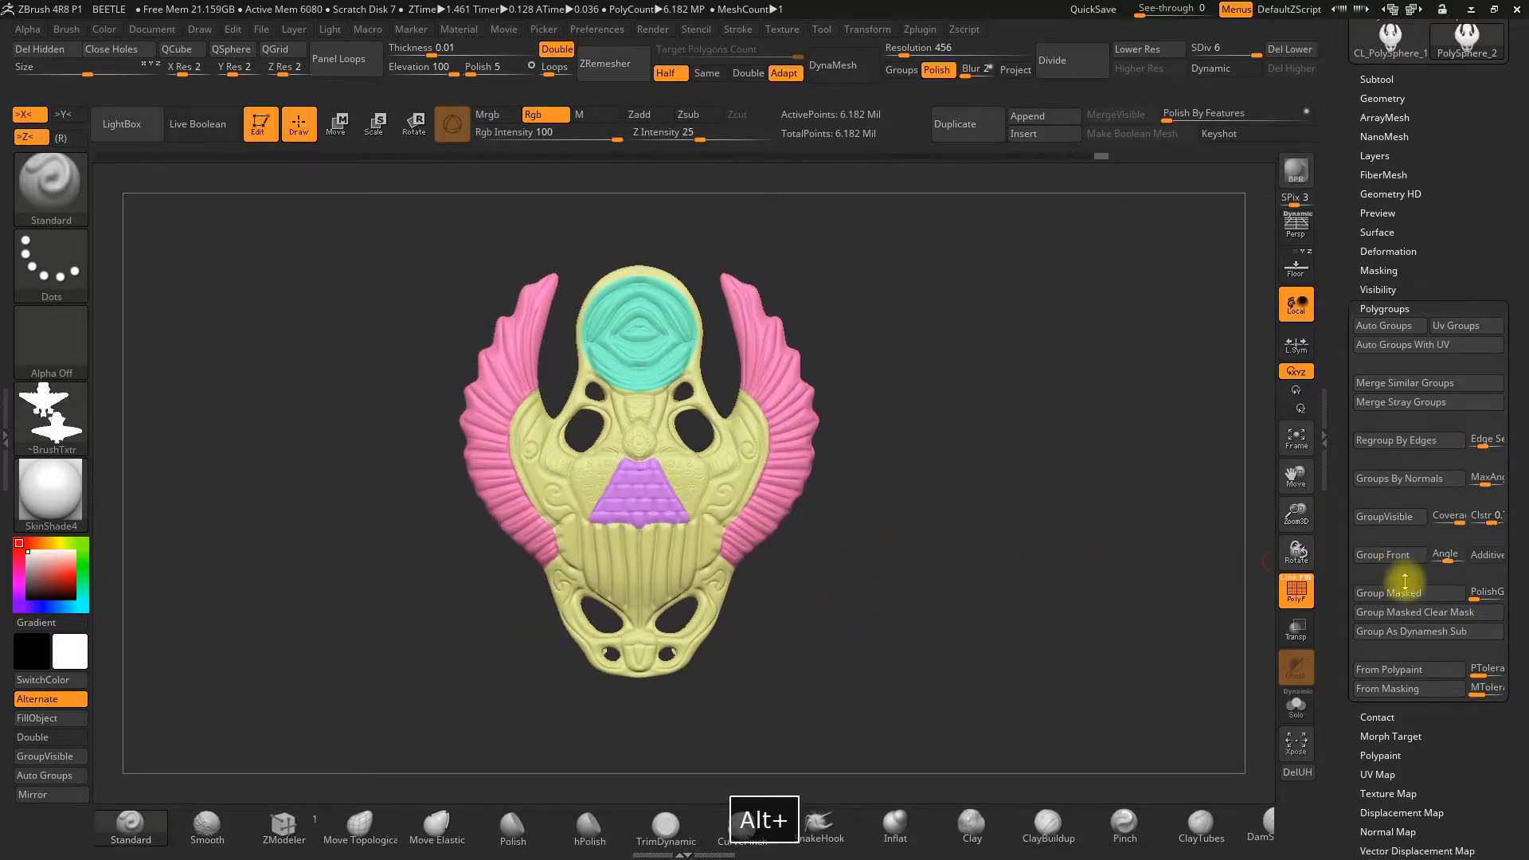
- Color the beetle mask with Polypaint From Polygroups
drag(1342, 616, 1341, 547)
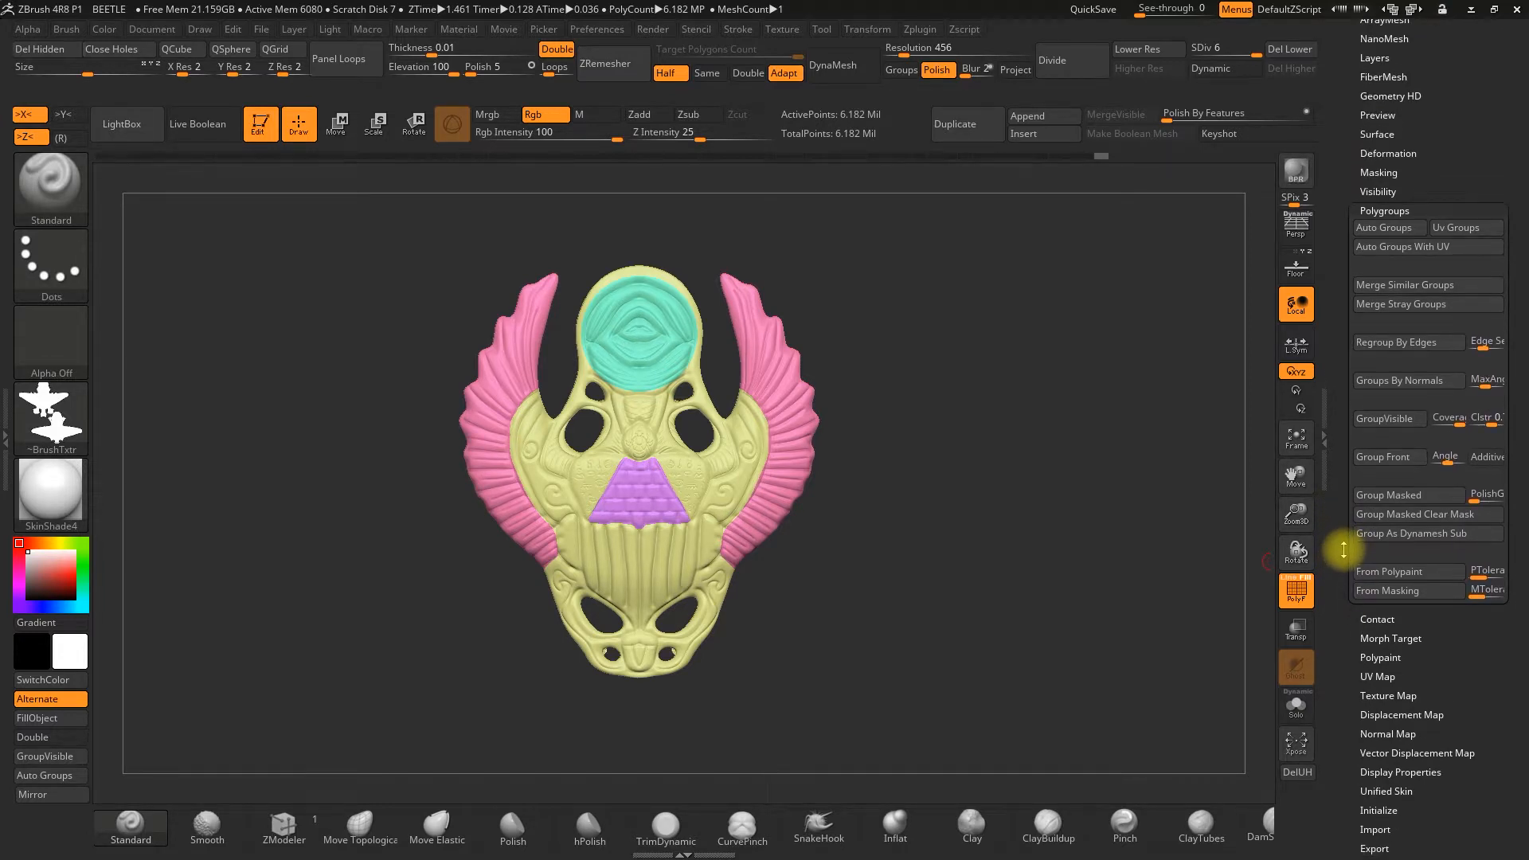
click(1371, 657)
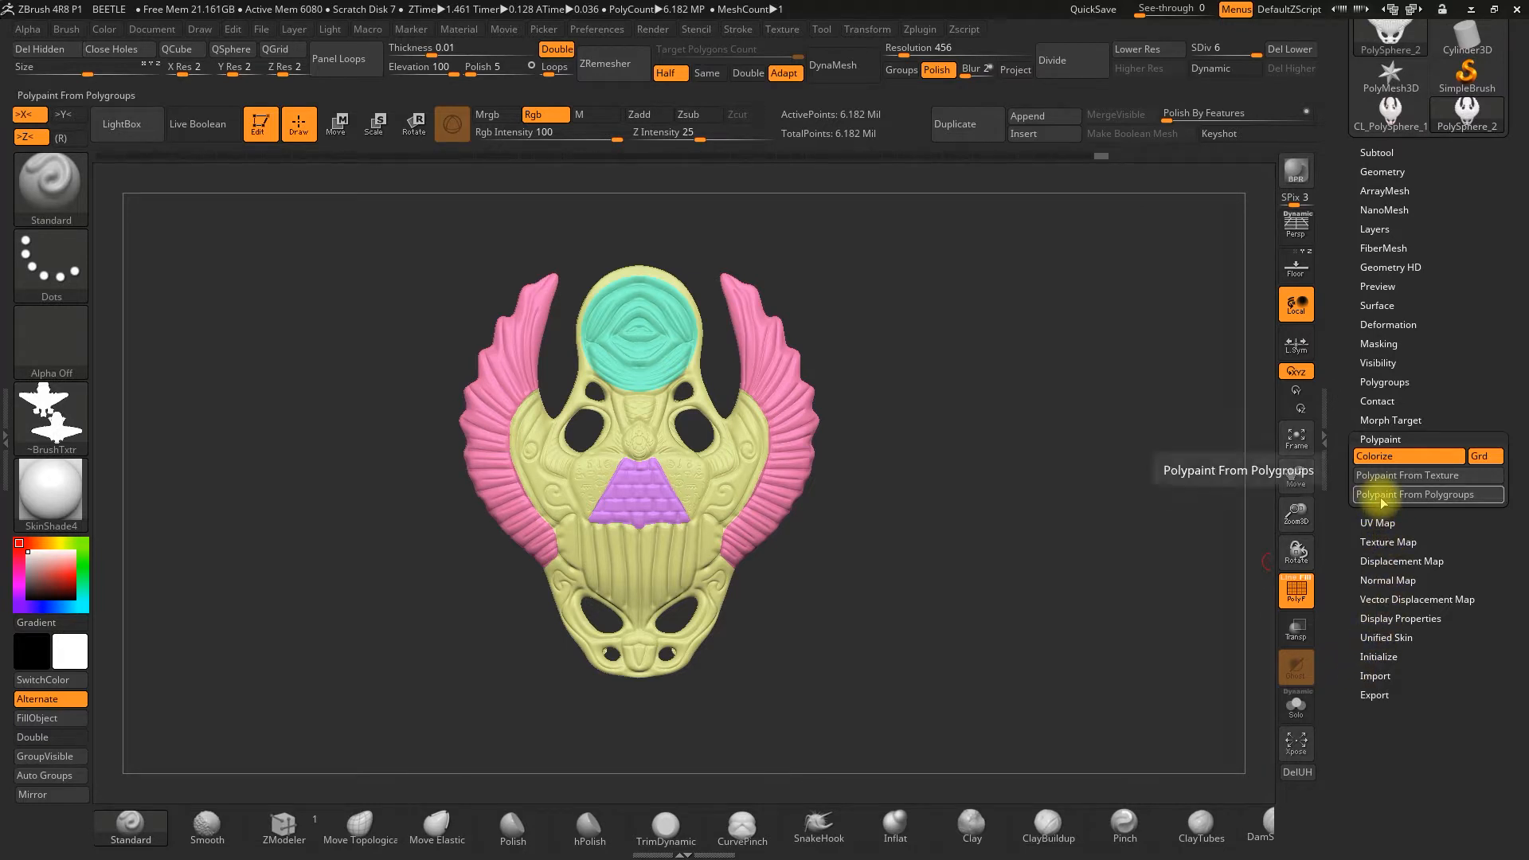
click(1382, 495)
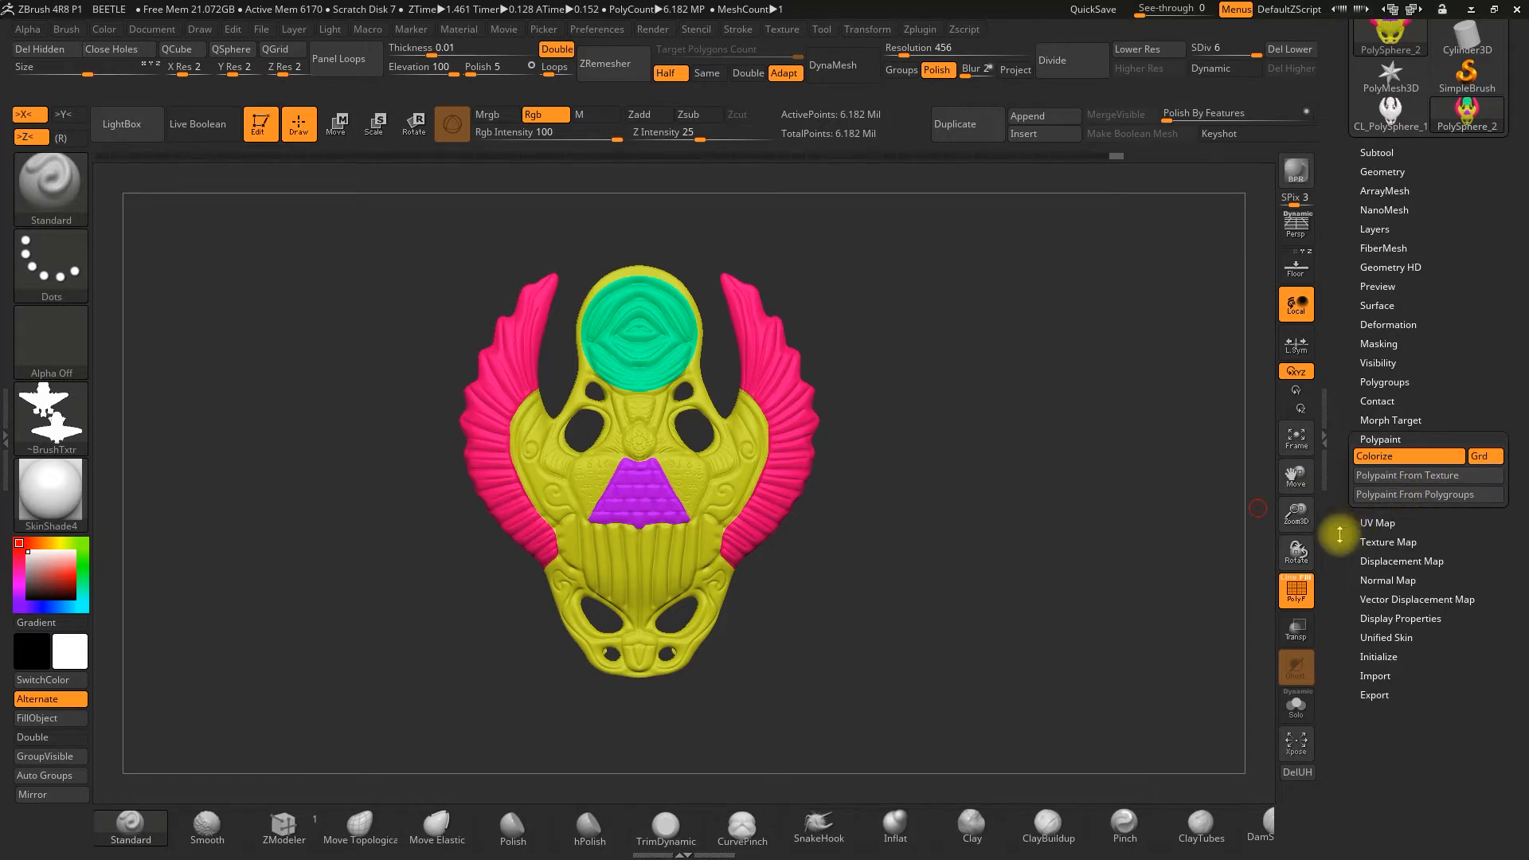
- Create a new texture map from the polypaint and clone it to the available textures
click(1374, 541)
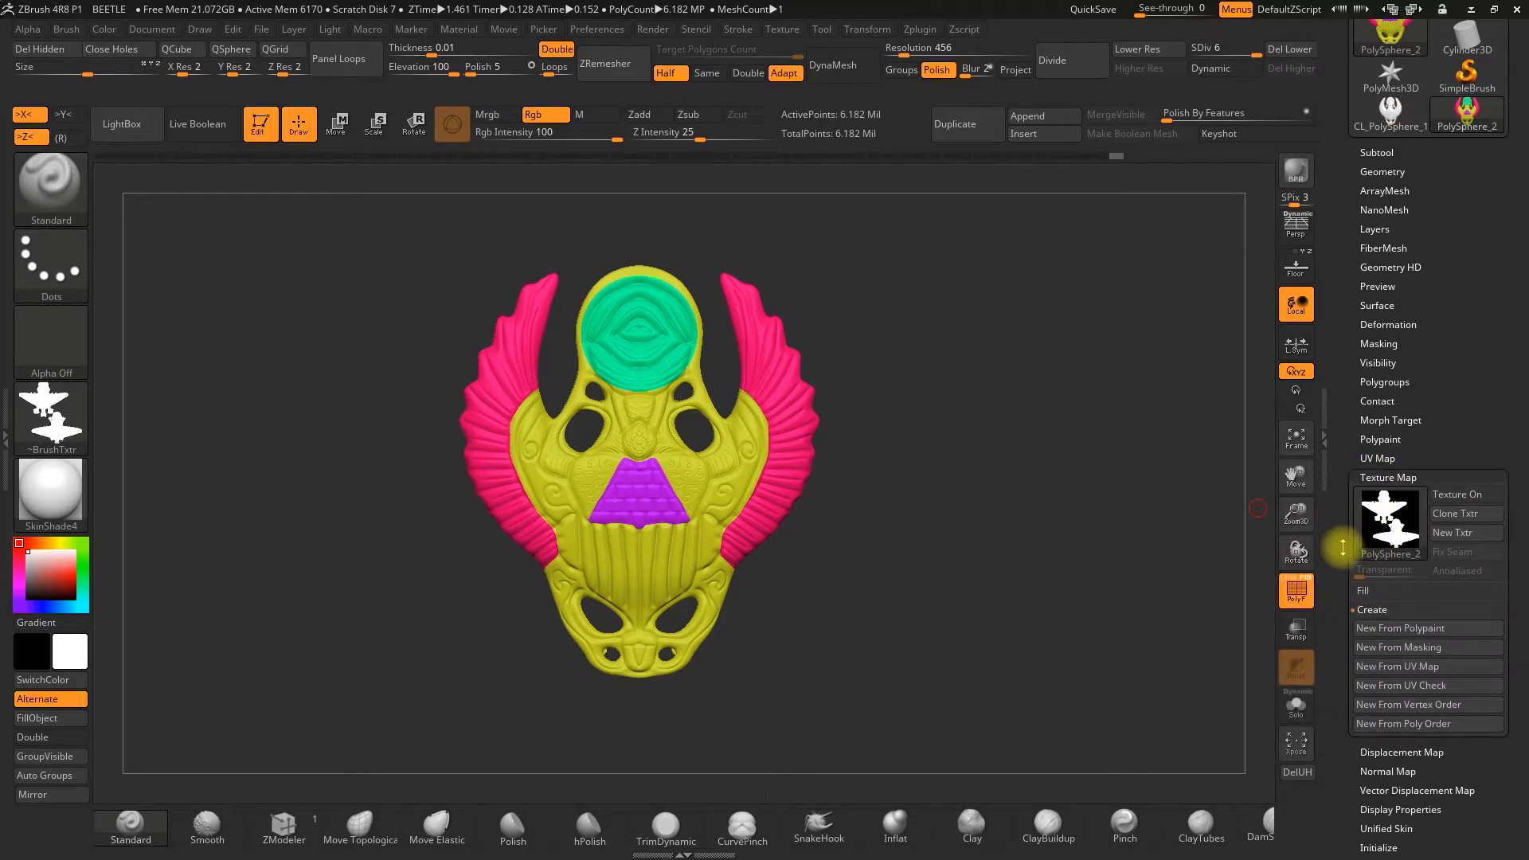
click(1390, 630)
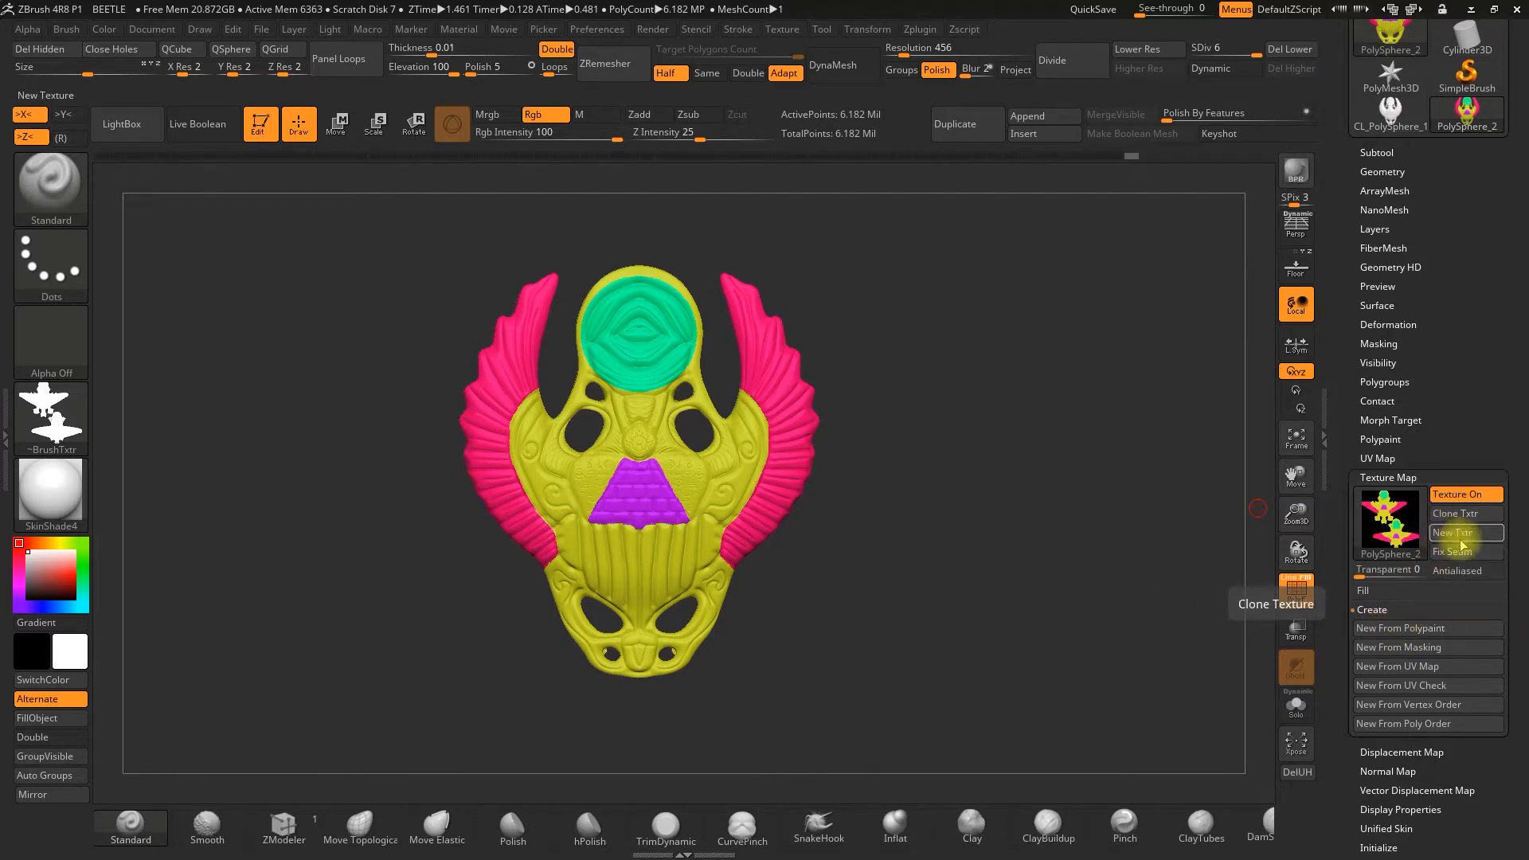
mouse_move(1384, 516)
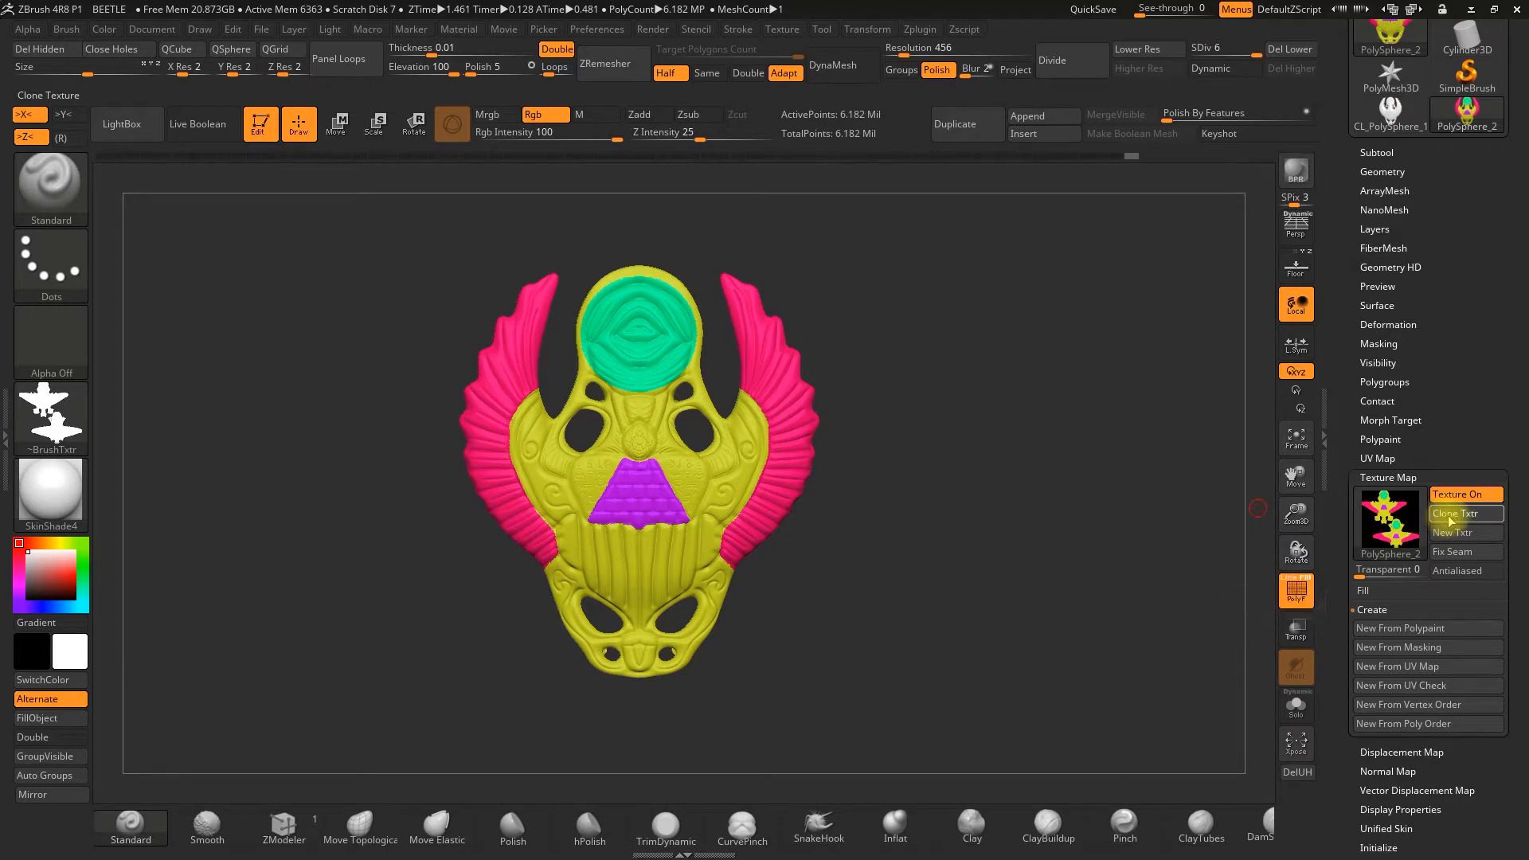
click(1449, 521)
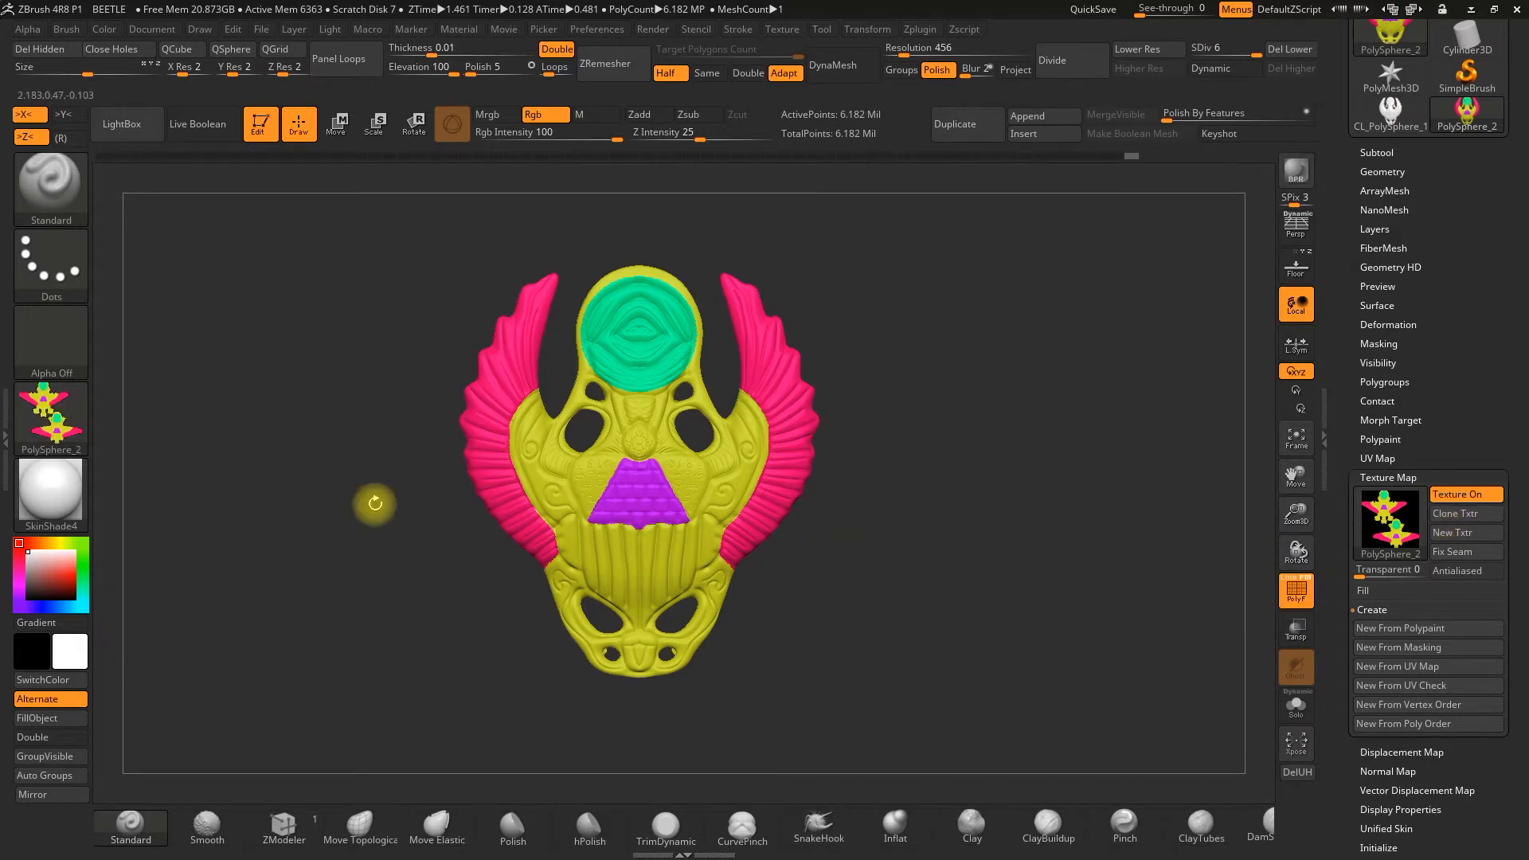
- Export the cloned polygroup-colored texture as a PNG named ID MAP in the scareab martes folder
click(786, 30)
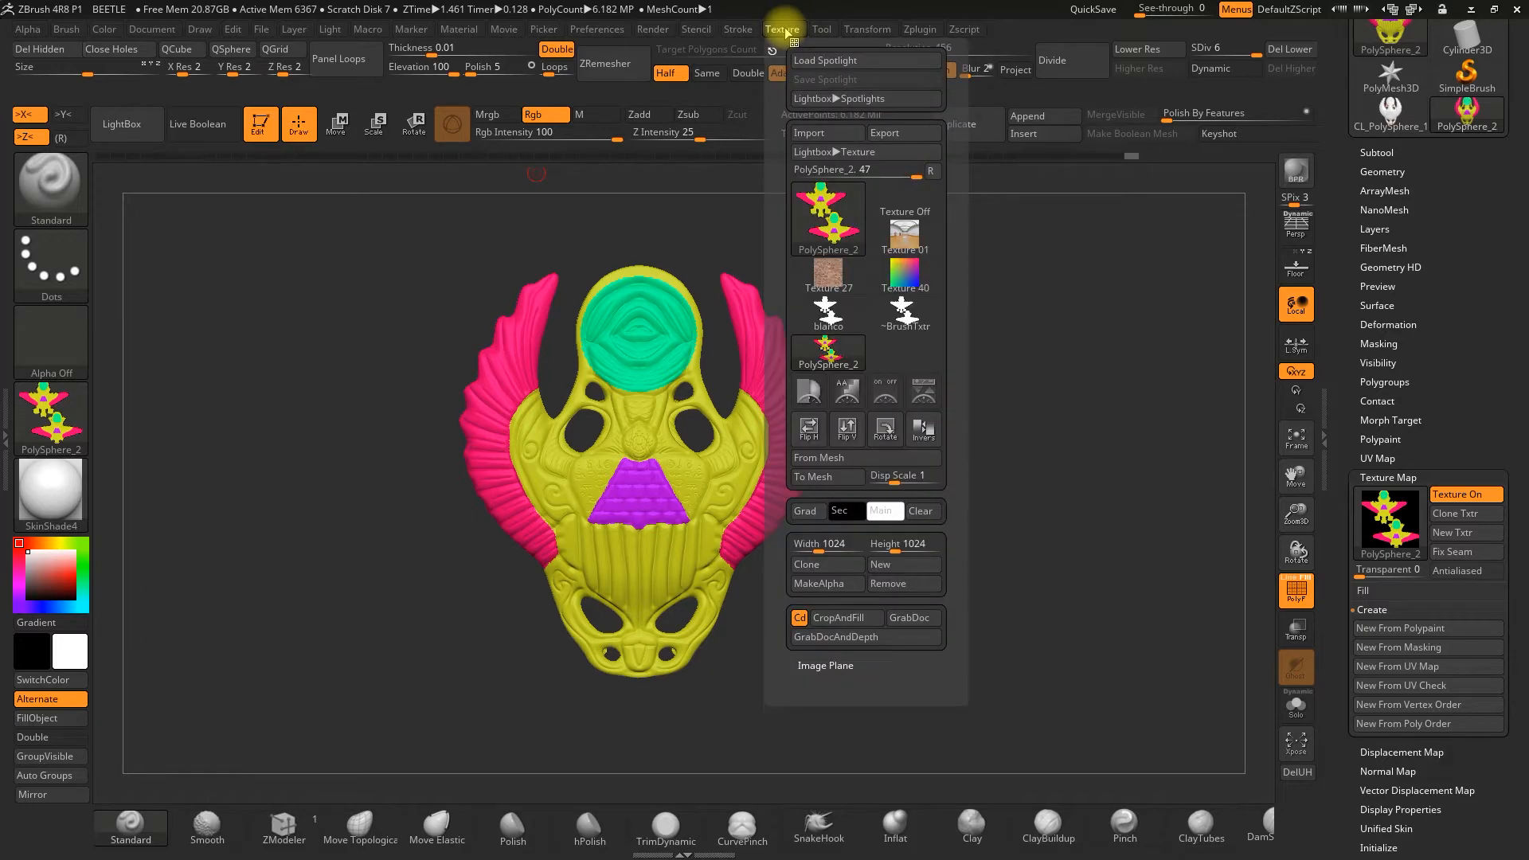
click(846, 222)
mouse_move(850, 250)
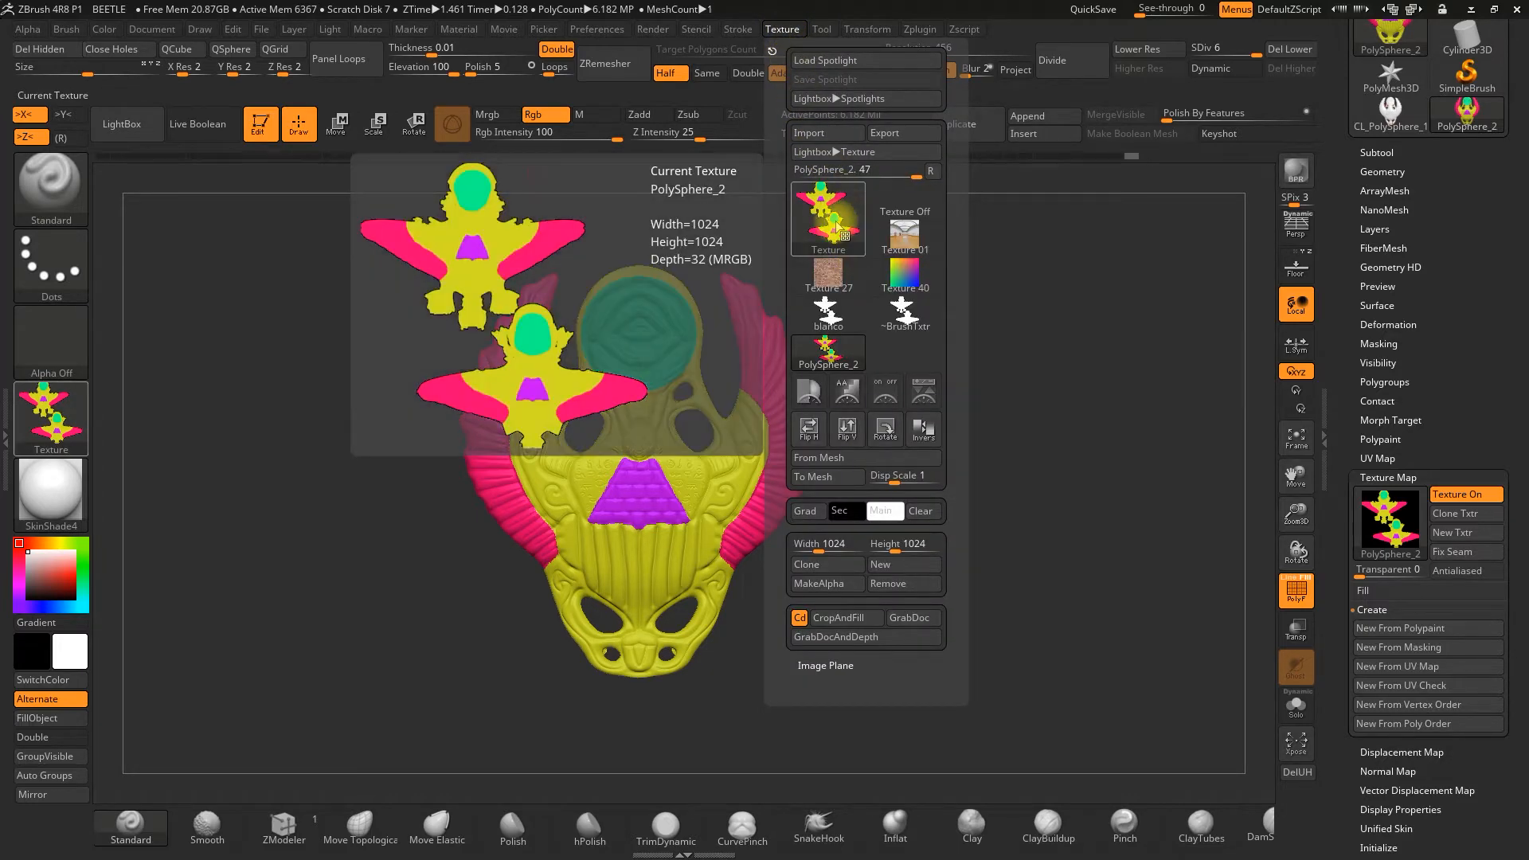
click(900, 139)
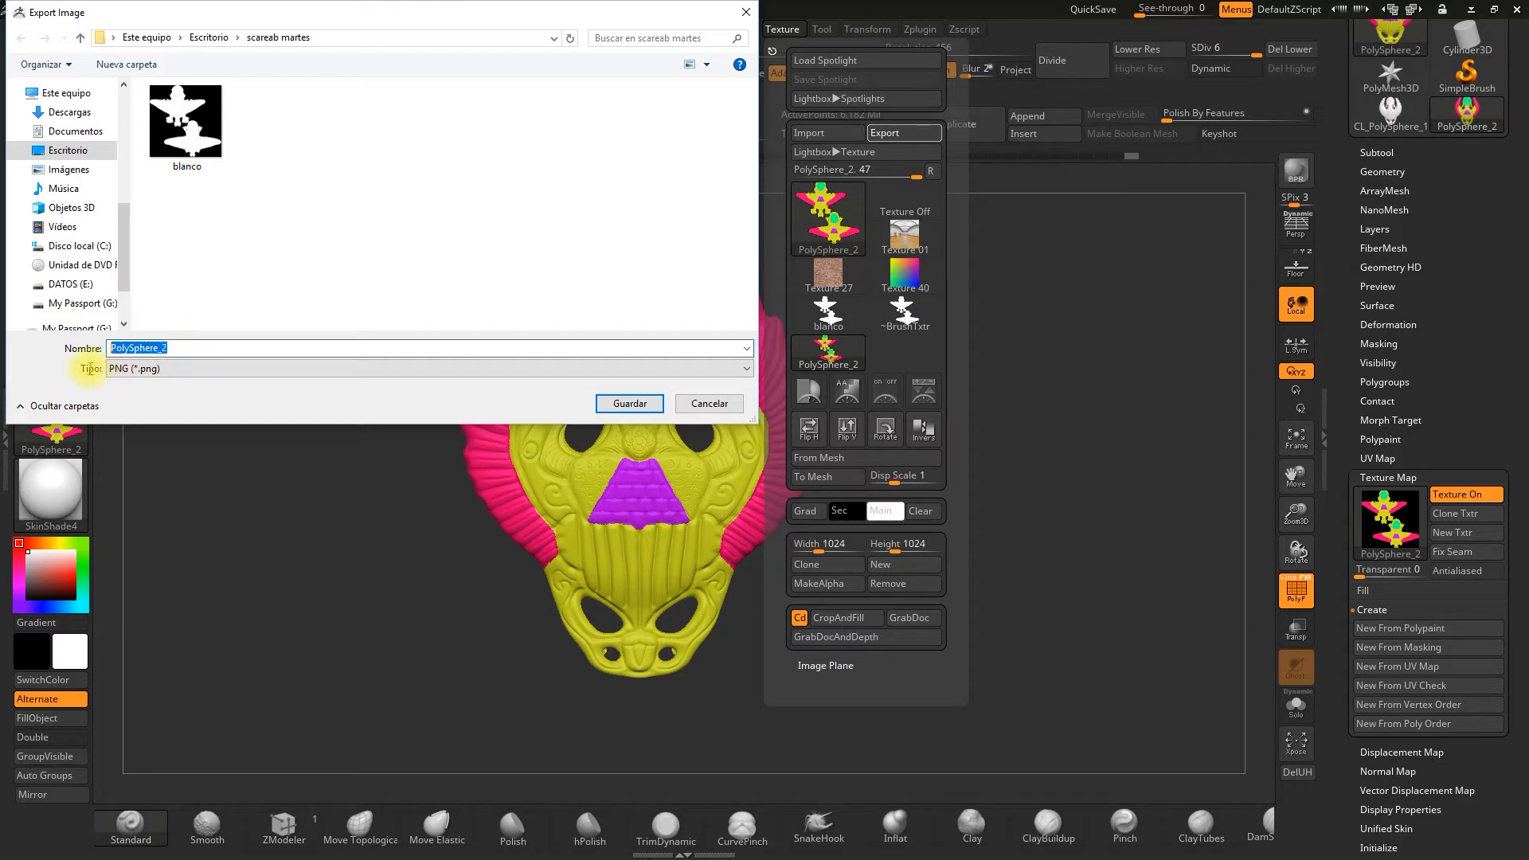
key(Caps_Lock)
text(ID MAP)
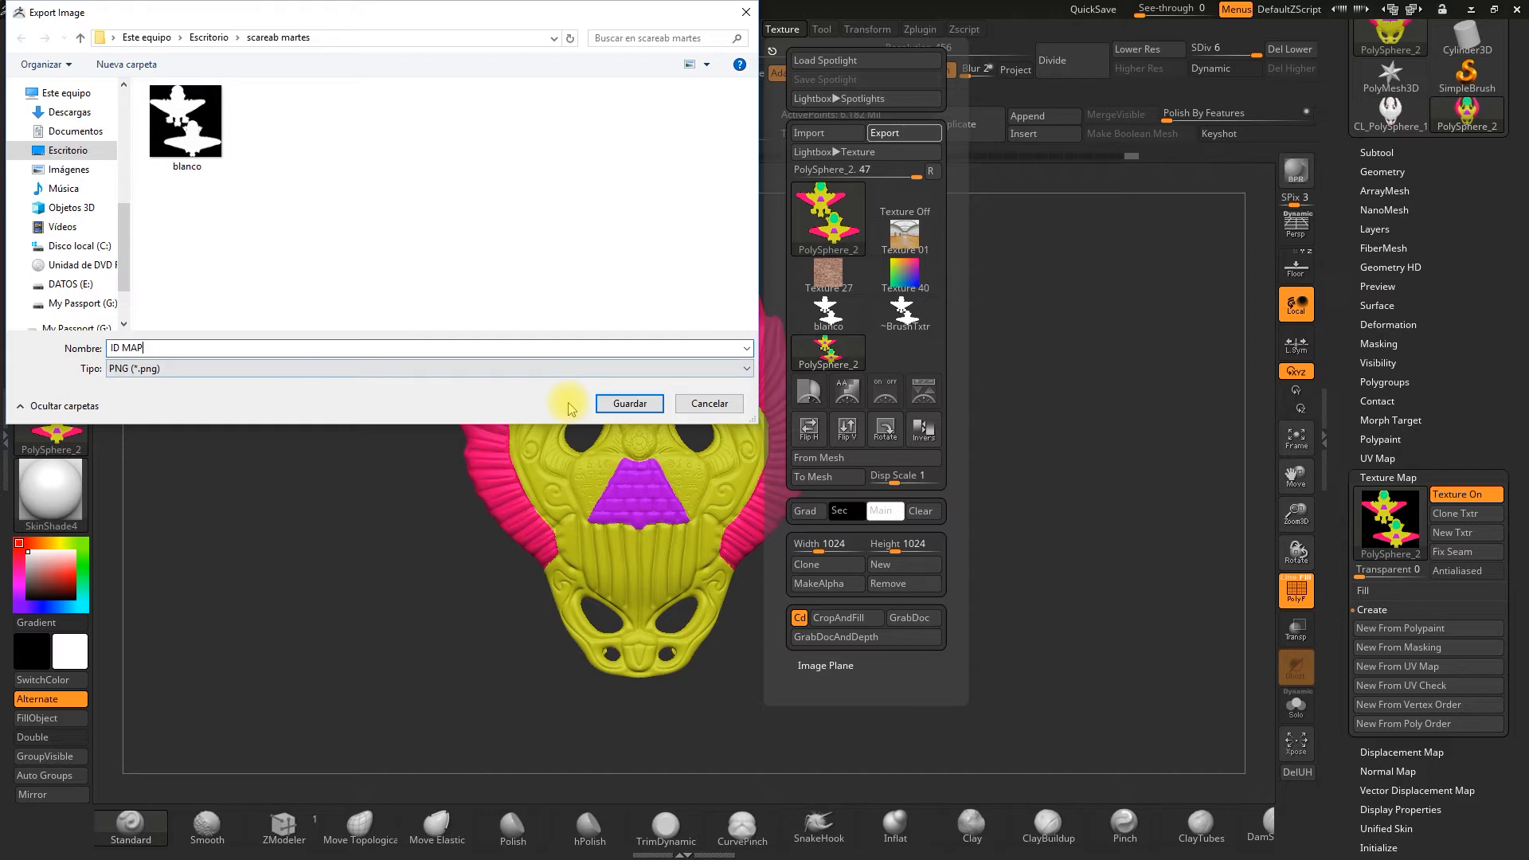
click(619, 403)
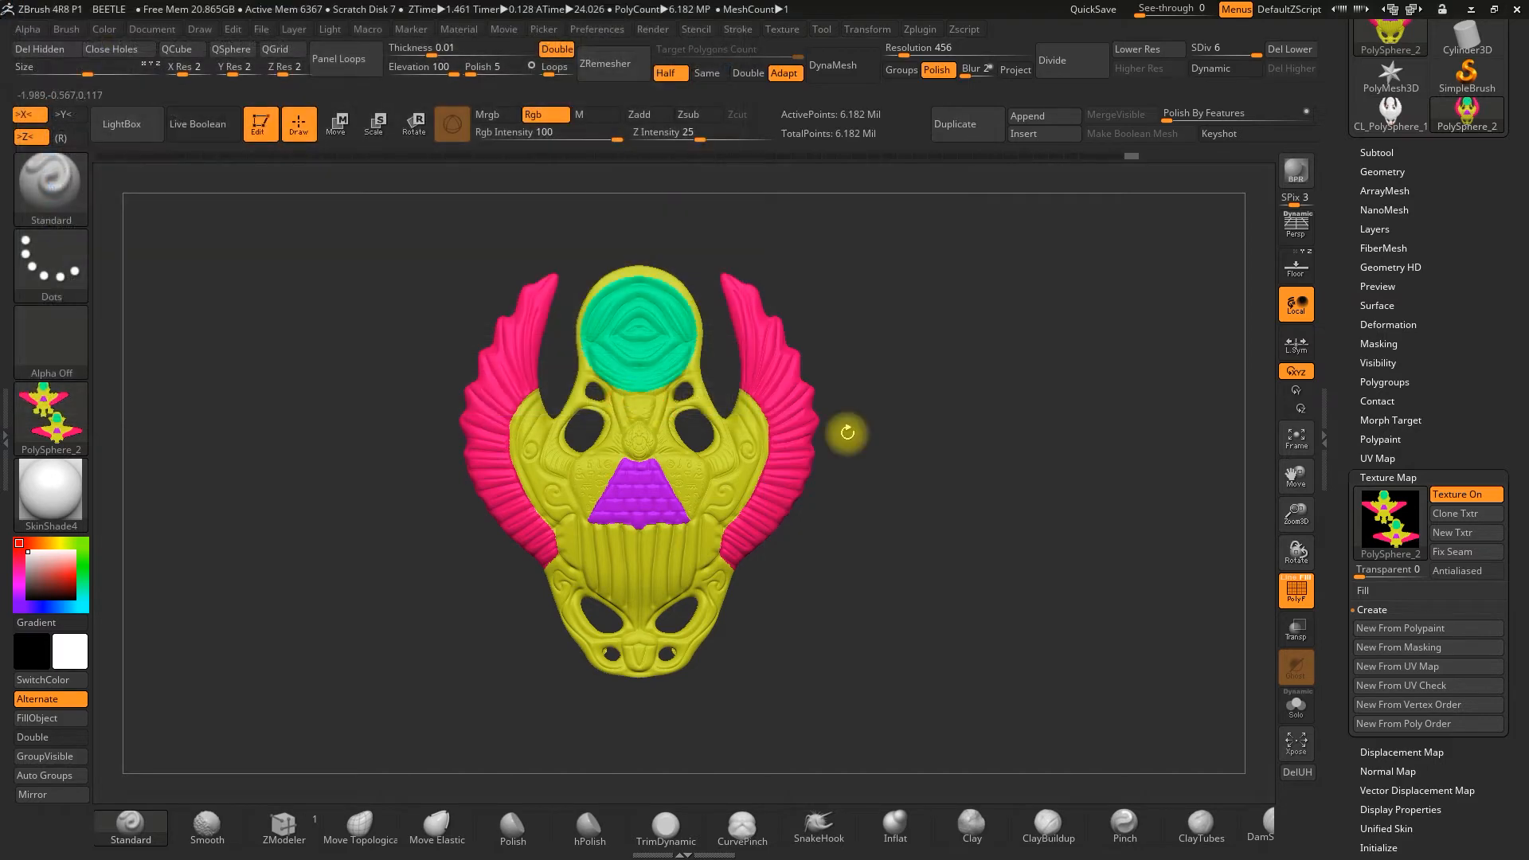
- Undo the polygroup polypaint and clear the mask left on the model
alt+drag(950, 524, 1034, 502)
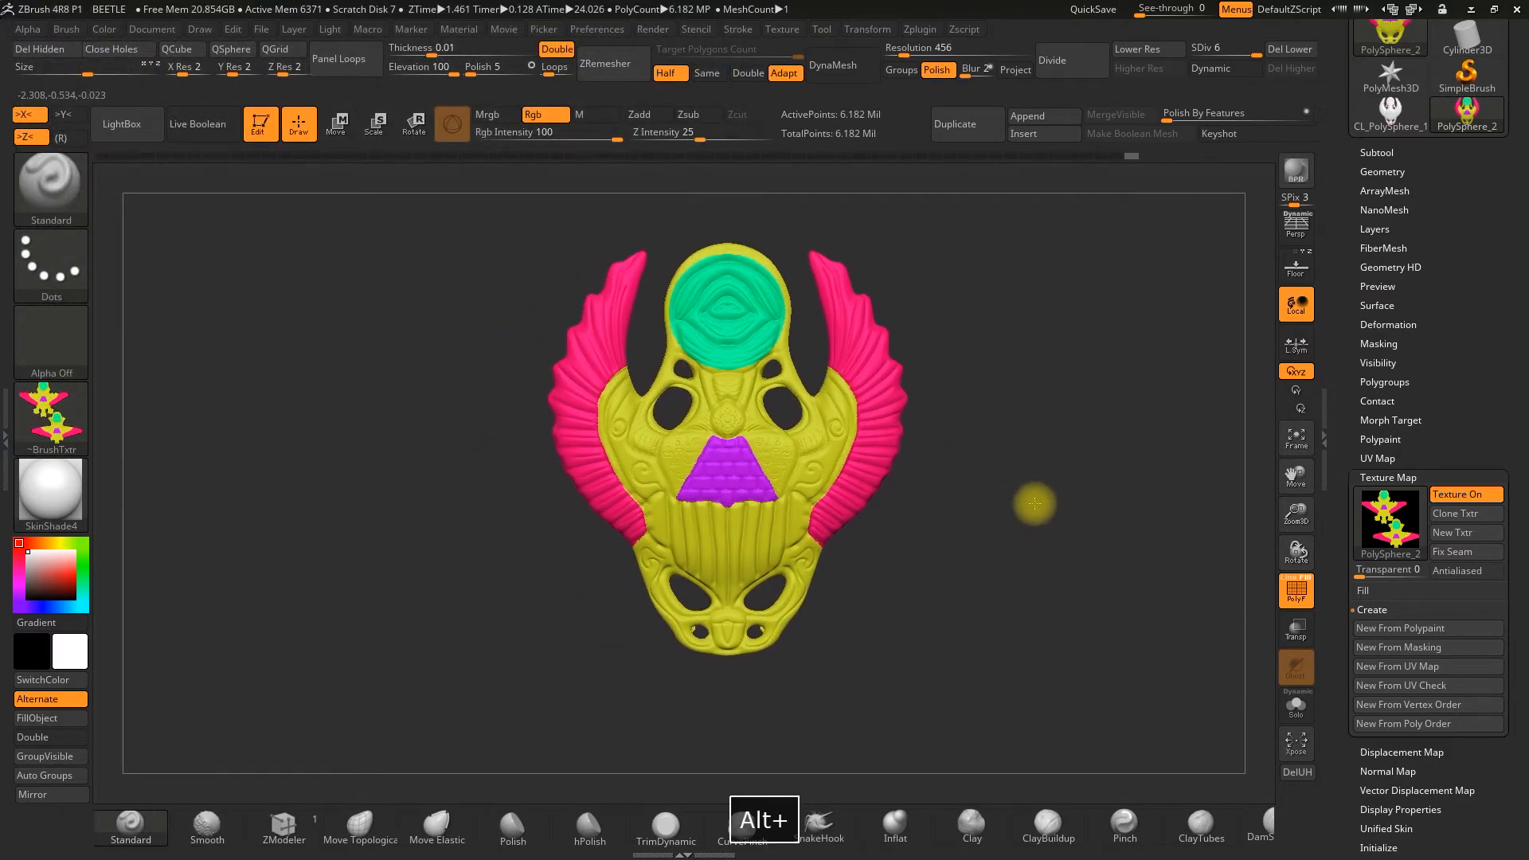
drag(1072, 560, 1055, 563)
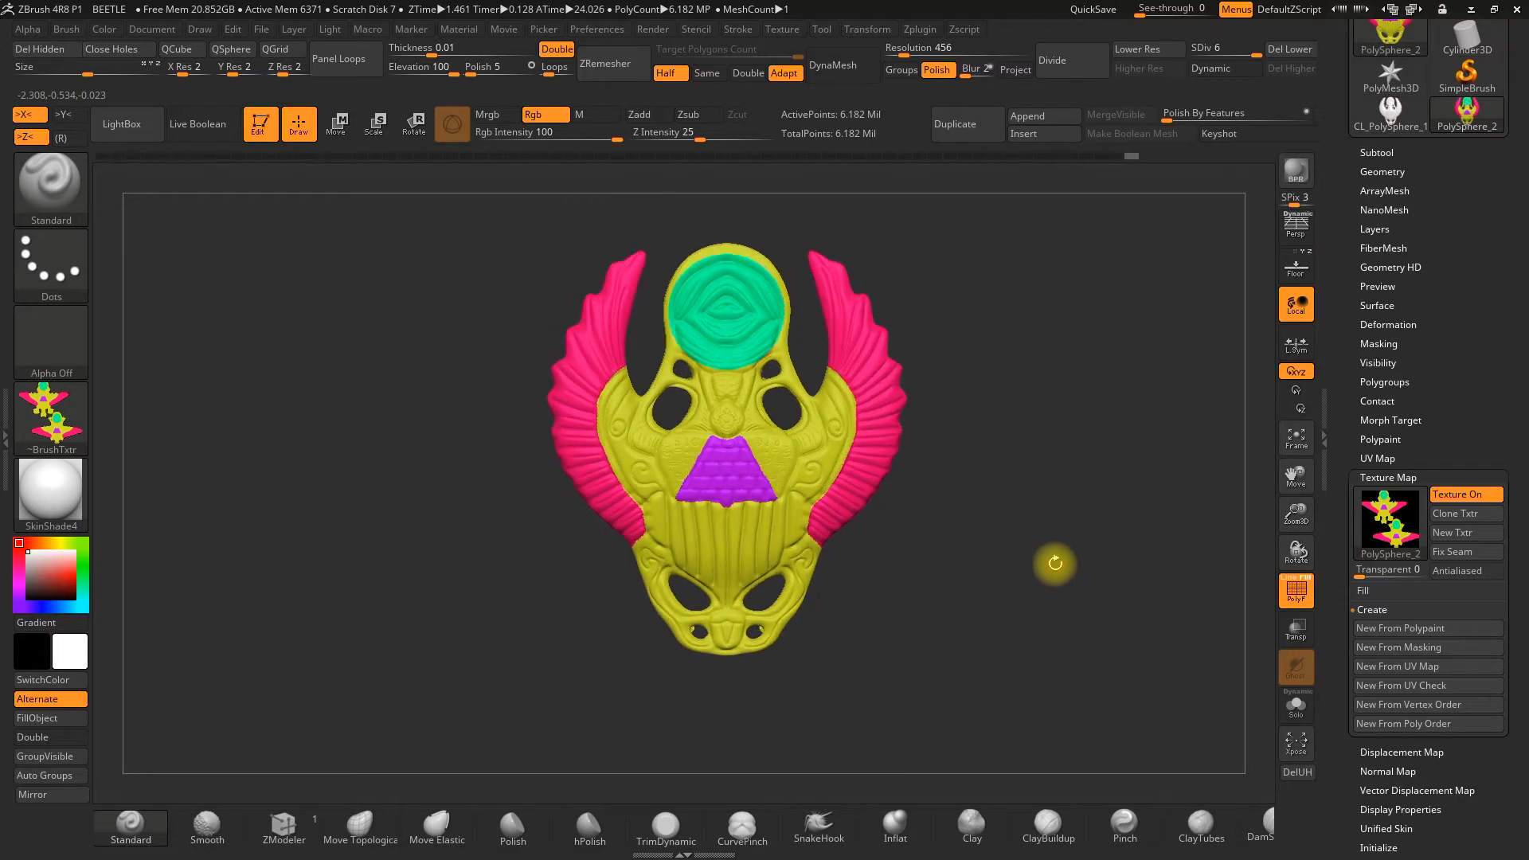
key(ctrl+z)
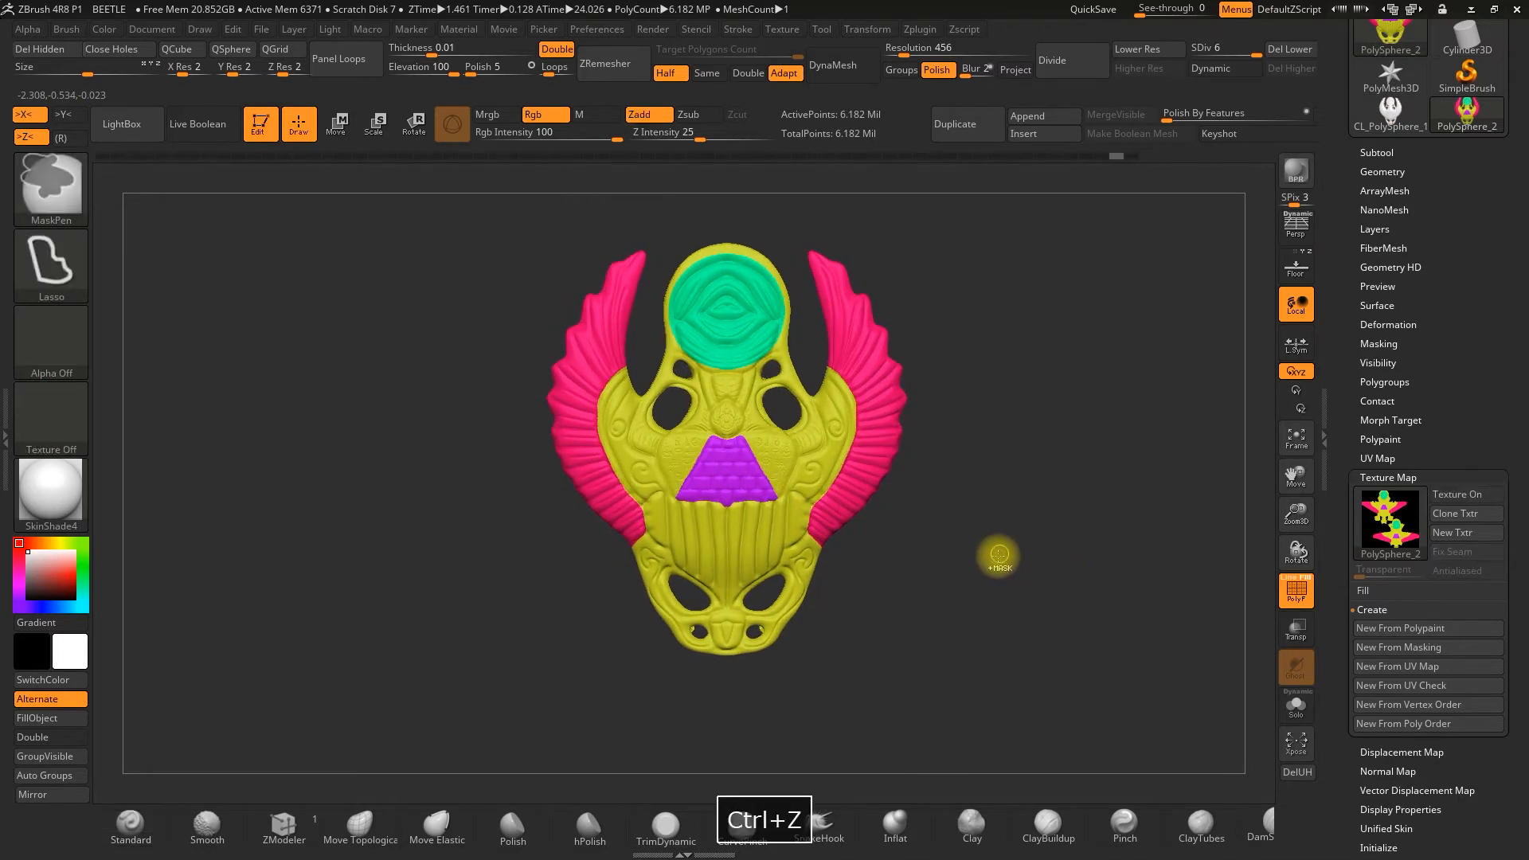
key(ctrl+z)
key(ctrl+z)
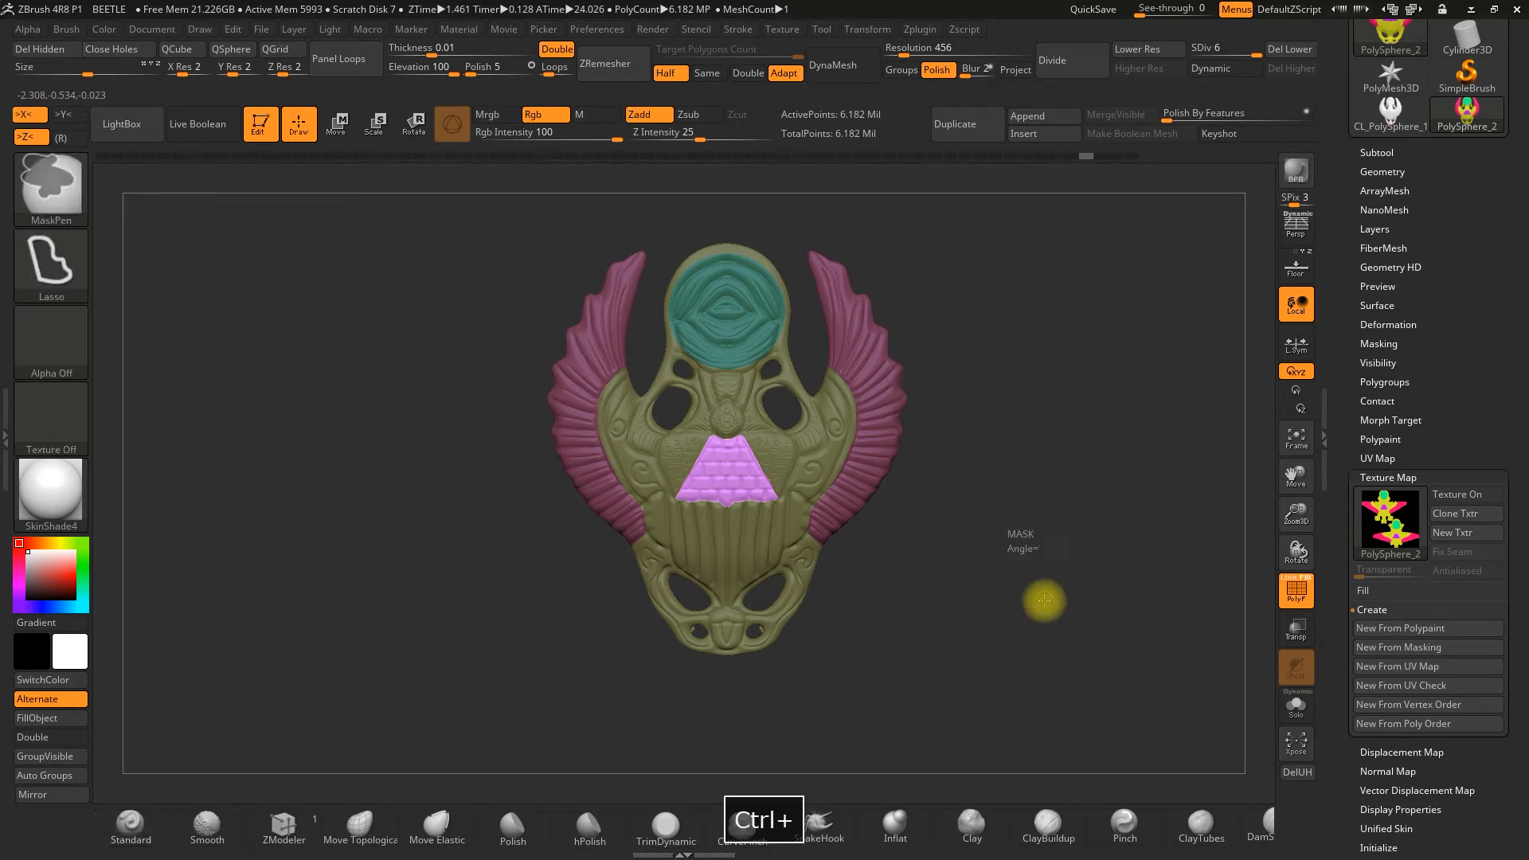
ctrl+drag(1044, 600, 1052, 606)
drag(1027, 536, 1026, 579)
alt+drag(958, 441, 957, 491)
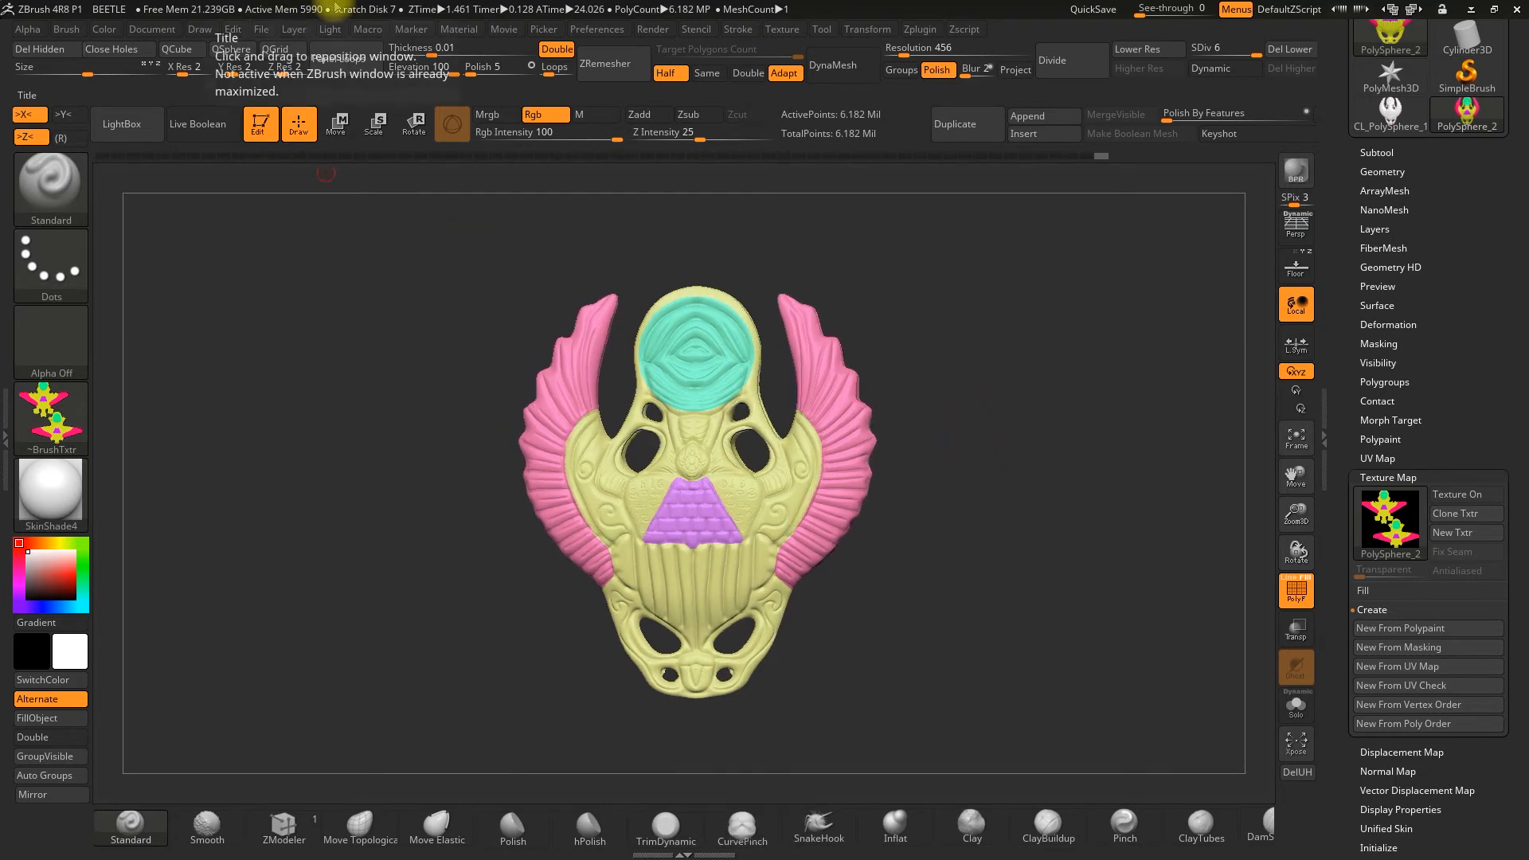
- Turn off the polyframe display and save the project as BEETLE, replacing the existing file
click(1287, 587)
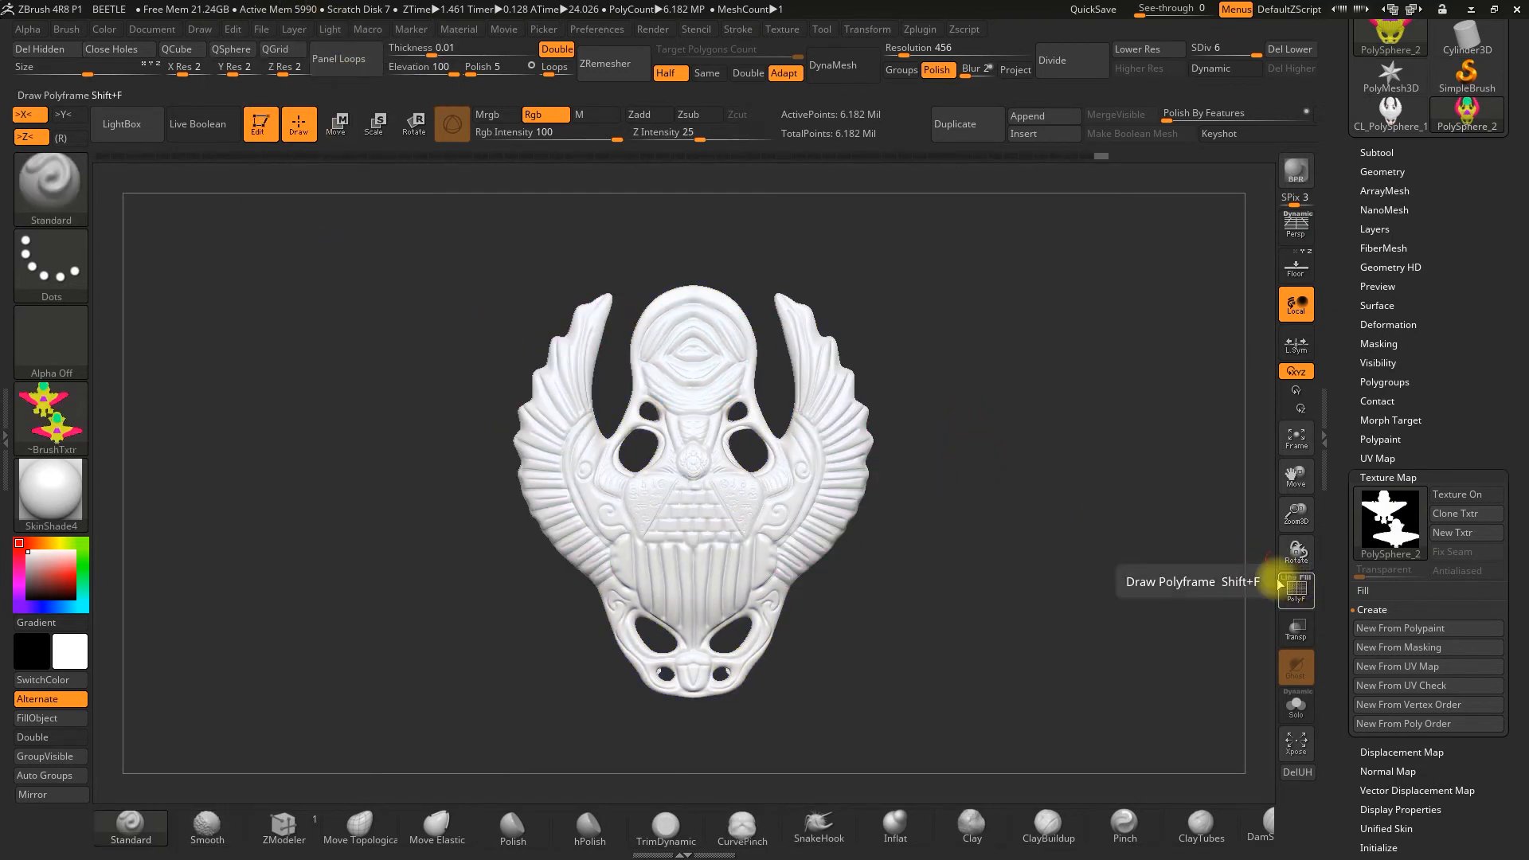
click(261, 32)
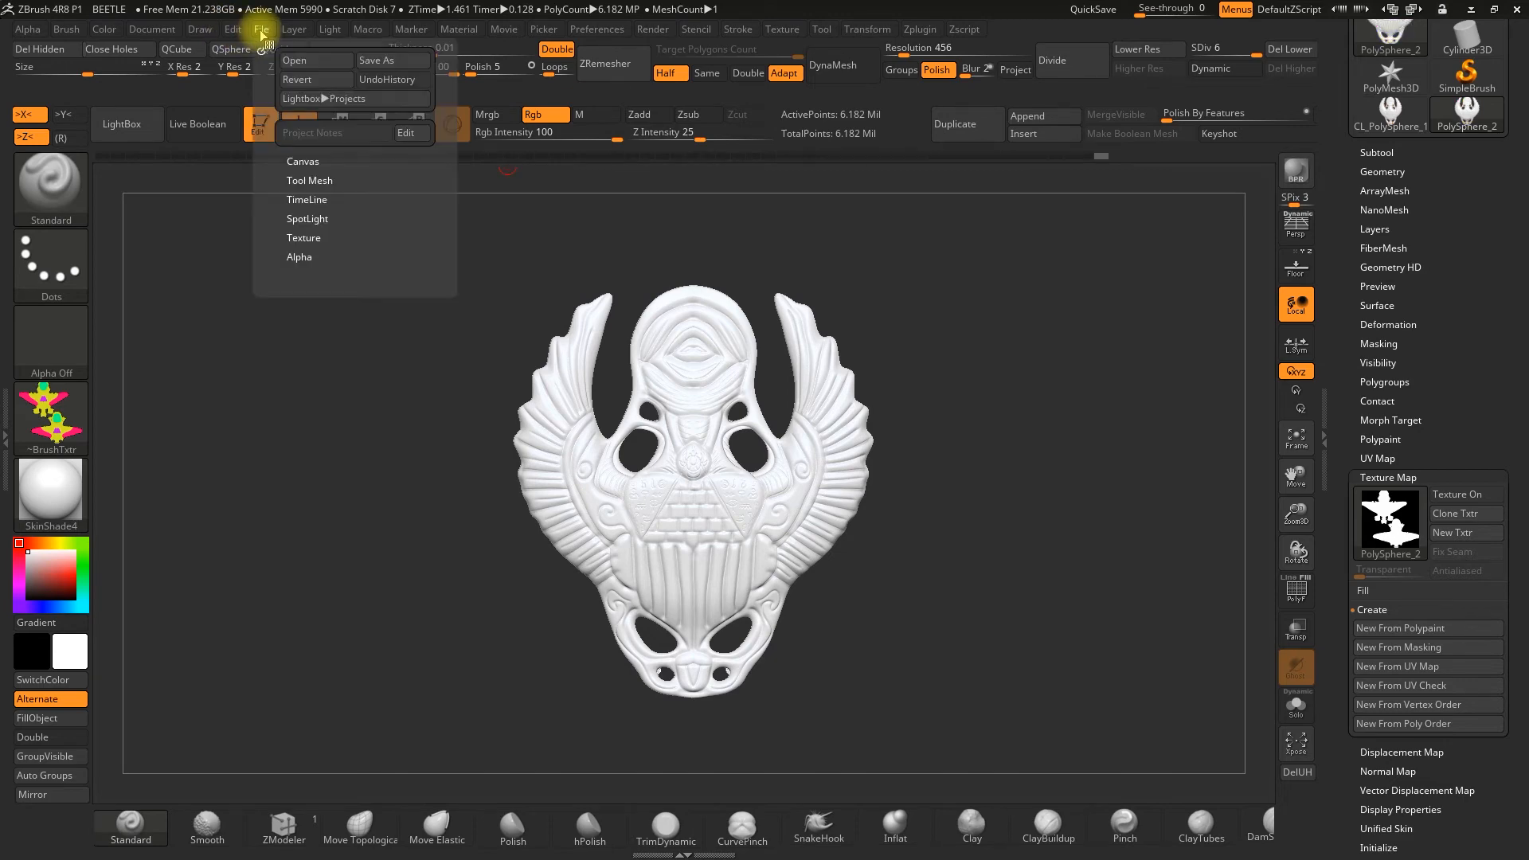
click(383, 64)
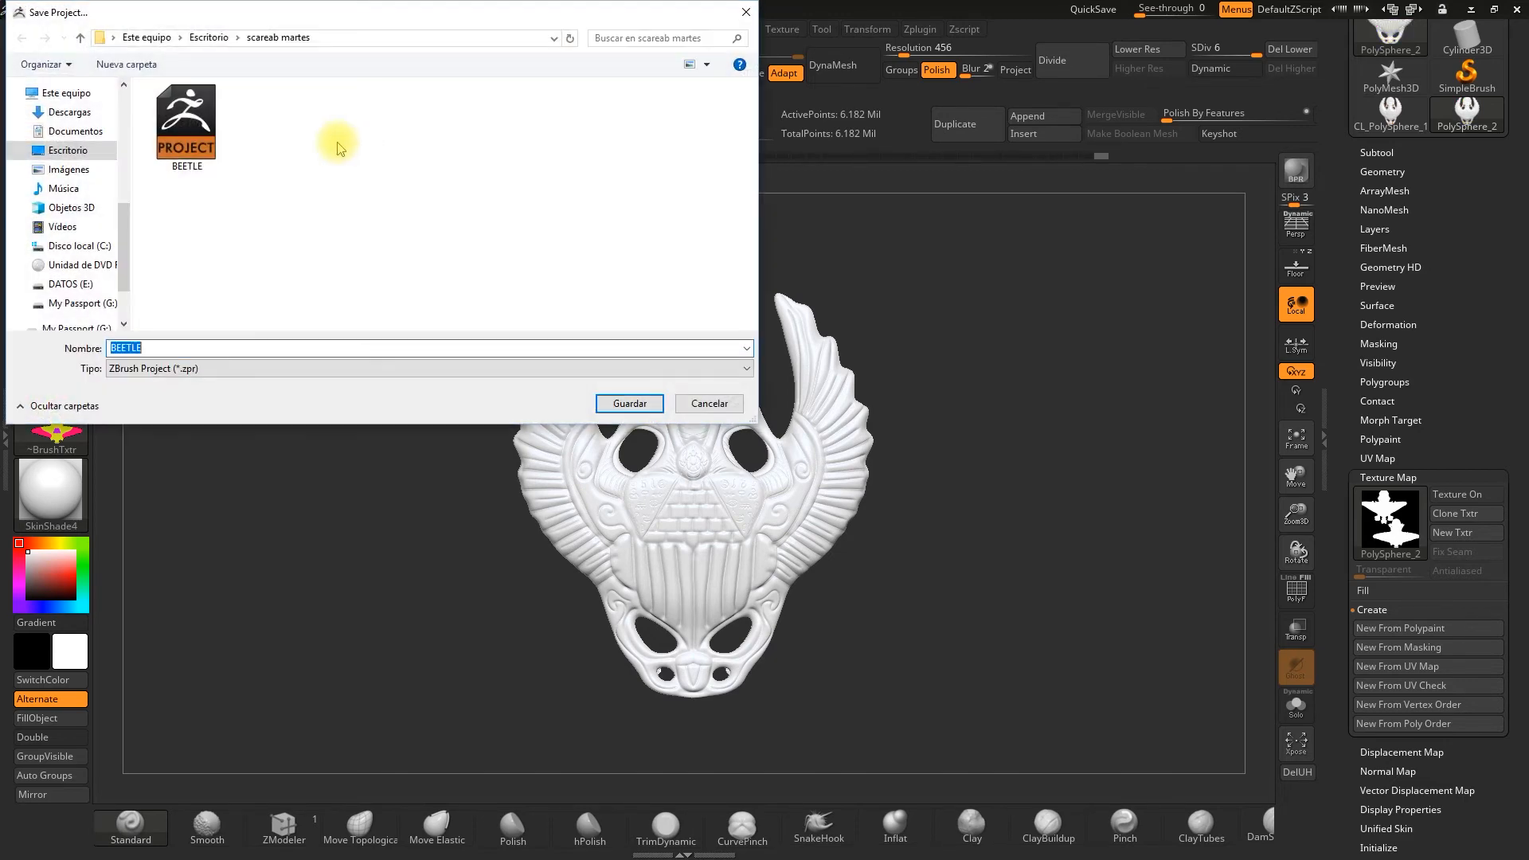
click(626, 404)
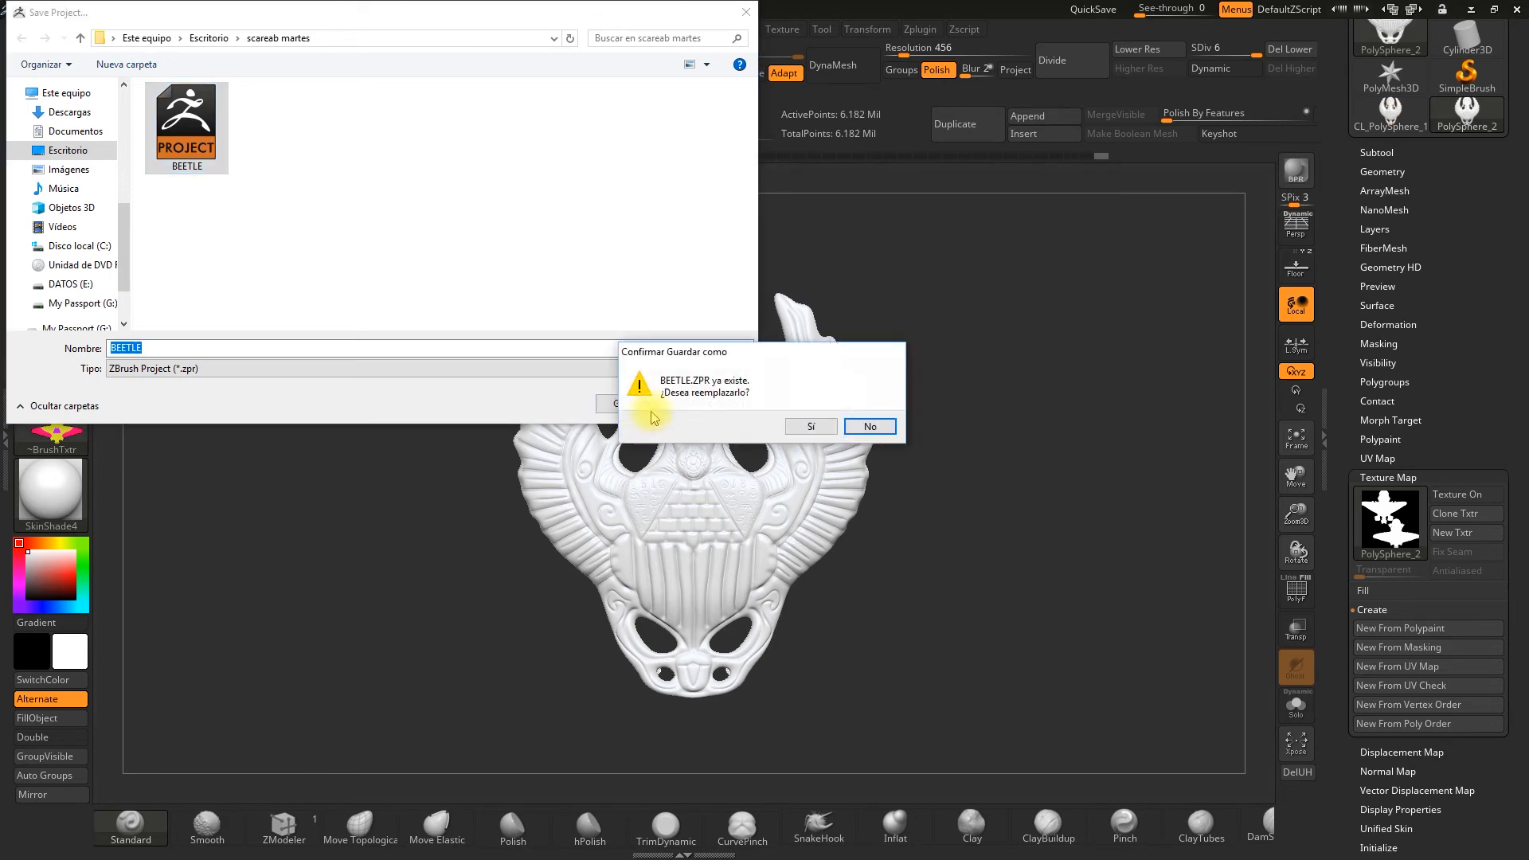
click(806, 426)
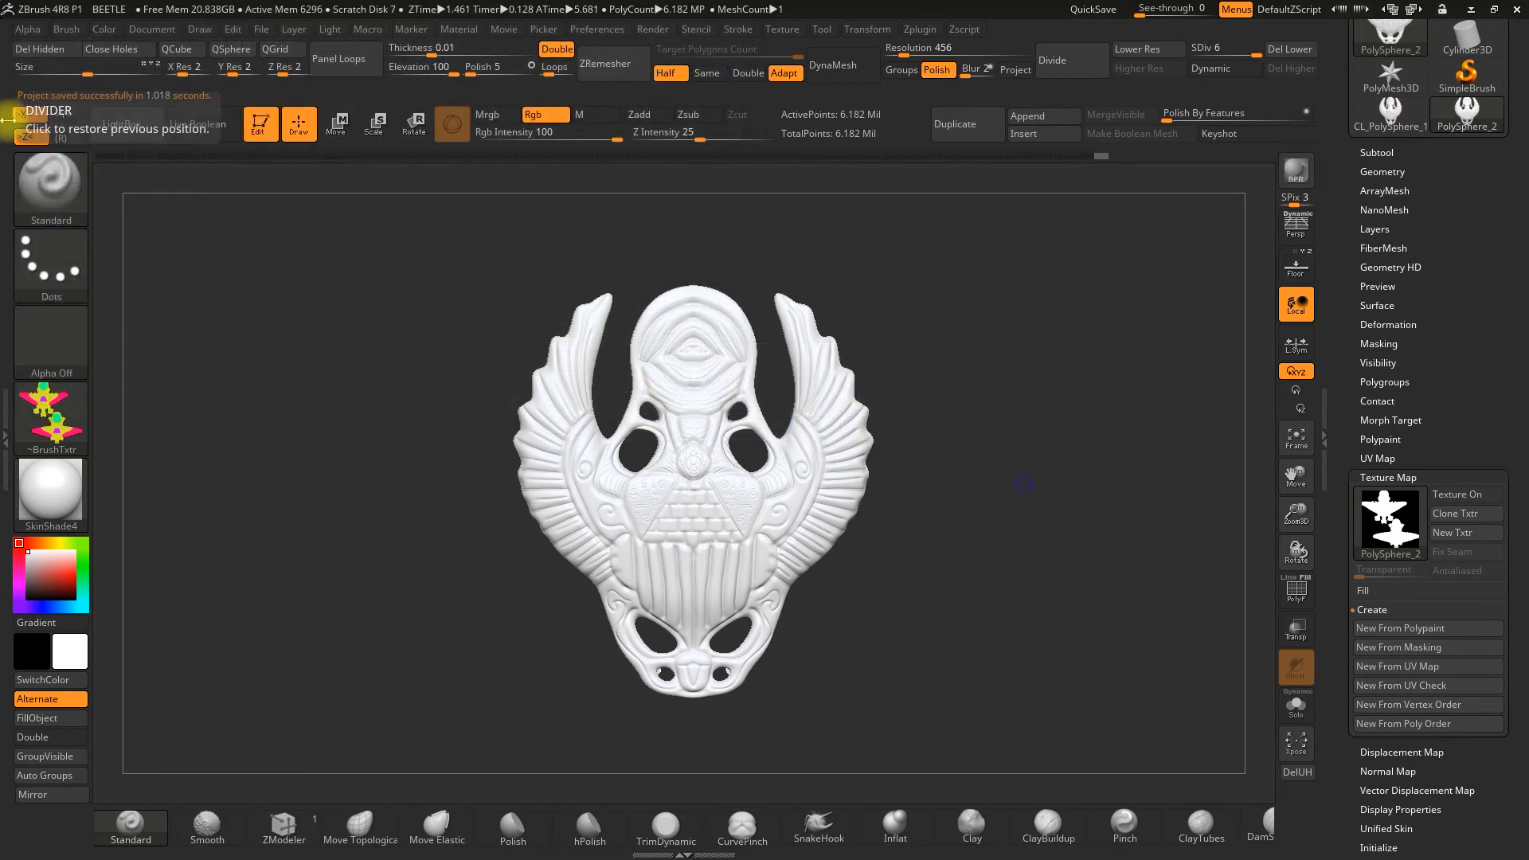